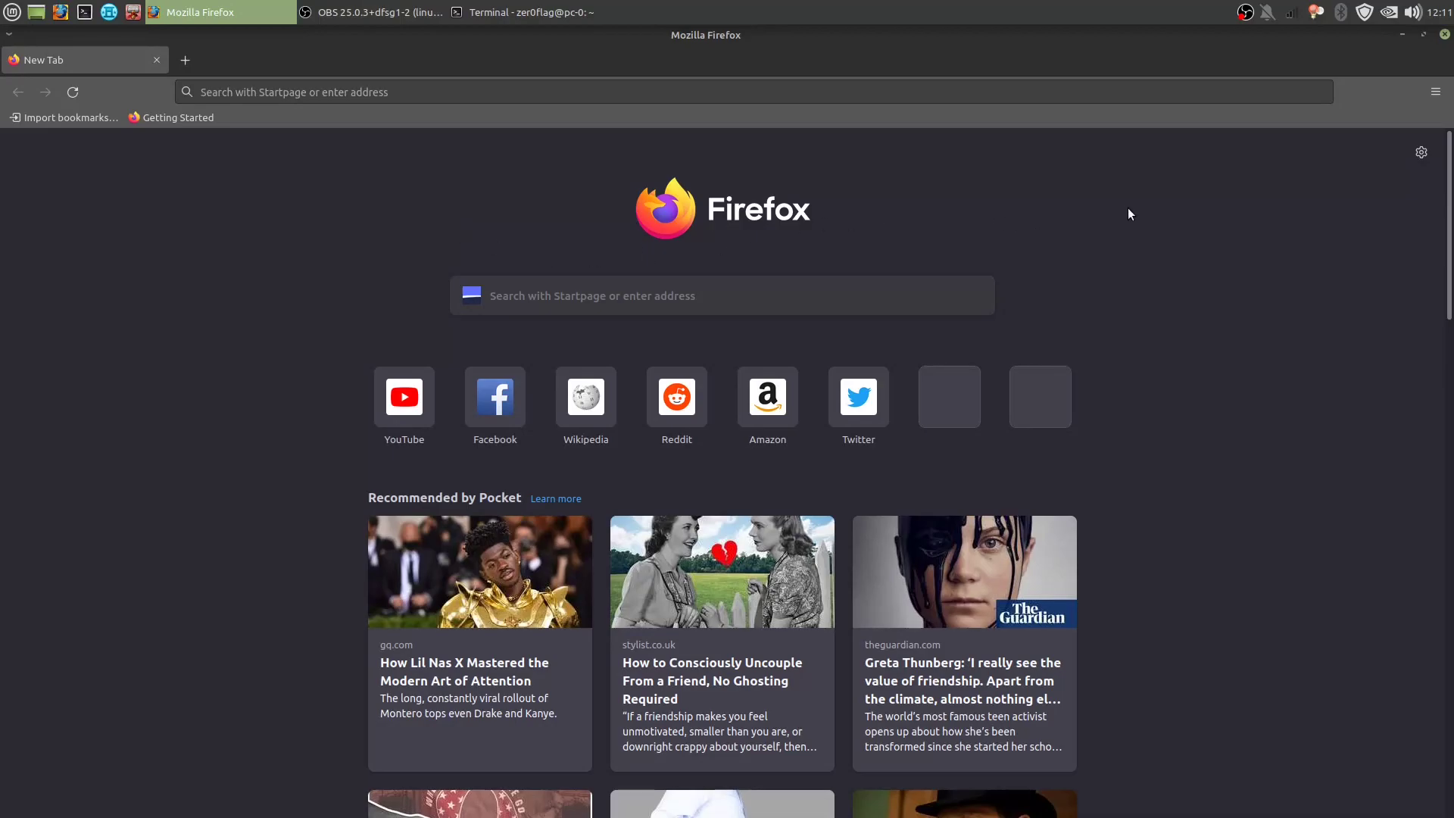
# Open the Firefox settings page at about:preferences
pyautogui.click(497, 92)
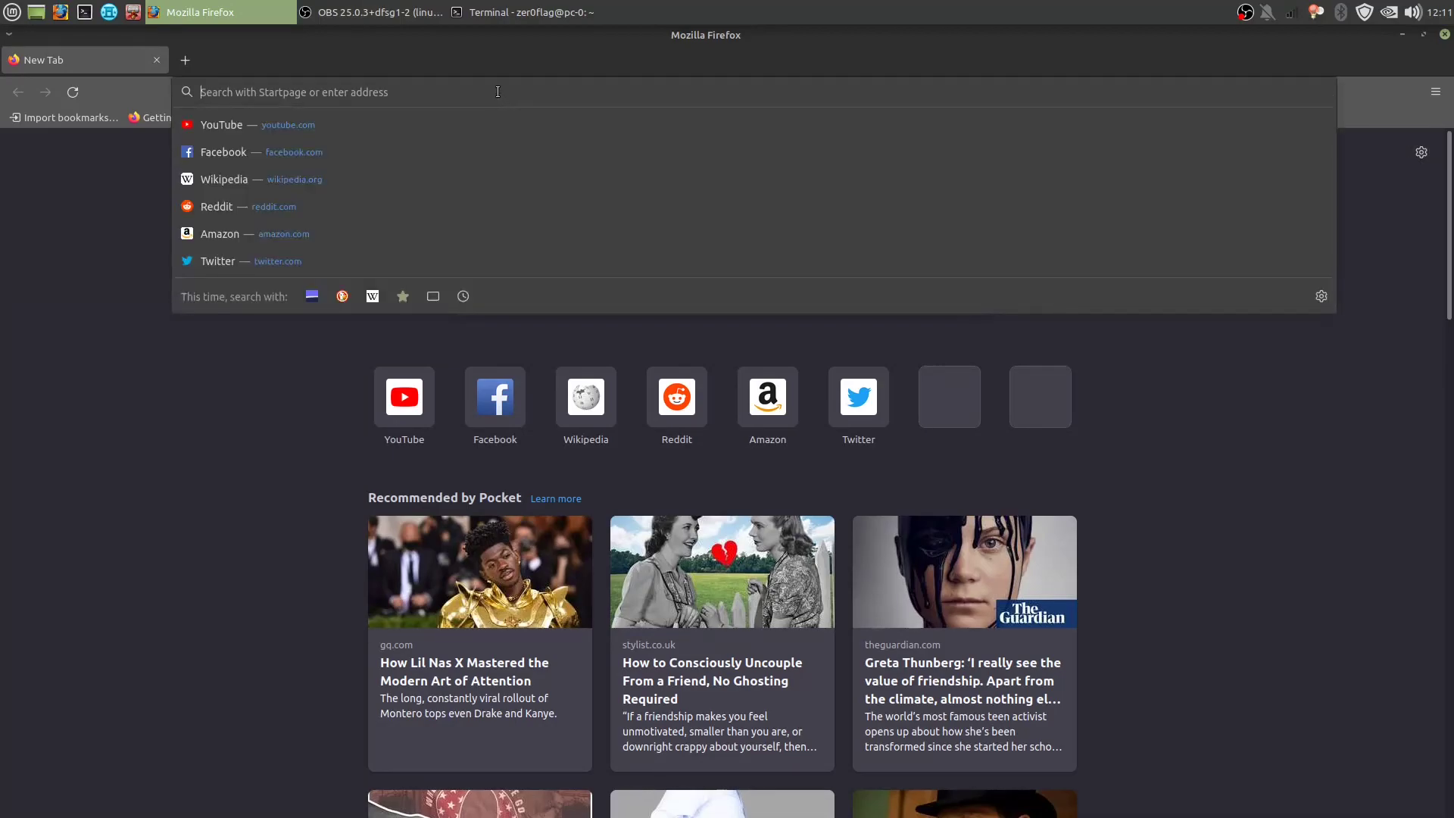
pyautogui.write('about:preferences')
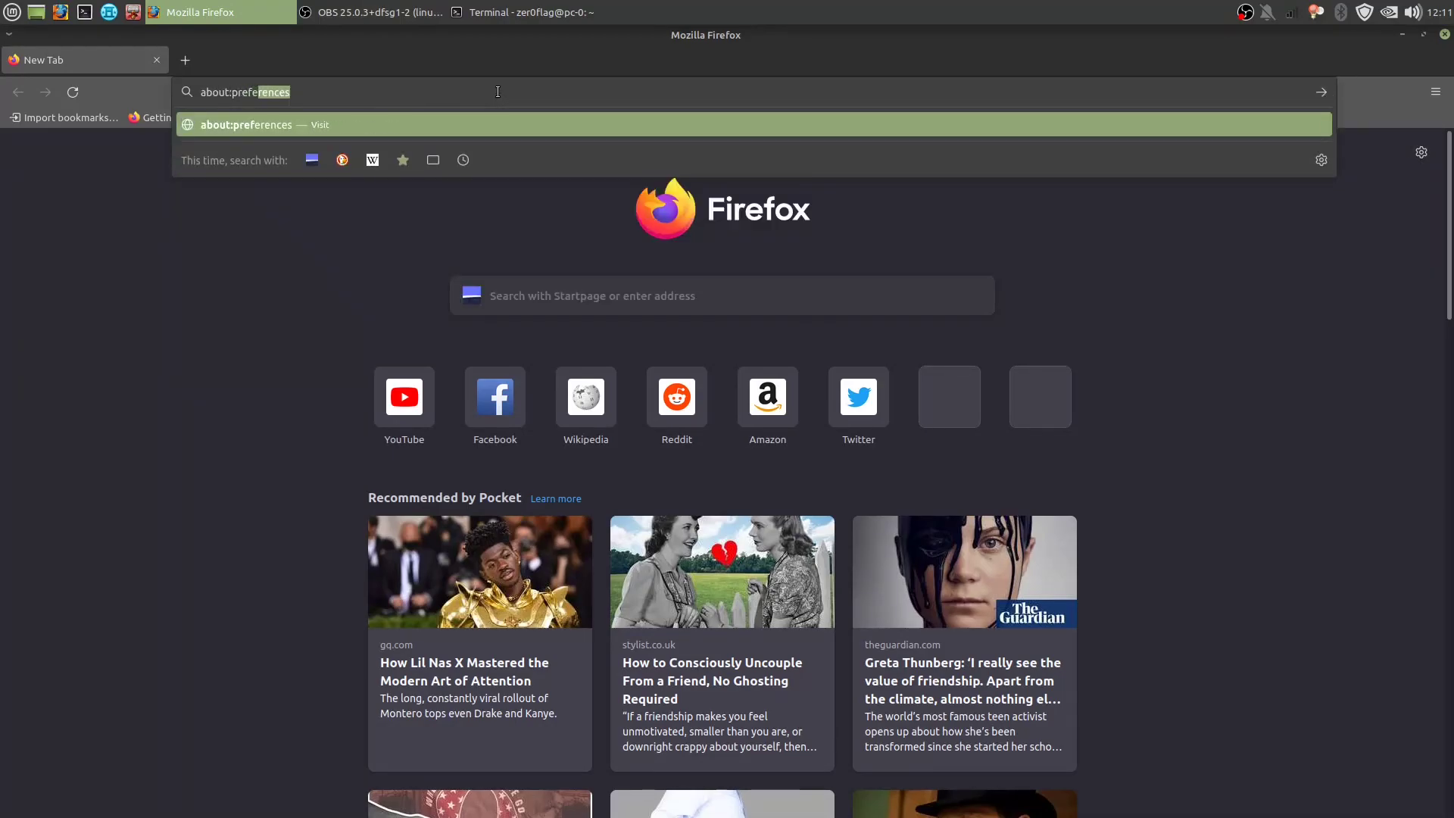
pyautogui.press('Return')
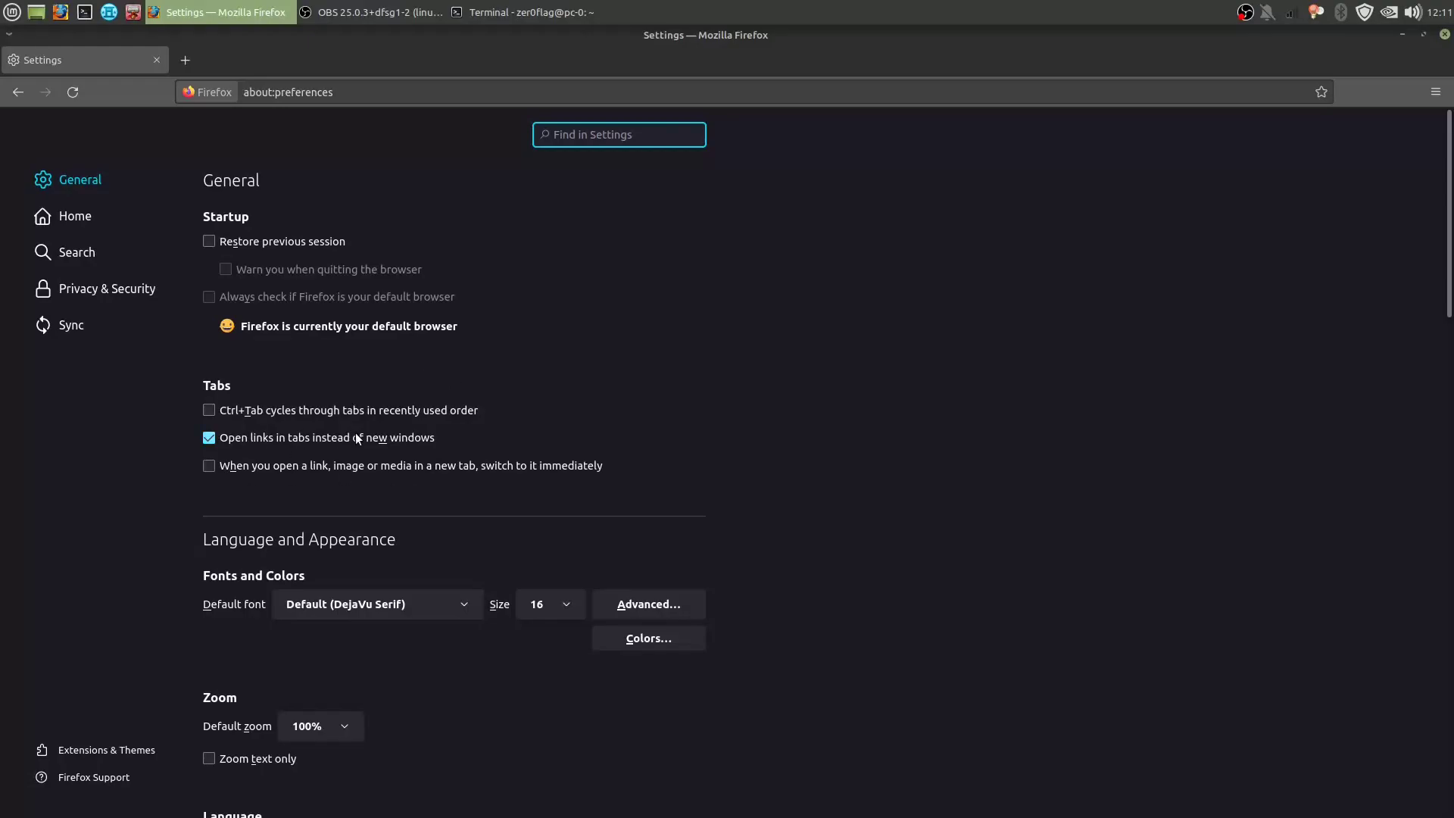
# Uncheck Shortcuts and Recommended by Pocket in the Home settings
pyautogui.click(93, 218)
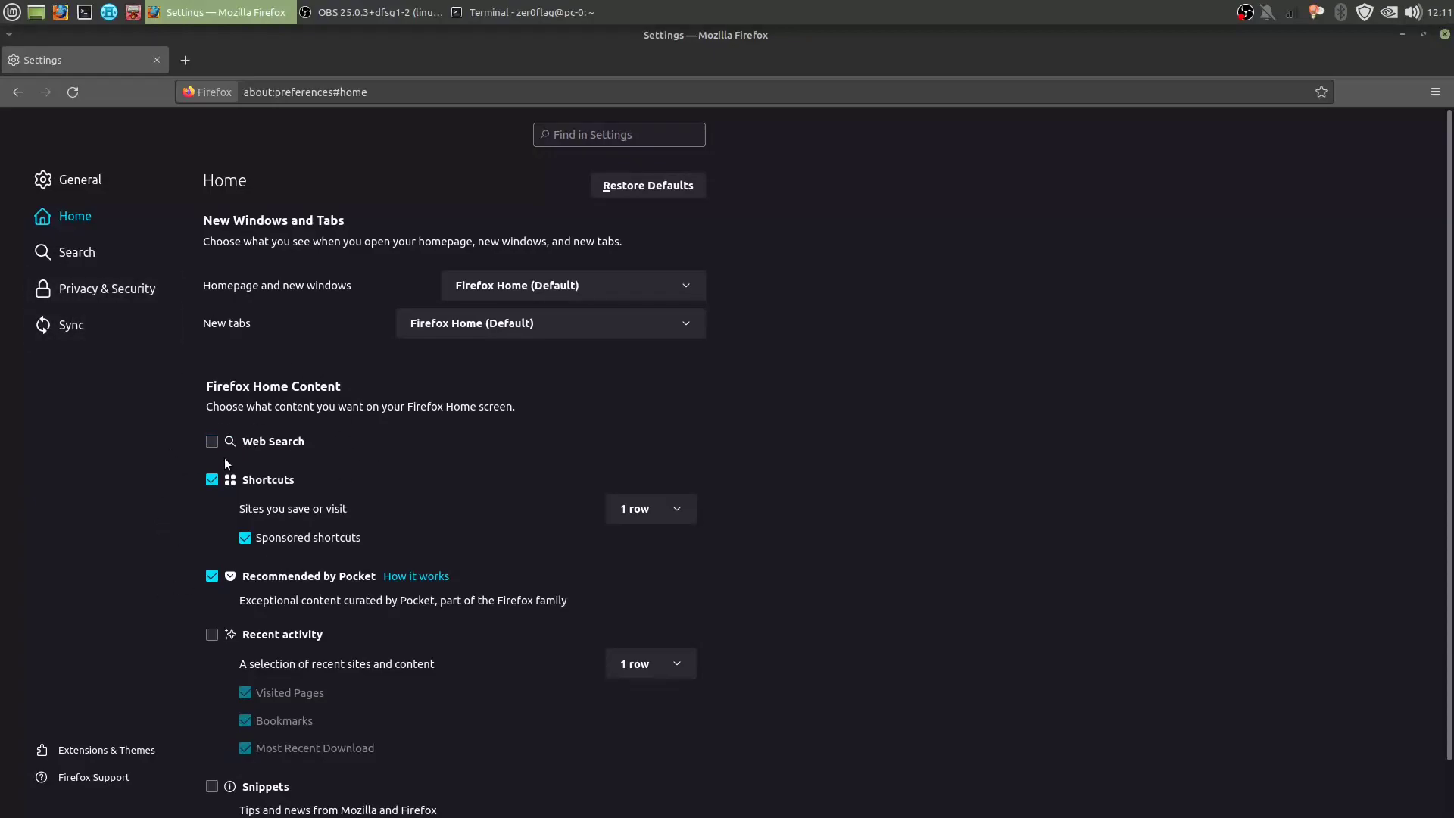
pyautogui.click(212, 479)
pyautogui.click(212, 575)
pyautogui.scroll(-1, 424, 496)
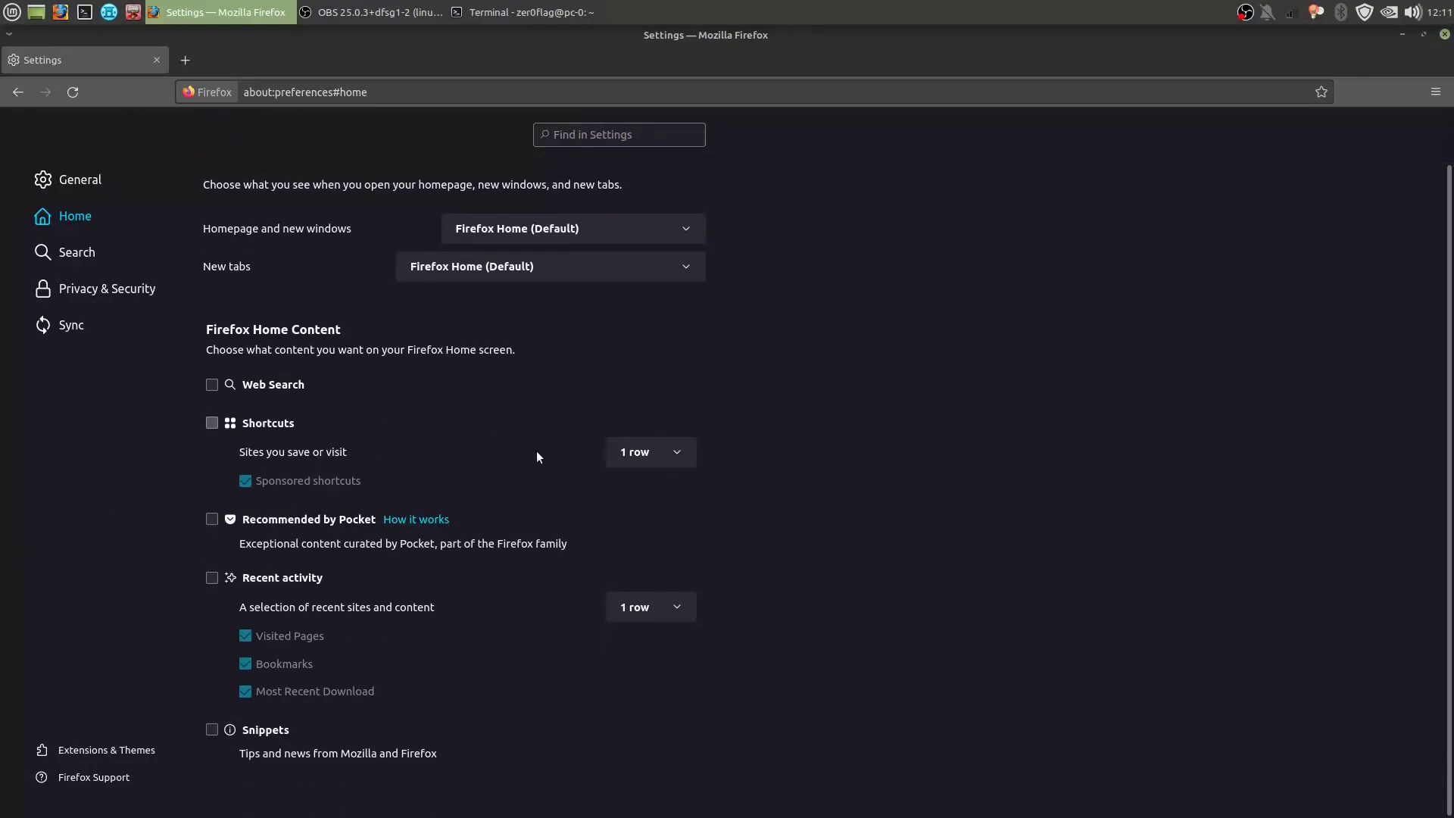
pyautogui.click(82, 253)
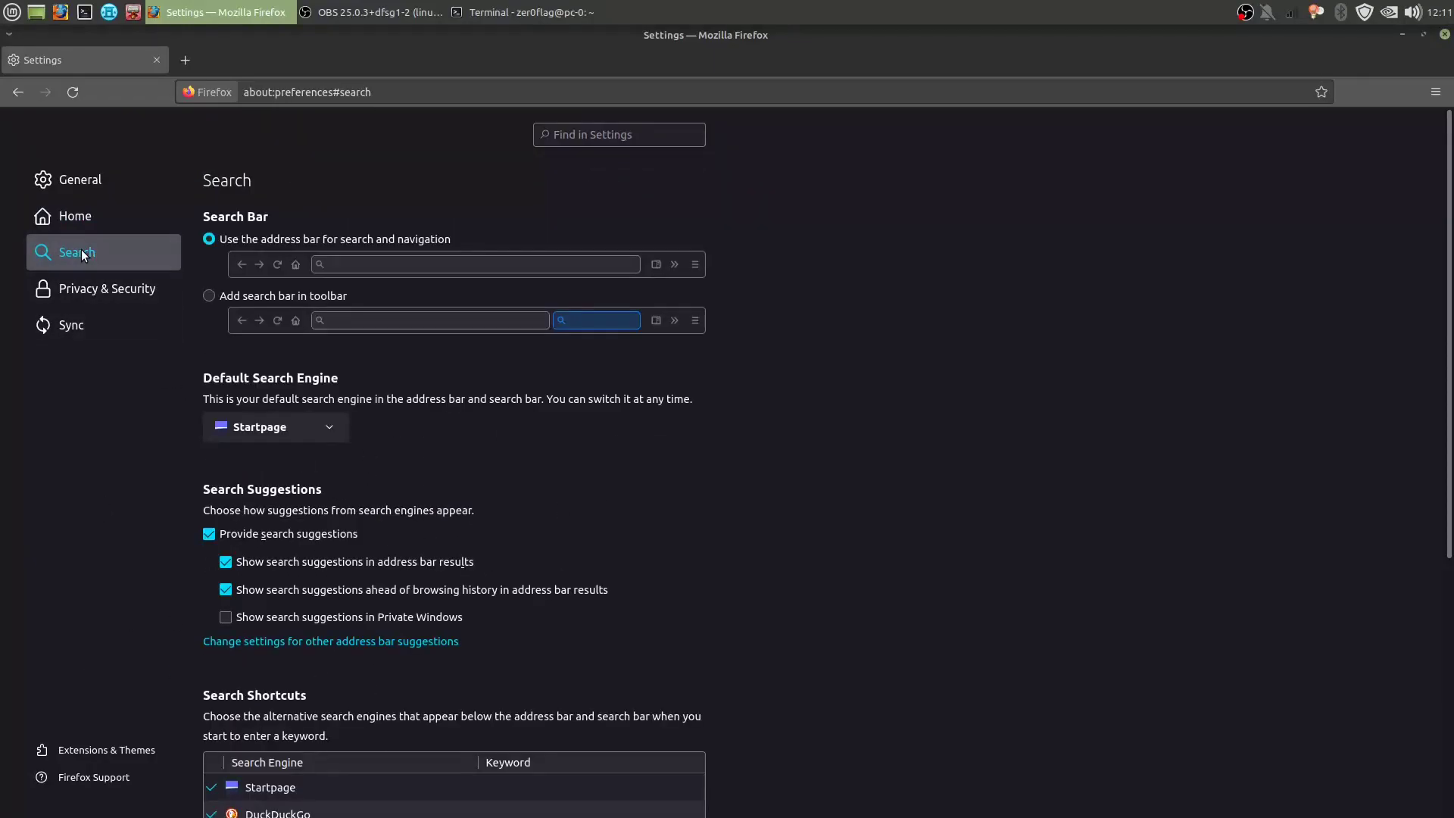
# Add a separate search bar to the toolbar and make DuckDuckGo the default search engine
pyautogui.click(209, 295)
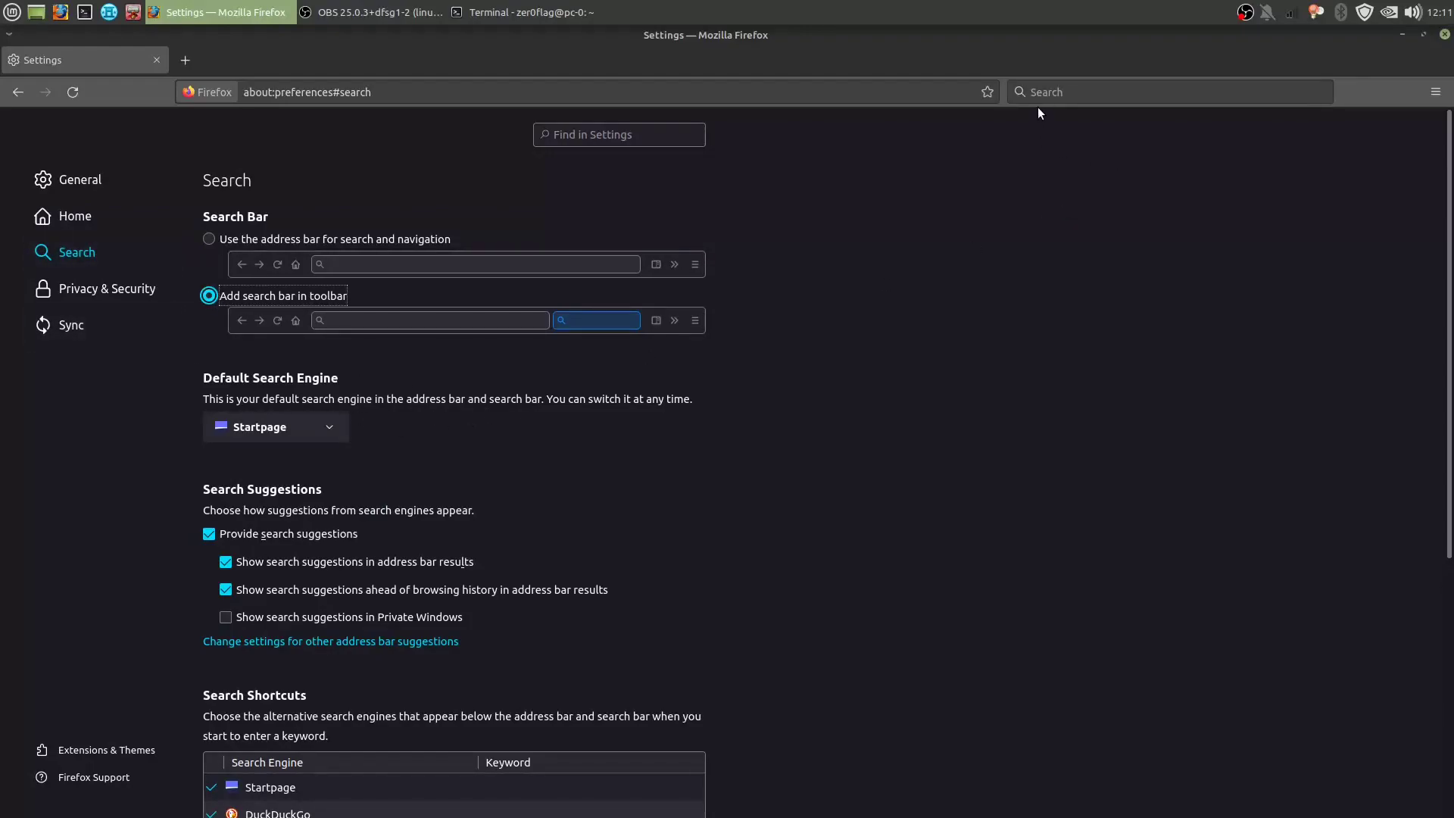
pyautogui.scroll(-2, 390, 375)
pyautogui.click(318, 347)
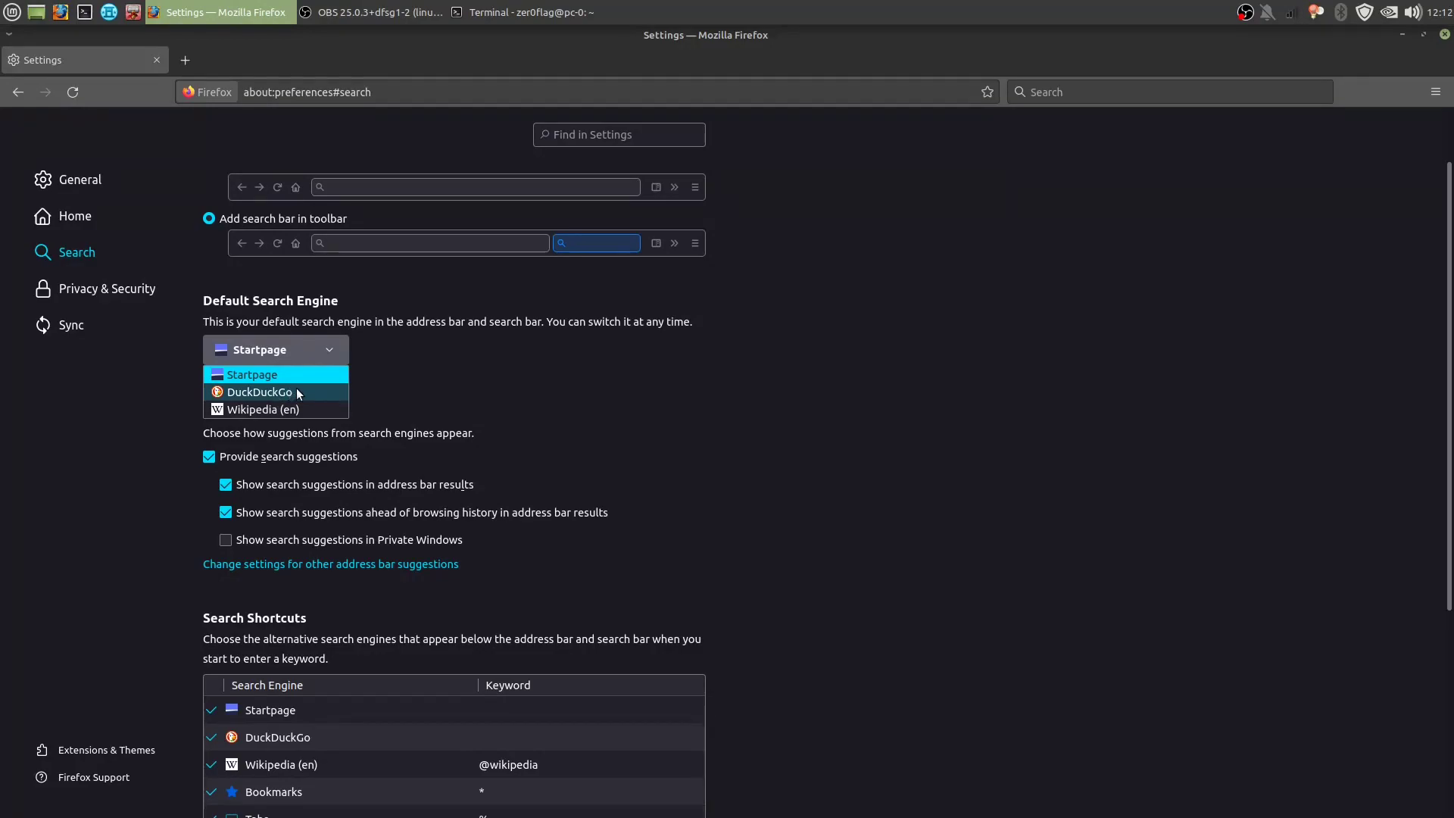
pyautogui.click(277, 393)
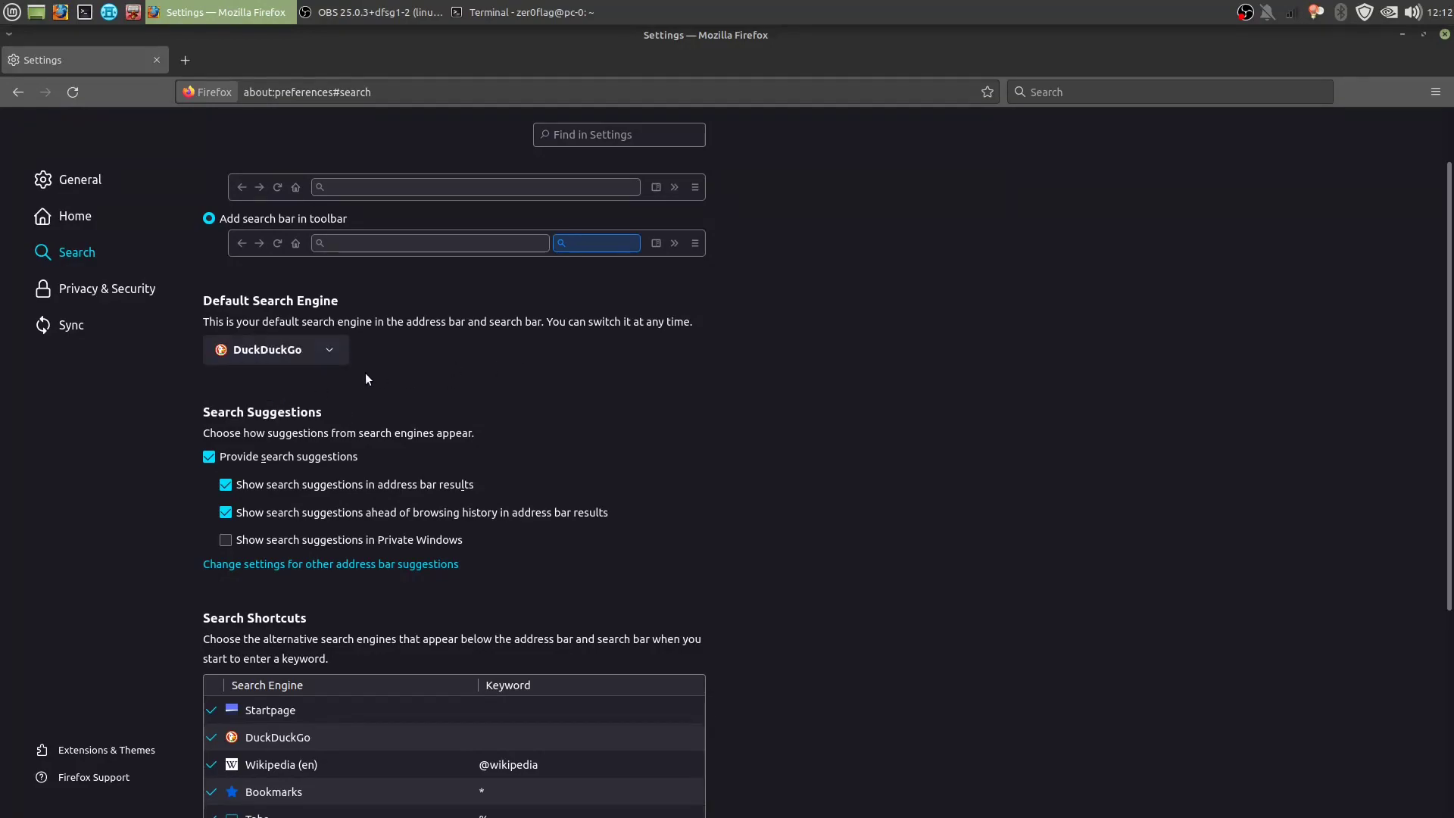
pyautogui.click(297, 353)
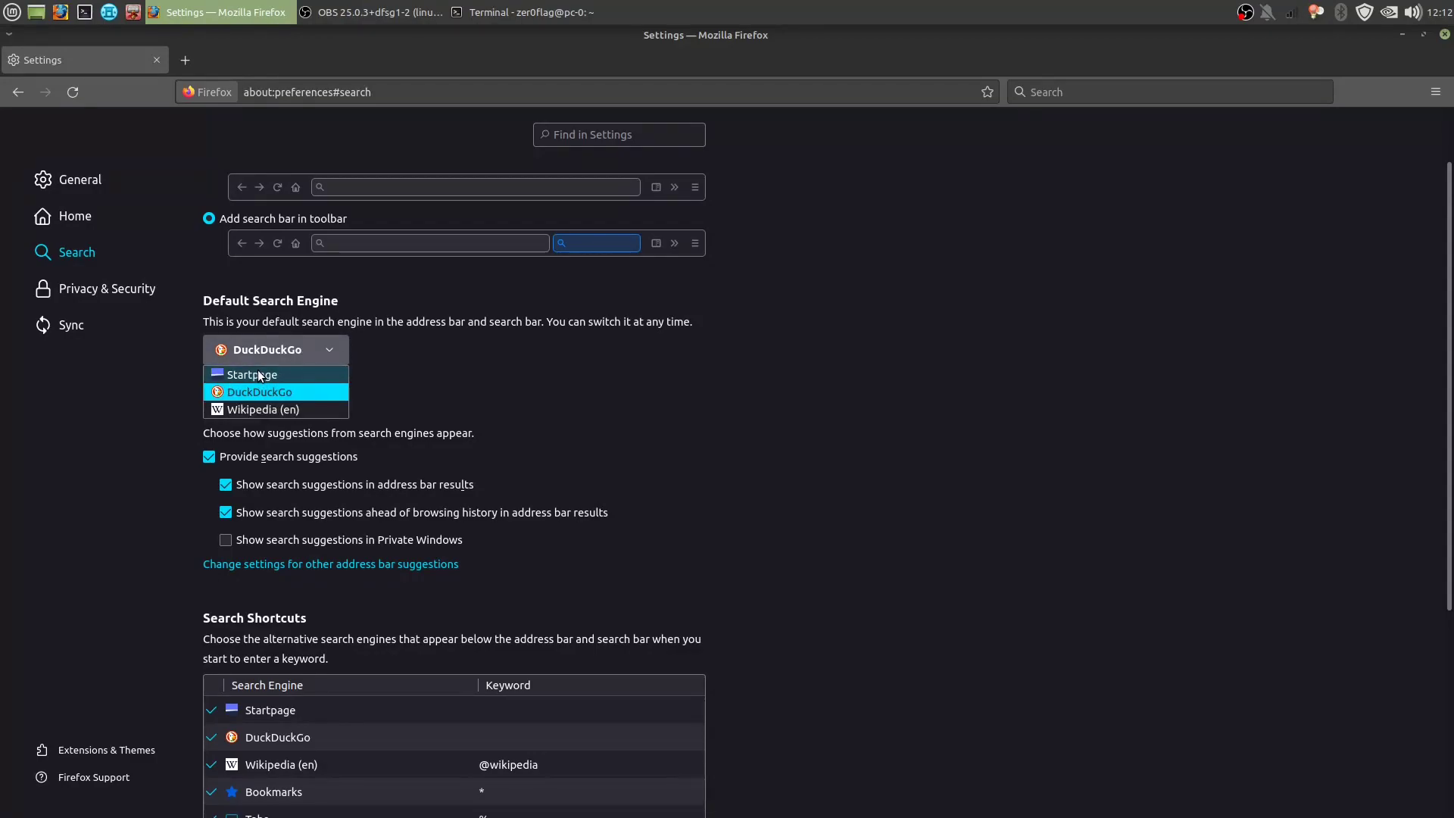
pyautogui.click(601, 404)
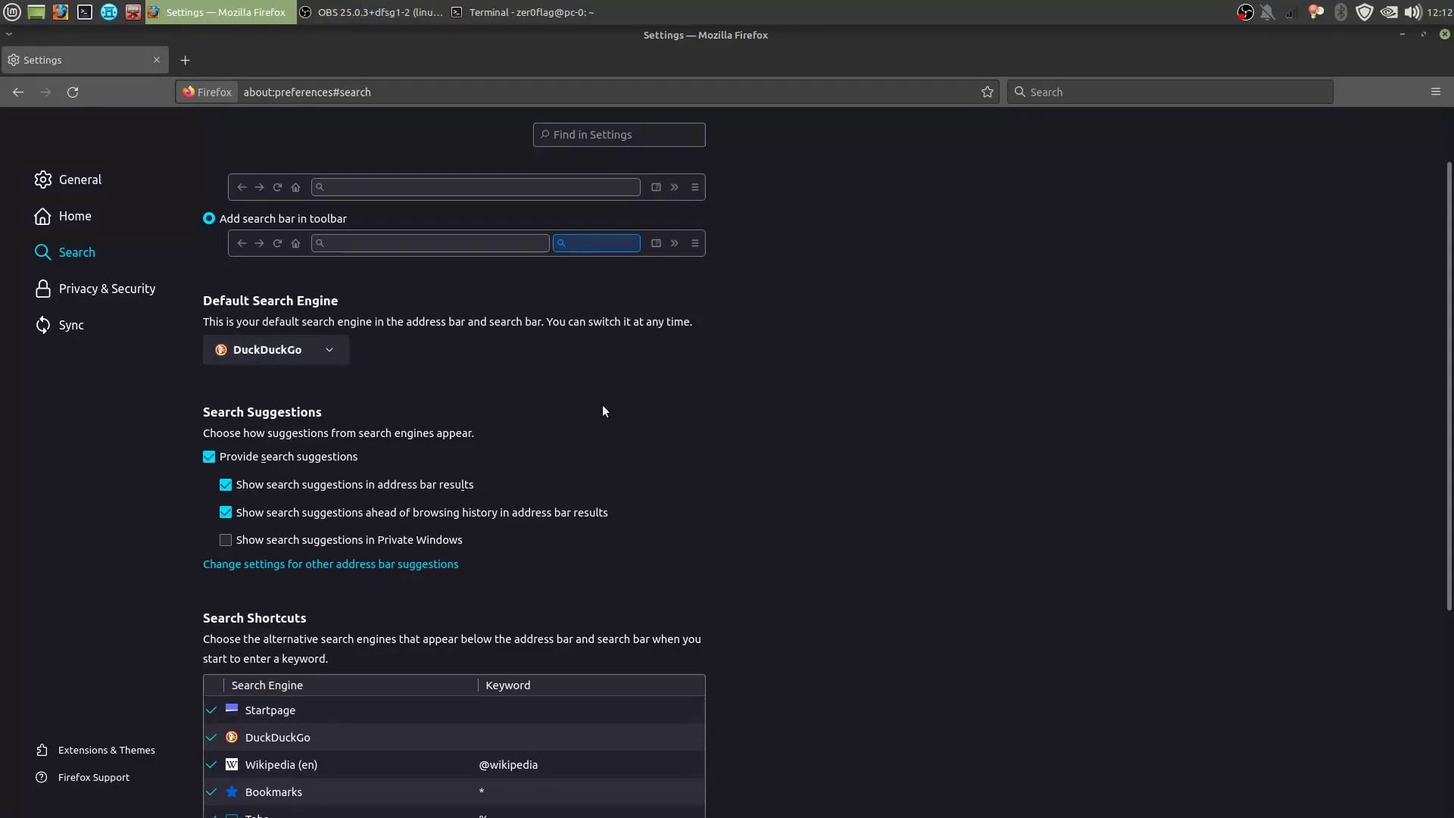
# Turn off 'Provide search suggestions'
pyautogui.scroll(-4, 421, 388)
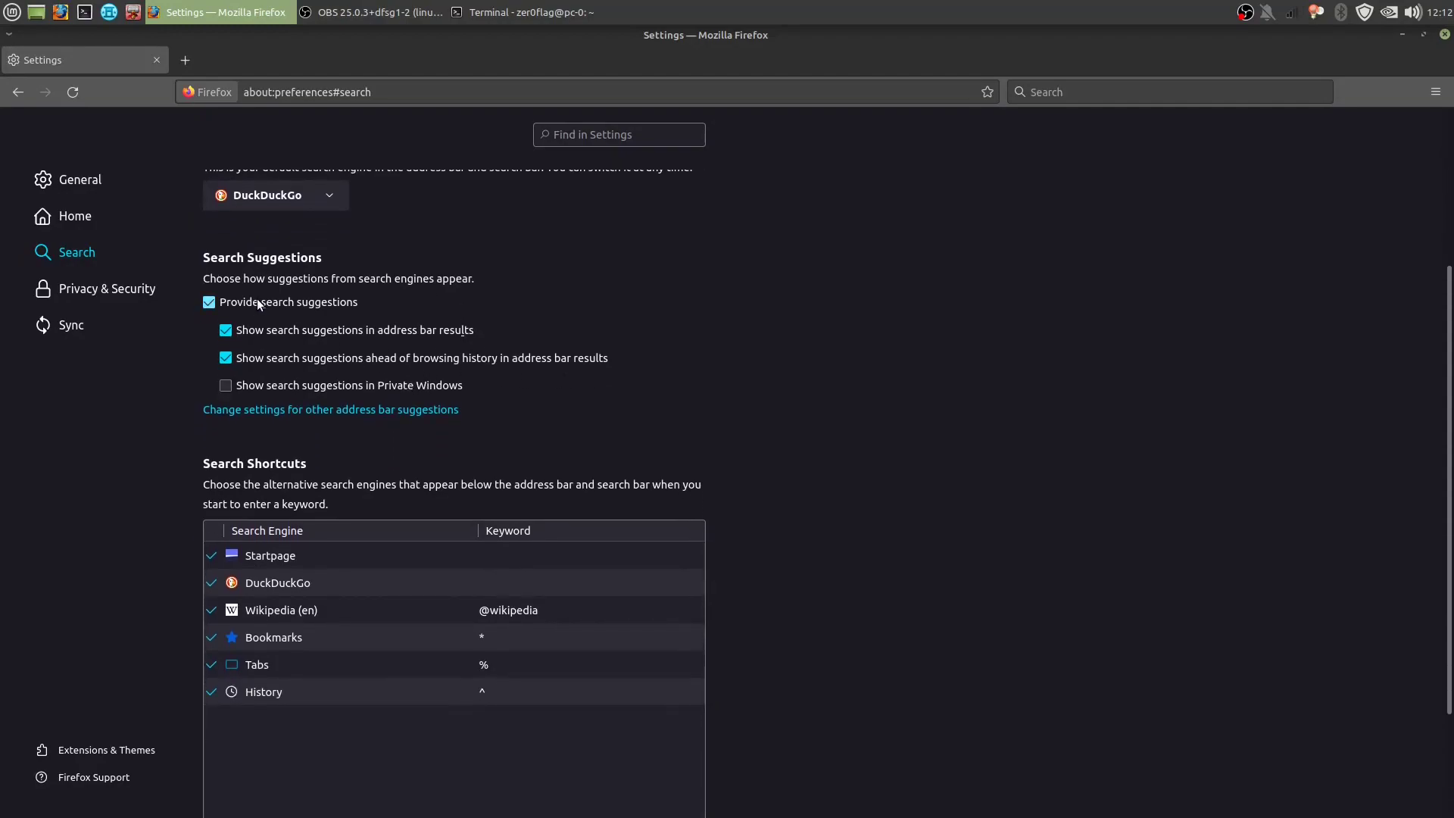
pyautogui.click(225, 303)
pyautogui.scroll(-4, 620, 416)
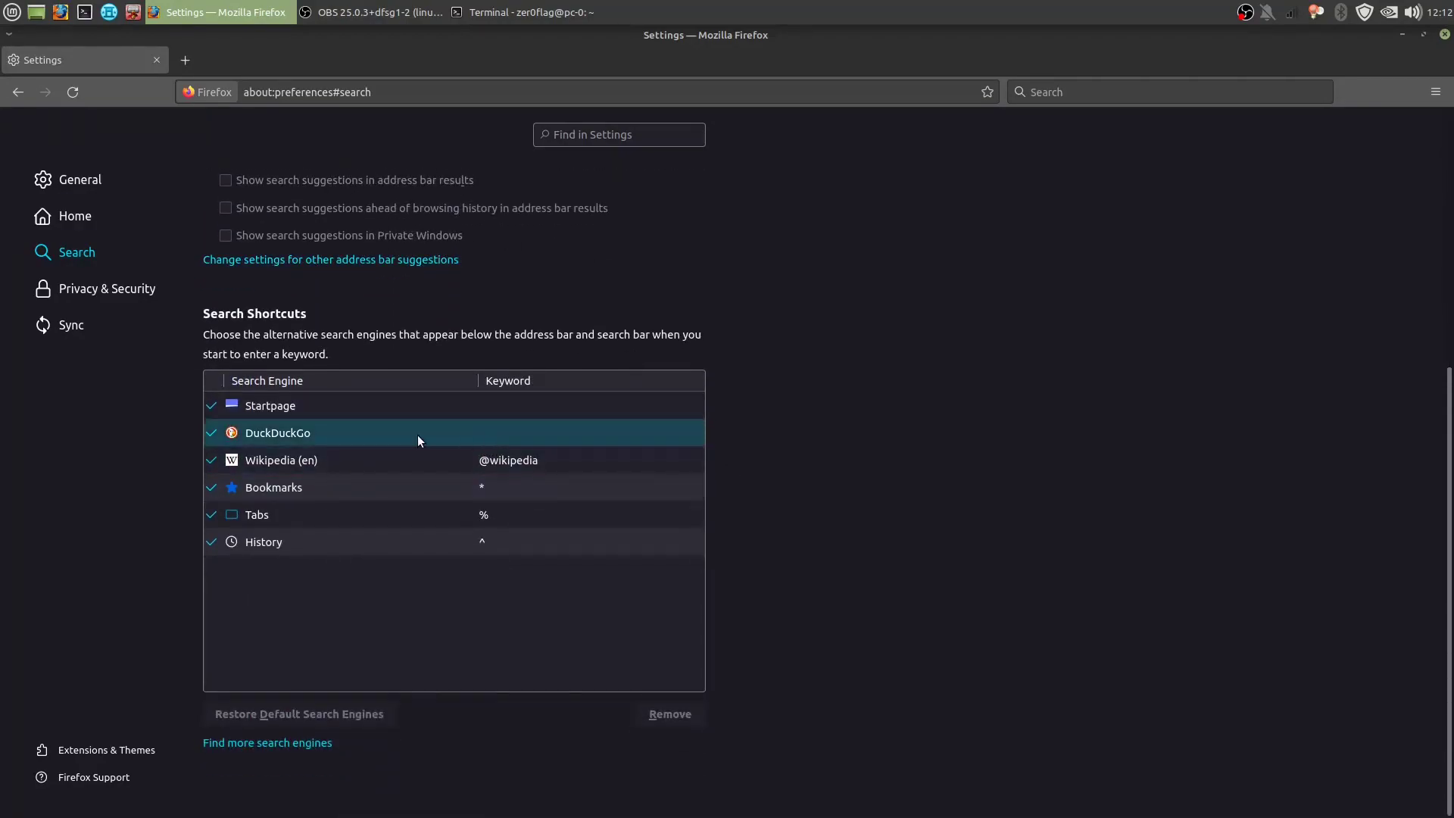
pyautogui.click(115, 295)
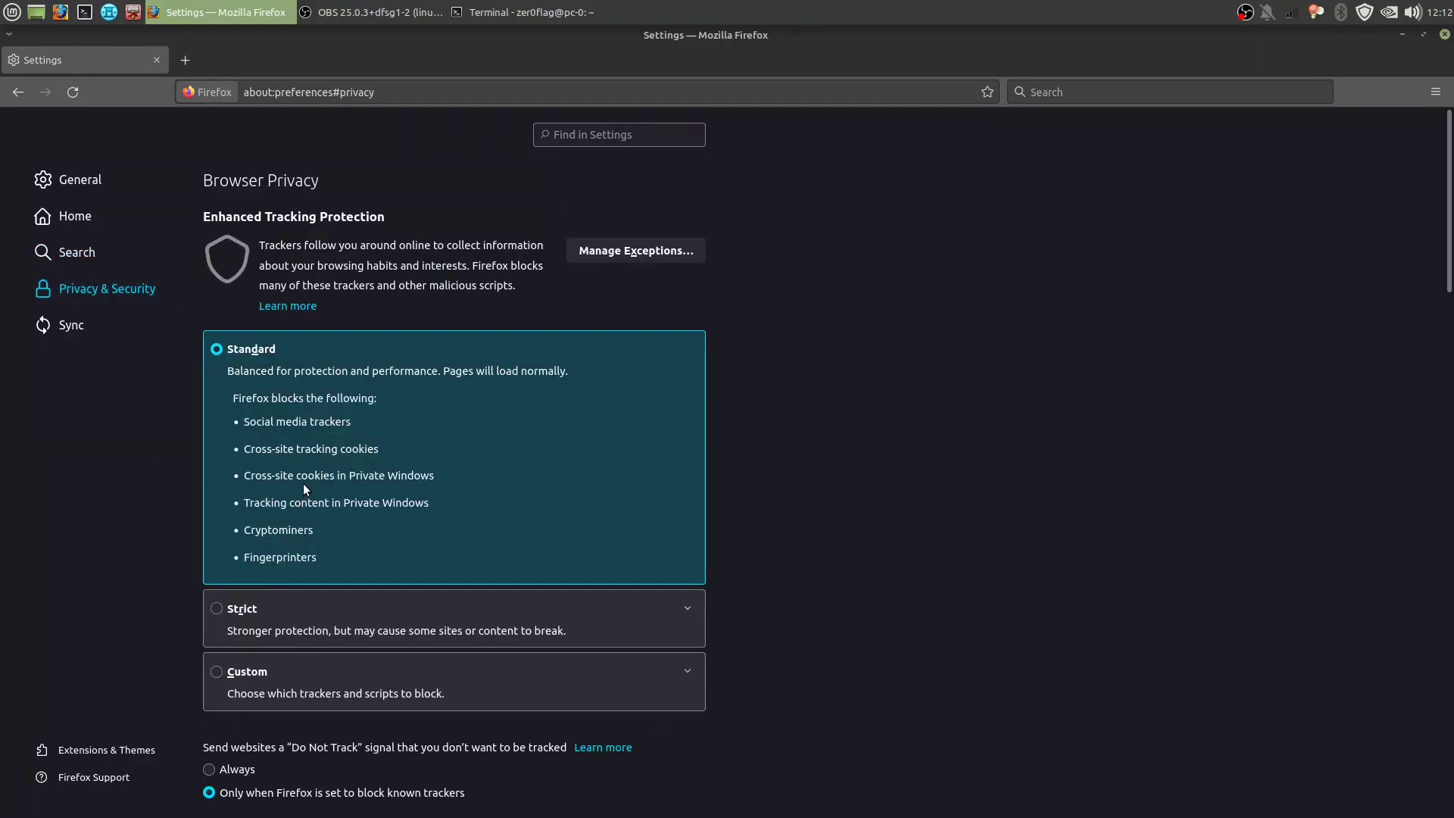
# Choose Custom protection blocking all third-party cookies and tracking content in all windows
pyautogui.scroll(-2, 303, 483)
pyautogui.click(324, 590)
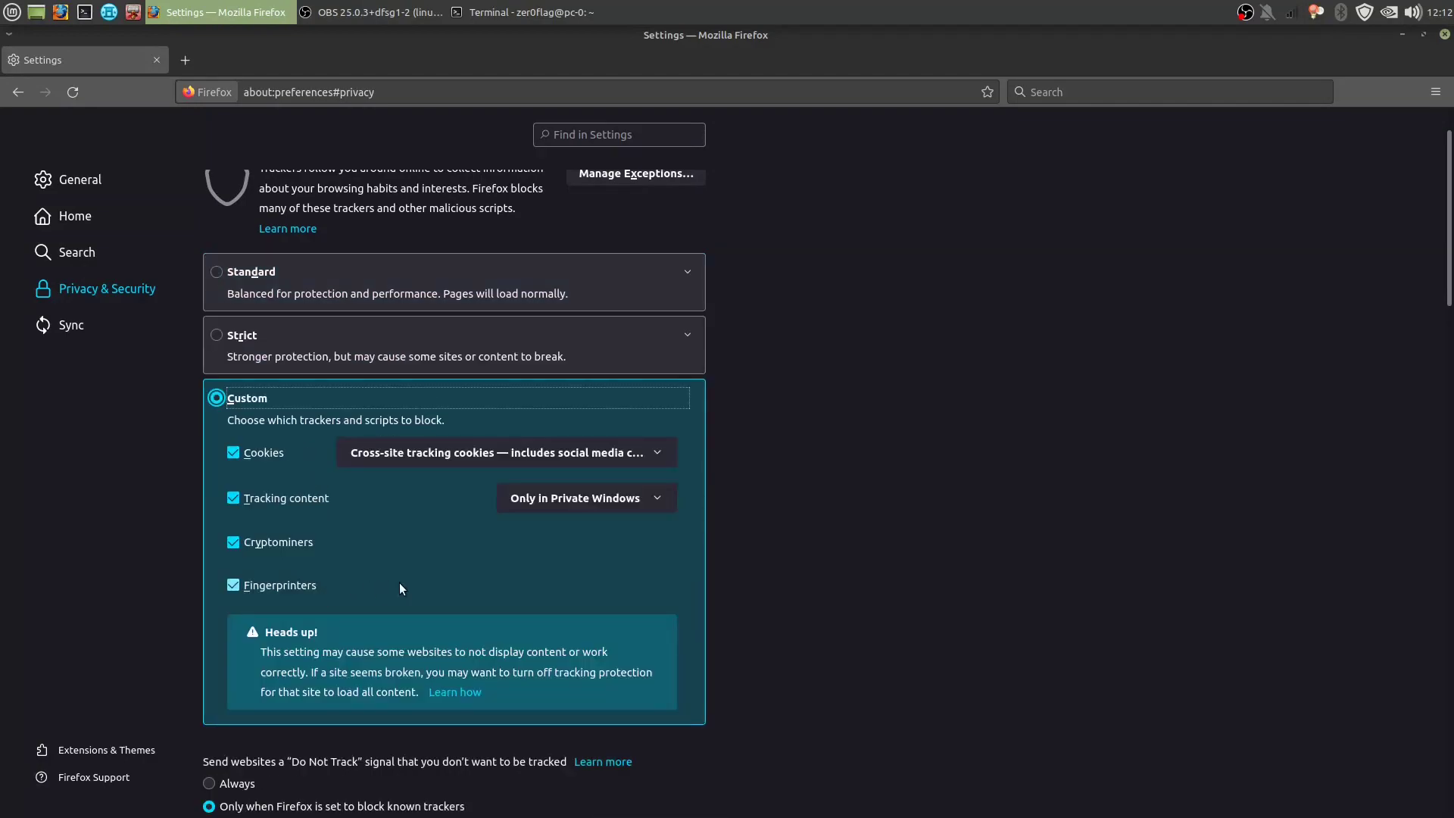
pyautogui.click(595, 455)
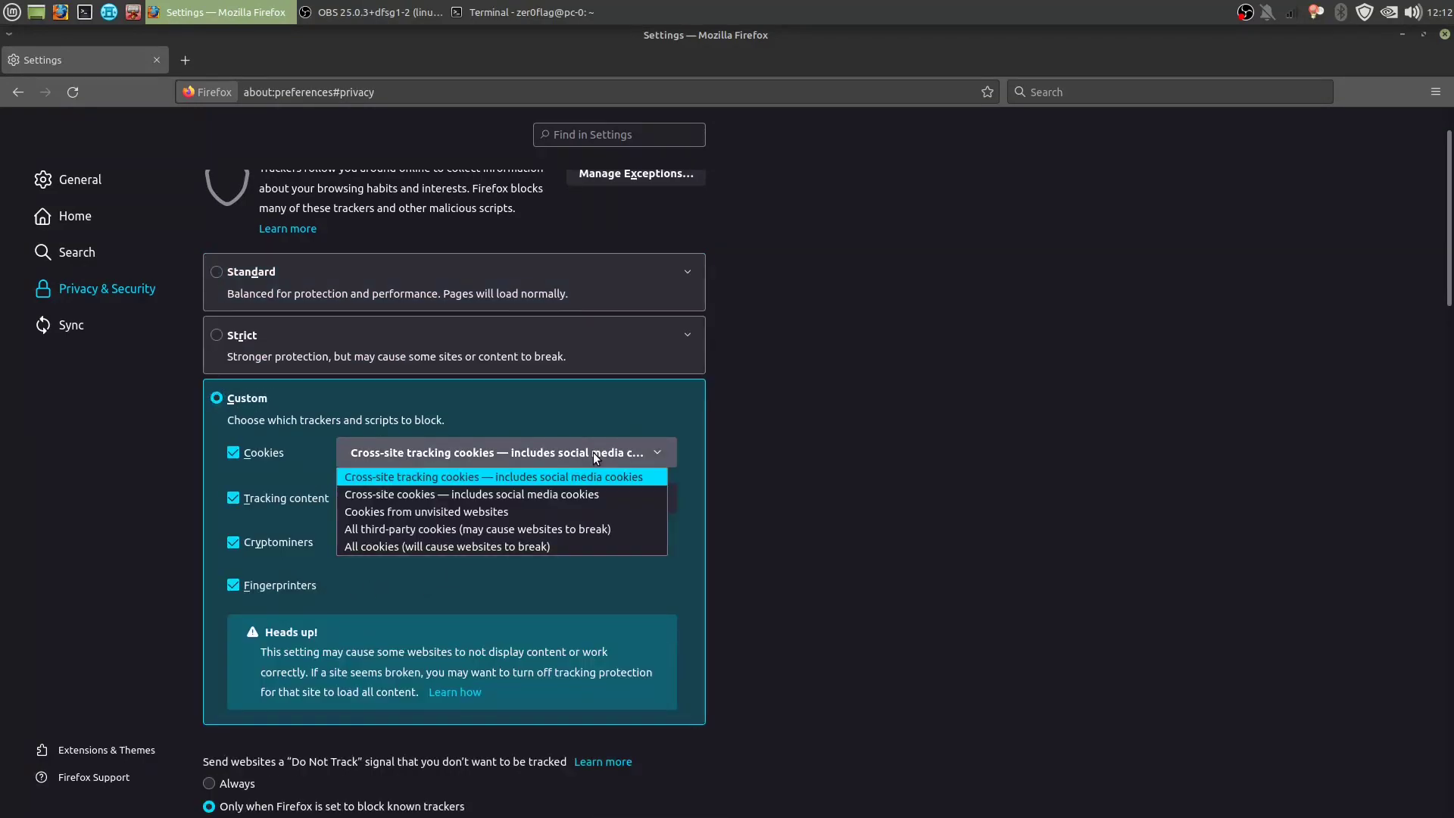
pyautogui.click(512, 532)
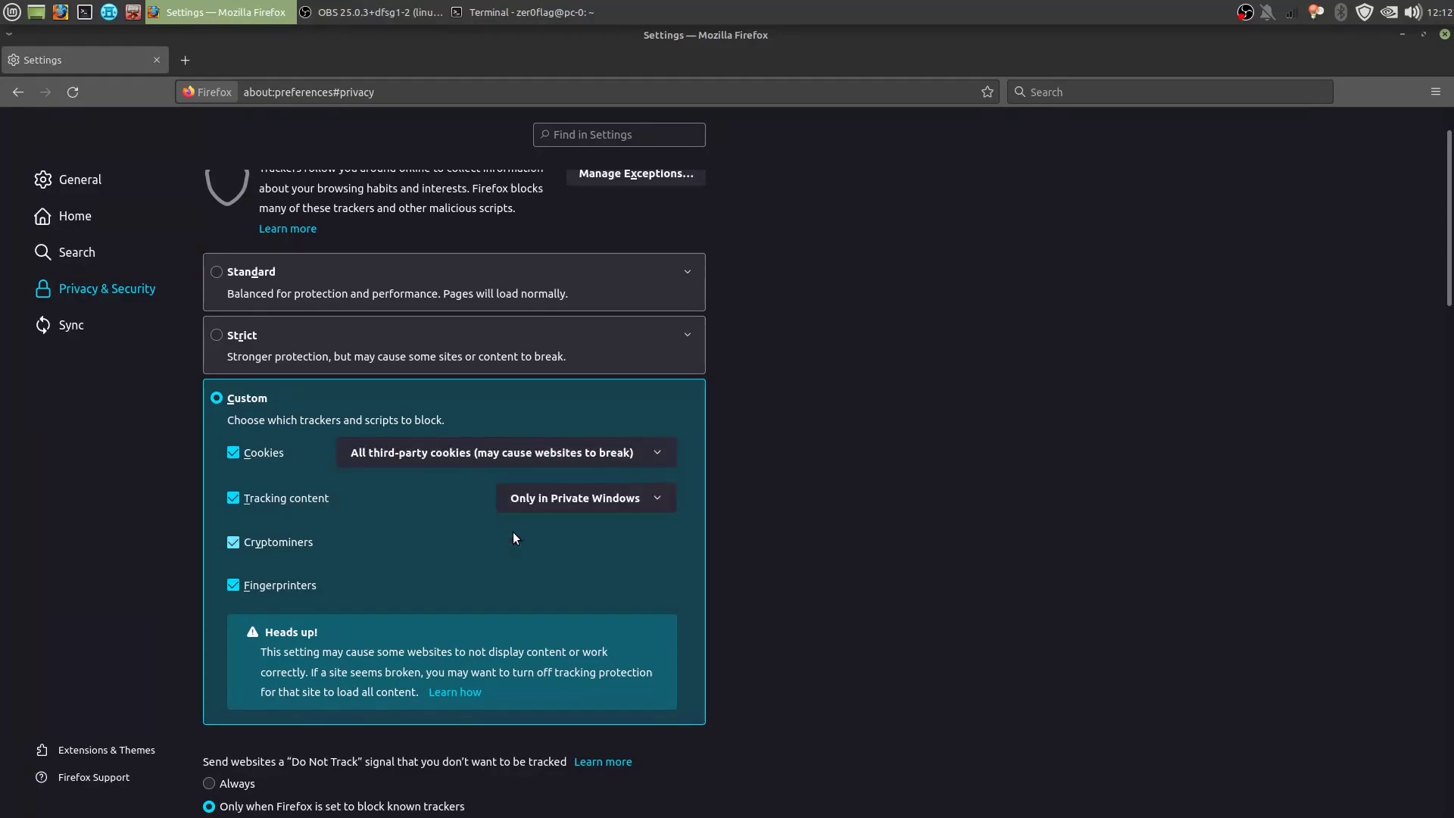
pyautogui.click(470, 457)
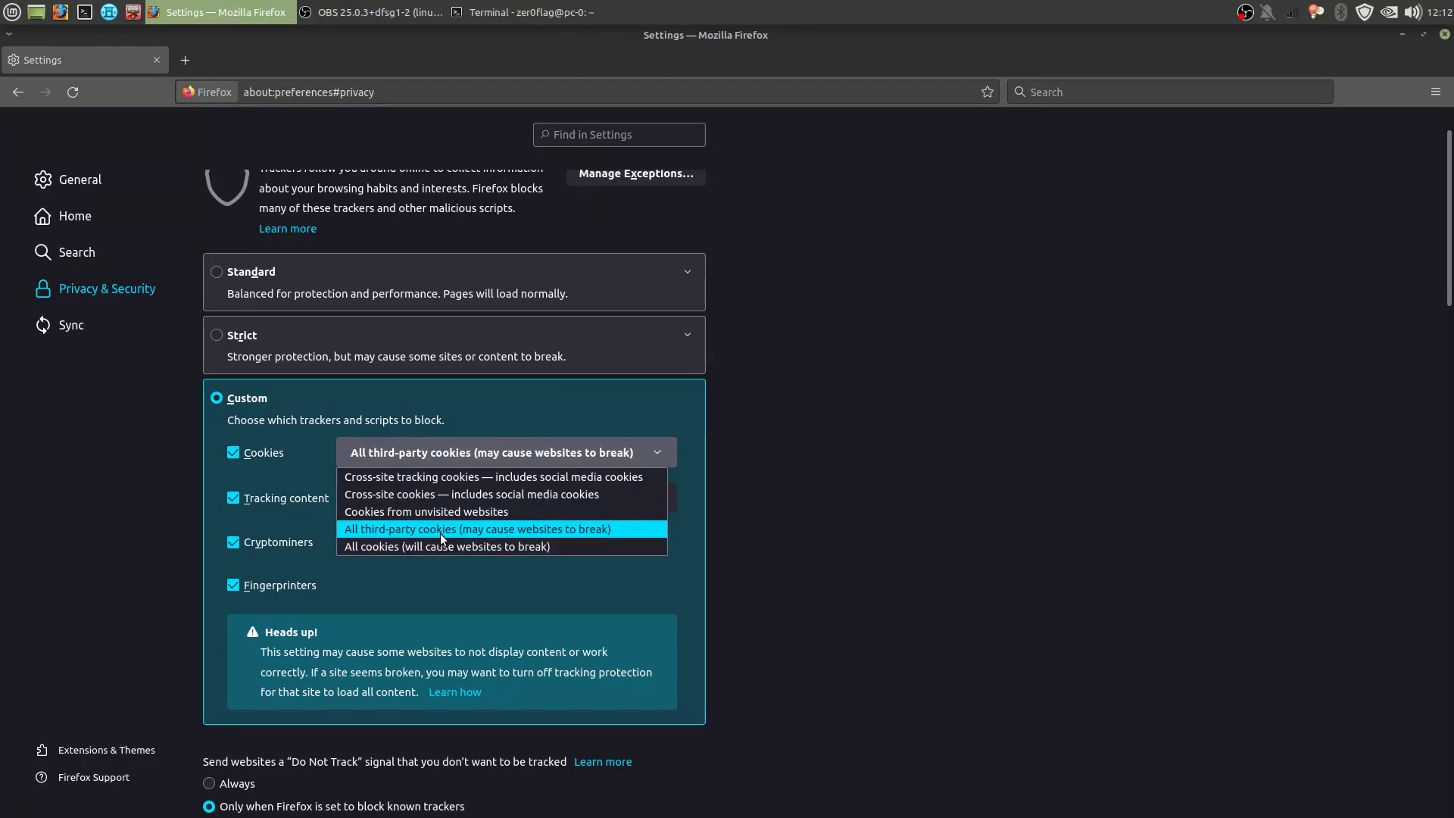
pyautogui.click(970, 520)
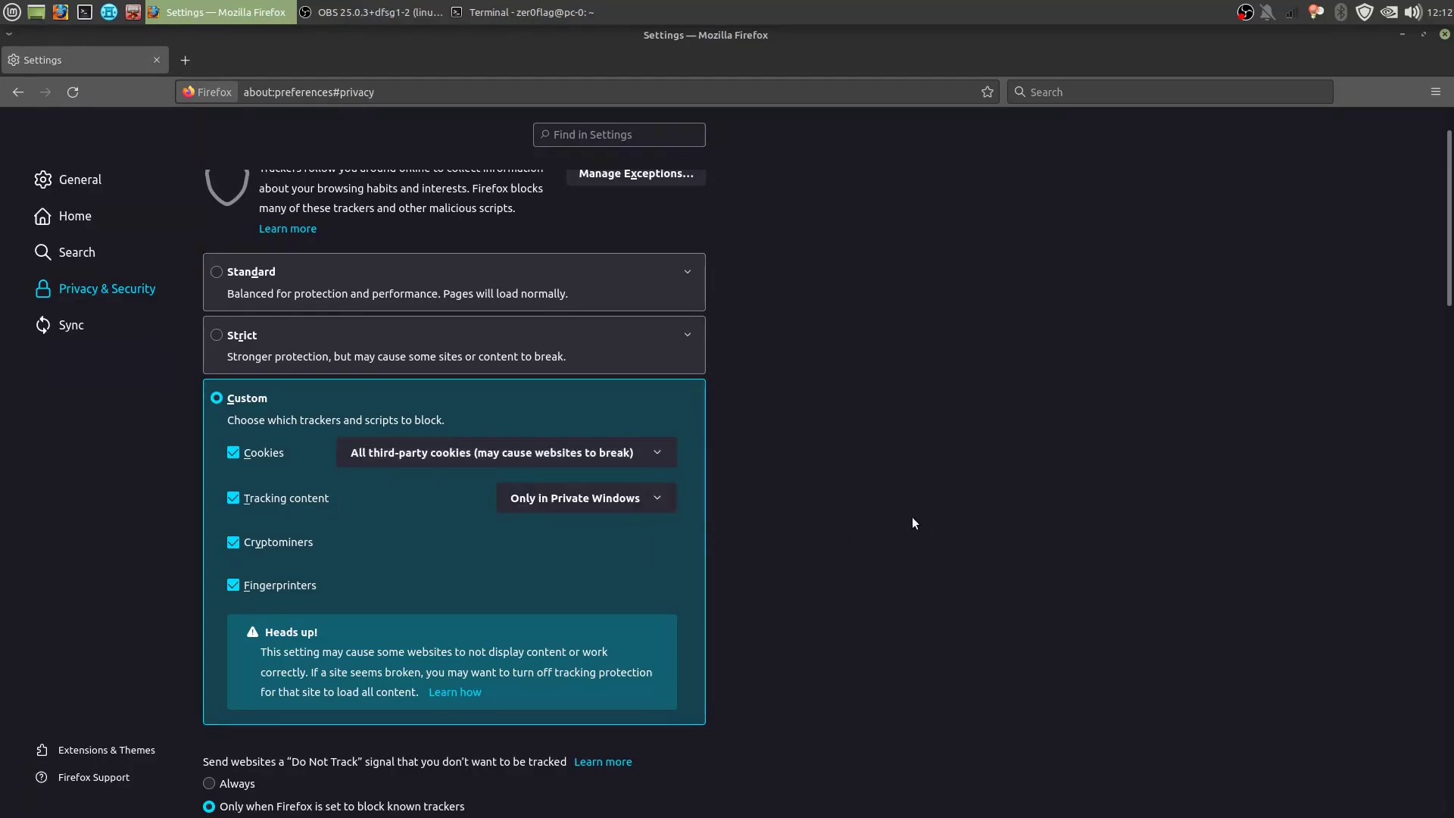
pyautogui.click(588, 506)
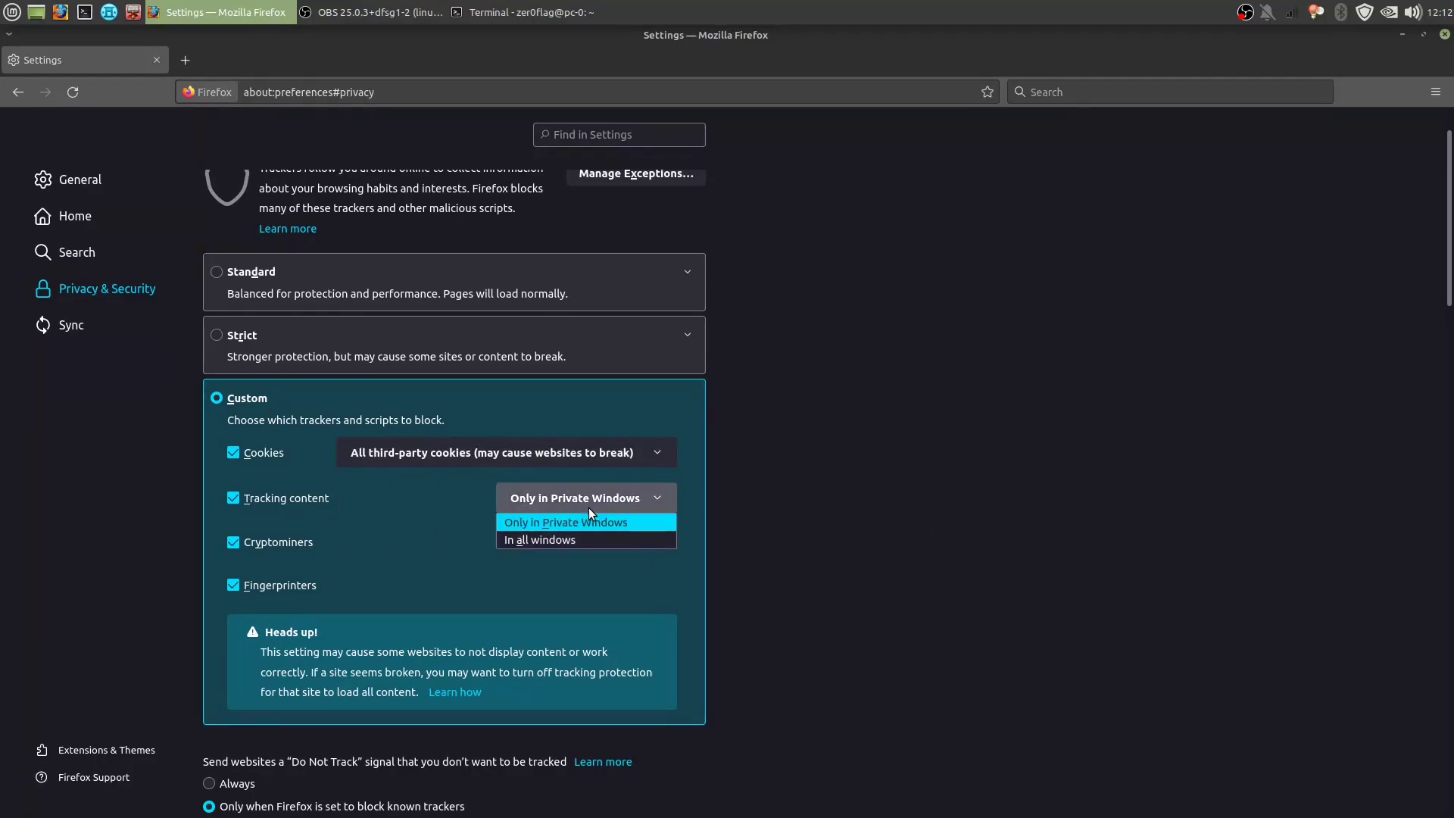
pyautogui.click(563, 539)
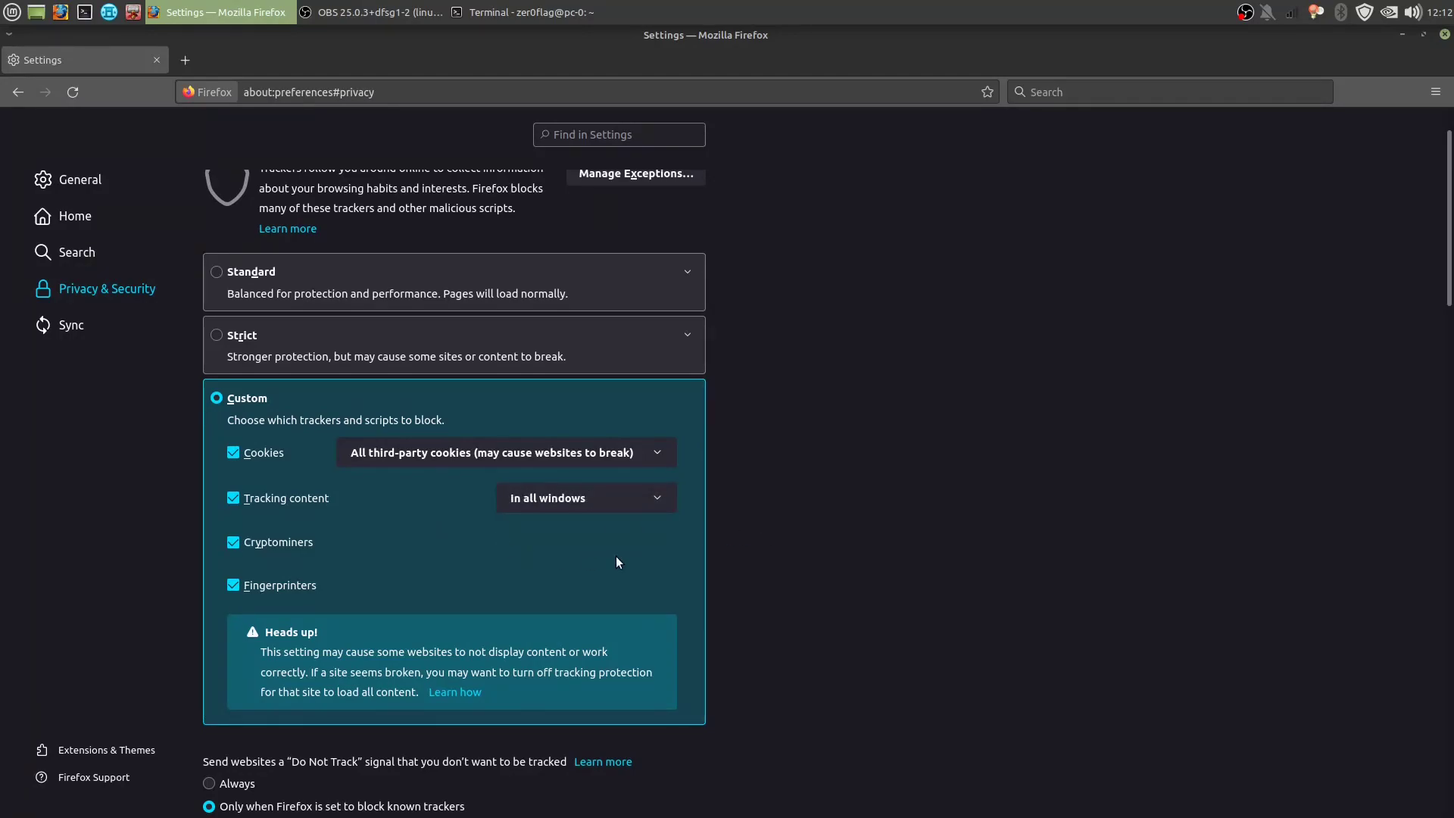
# Always send Do Not Track, delete cookies on close, and stop asking to save logins
pyautogui.scroll(-5, 617, 562)
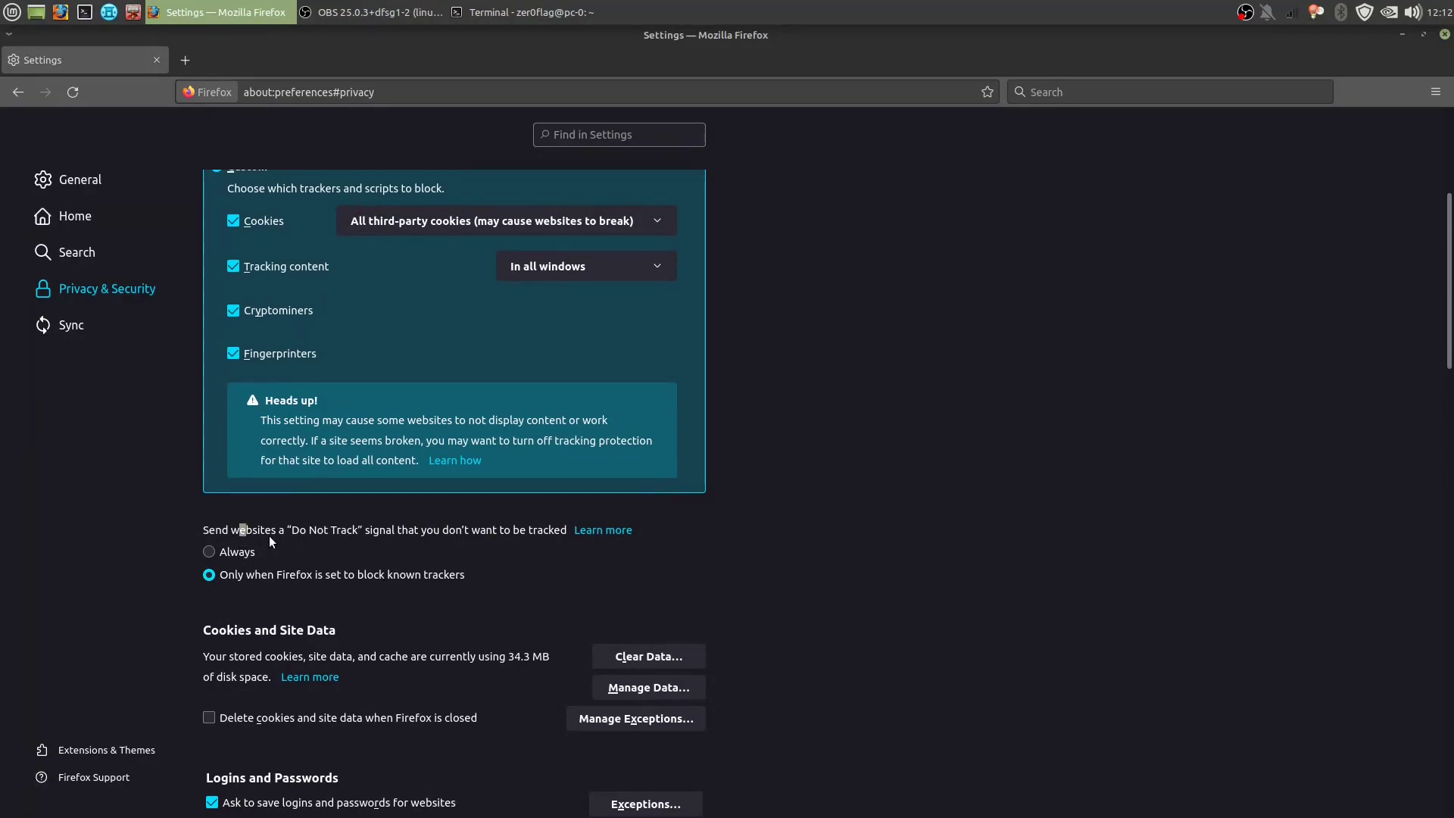
pyautogui.click(371, 528)
pyautogui.click(237, 551)
pyautogui.scroll(-2, 530, 560)
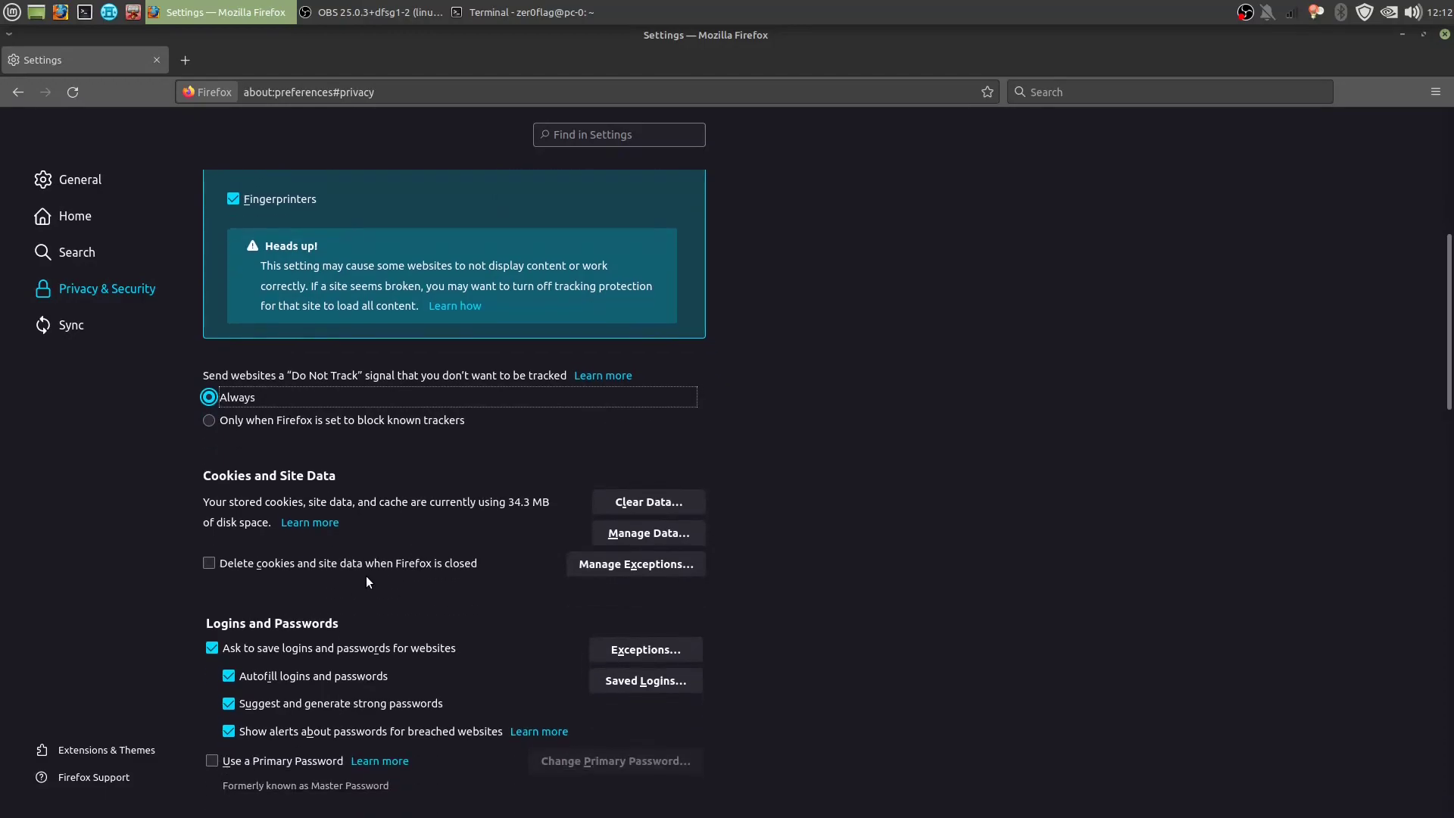
pyautogui.click(256, 564)
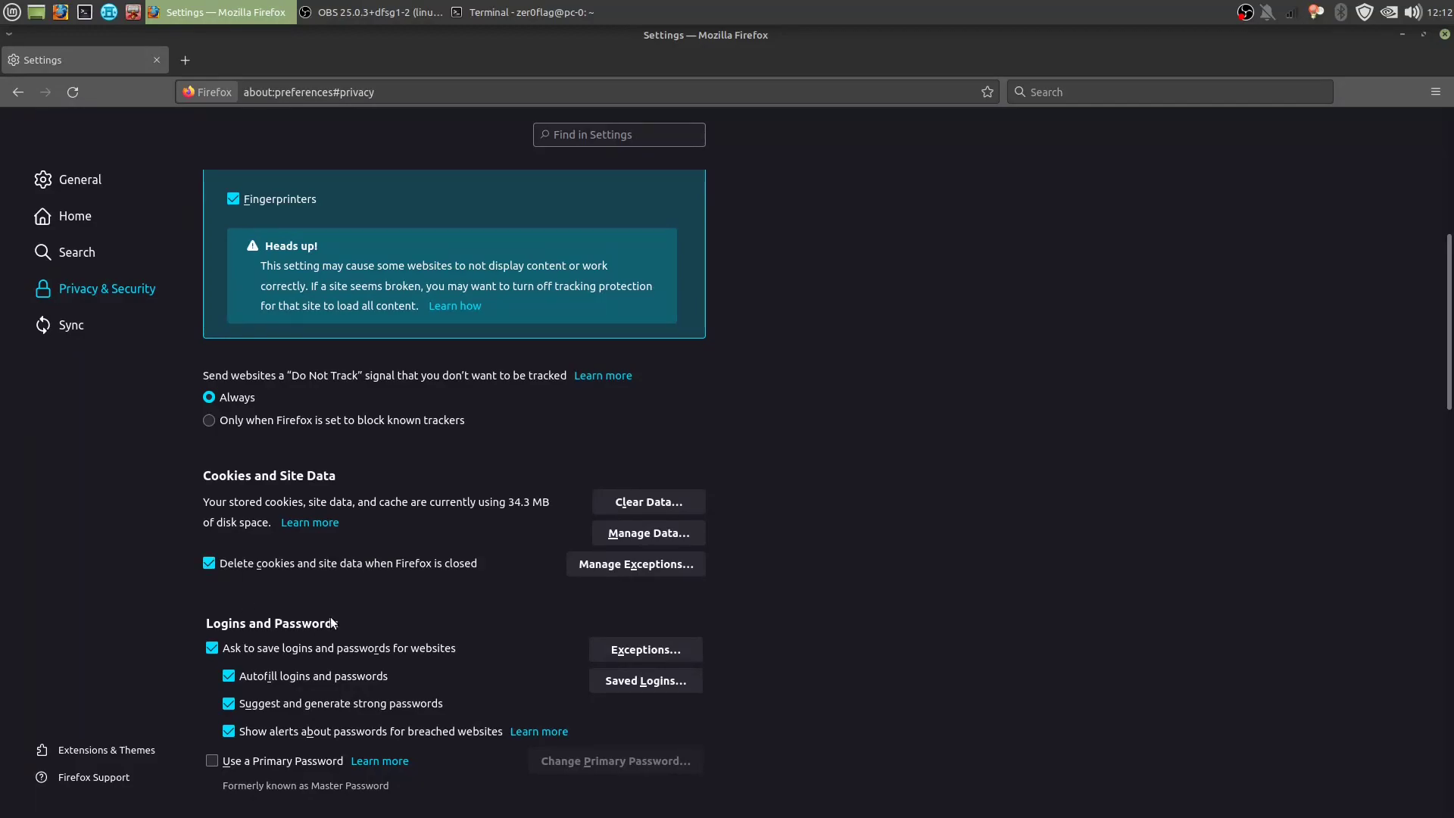
pyautogui.scroll(-1, 331, 622)
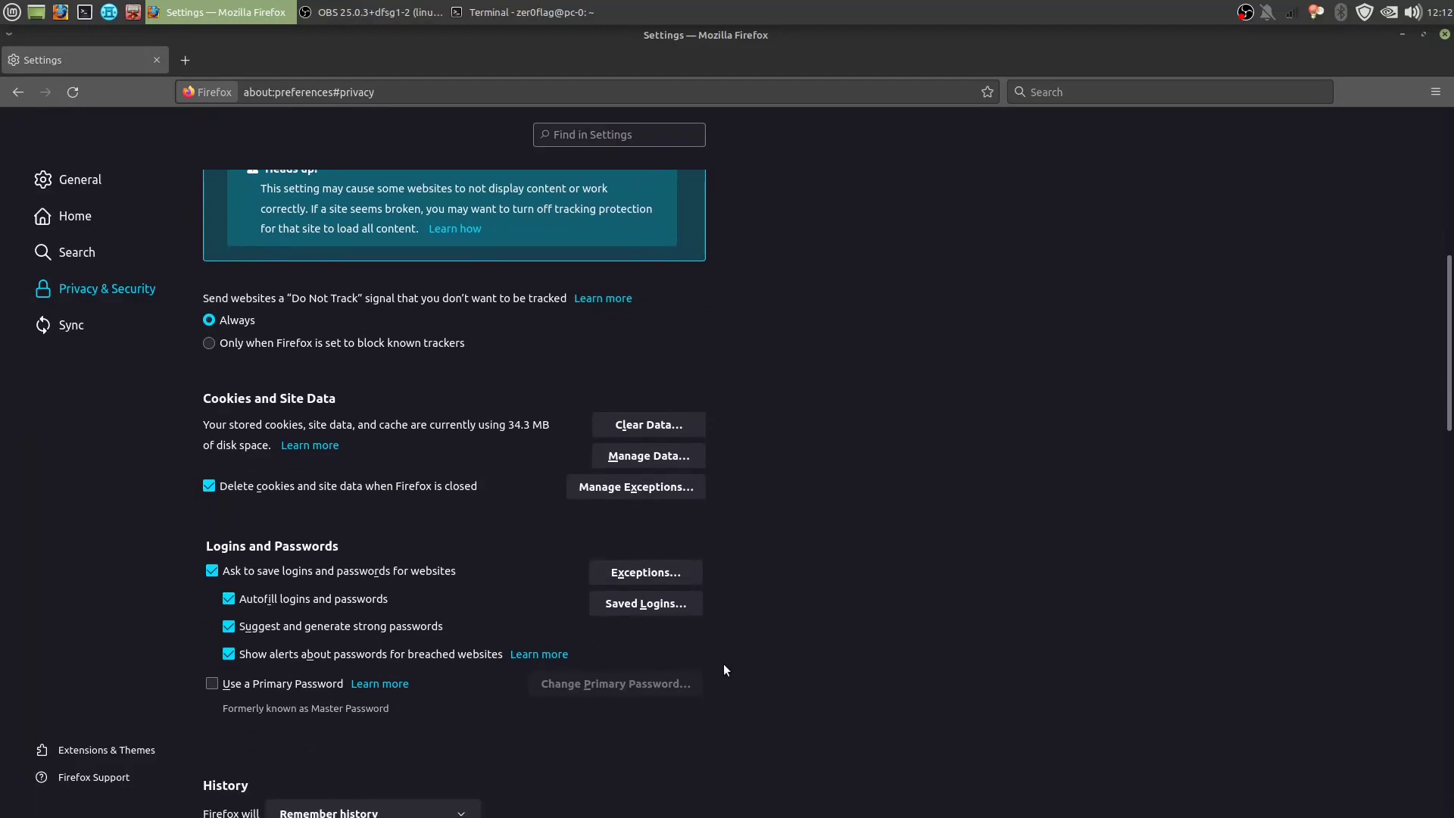
pyautogui.click(214, 573)
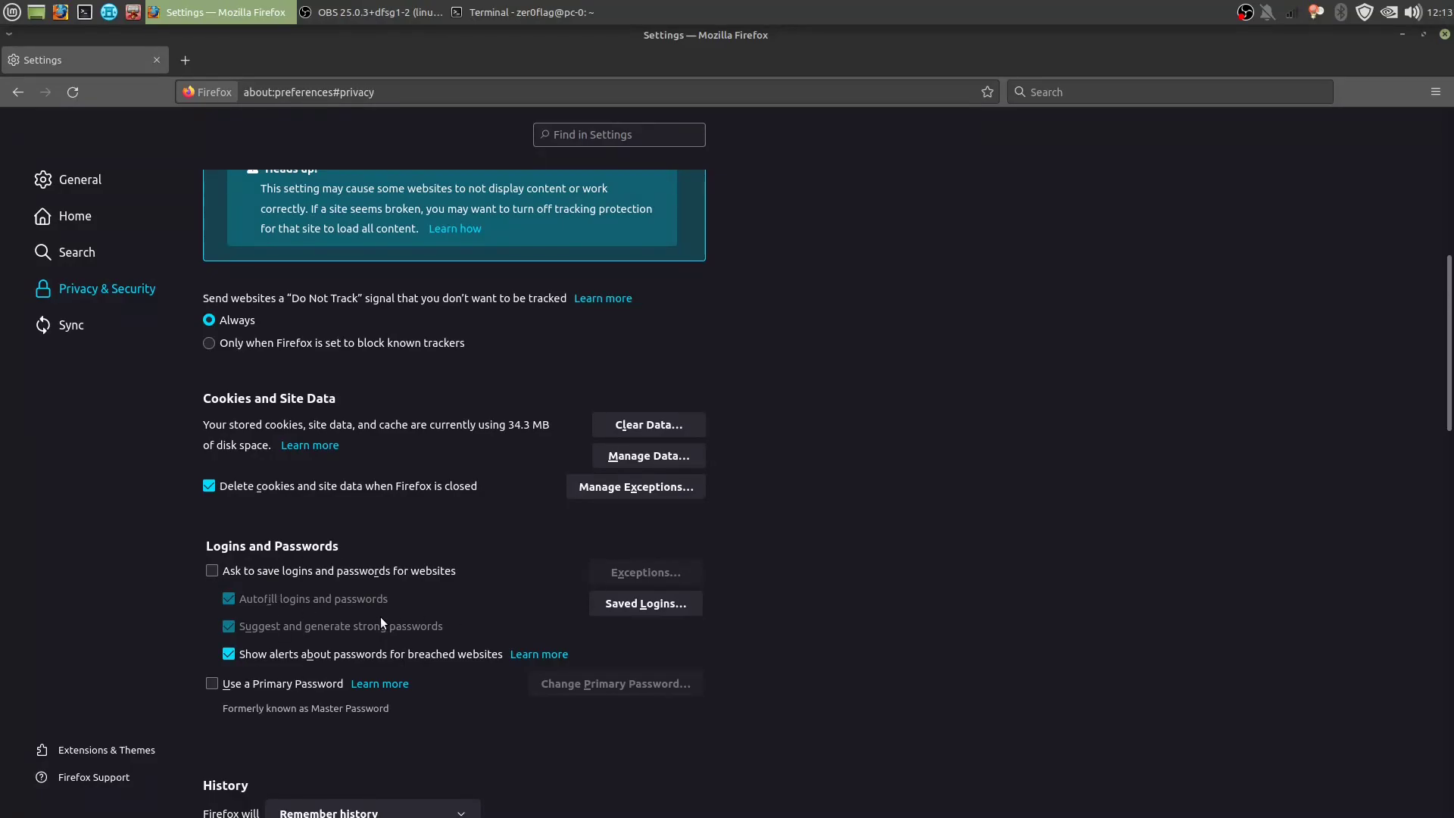
# Set History to 'Never remember history'
pyautogui.scroll(-2, 410, 556)
pyautogui.click(394, 653)
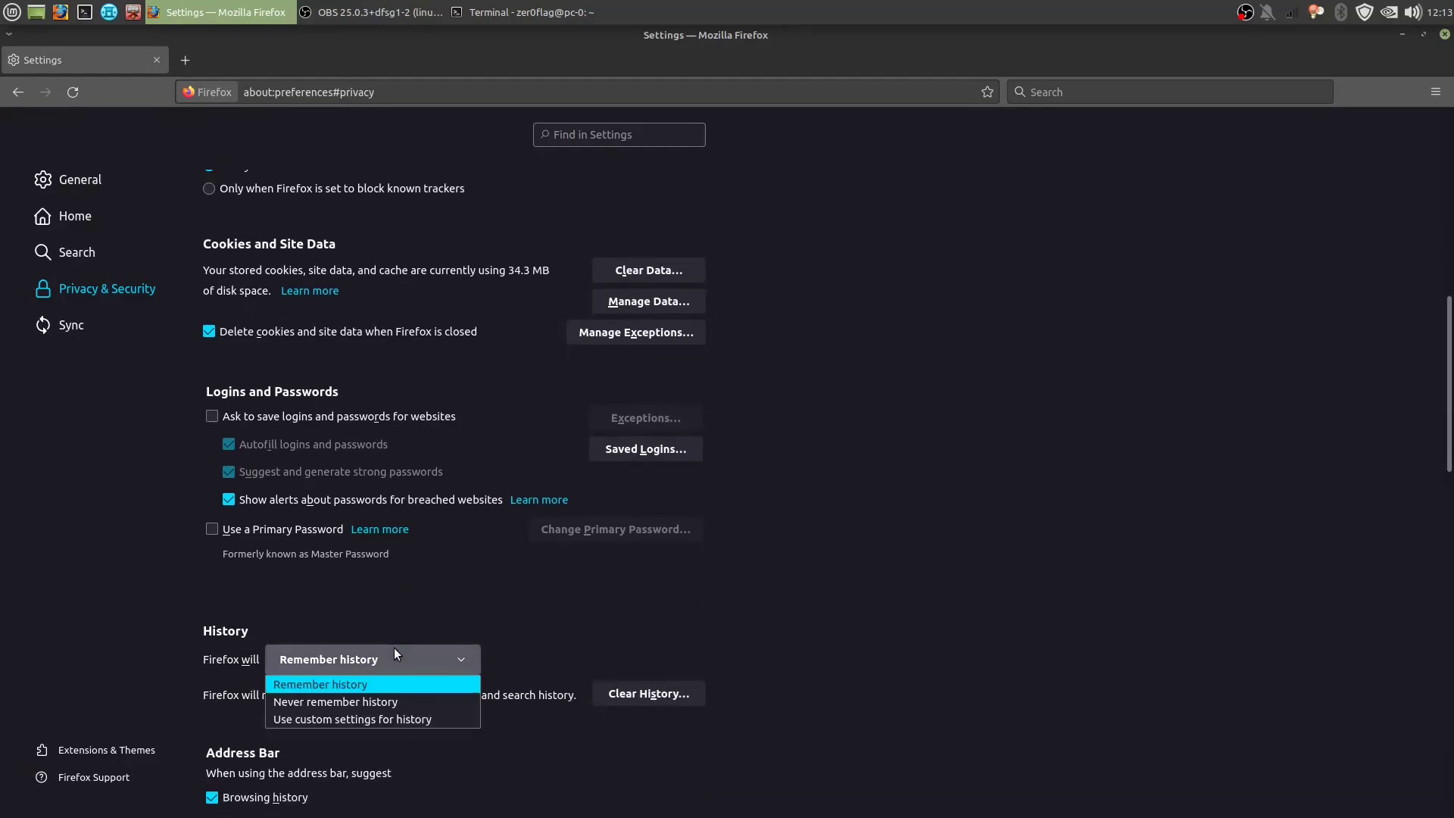
pyautogui.click(369, 701)
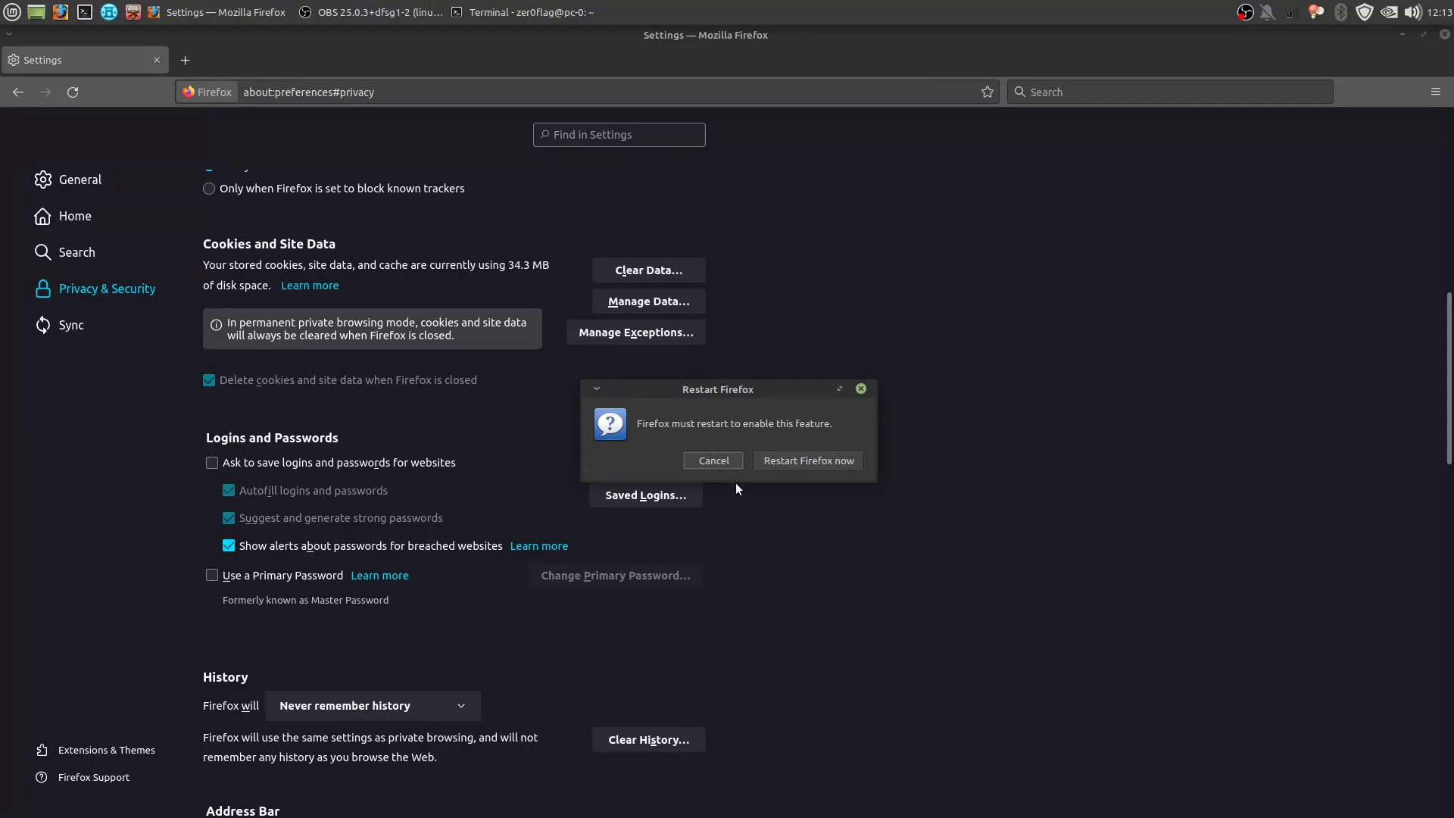
pyautogui.click(713, 460)
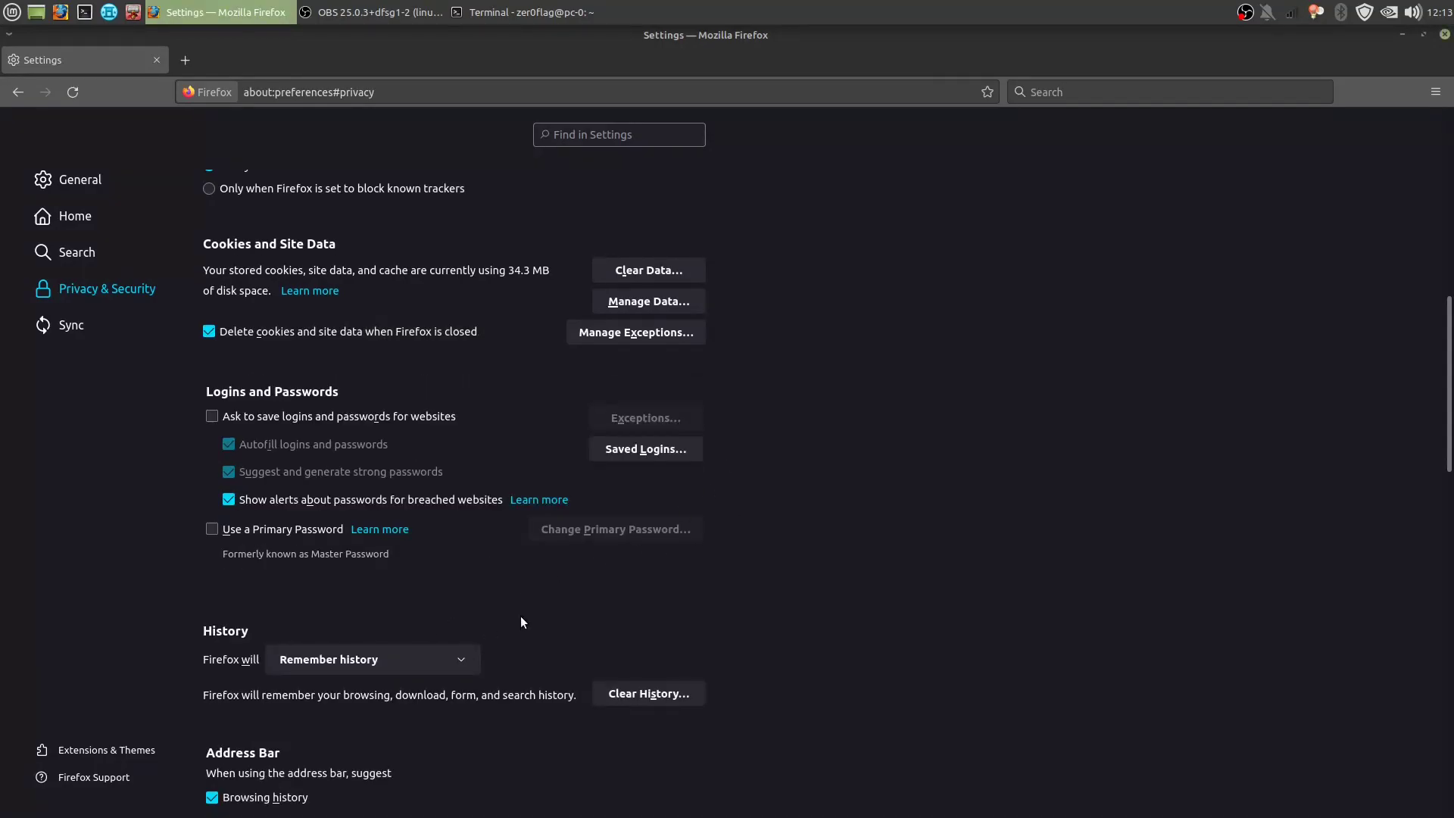
pyautogui.click(466, 655)
pyautogui.click(381, 703)
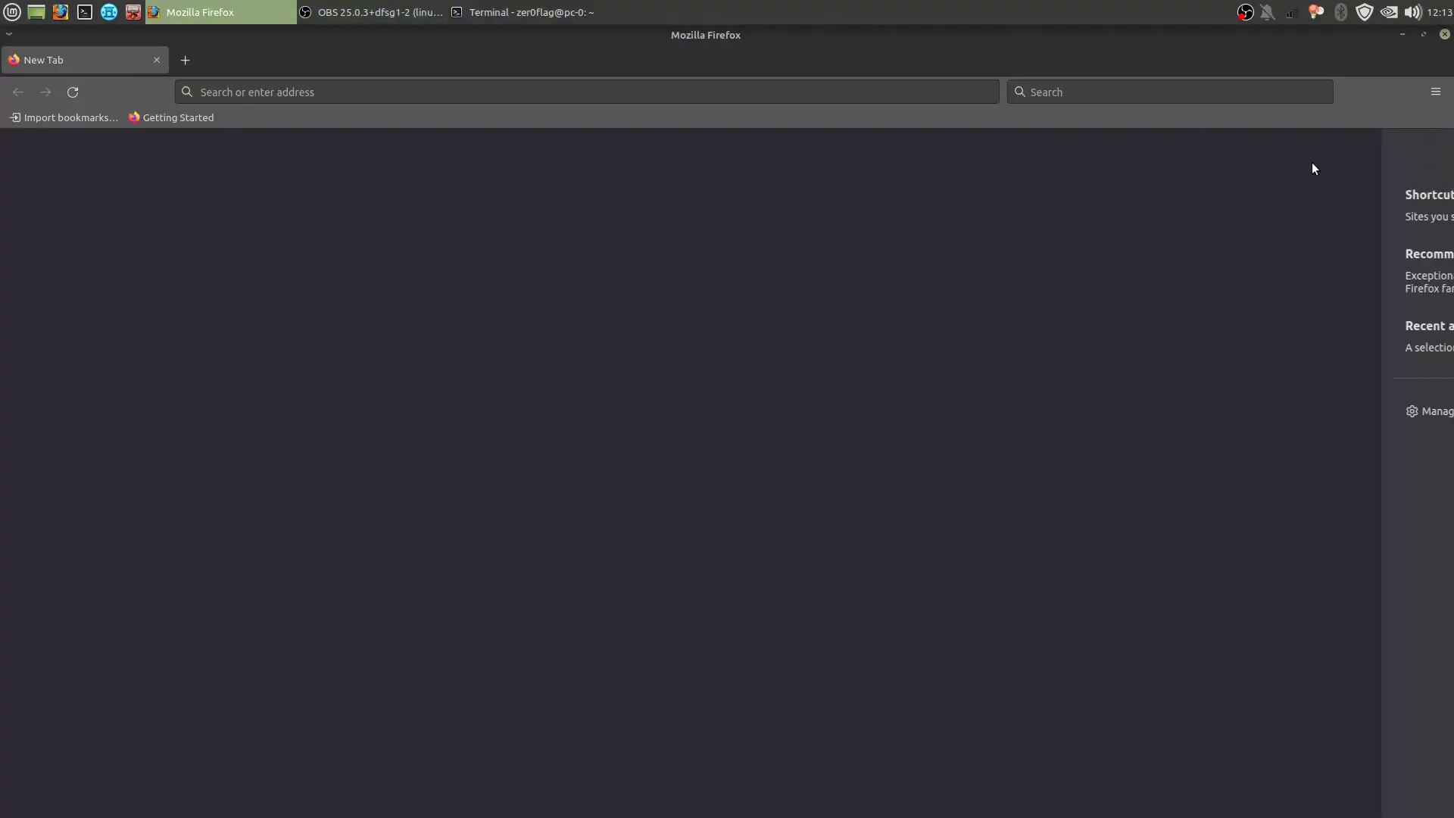
# Go to the Privacy & Security section of about:preferences
pyautogui.click(881, 181)
pyautogui.click(389, 92)
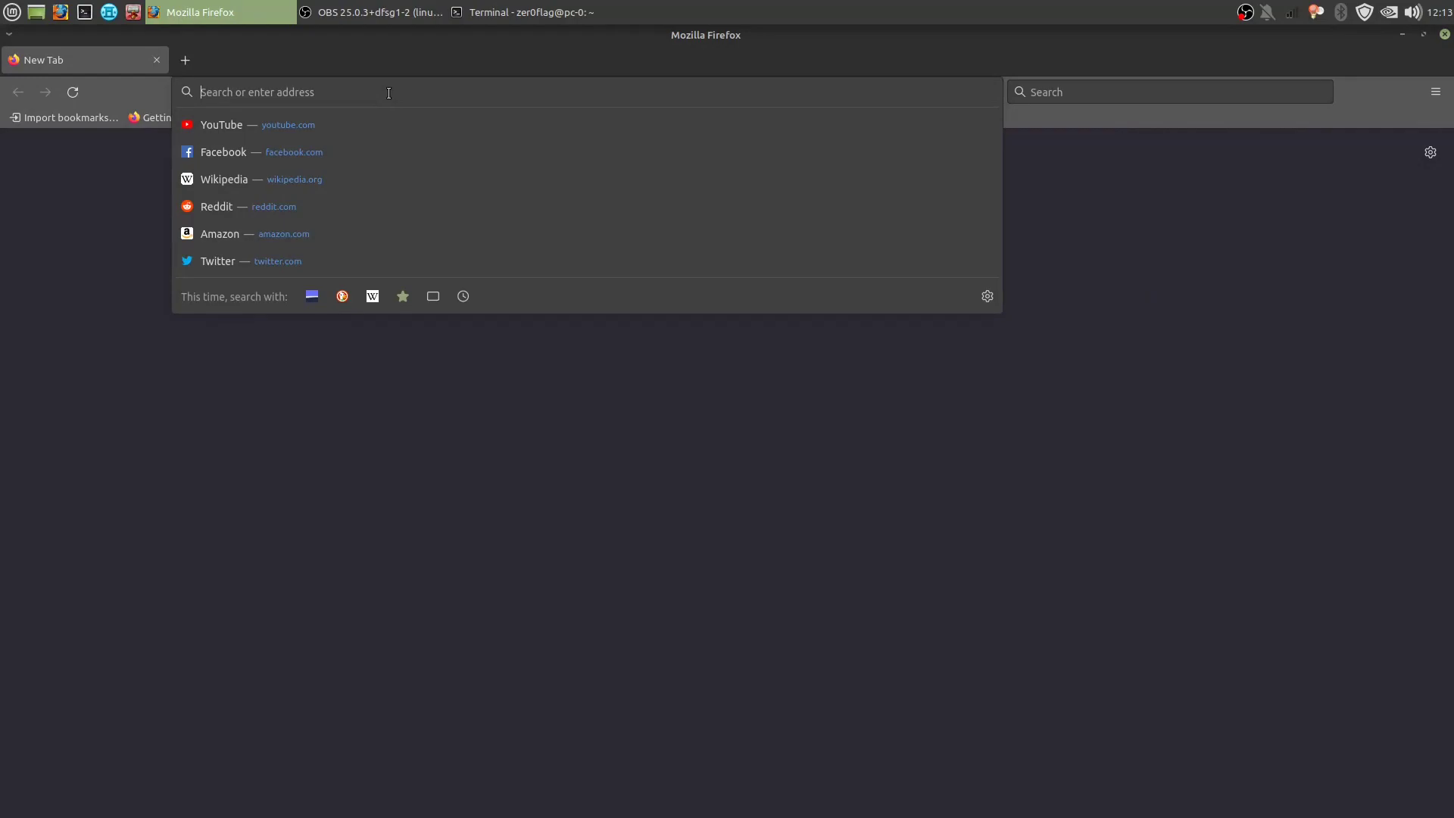
pyautogui.write('about:preferences')
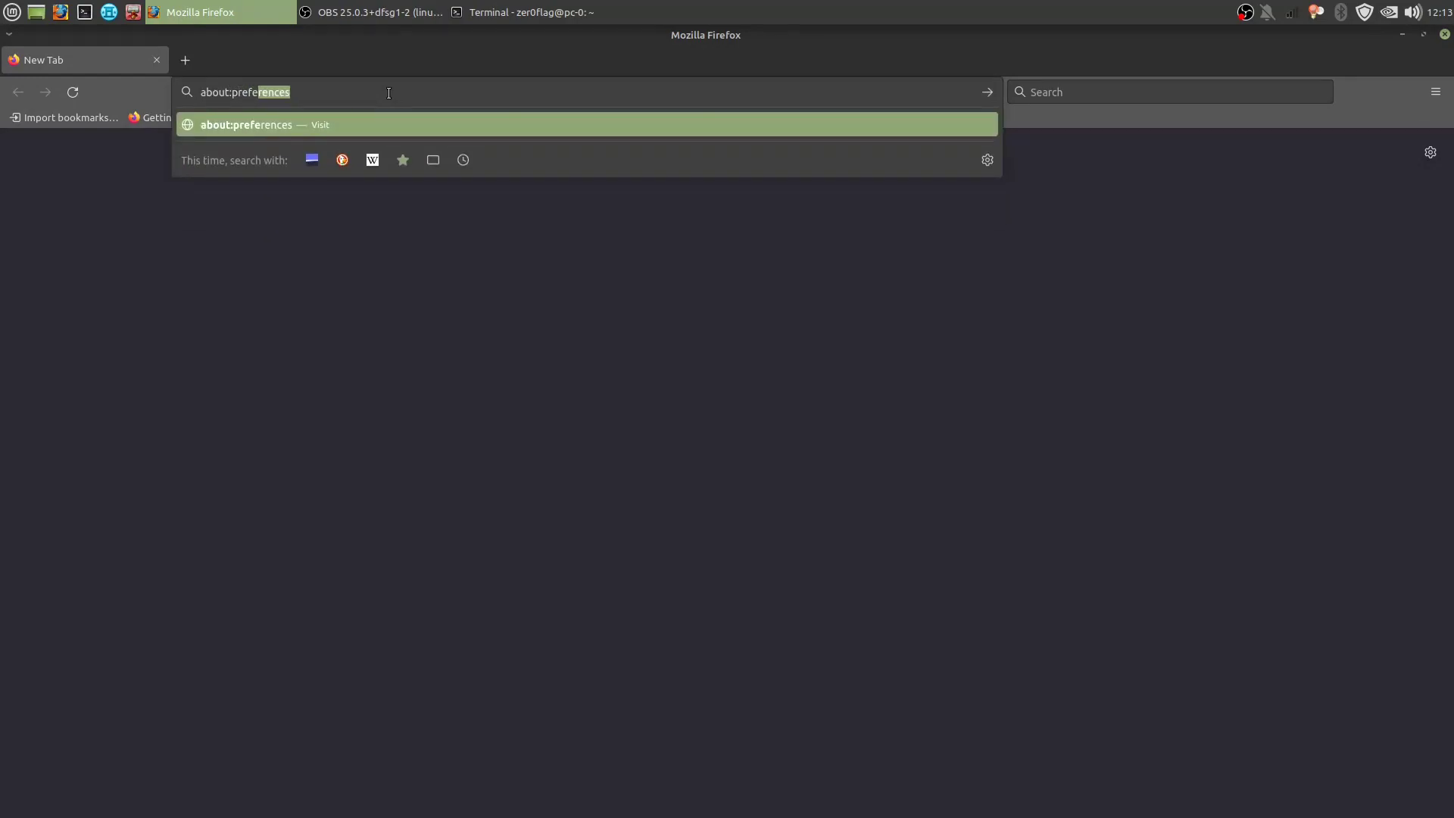
pyautogui.press('Return')
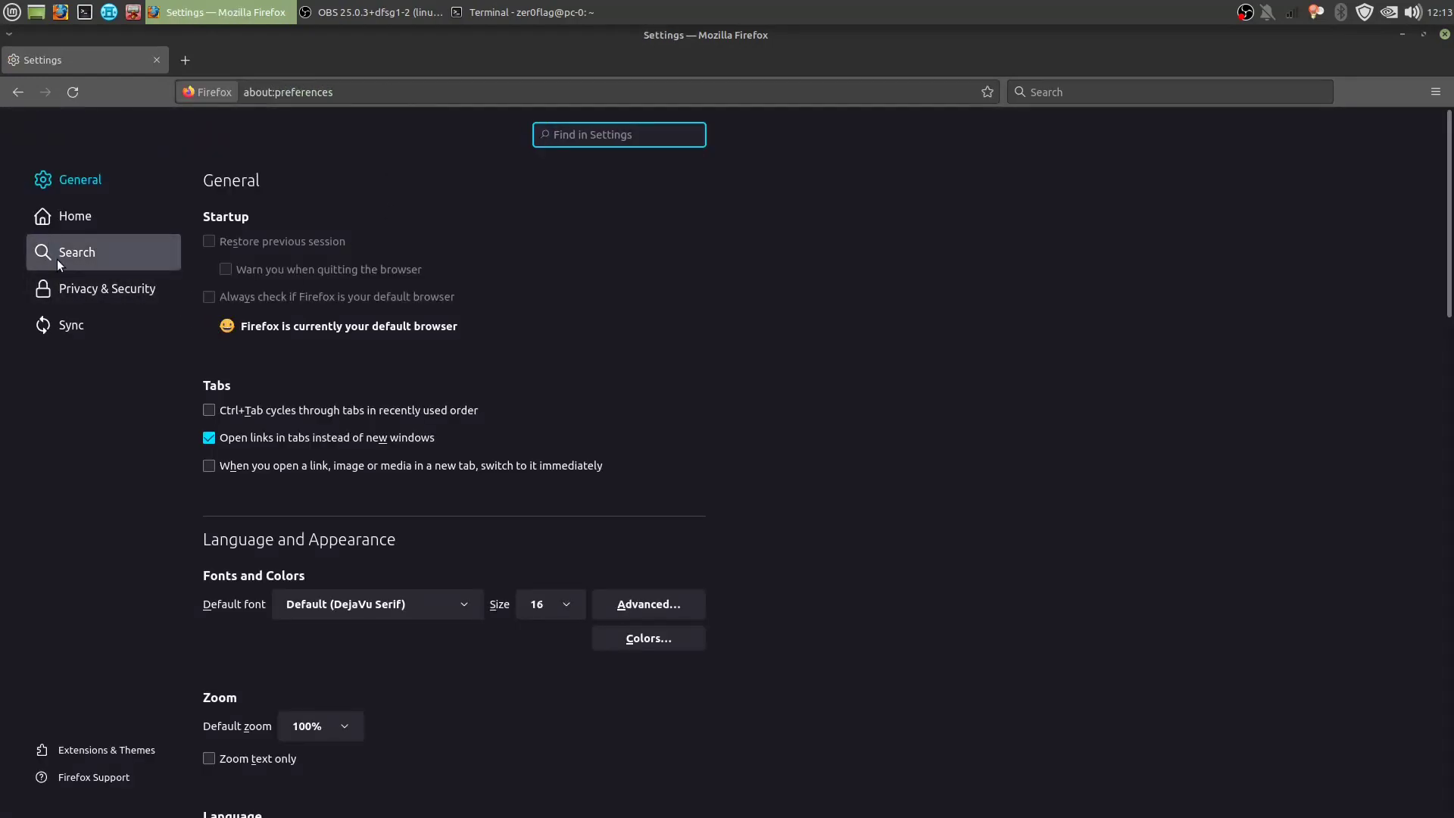
pyautogui.click(57, 325)
pyautogui.click(67, 291)
# Clear all cookies, site data and cached web content, confirming with Clear Now
pyautogui.scroll(-5, 757, 610)
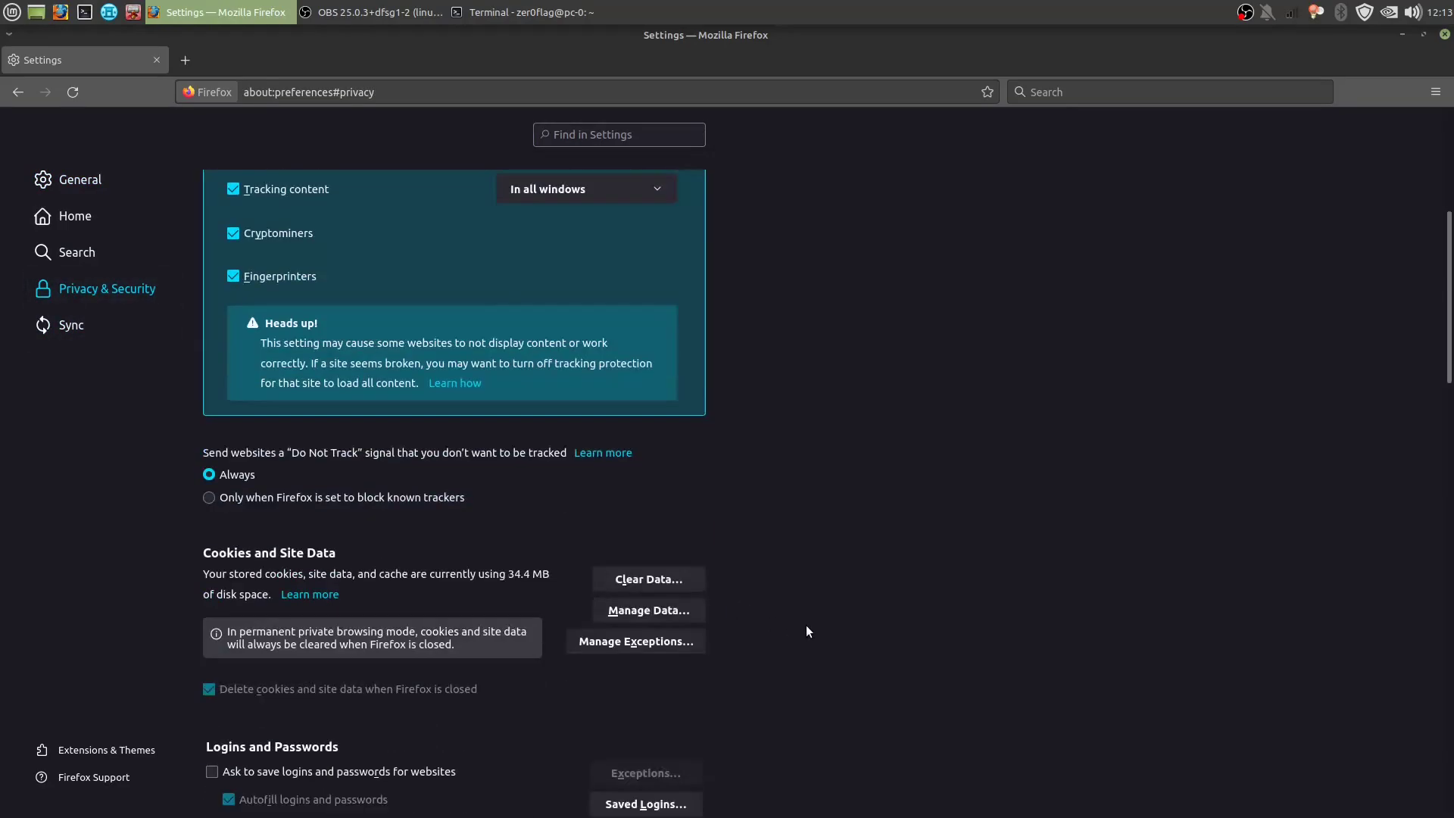
pyautogui.scroll(-5, 807, 631)
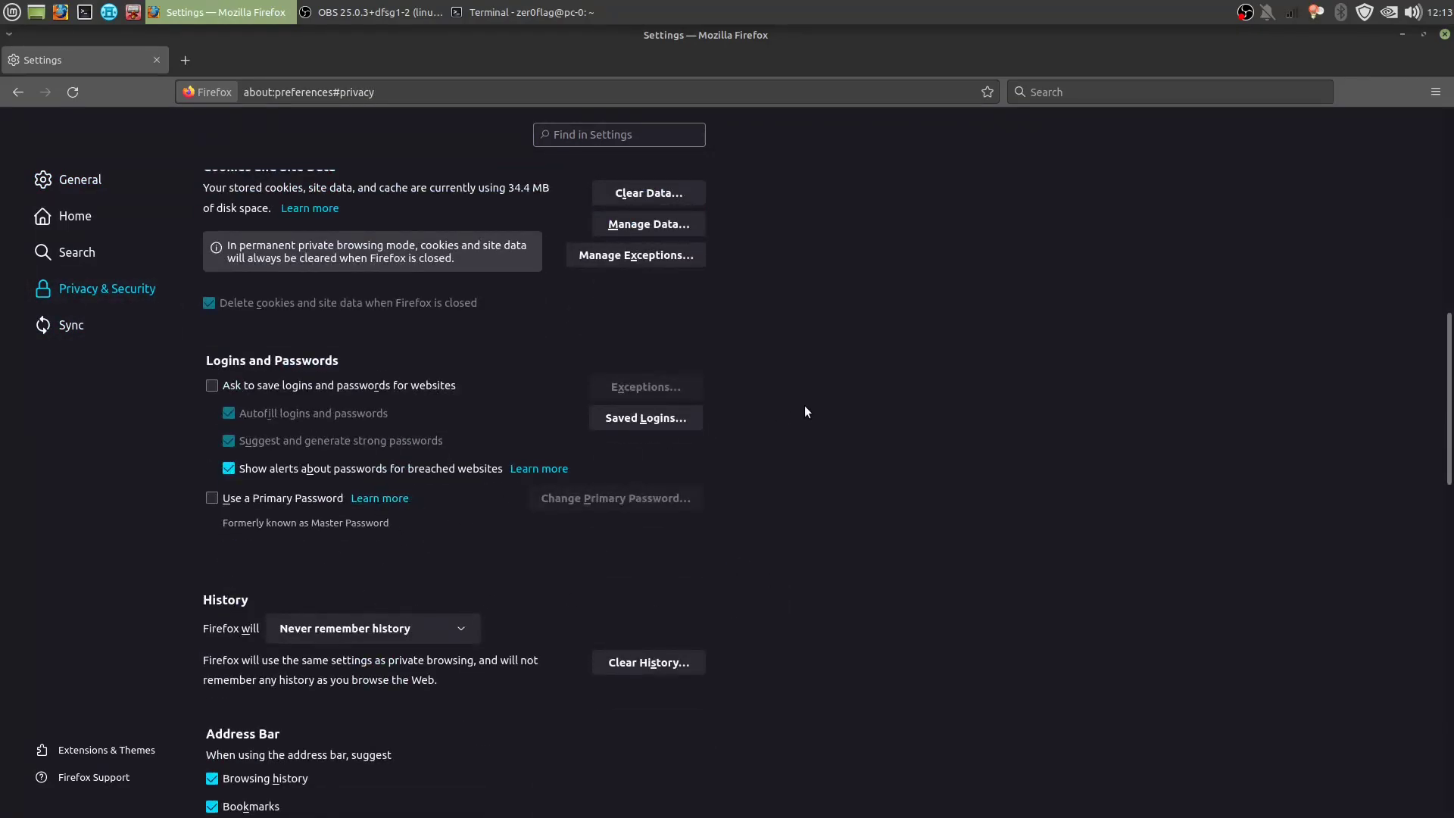
pyautogui.scroll(1, 584, 409)
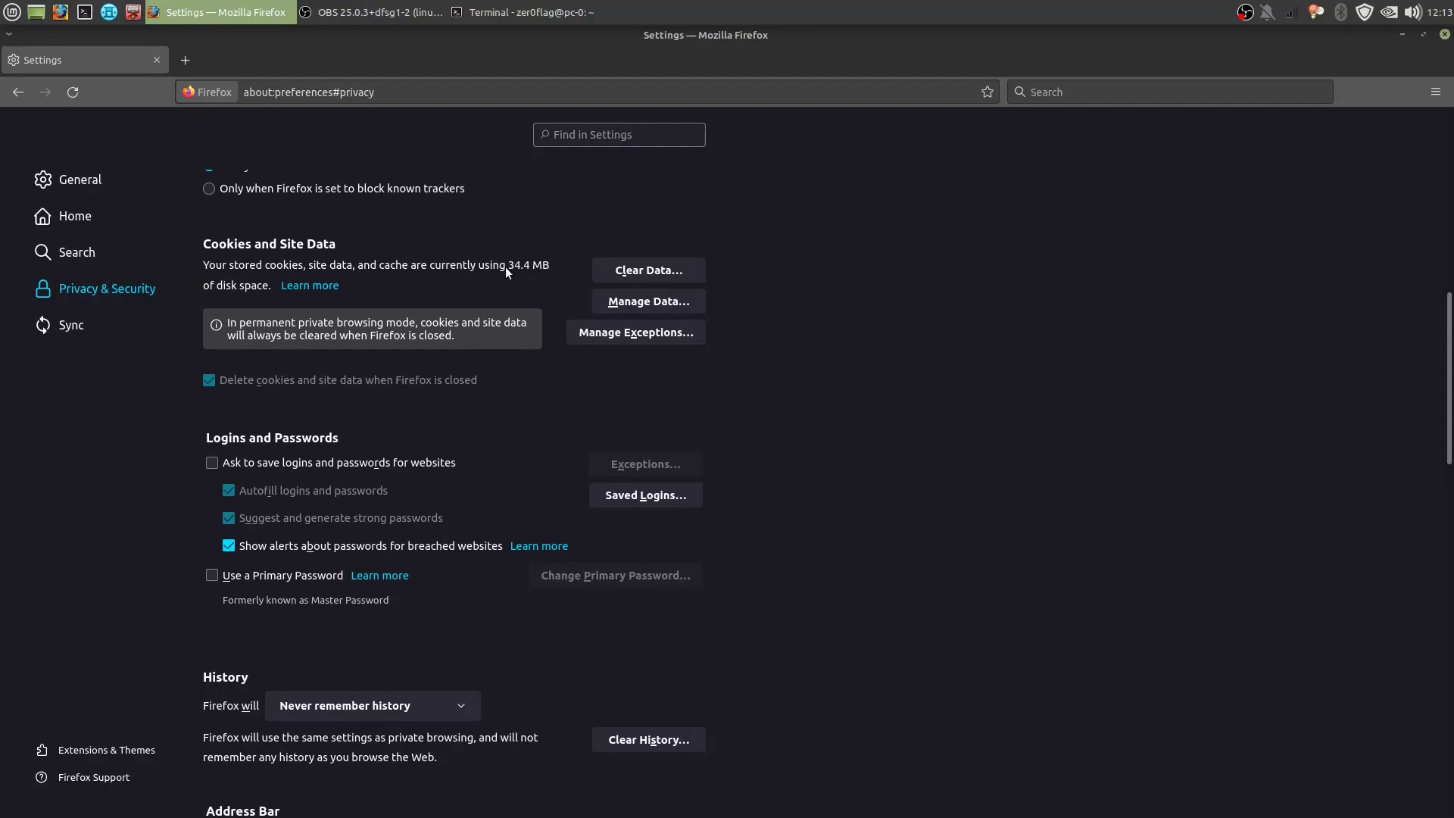
pyautogui.click(822, 335)
pyautogui.click(666, 276)
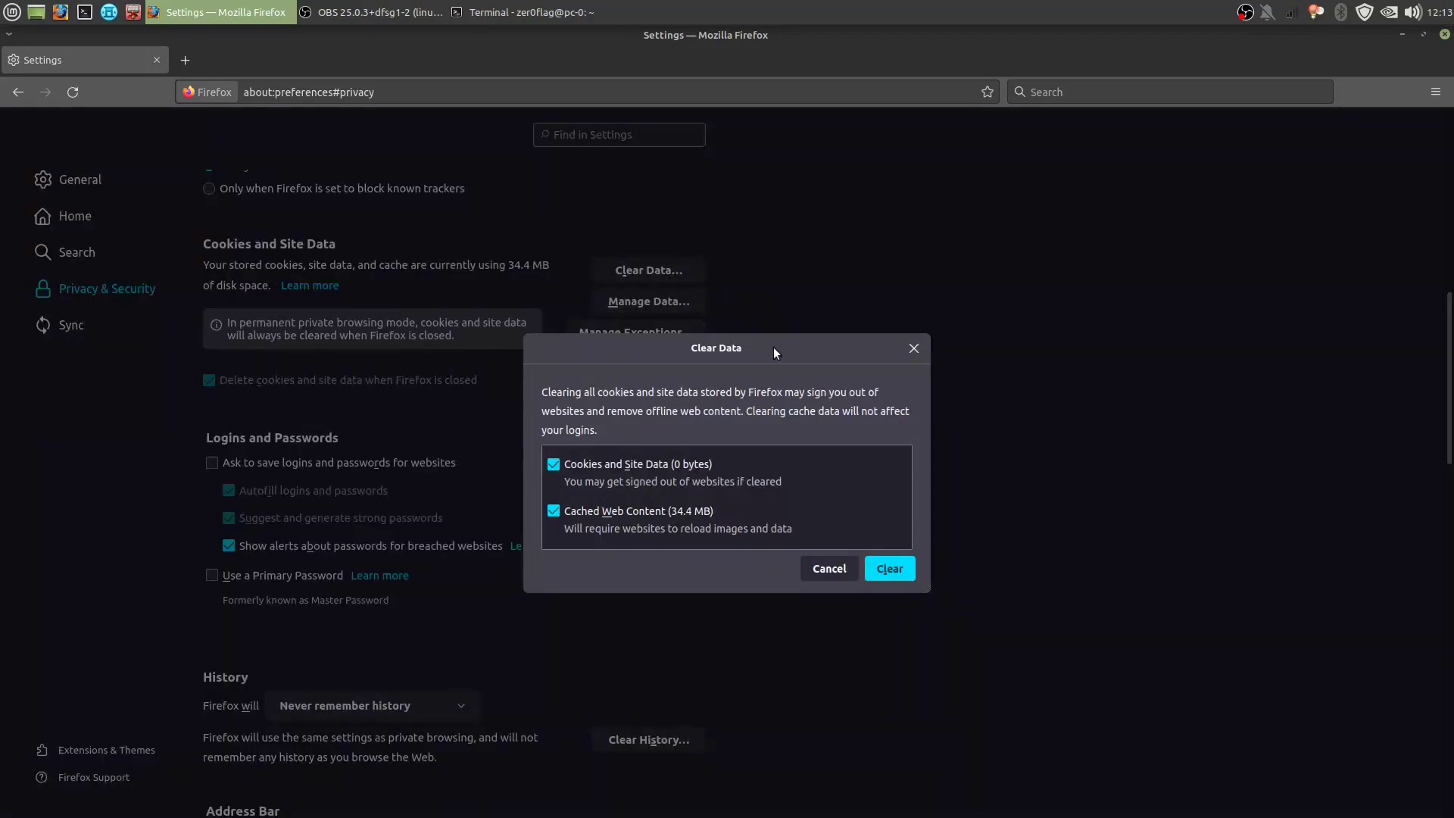
pyautogui.click(897, 570)
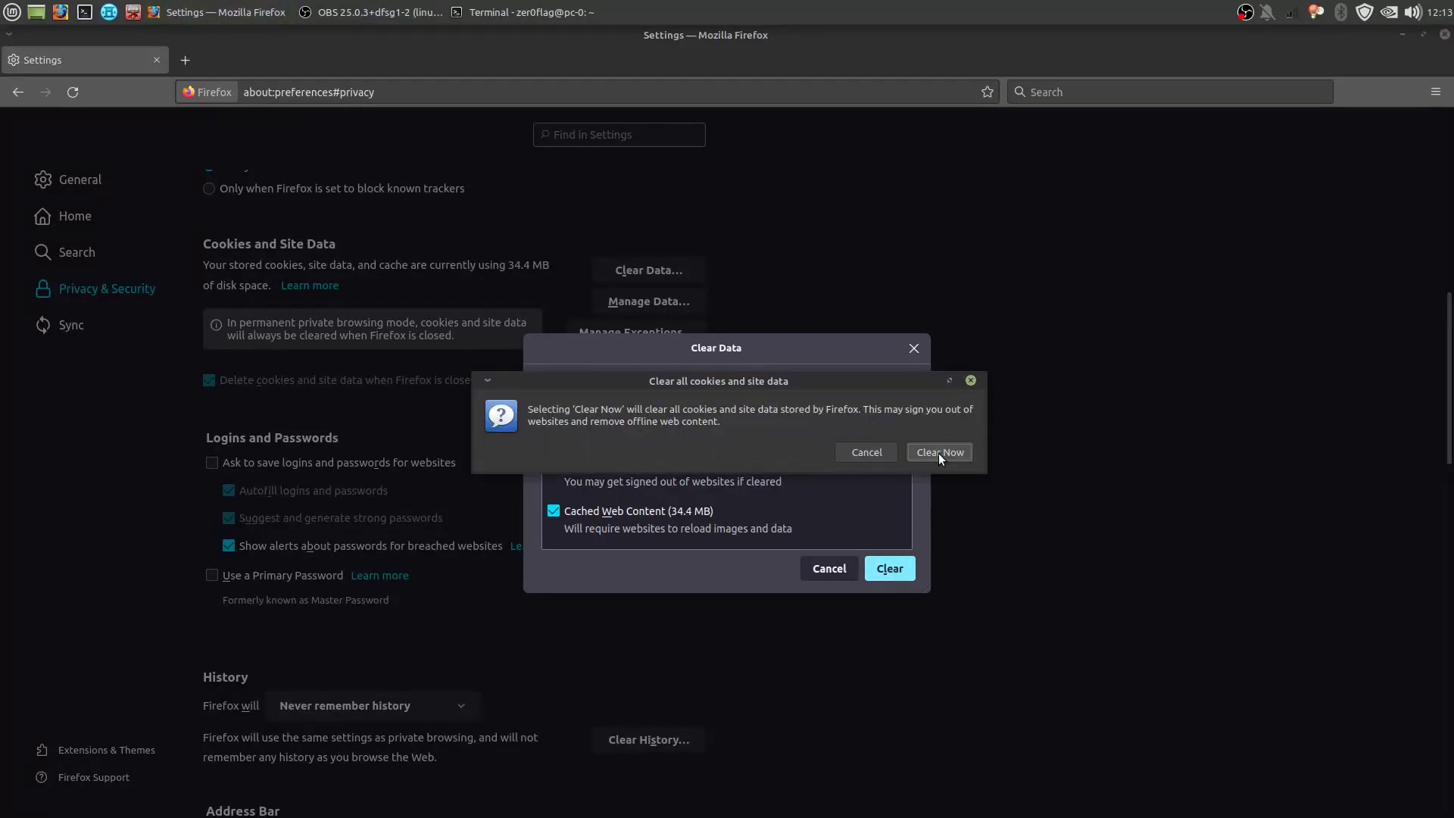
pyautogui.click(938, 453)
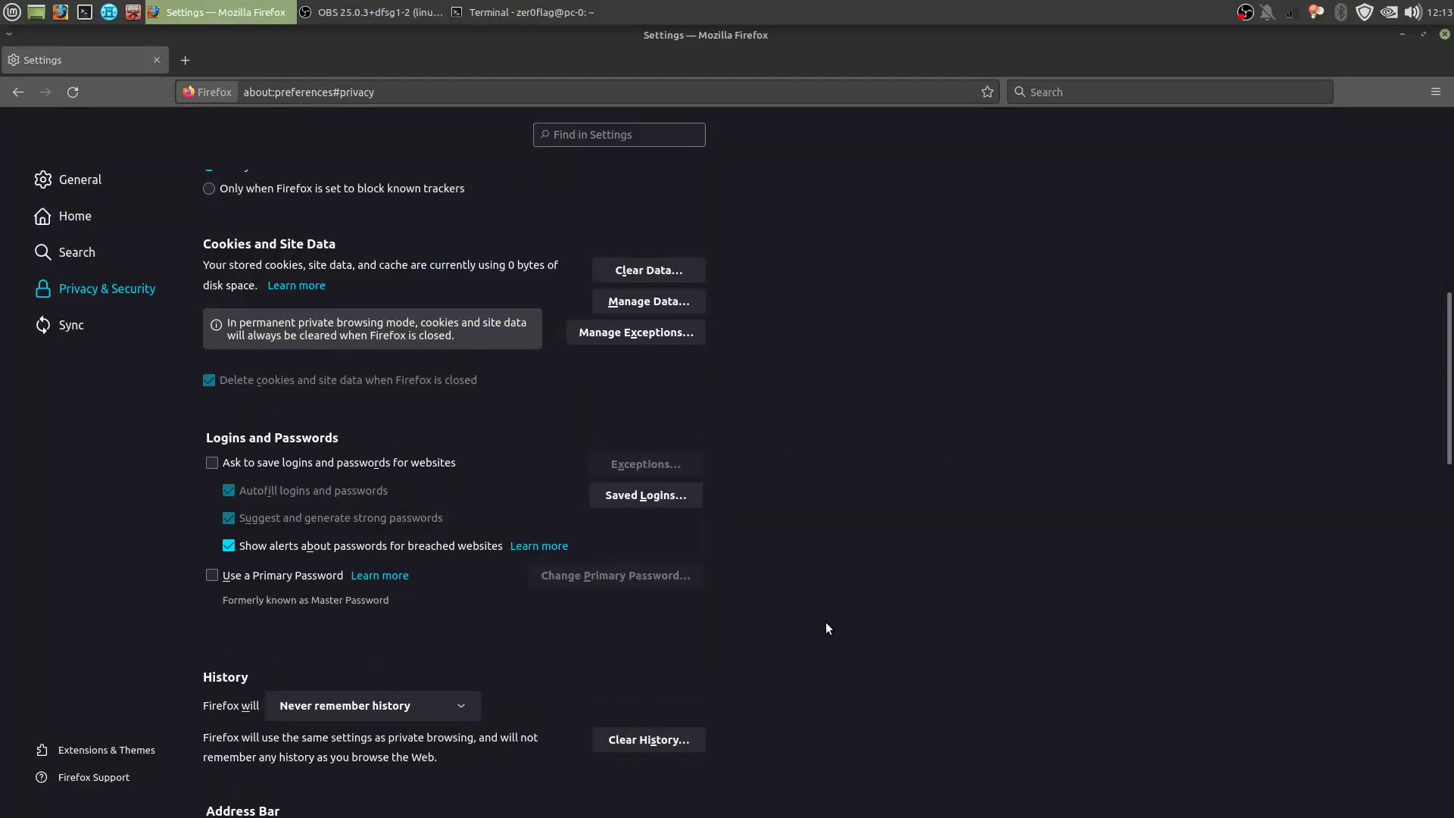
# Block new location permission requests and save
pyautogui.scroll(-2, 827, 628)
pyautogui.scroll(-6, 575, 577)
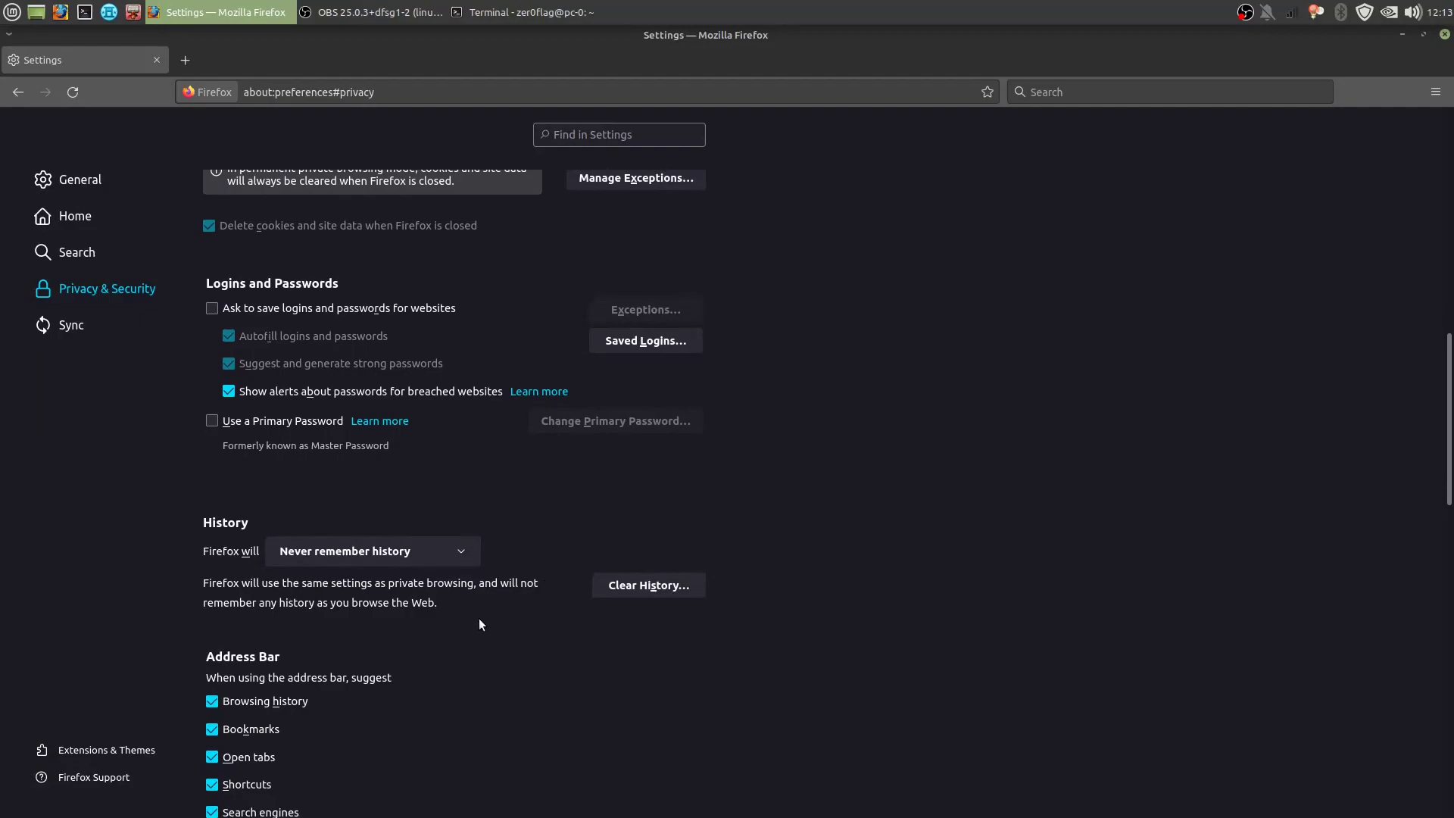
pyautogui.scroll(7, 660, 429)
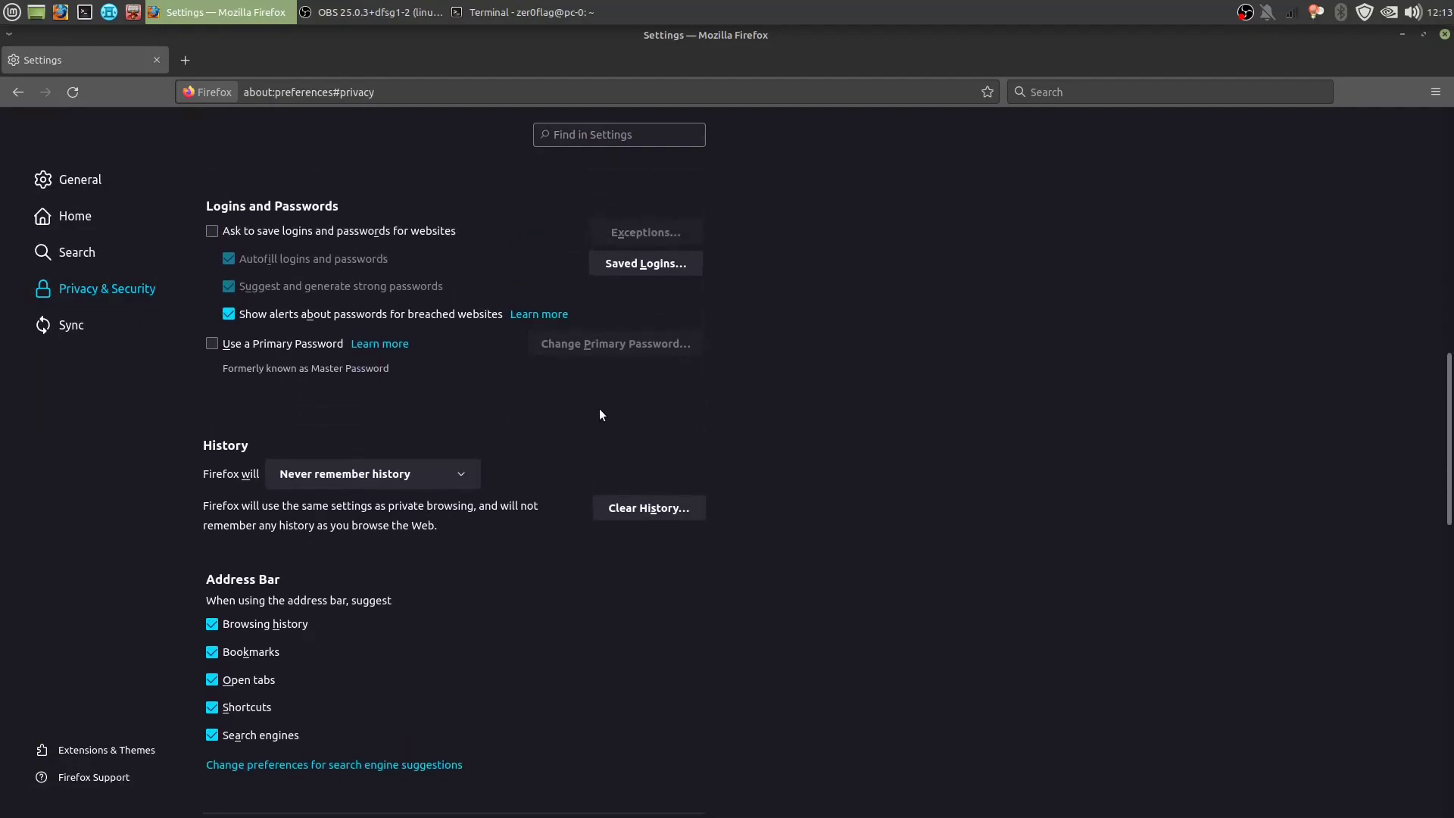
pyautogui.scroll(4, 802, 515)
pyautogui.scroll(-10, 763, 548)
pyautogui.scroll(-8, 708, 647)
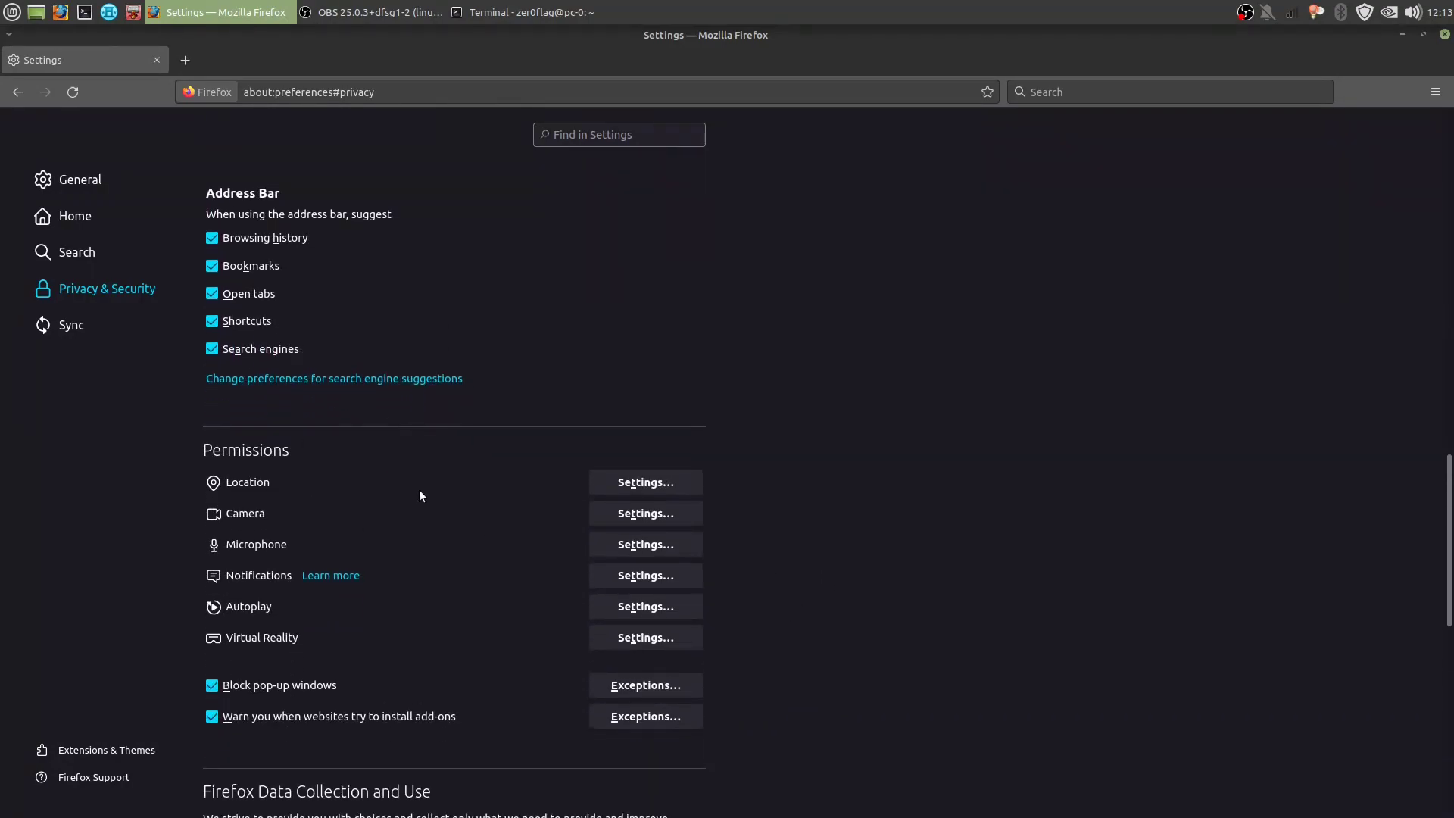
pyautogui.click(651, 486)
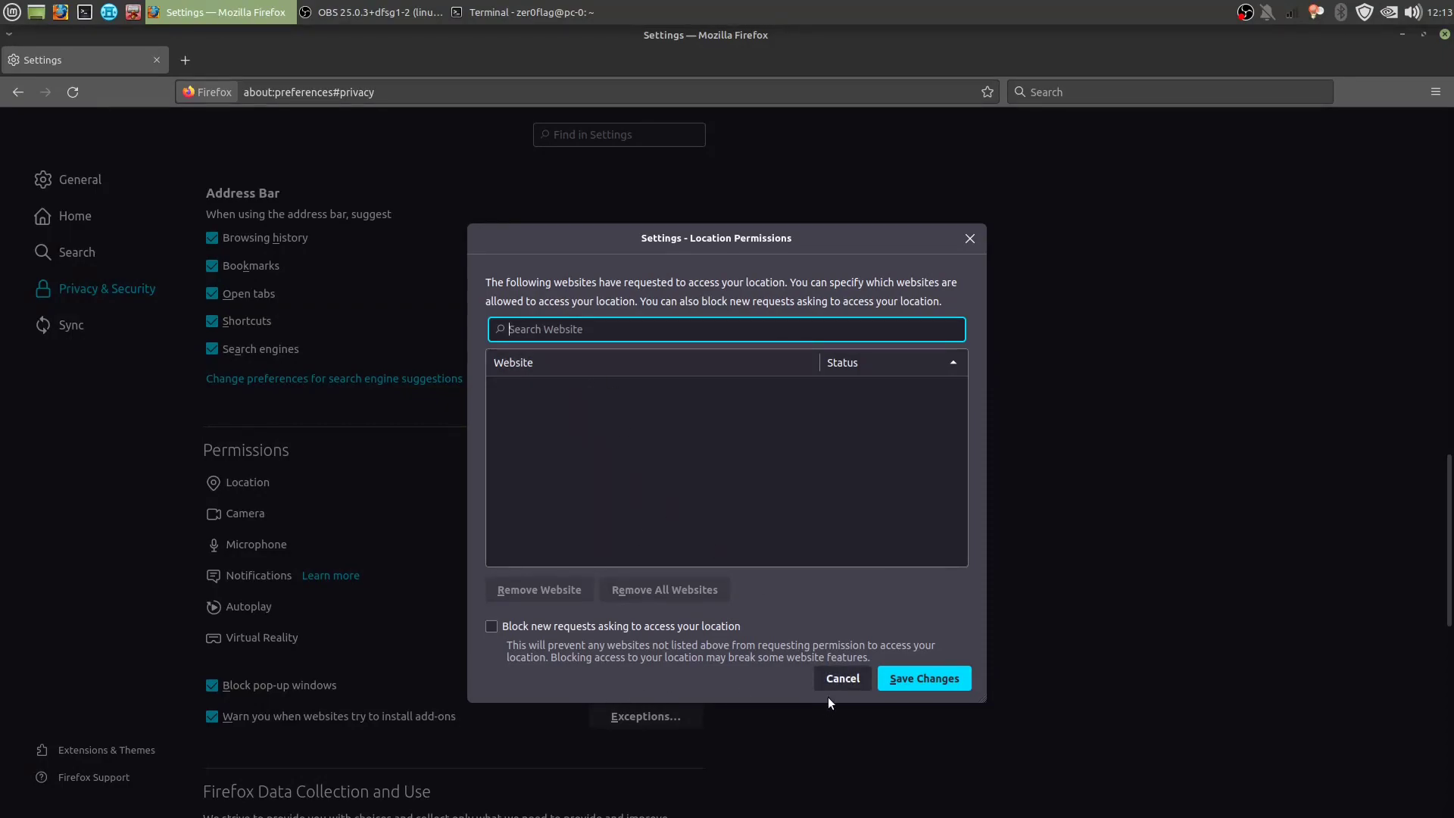
pyautogui.click(850, 682)
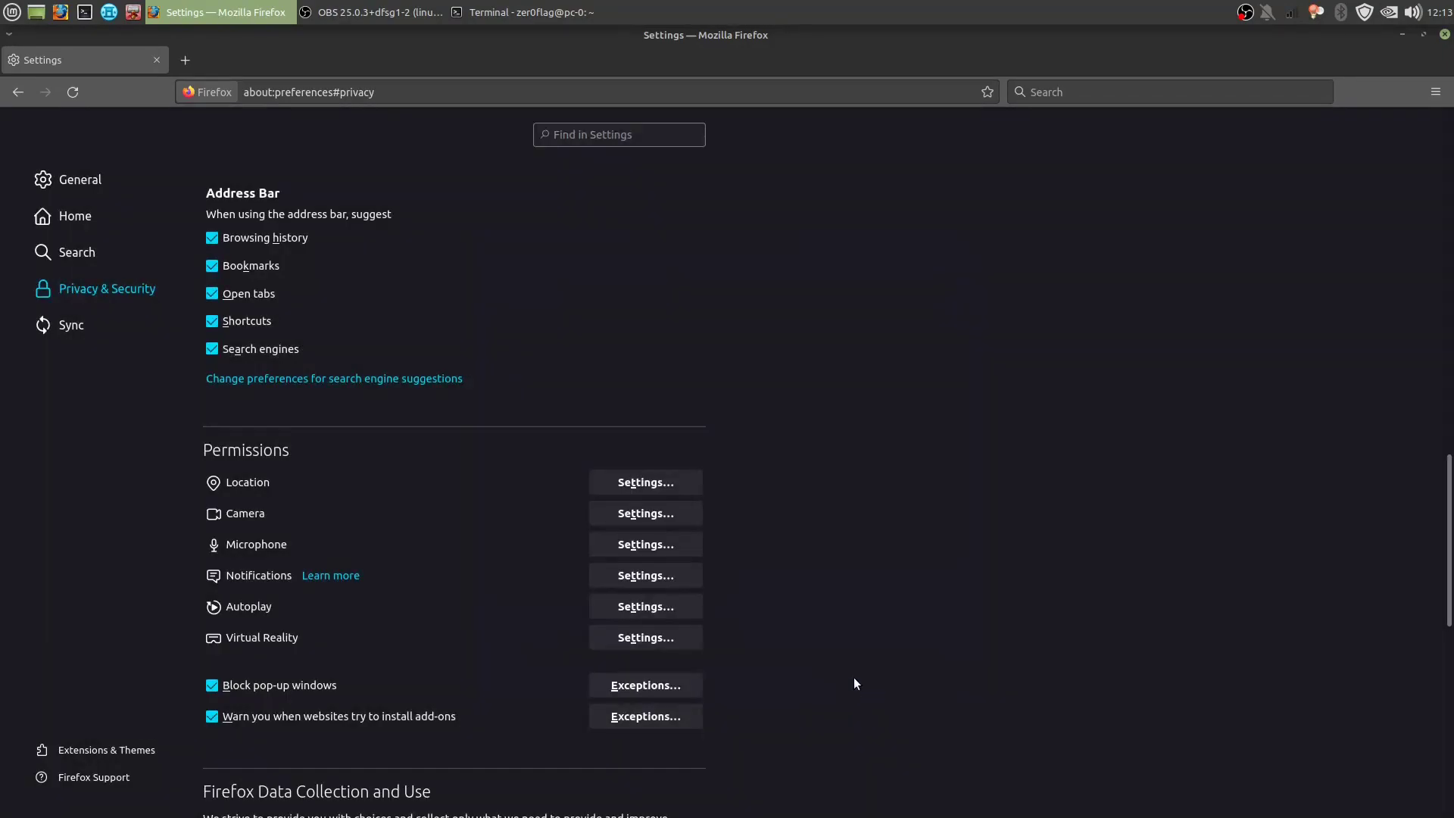
pyautogui.click(648, 481)
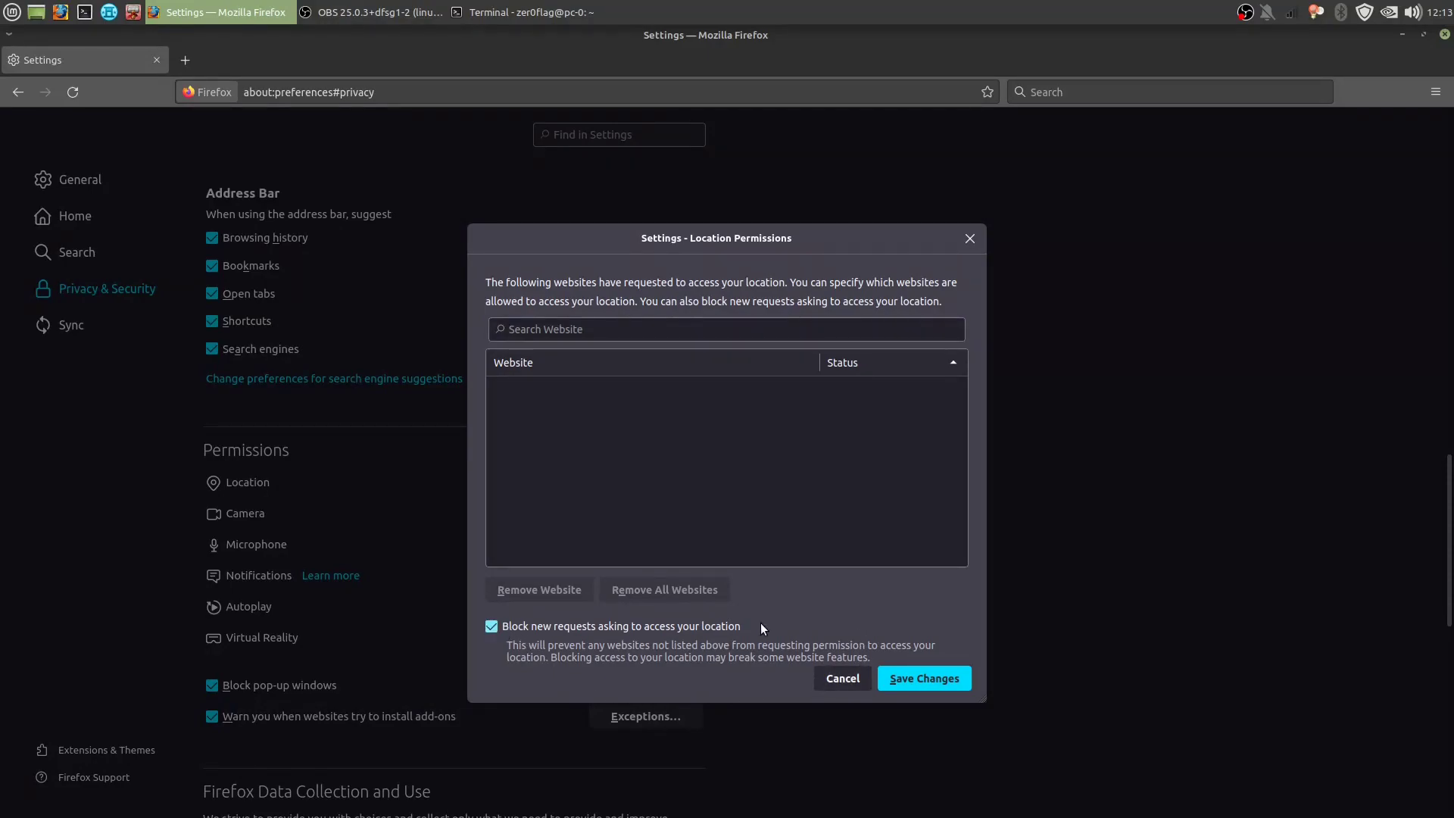
pyautogui.click(927, 686)
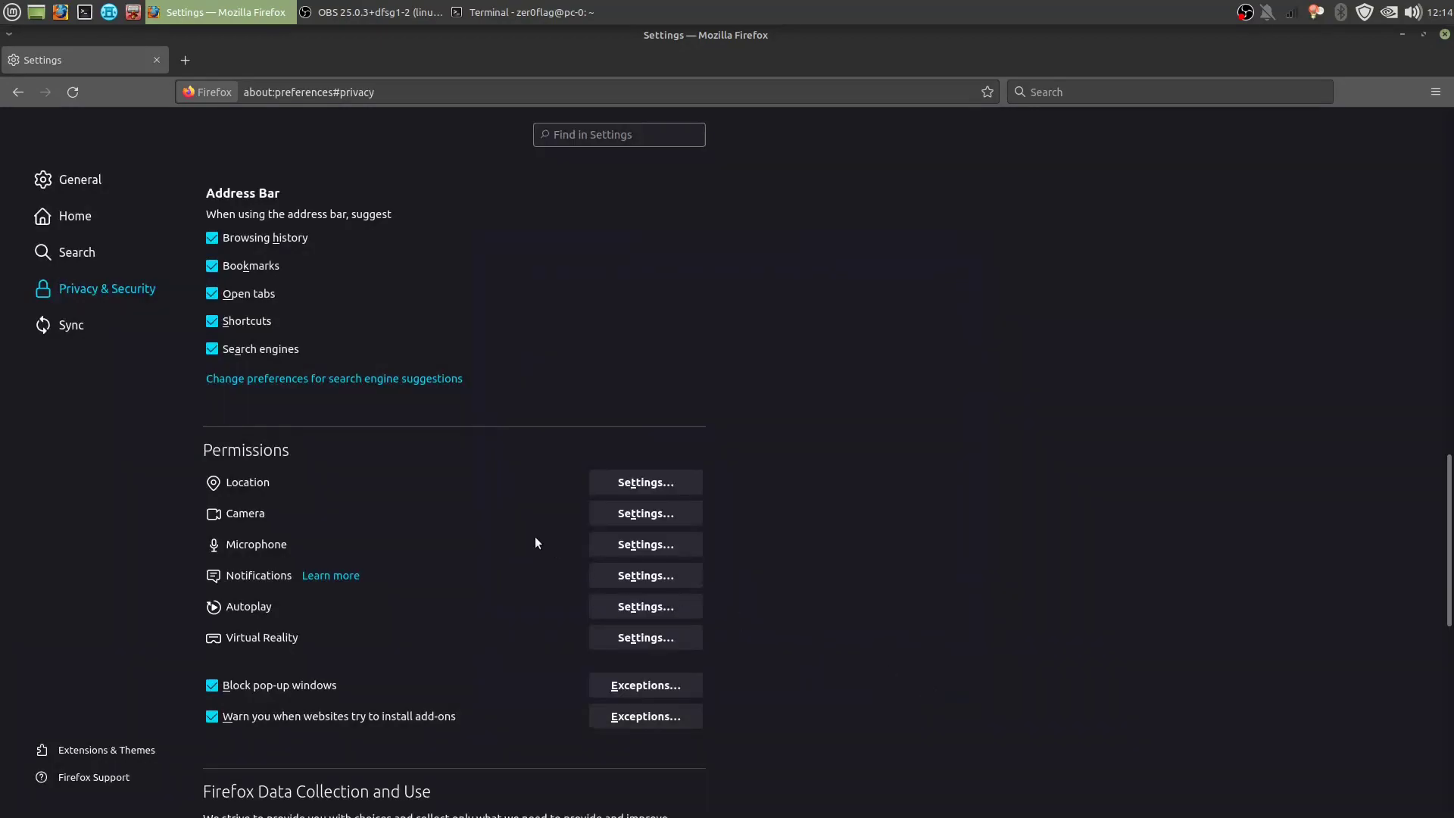
# Block new requests to send notifications and save
pyautogui.click(645, 513)
pyautogui.click(833, 678)
pyautogui.click(645, 576)
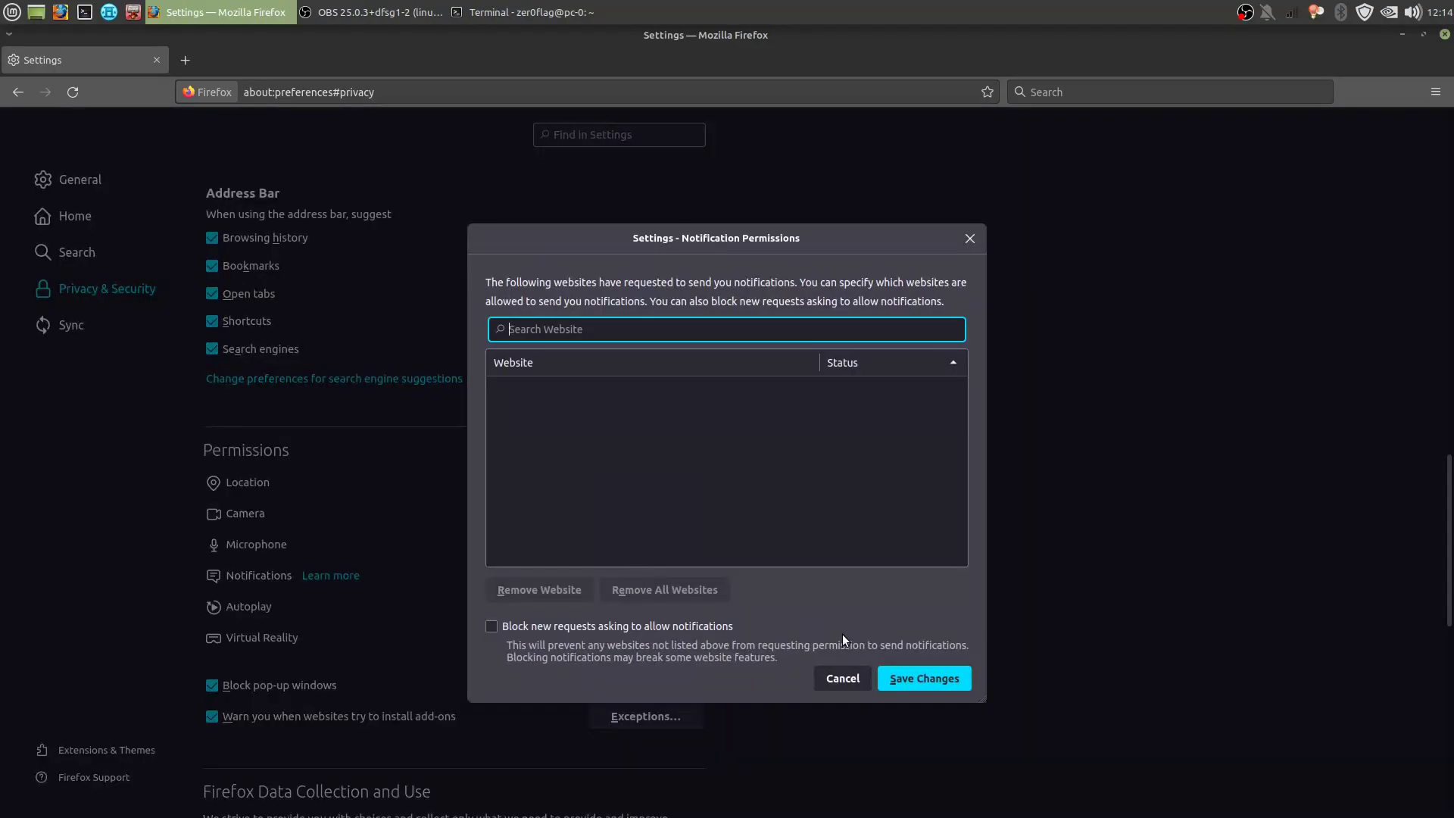
pyautogui.click(534, 628)
pyautogui.click(919, 677)
# Set the default autoplay behaviour to Block Audio and Video
pyautogui.click(646, 606)
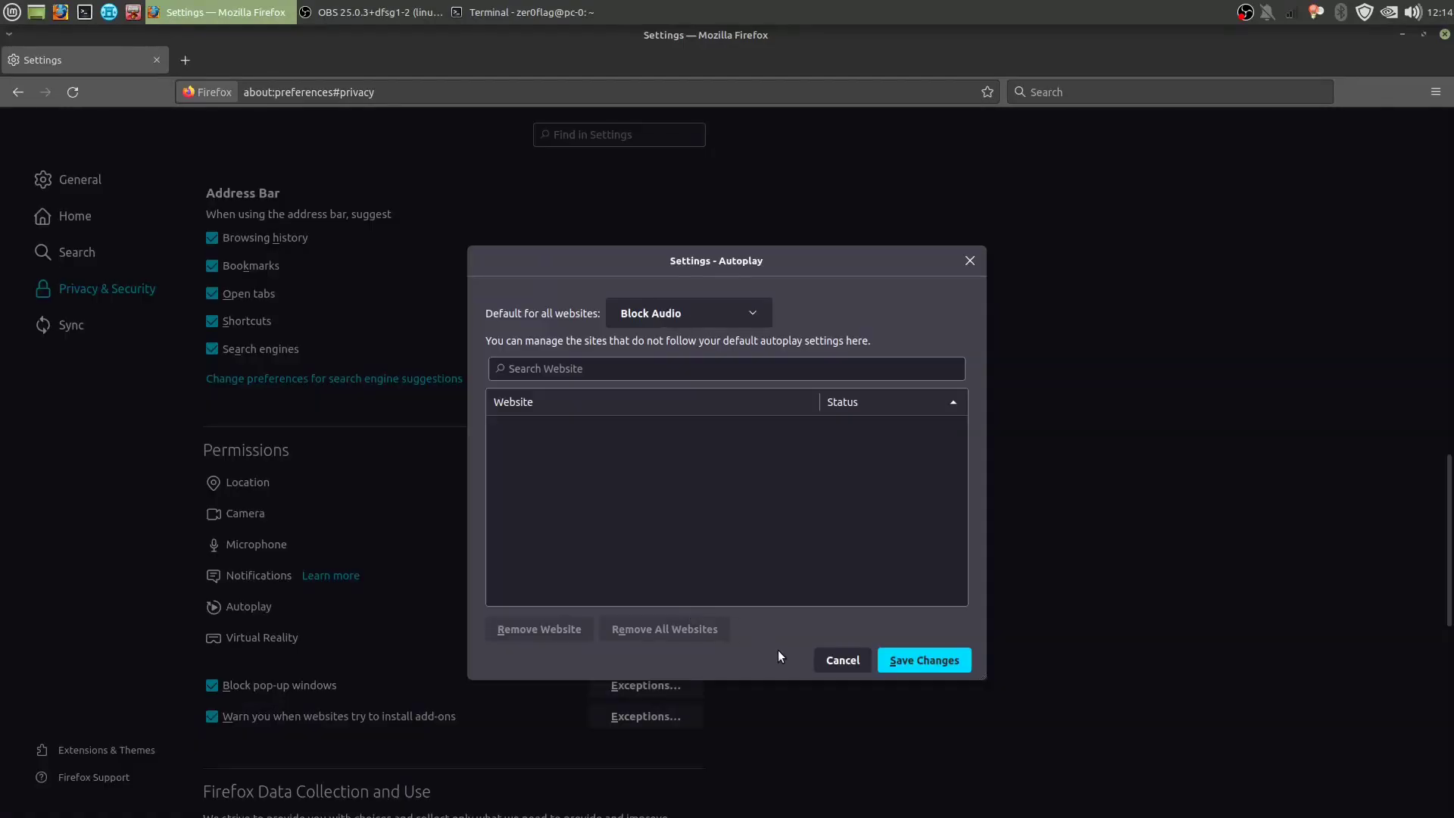
pyautogui.click(679, 312)
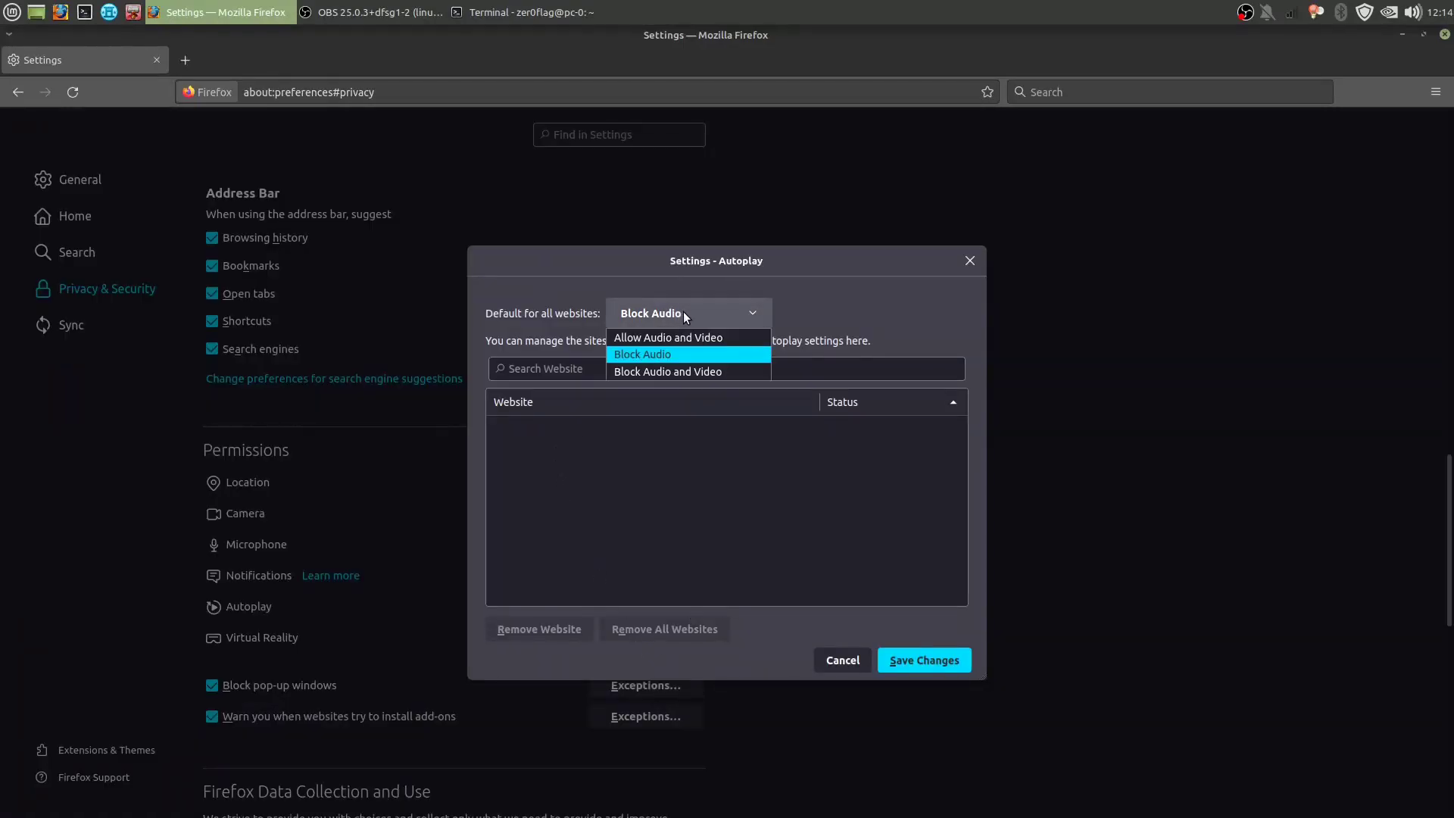
pyautogui.click(663, 371)
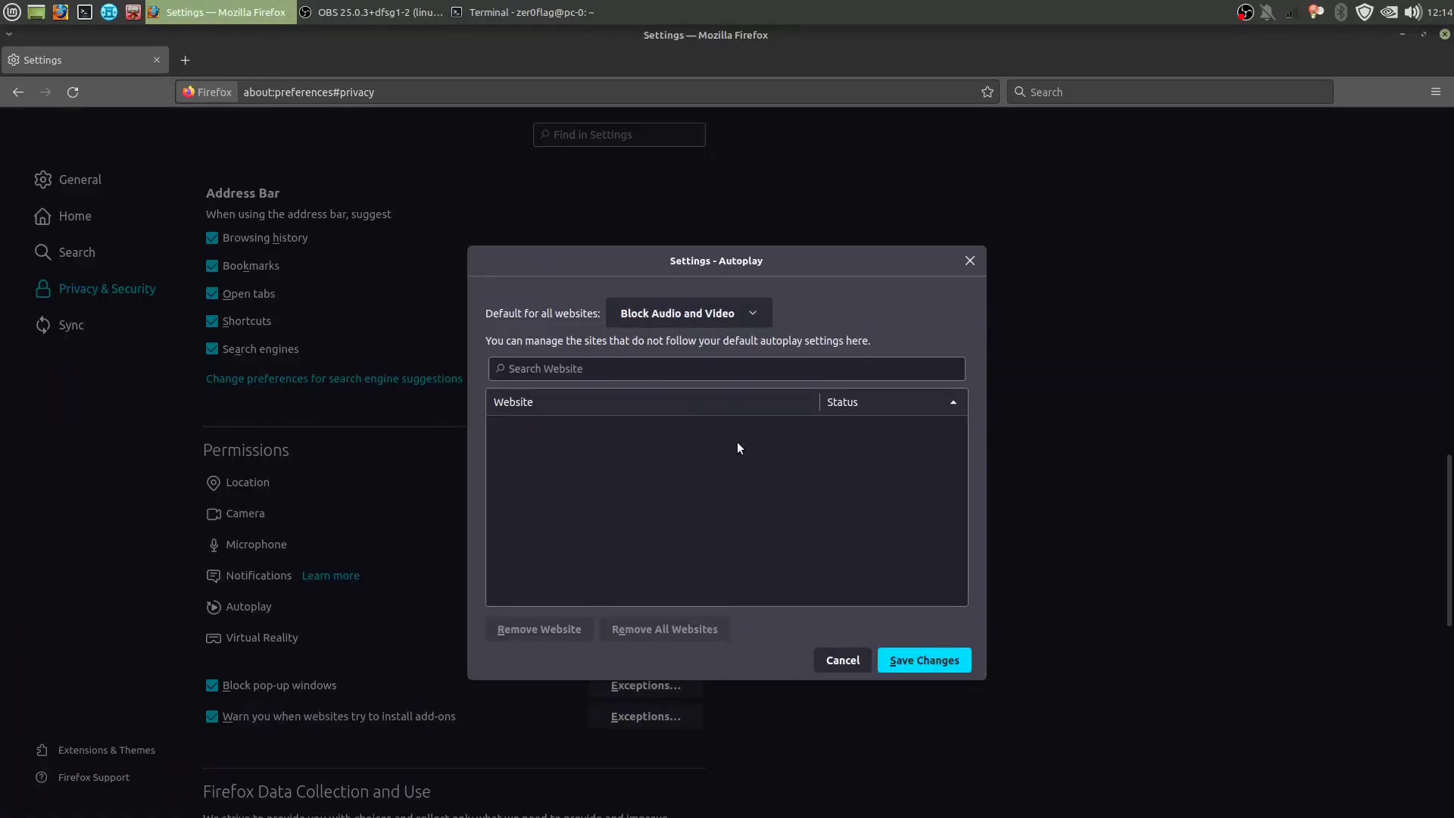
pyautogui.click(911, 671)
# Untick 'Block dangerous and deceptive content' in the Security section
pyautogui.scroll(-4, 542, 624)
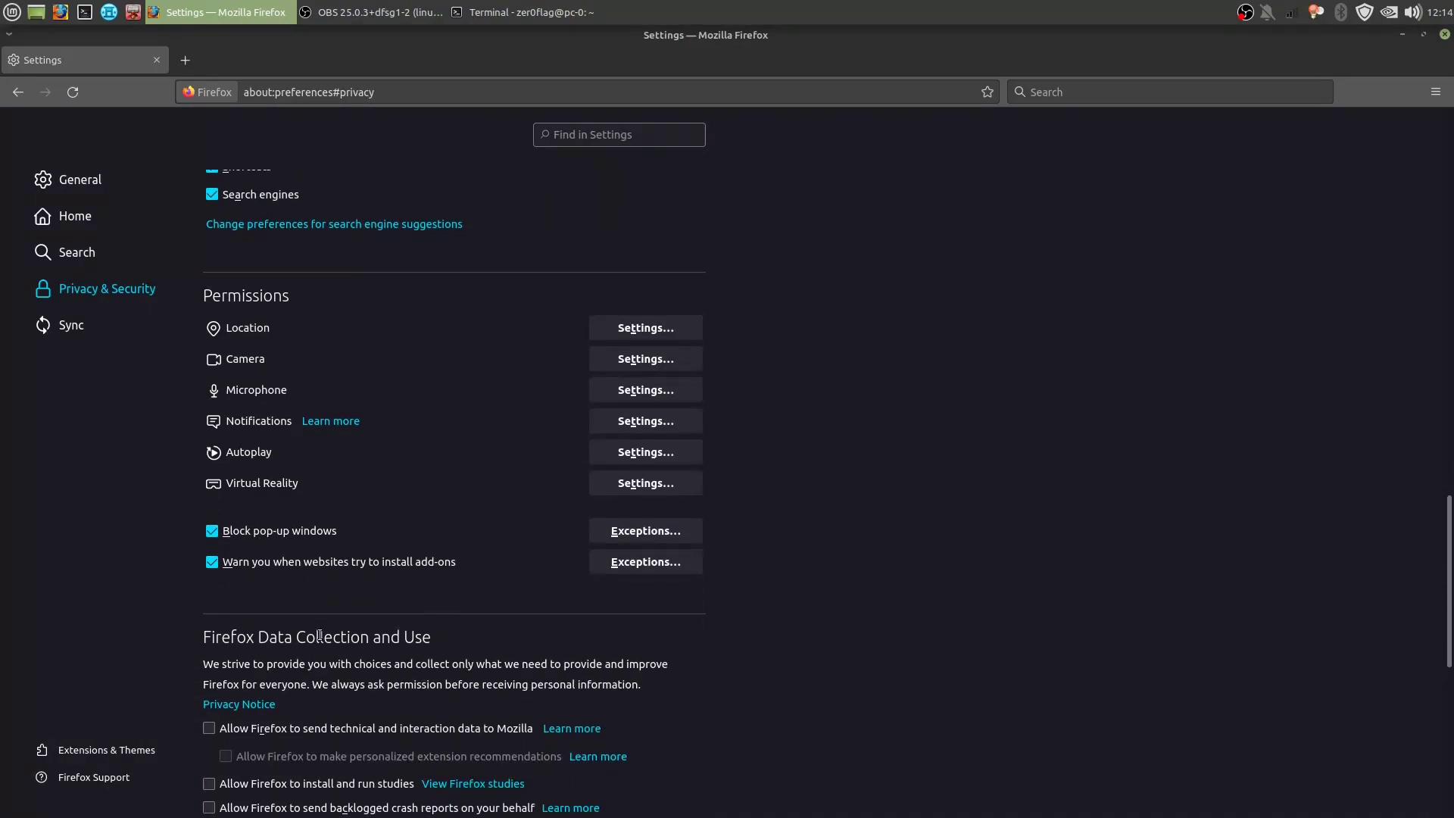
pyautogui.scroll(-3, 259, 610)
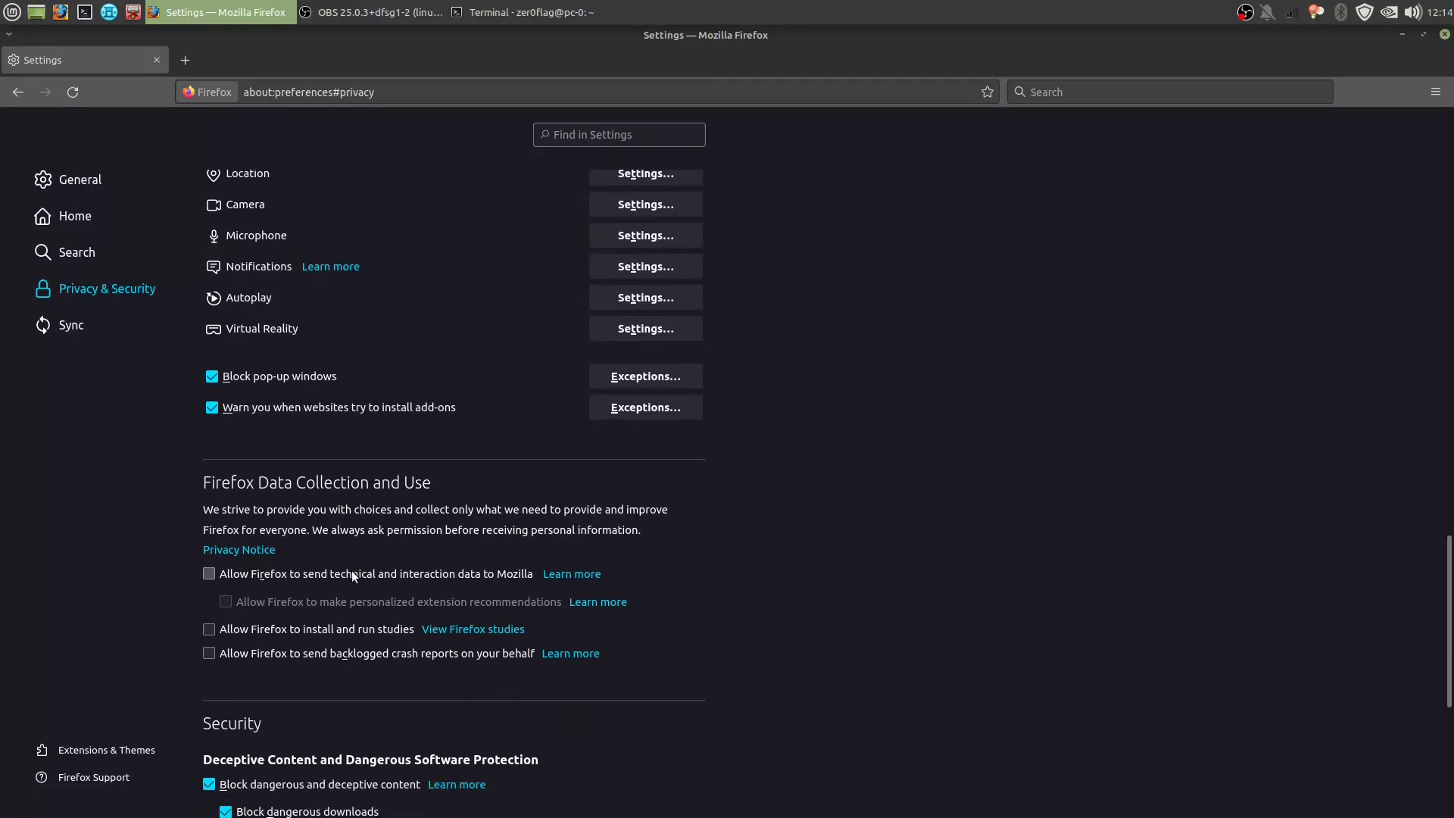
pyautogui.scroll(-3, 357, 571)
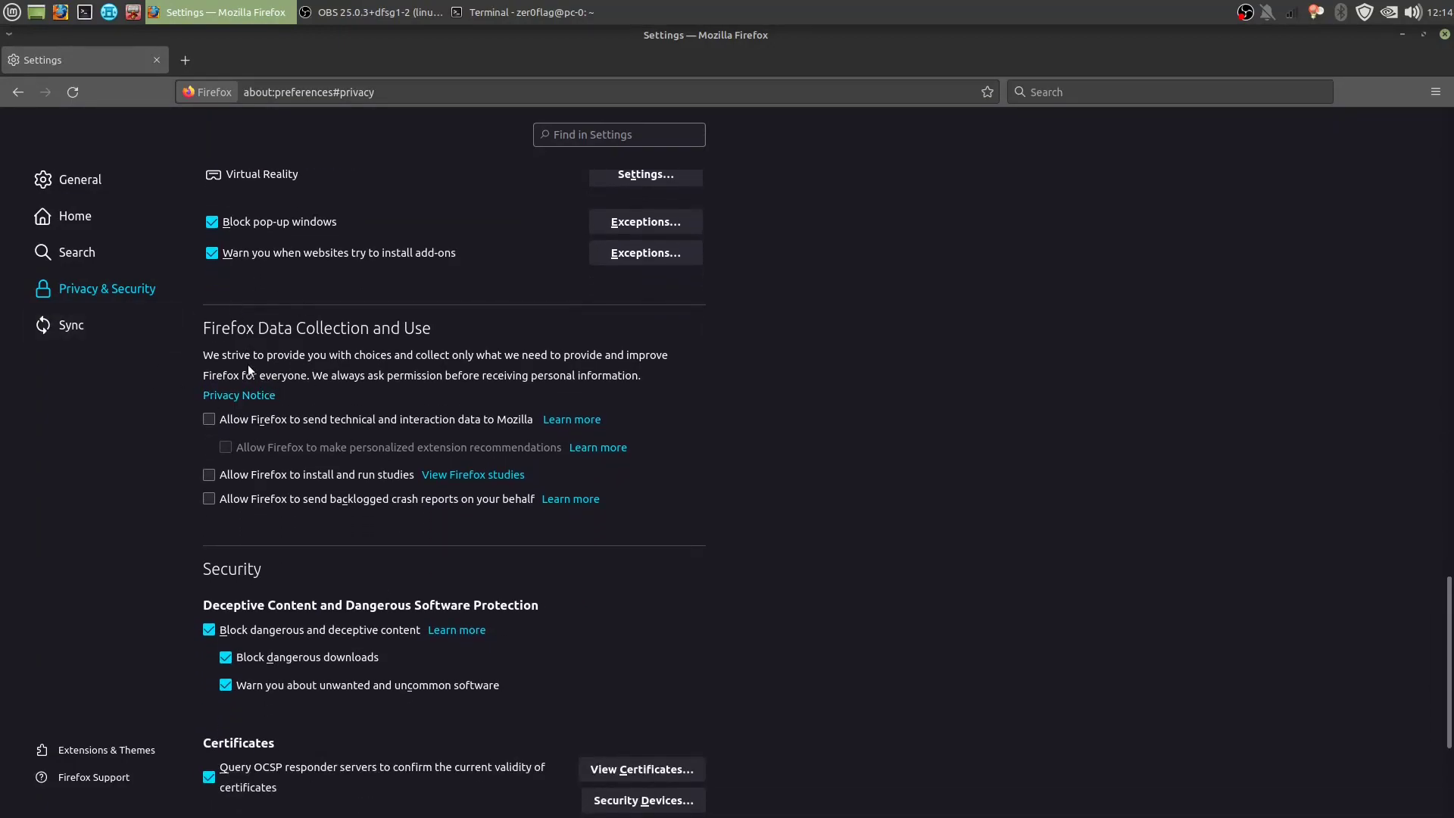
pyautogui.scroll(-2, 334, 516)
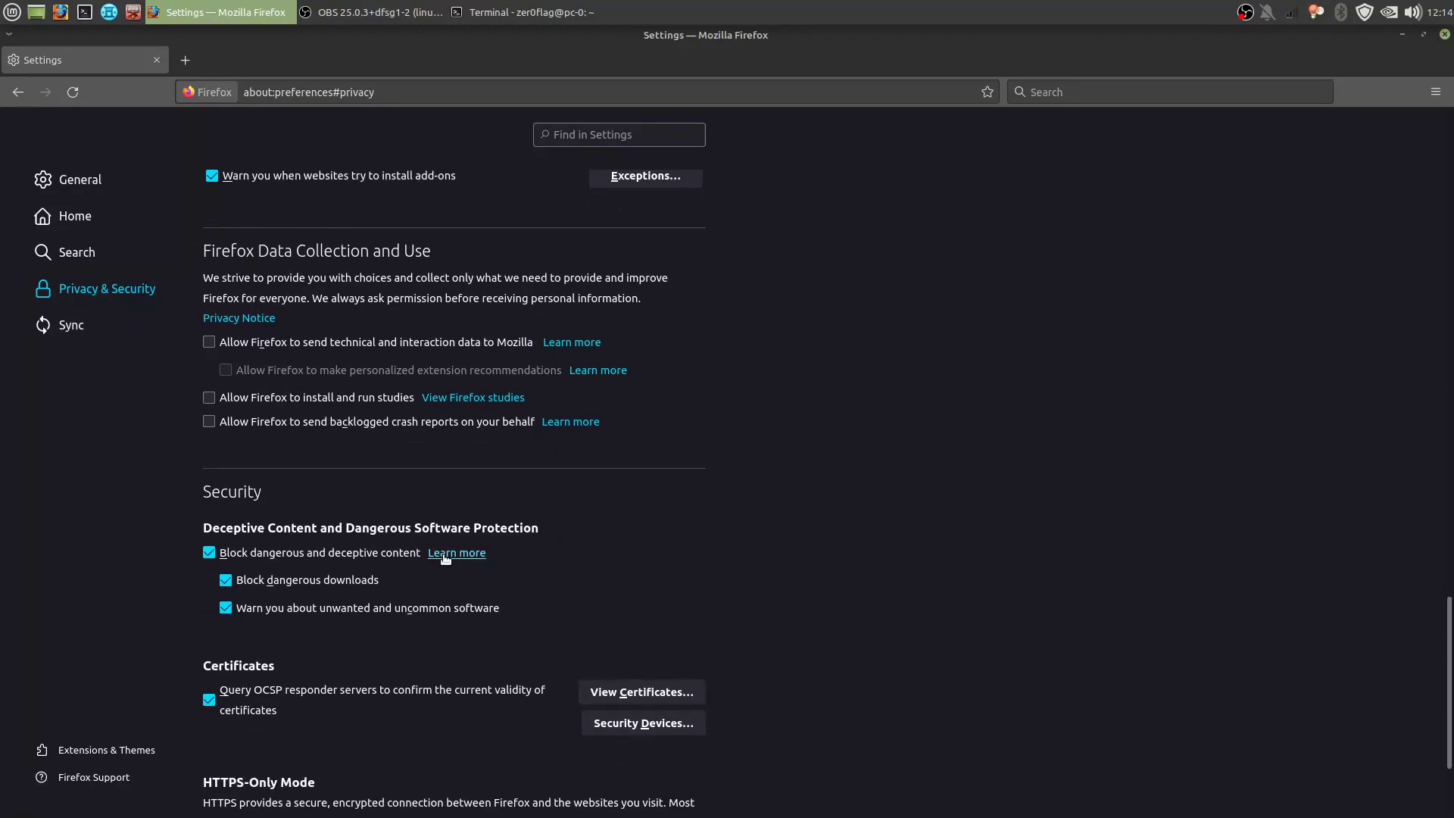
pyautogui.click(303, 554)
# Enable HTTPS-Only Mode in all windows
pyautogui.scroll(-4, 808, 528)
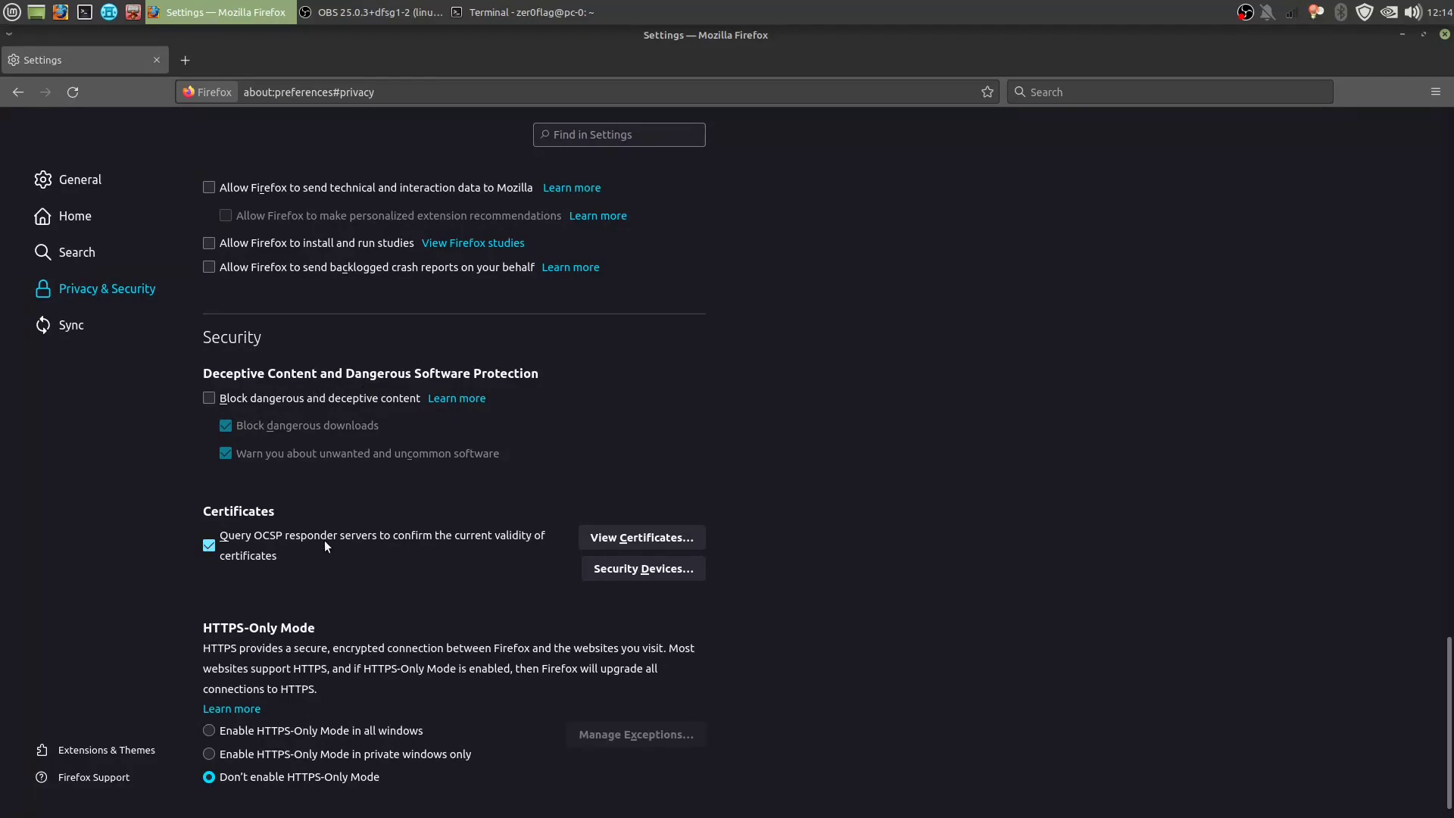
pyautogui.scroll(-1, 345, 569)
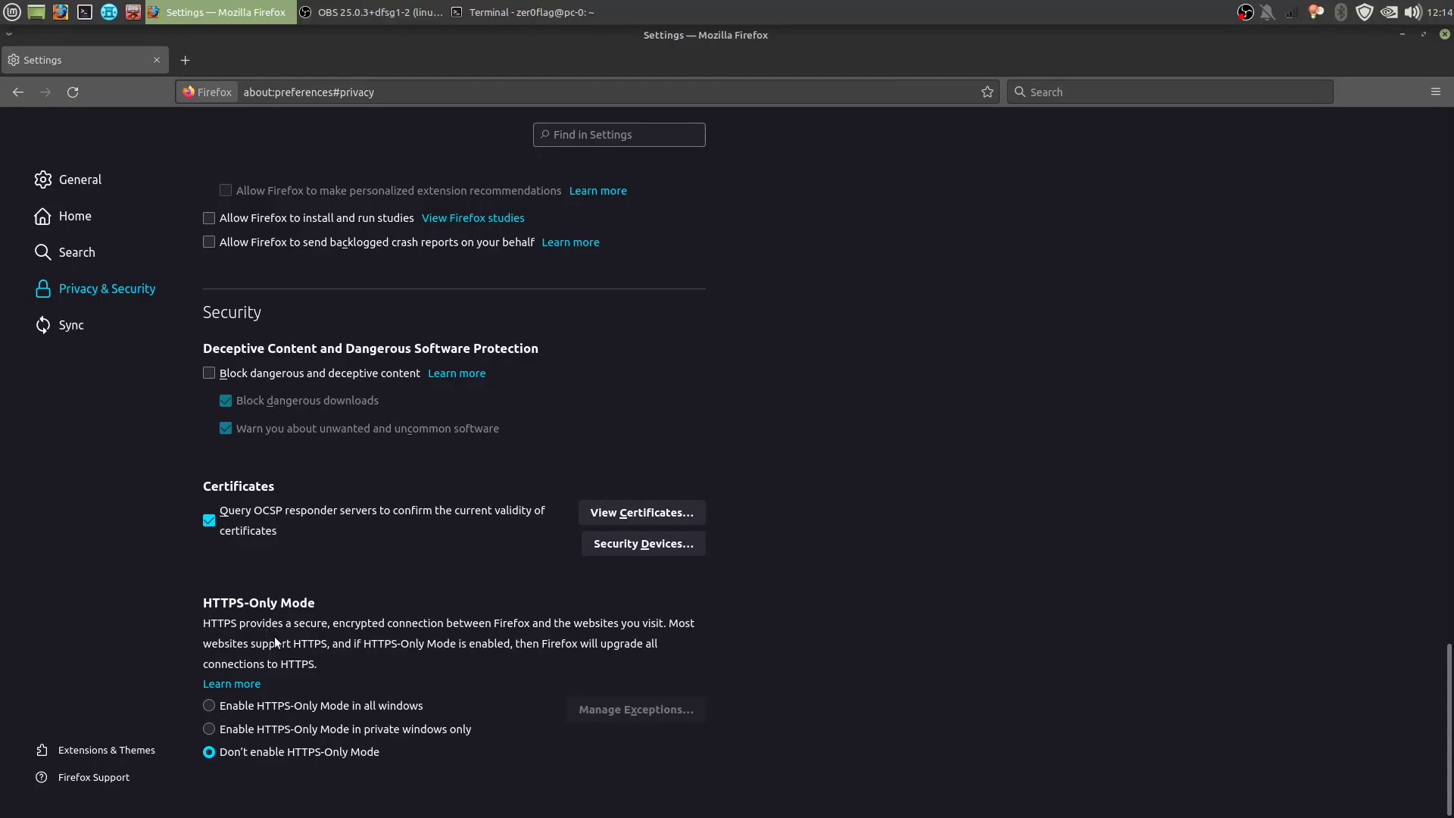
pyautogui.click(248, 709)
pyautogui.scroll(4, 897, 492)
pyautogui.scroll(-4, 883, 477)
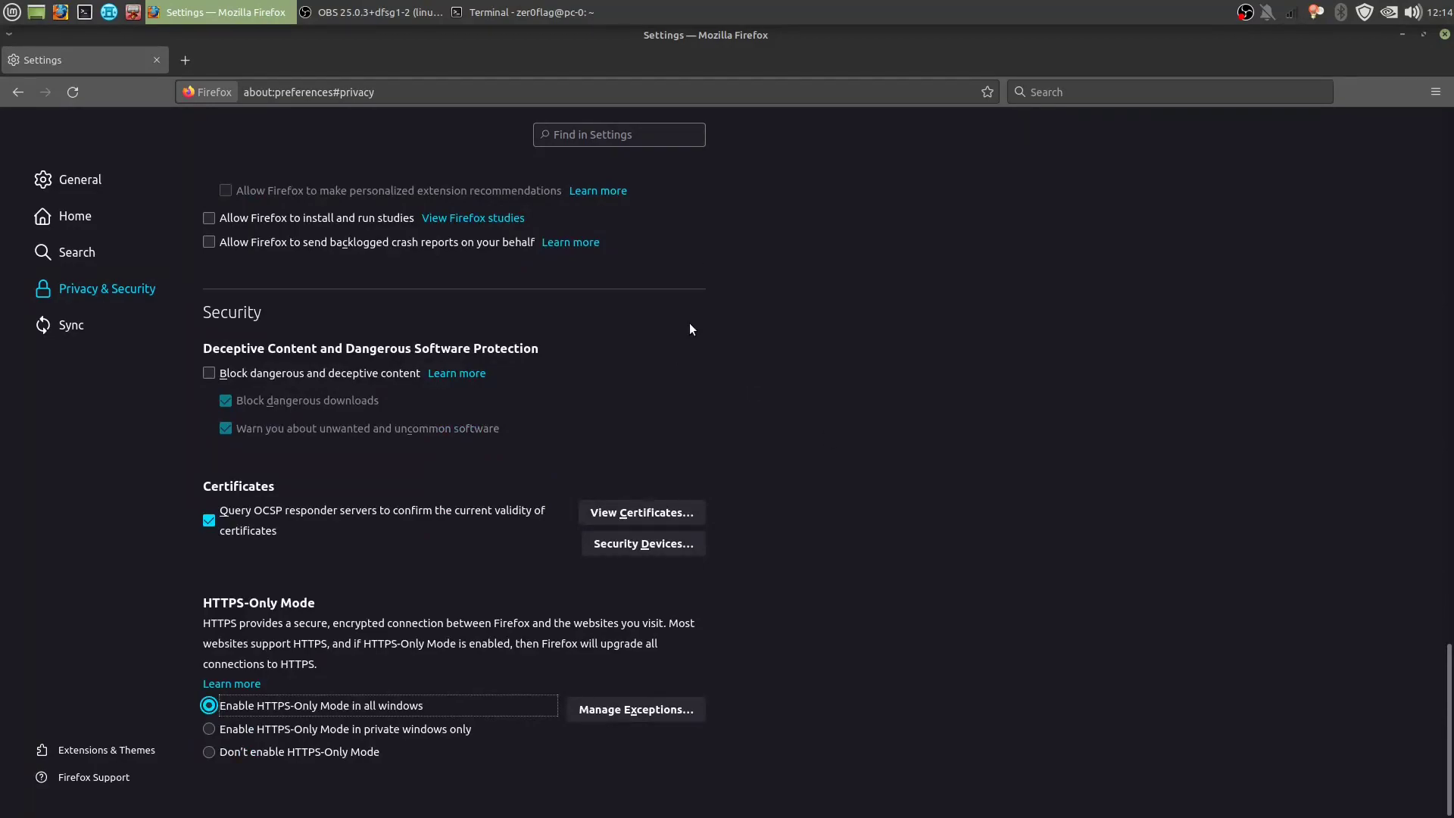
# Open about:config and accept the caution warning
pyautogui.scroll(10, 485, 250)
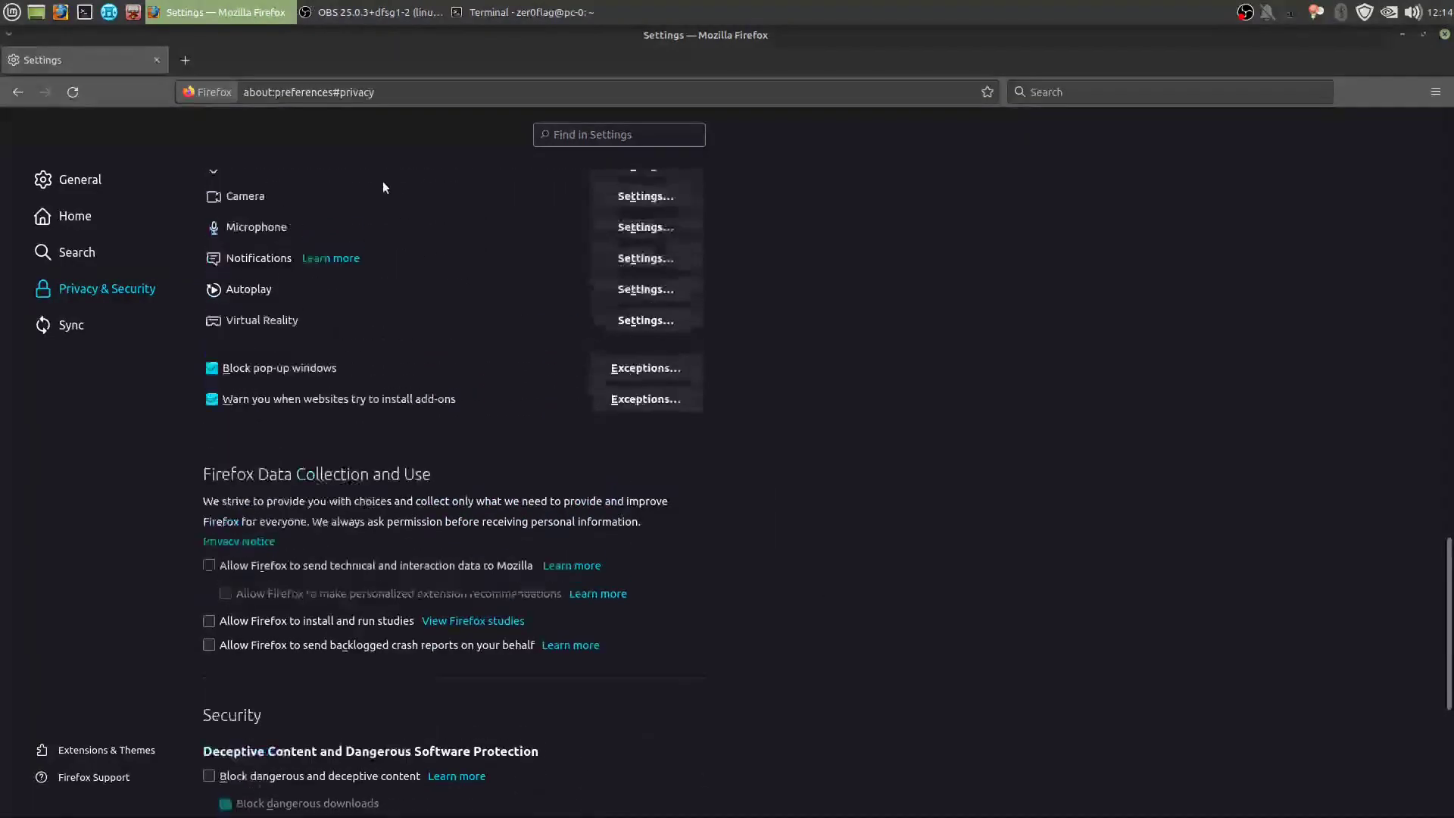
pyautogui.click(366, 98)
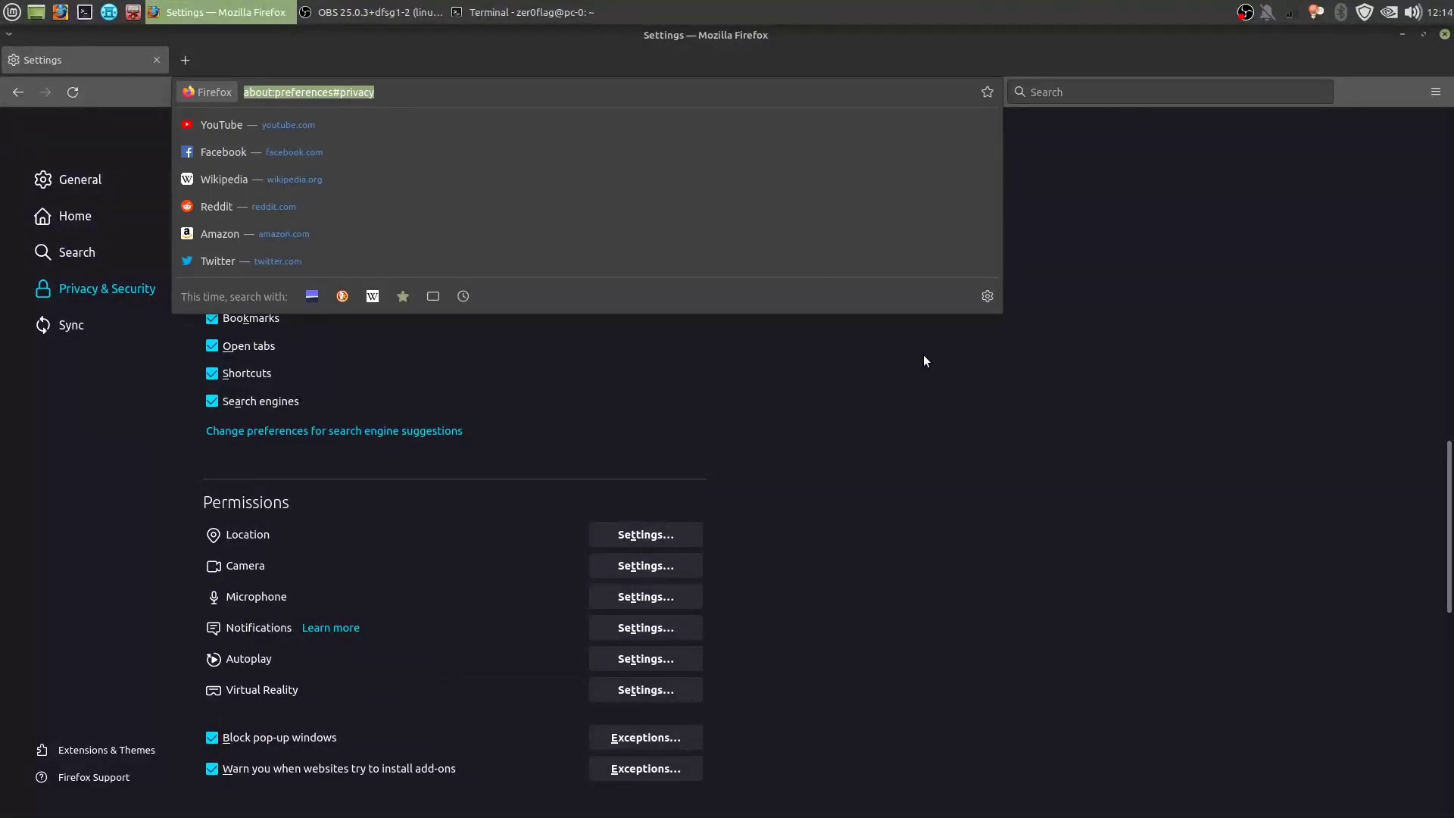
pyautogui.write('about:')
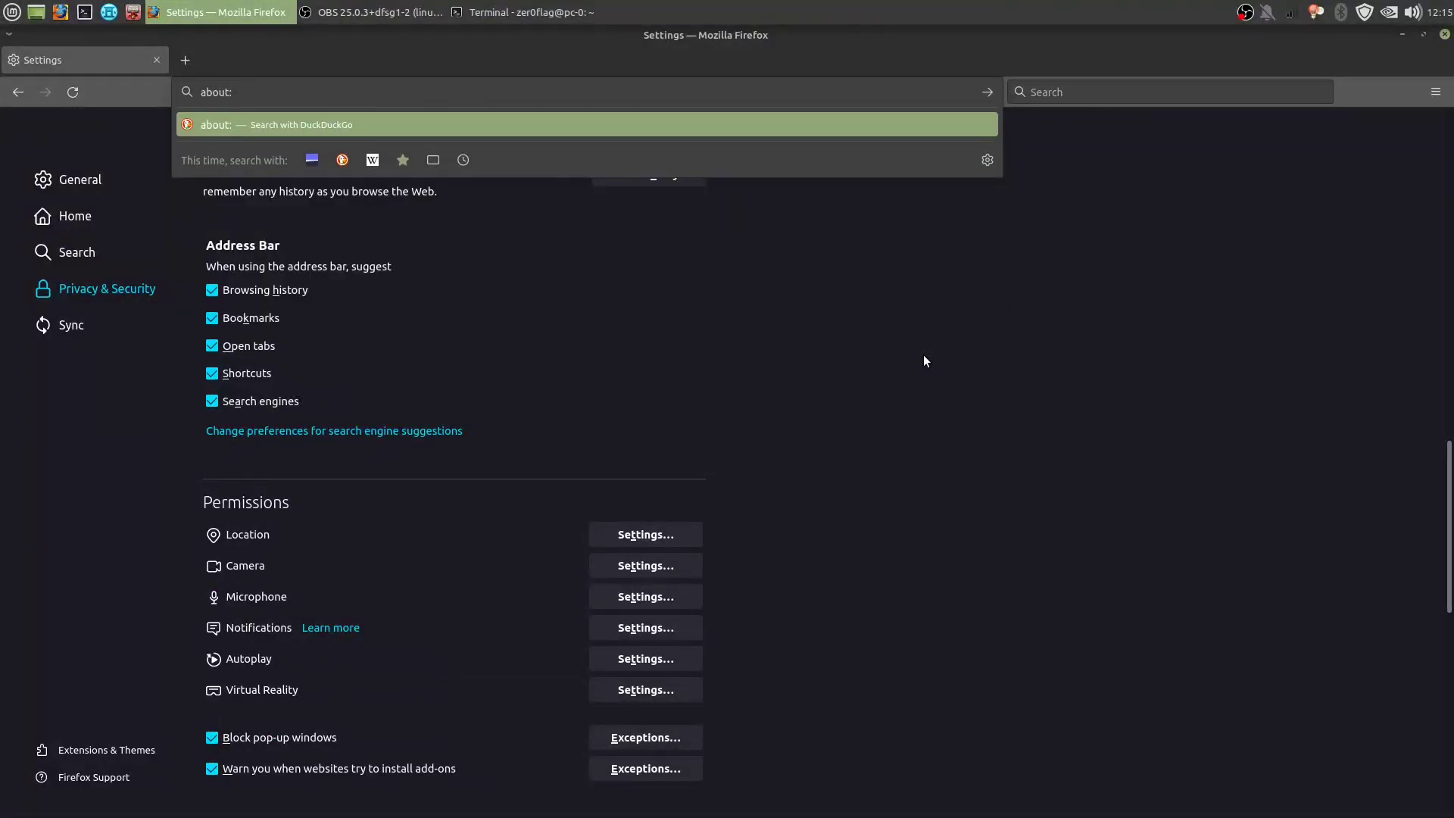
pyautogui.write('config')
pyautogui.press('Return')
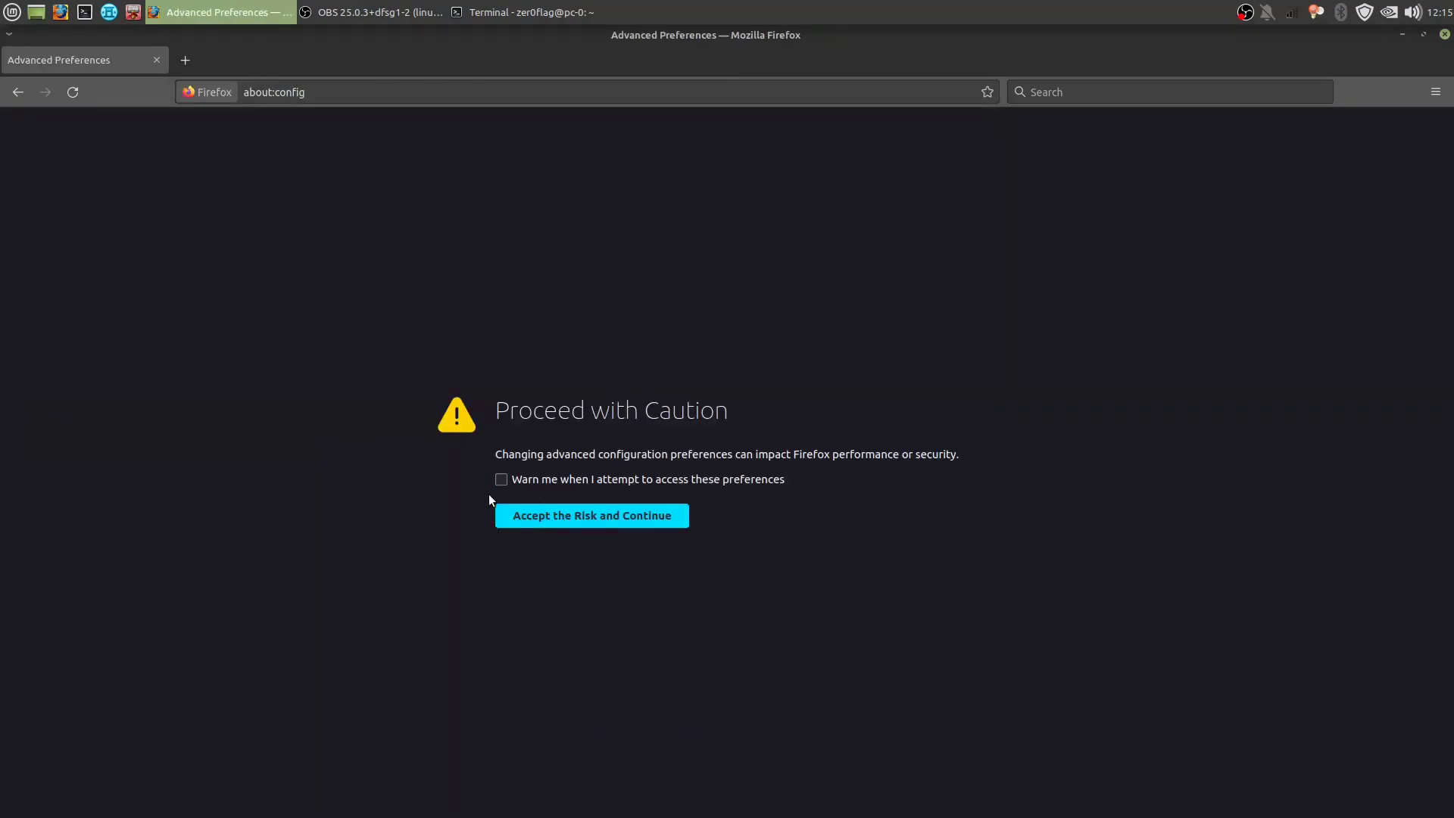
pyautogui.click(580, 520)
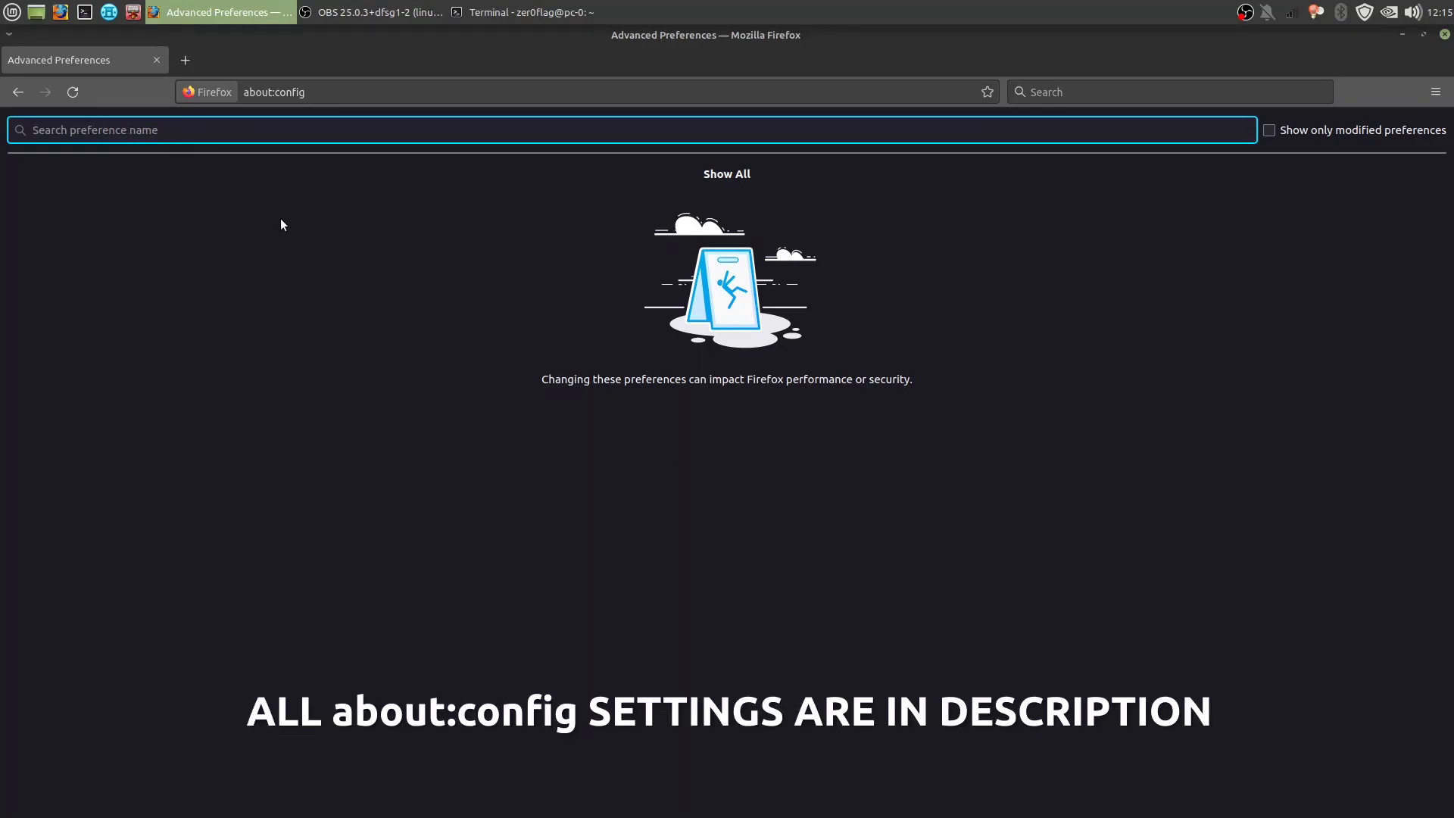
# Set browser.newtabpage.activity-stream.feeds.telemetry to false
pyautogui.write('browser.newtabpage.activity-stream.feeds.te')
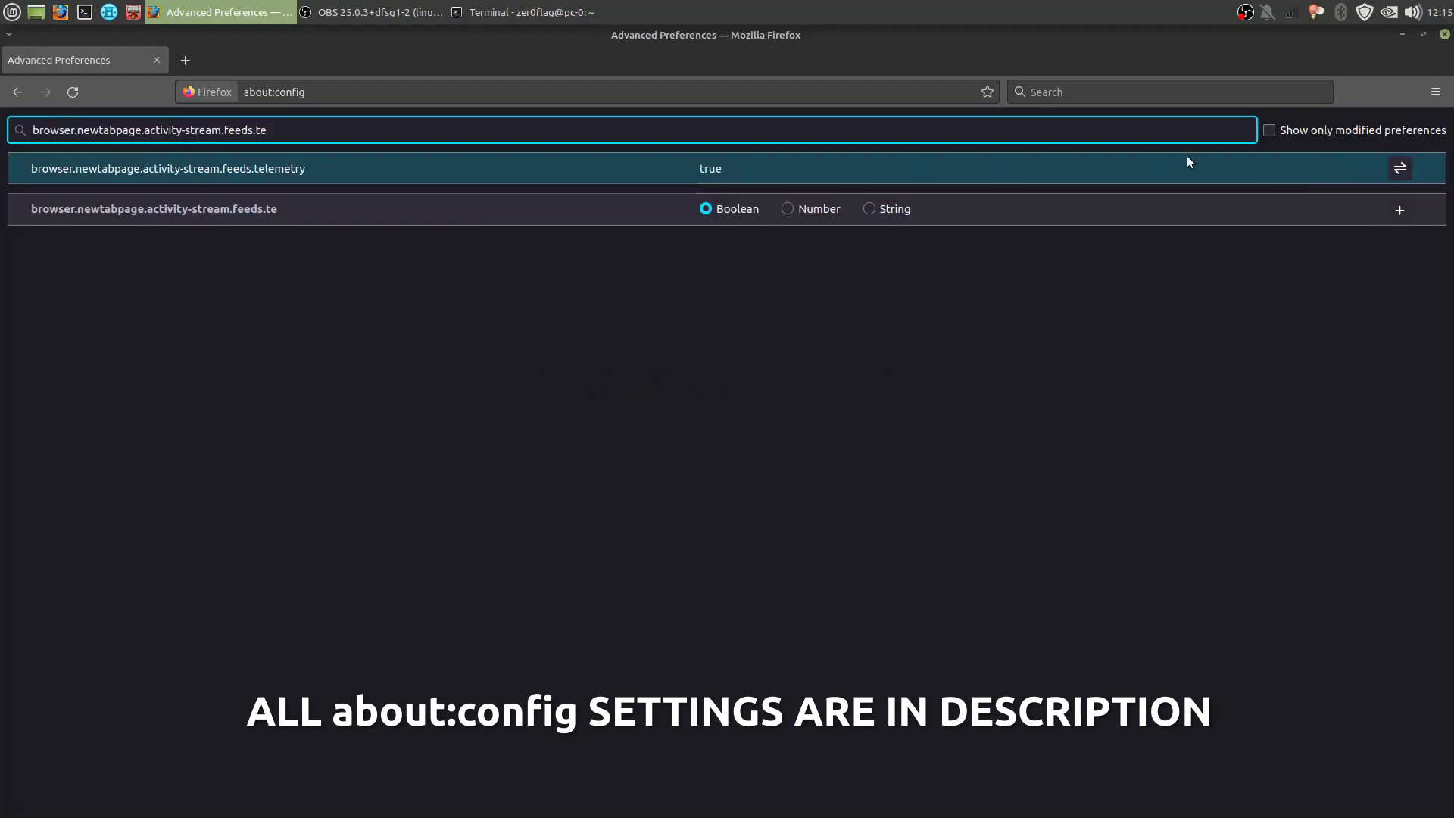
pyautogui.click(1407, 162)
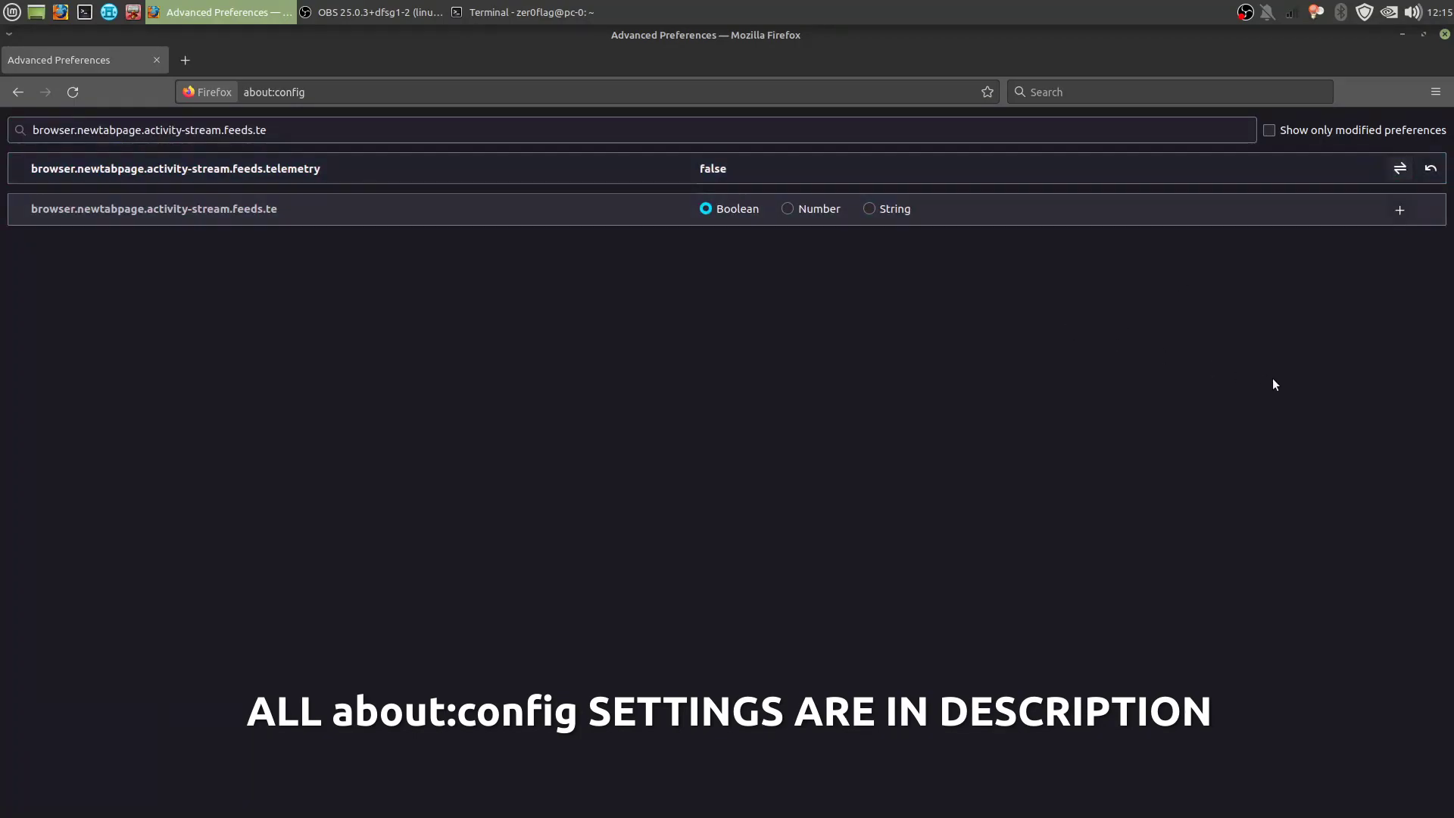
pyautogui.hotkey('alt', 'Tab')
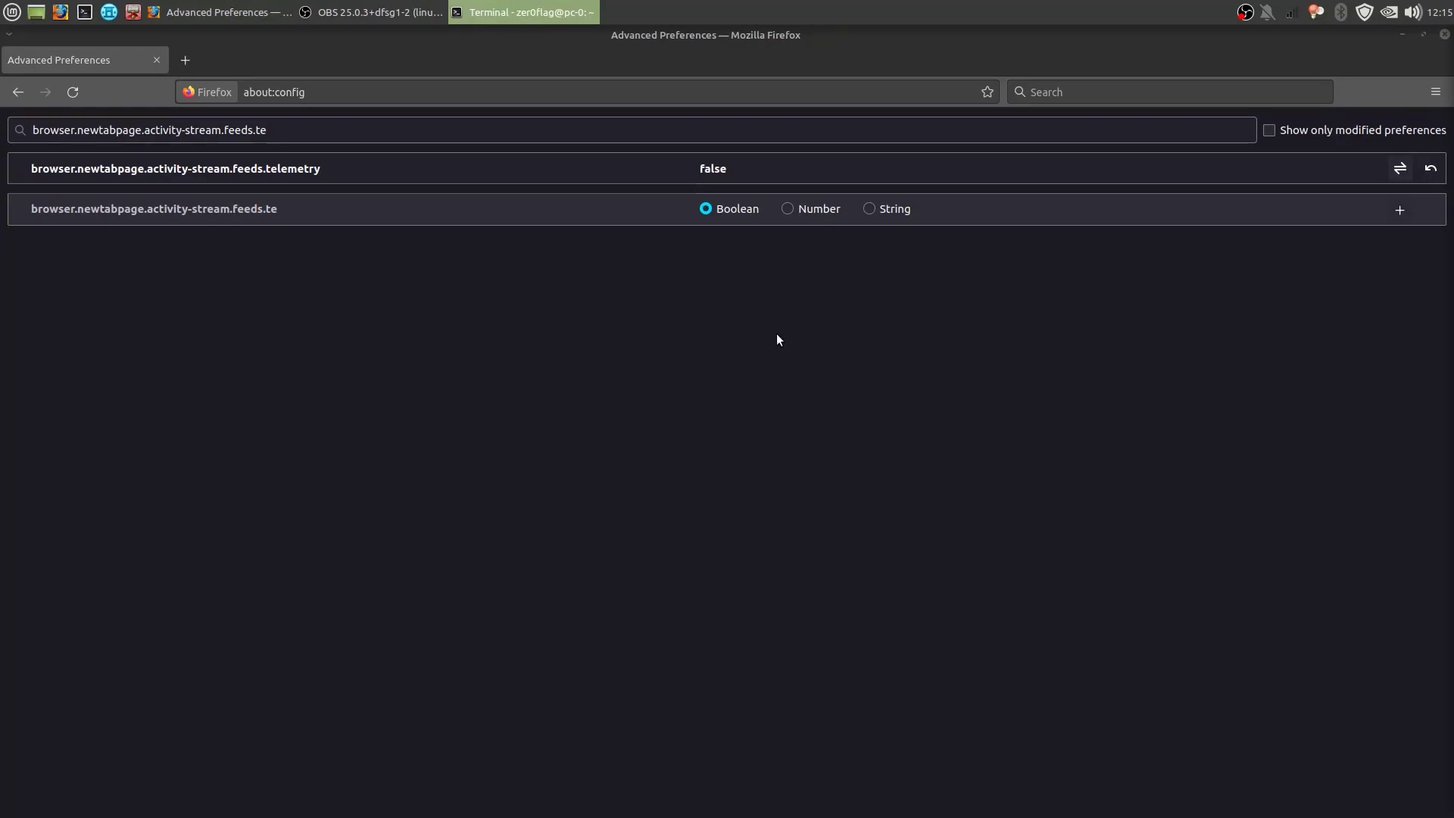
# Set browser.ping-centre.telemetry to false
pyautogui.hotkey('alt', 'Tab')
pyautogui.tripleClick(301, 133)
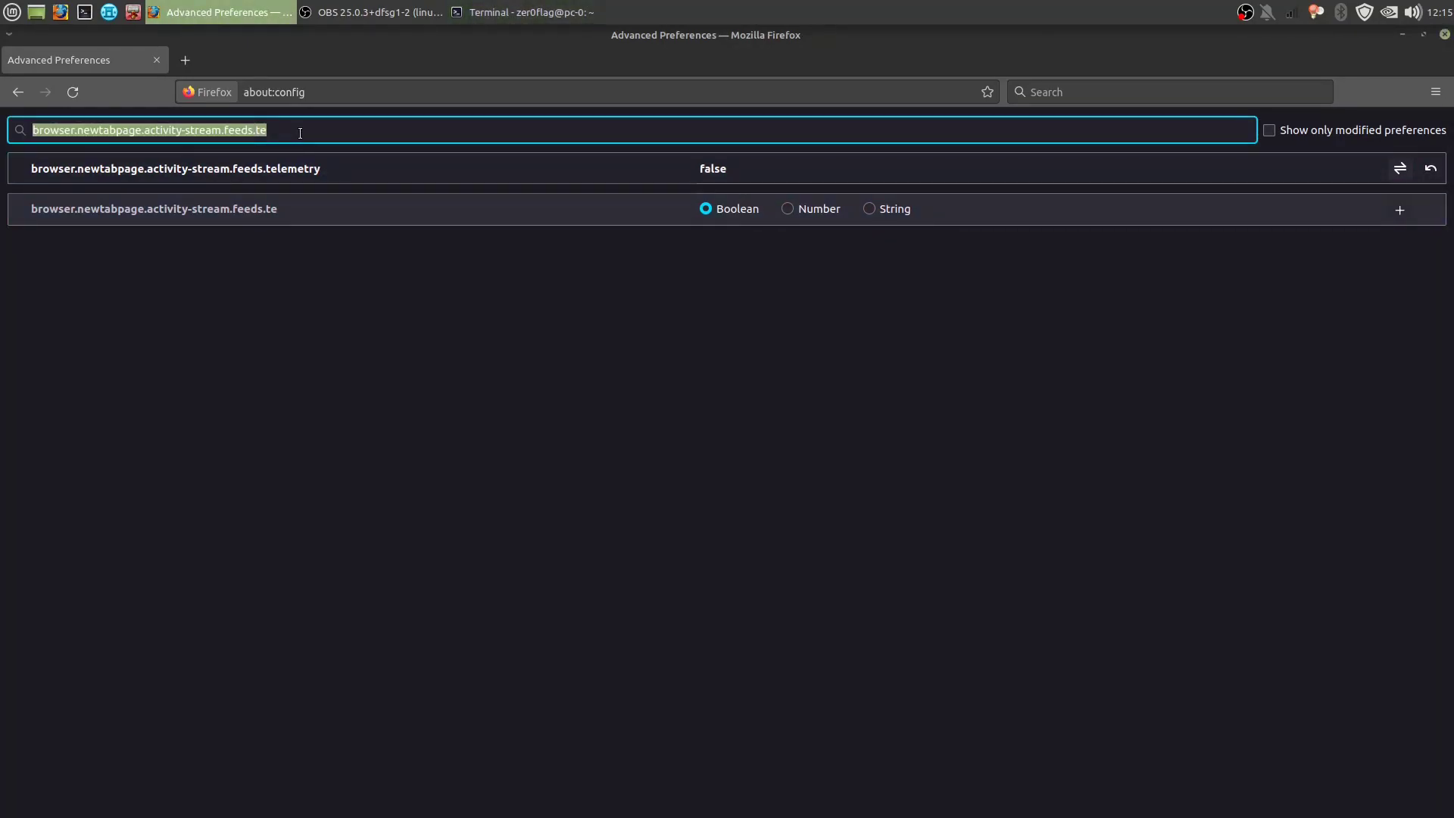
pyautogui.write('browser.ping-centre.telemetry')
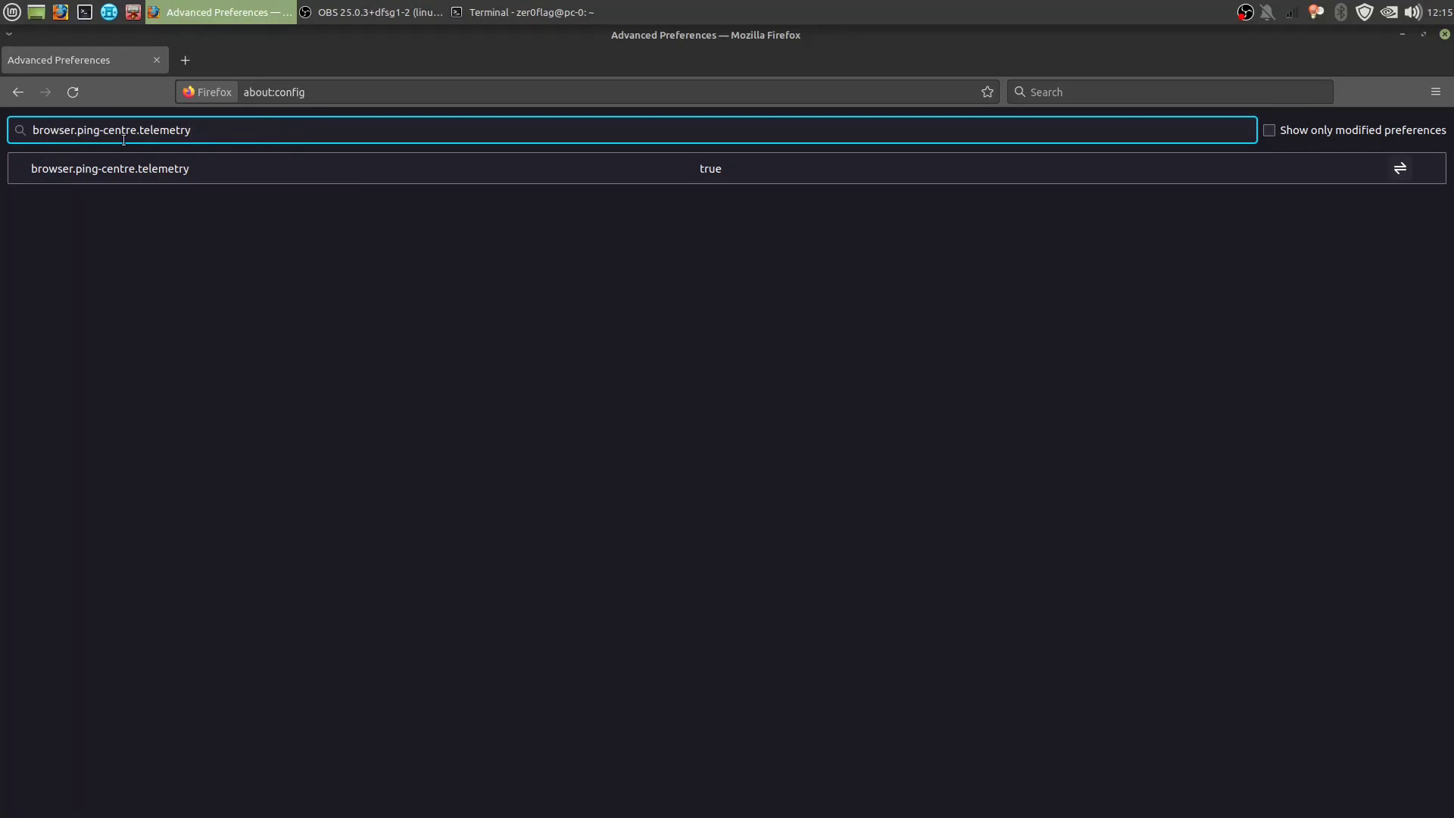
pyautogui.click(1393, 167)
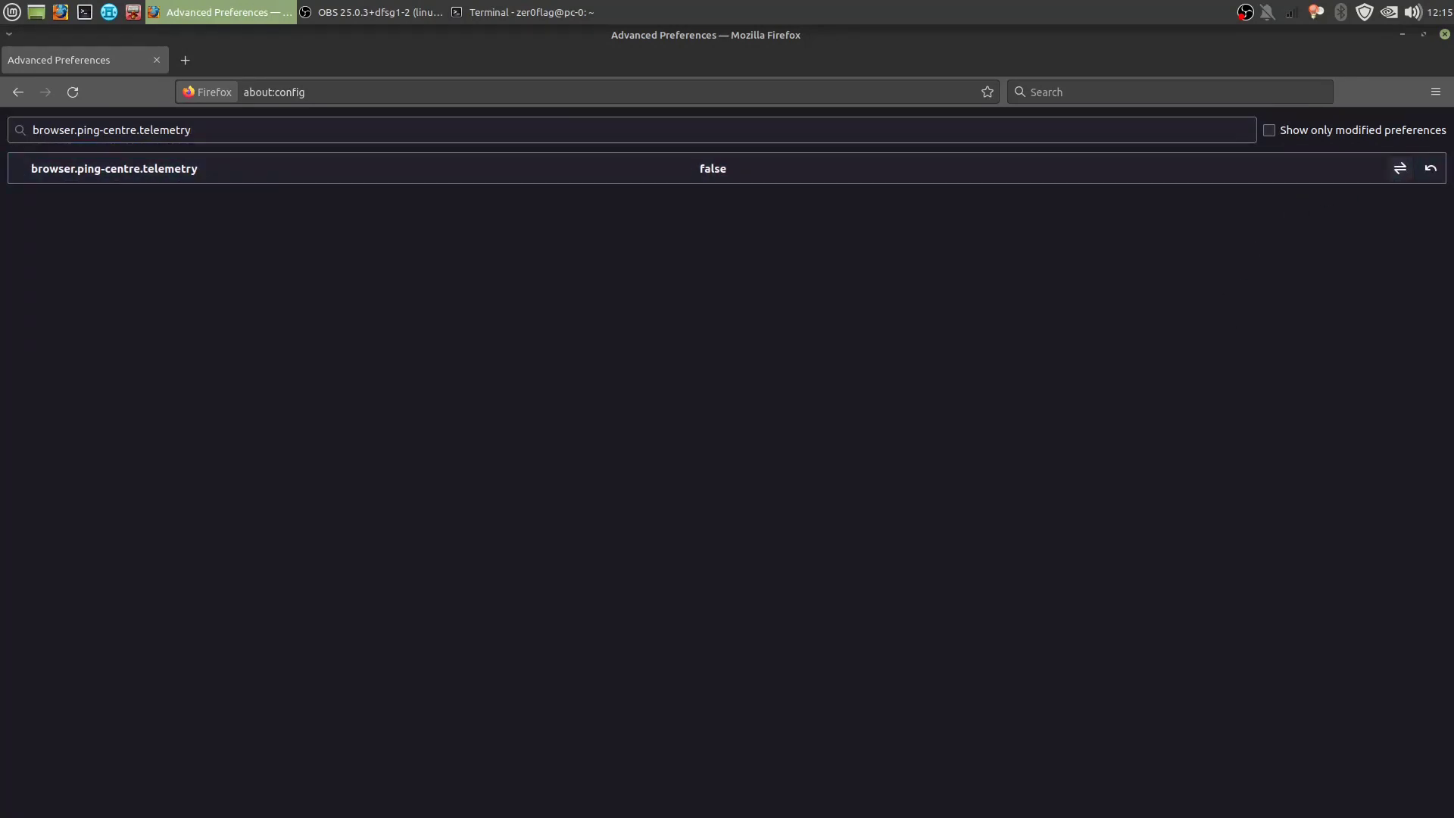
pyautogui.hotkey('alt', 'Tab')
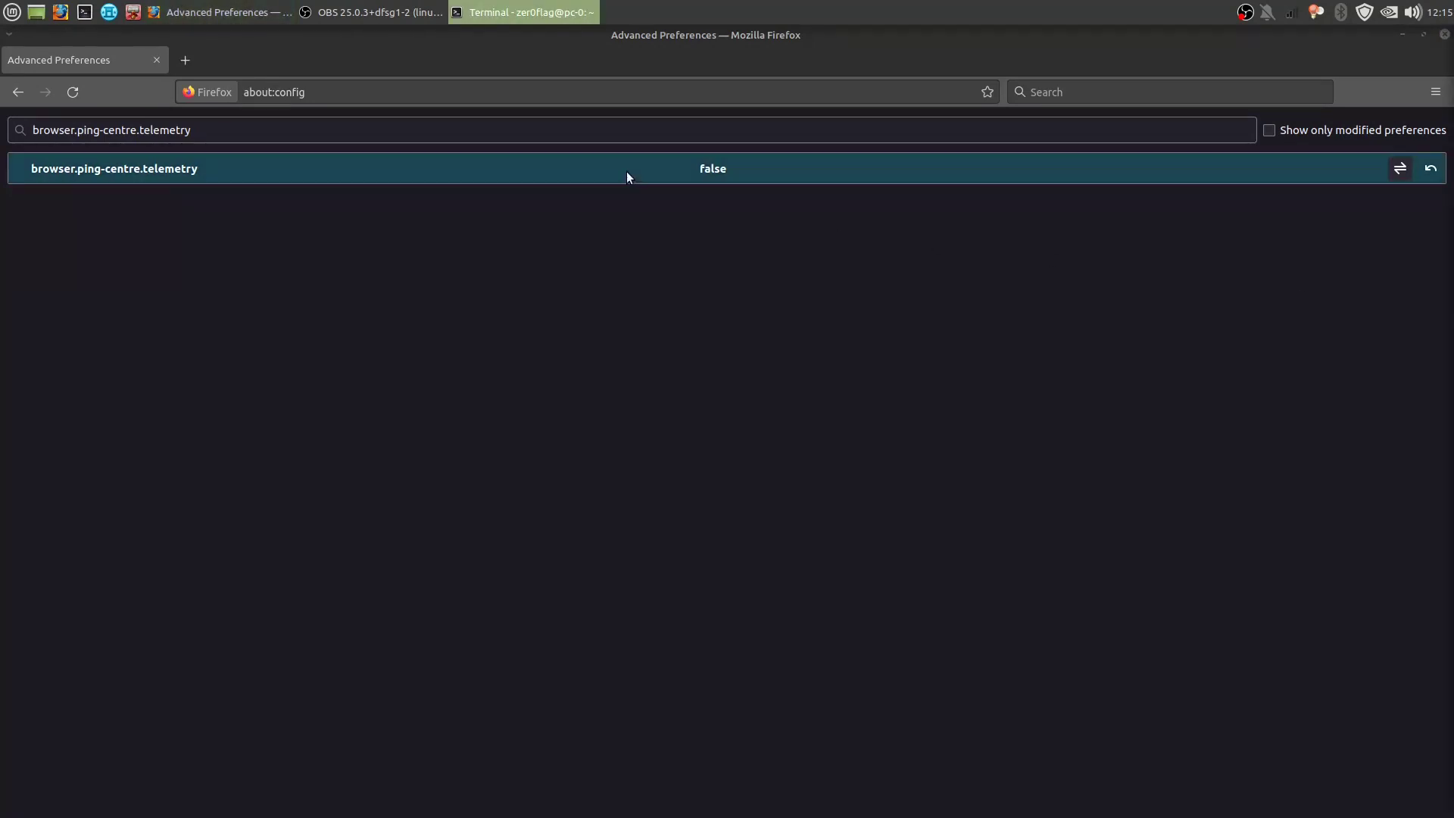
# Look up browser.tabs.crashReporting.sendReport in about:config
pyautogui.hotkey('alt', 'Tab')
pyautogui.tripleClick(268, 125)
pyautogui.write('browser.tabs.crashReporting.sendReport')
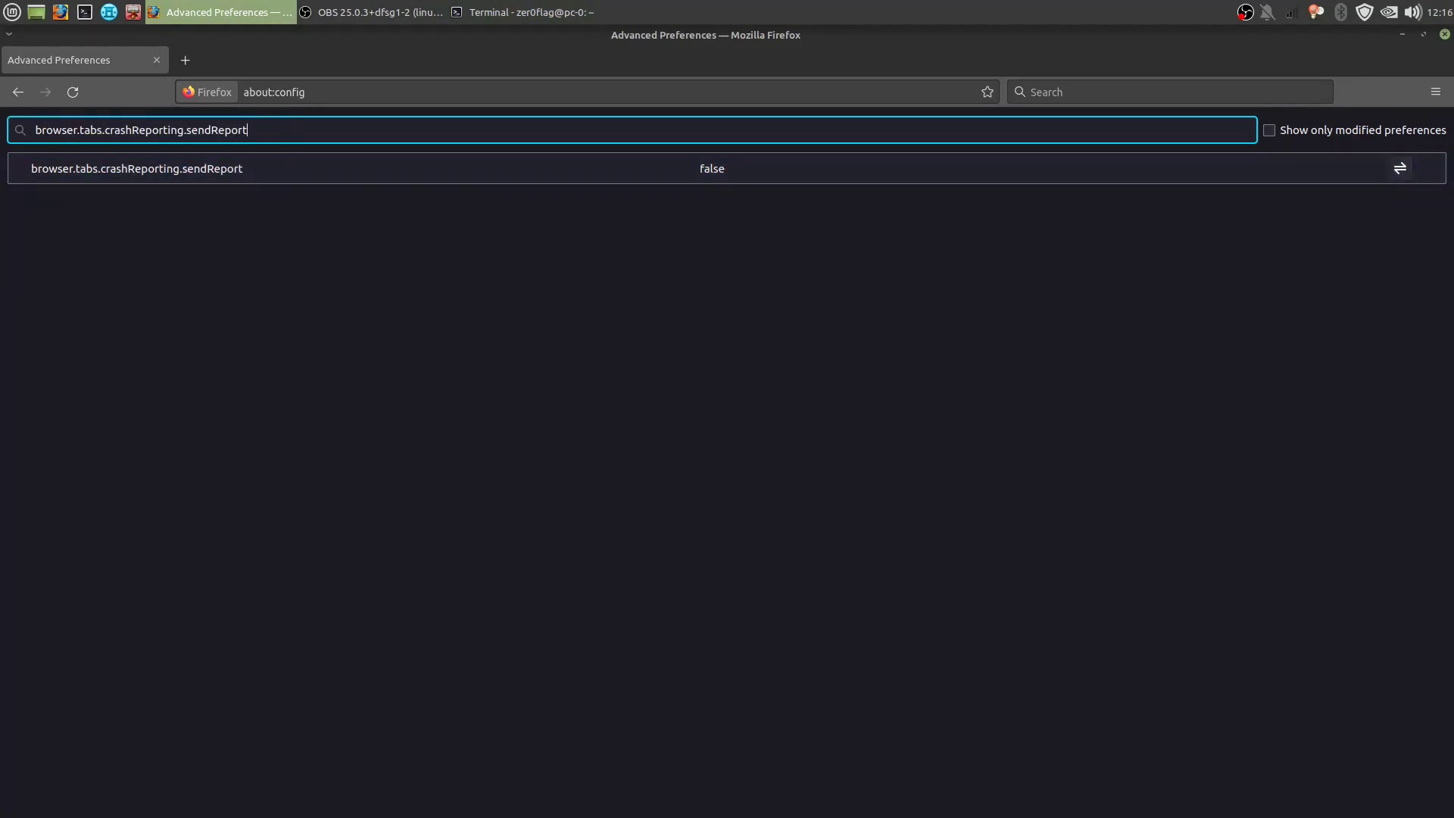
pyautogui.hotkey('alt', 'Tab')
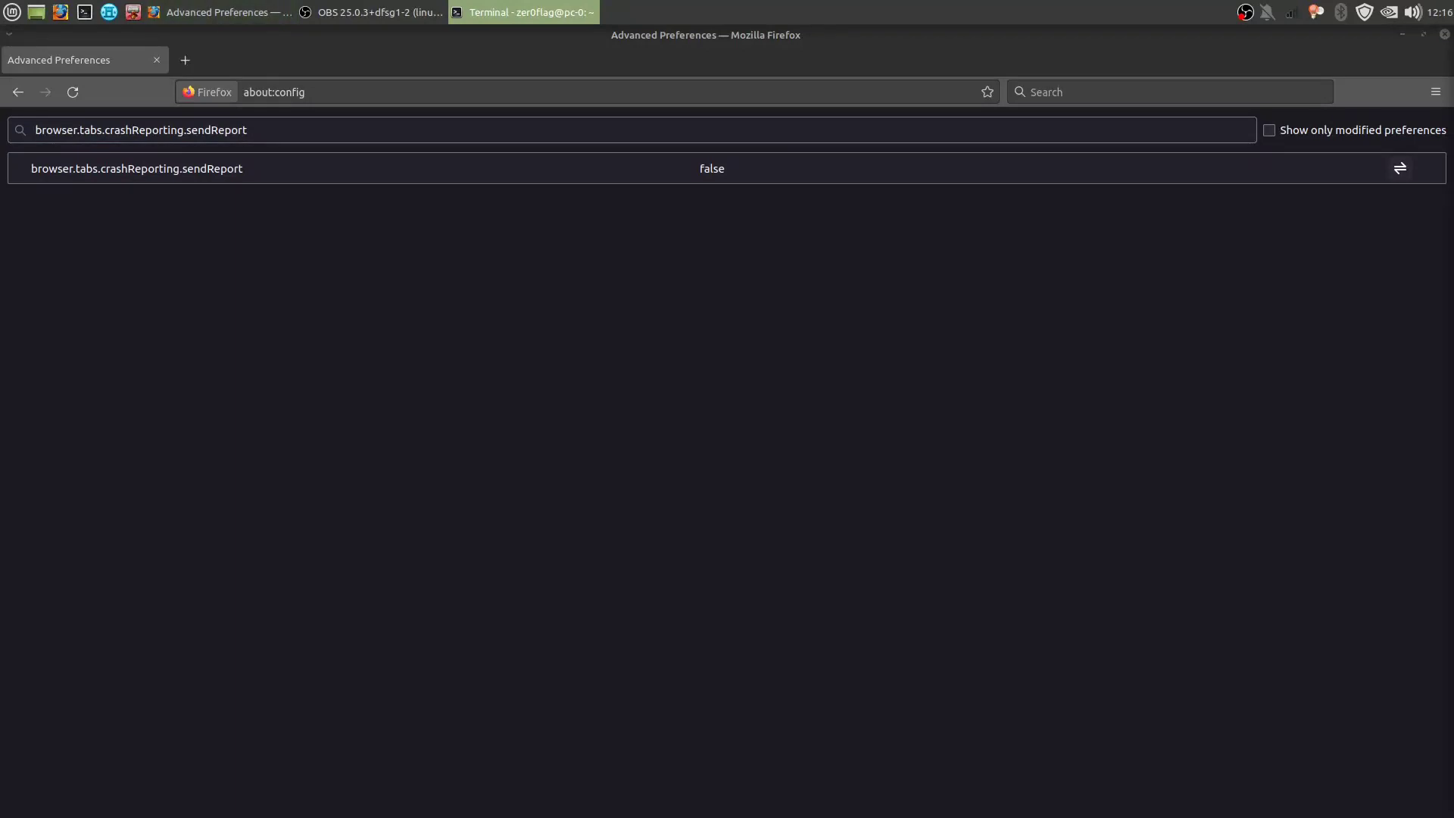
# Create devtools.onboarding.telemetry.logged as a Boolean set to false, then clear the search
pyautogui.hotkey('alt', 'Tab')
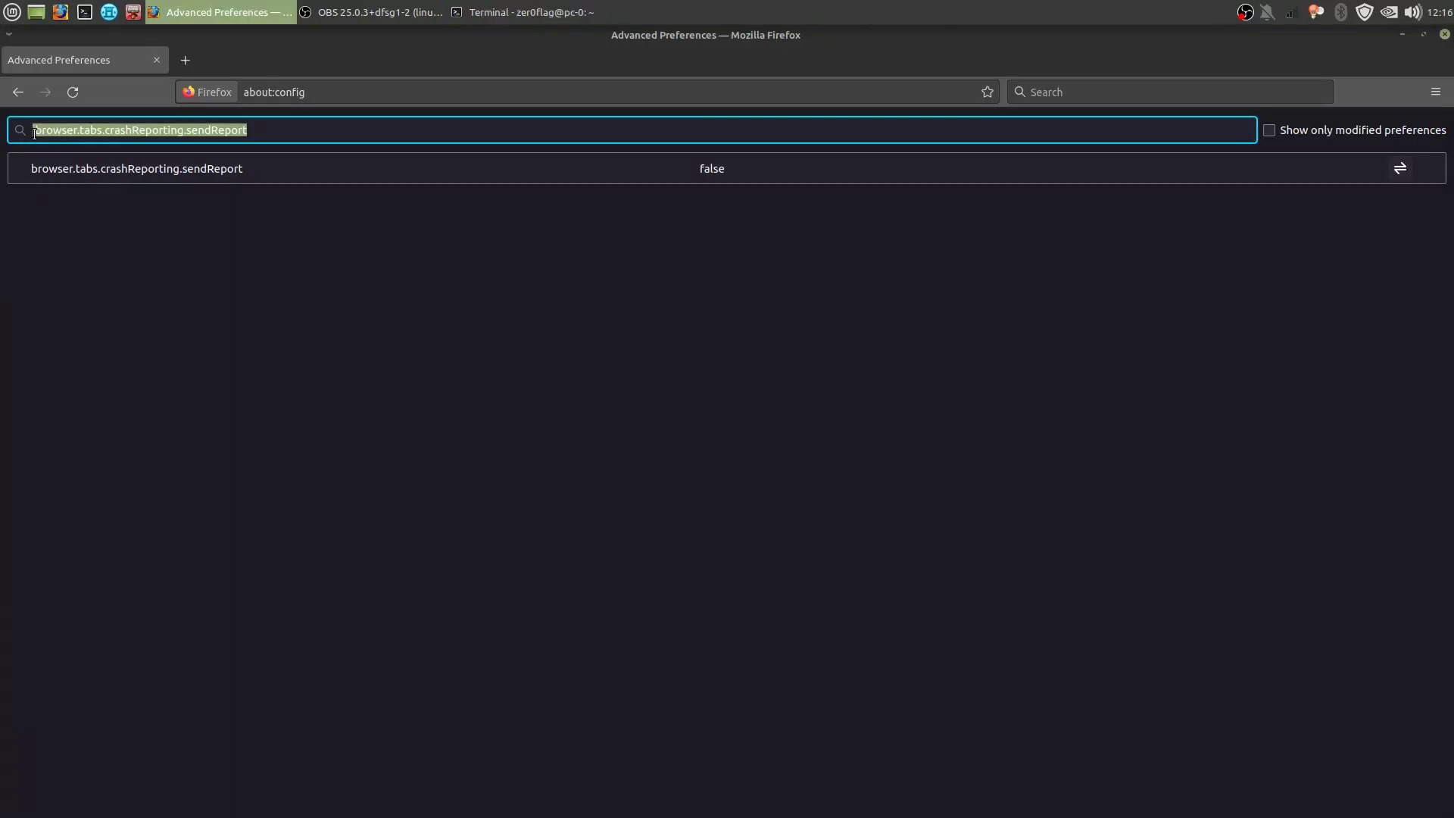
pyautogui.write('devtools.onboarding.telemetry.logged')
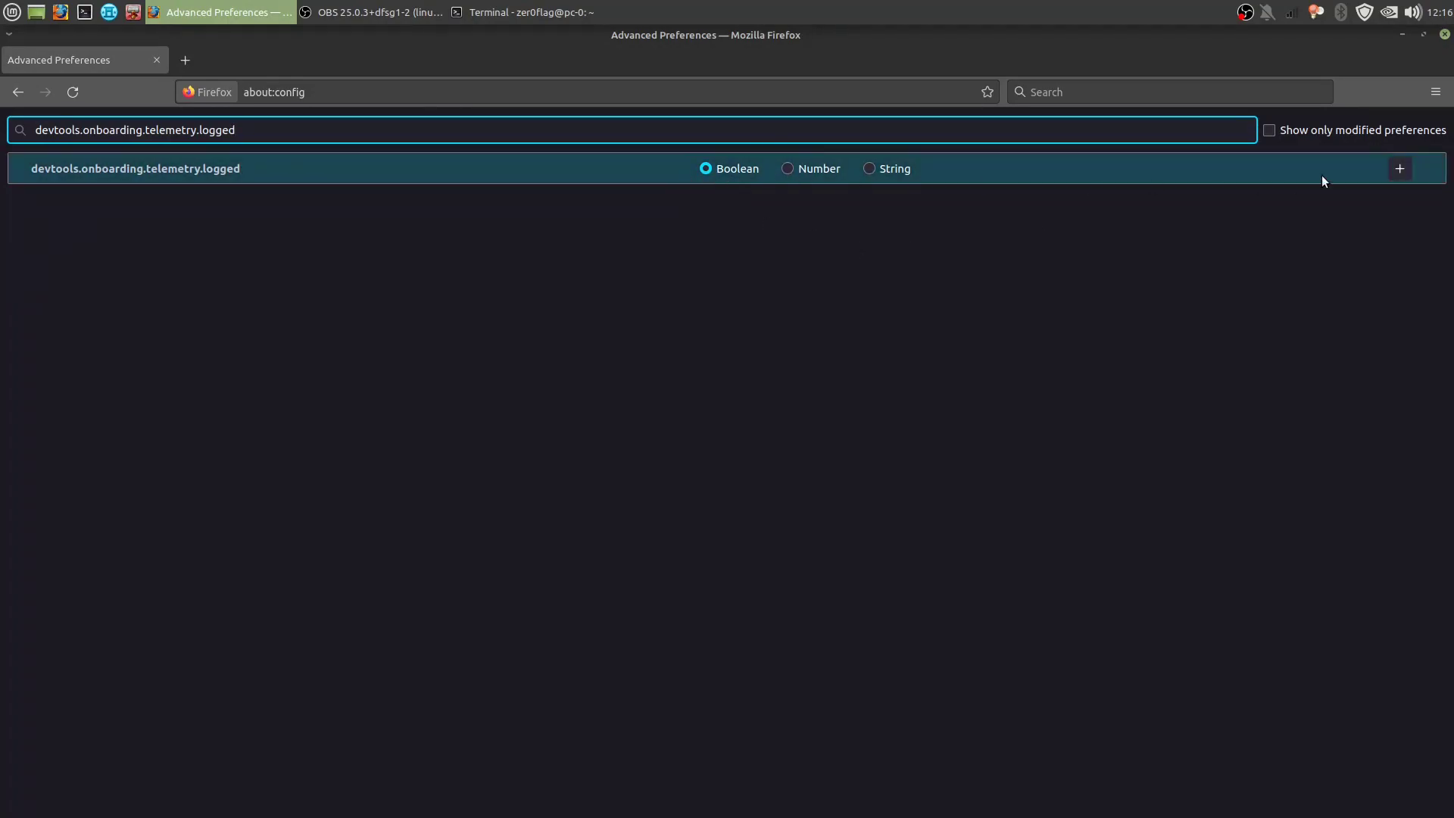
pyautogui.click(1400, 168)
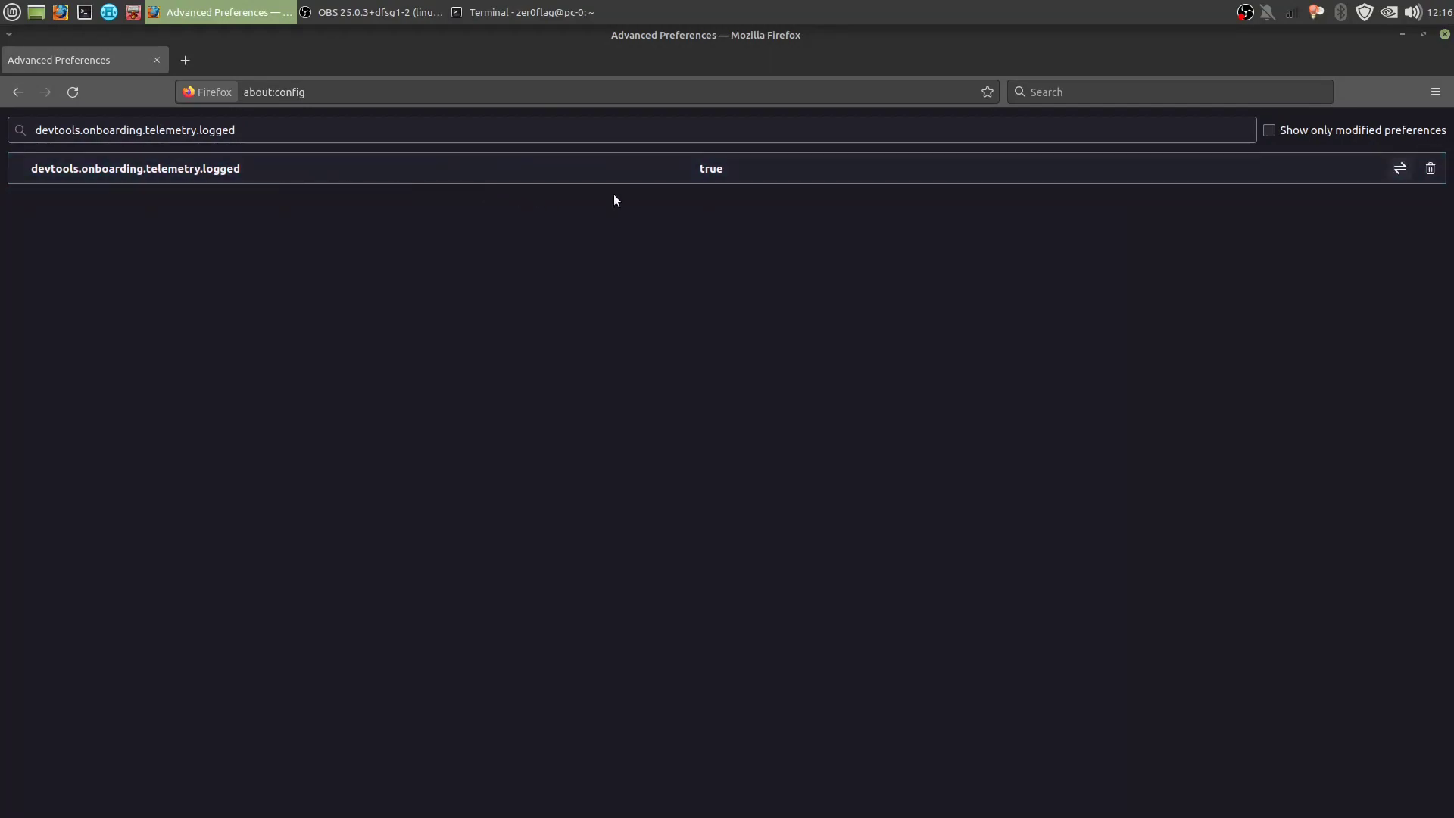
pyautogui.click(1400, 168)
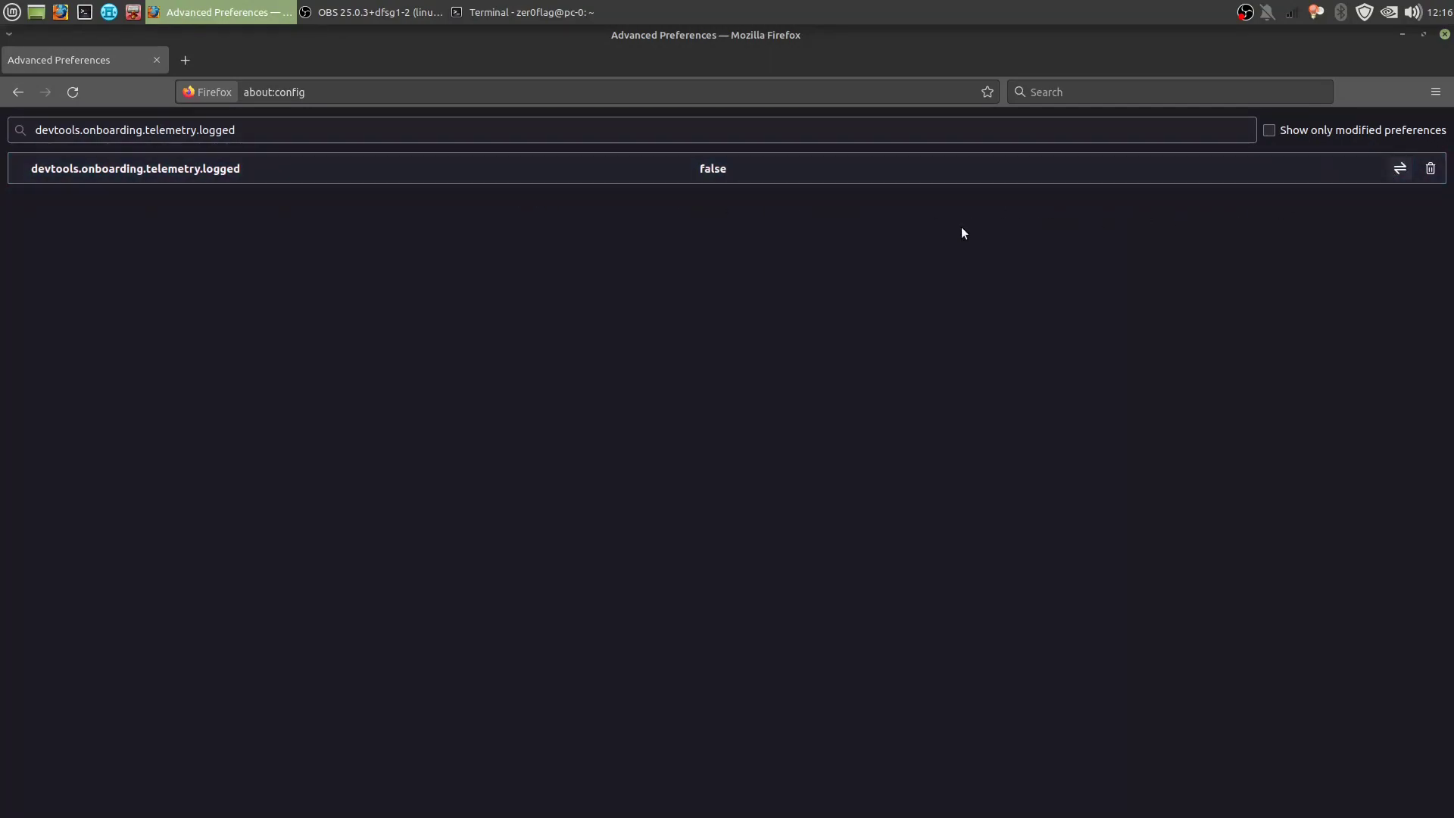
pyautogui.tripleClick(354, 125)
pyautogui.press('BackSpace')
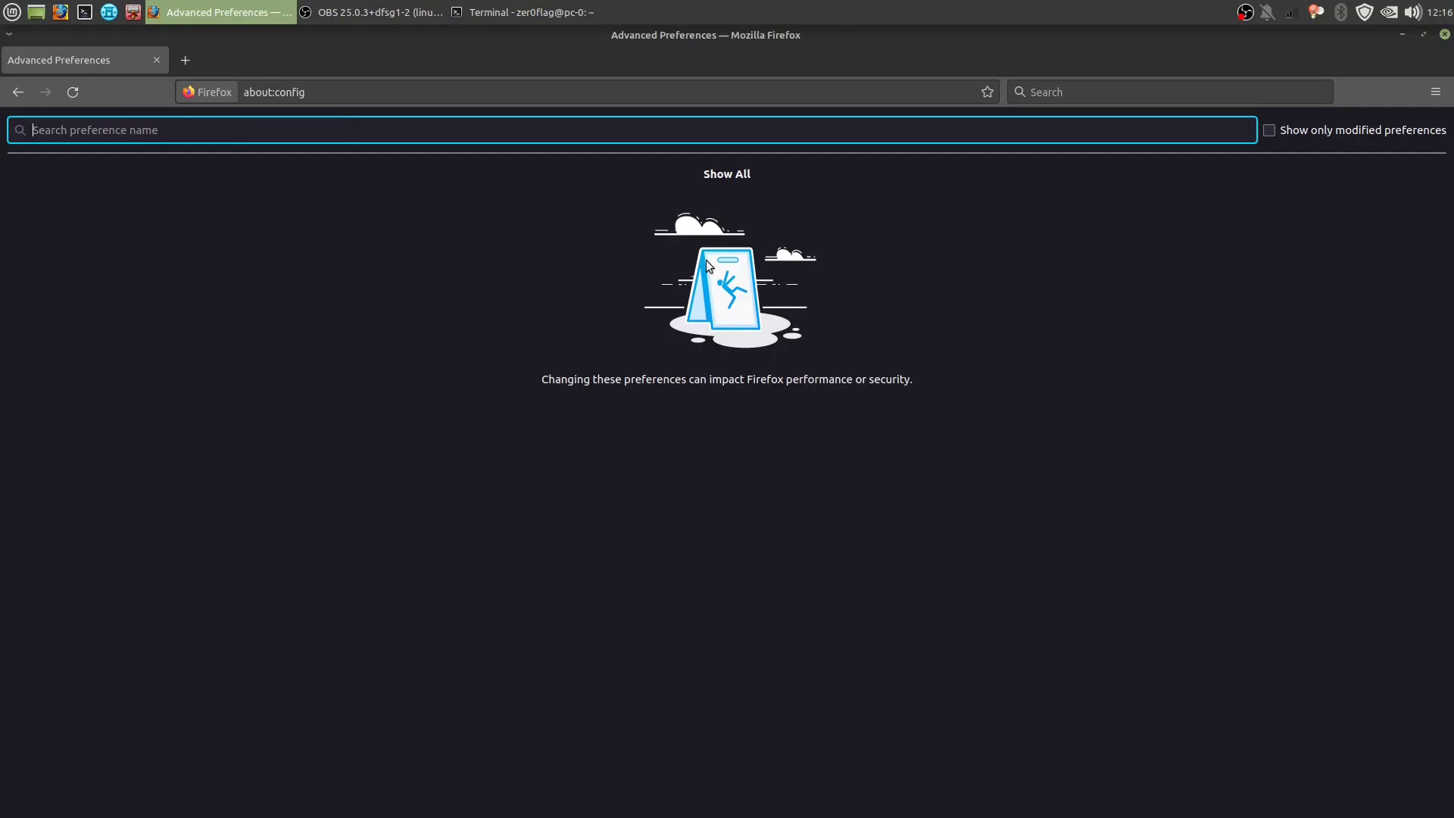
pyautogui.hotkey('alt', 'Tab')
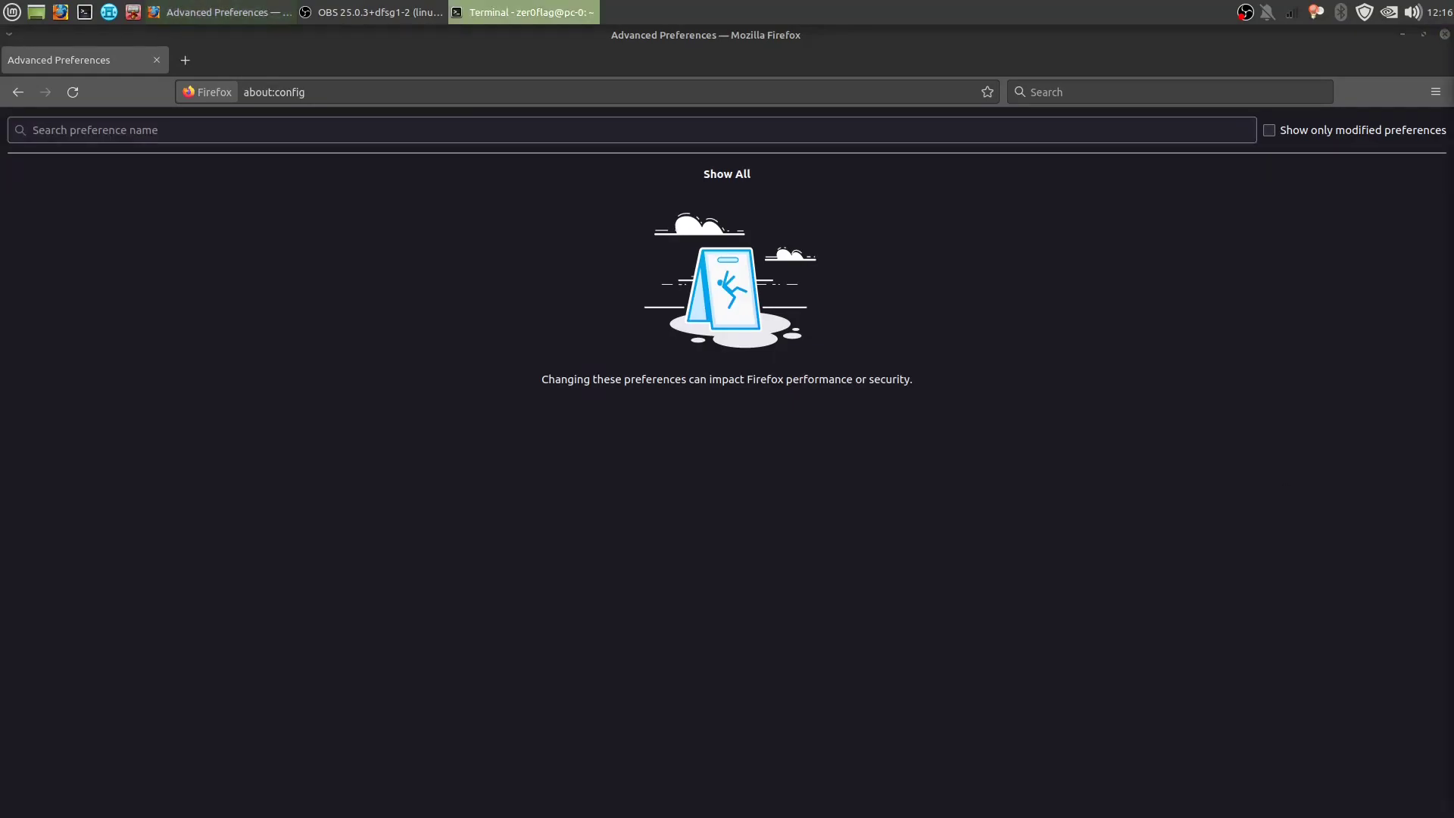
# Look up toolkit.telemetry.enabled in about:config
pyautogui.click(241, 130)
pyautogui.write('toolkit.telemetry.enabled')
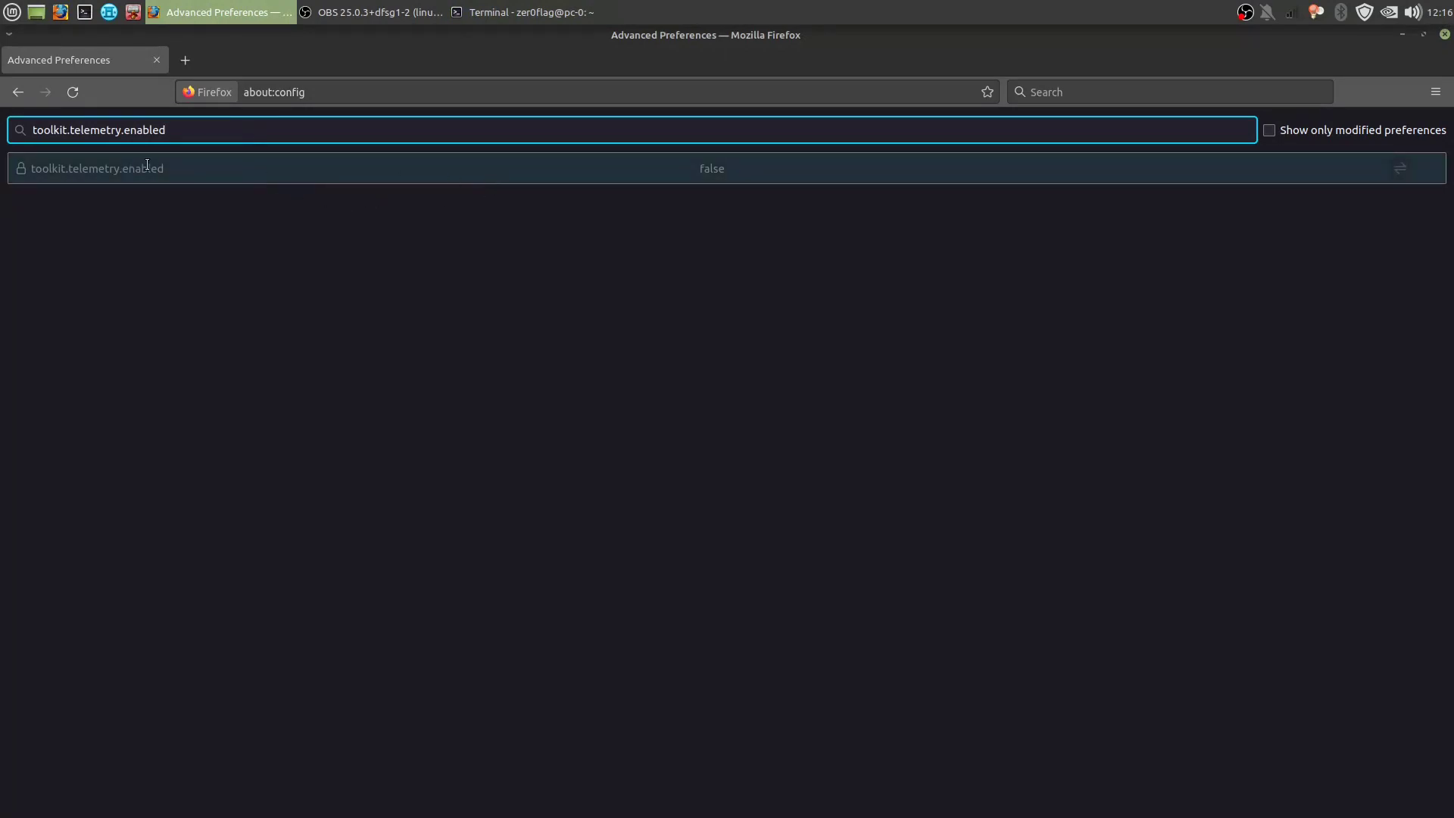
pyautogui.click(750, 177)
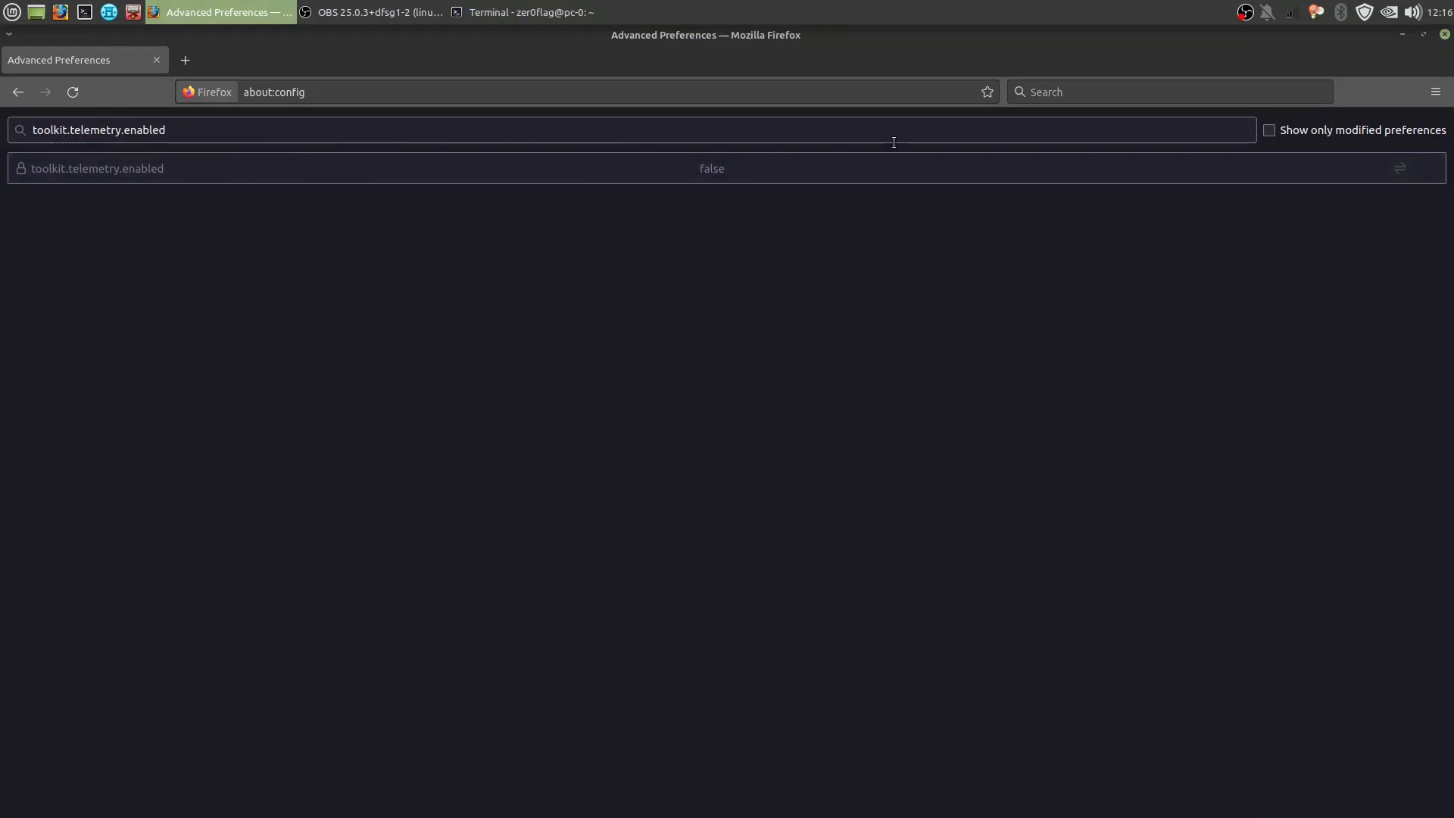
pyautogui.hotkey('alt', 'Tab')
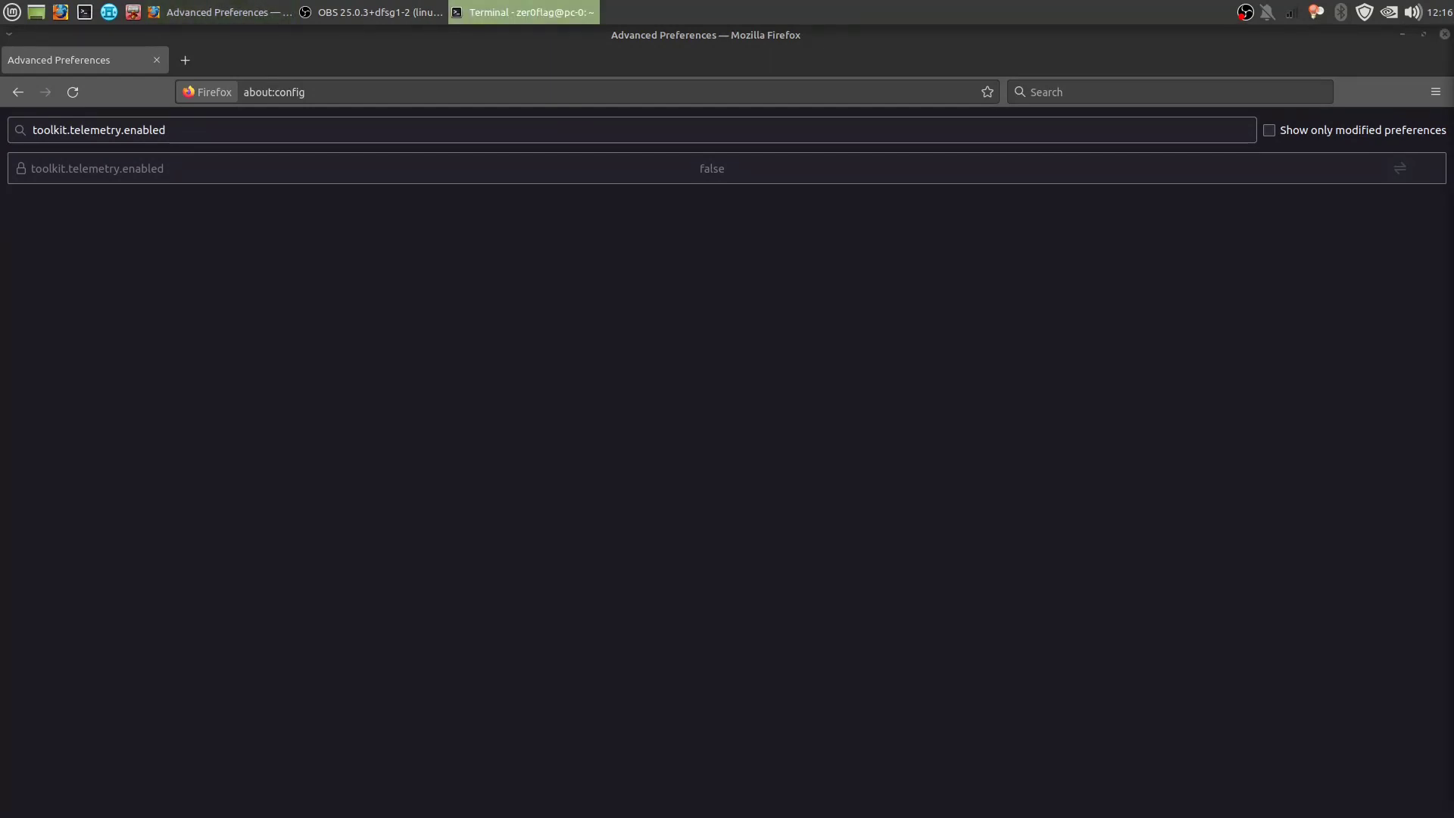
# Save toolkit.telemetry.server and toolkit.telemetry.server_owner with empty values
pyautogui.tripleClick(187, 131)
pyautogui.write('toolkit.telemetry.server')
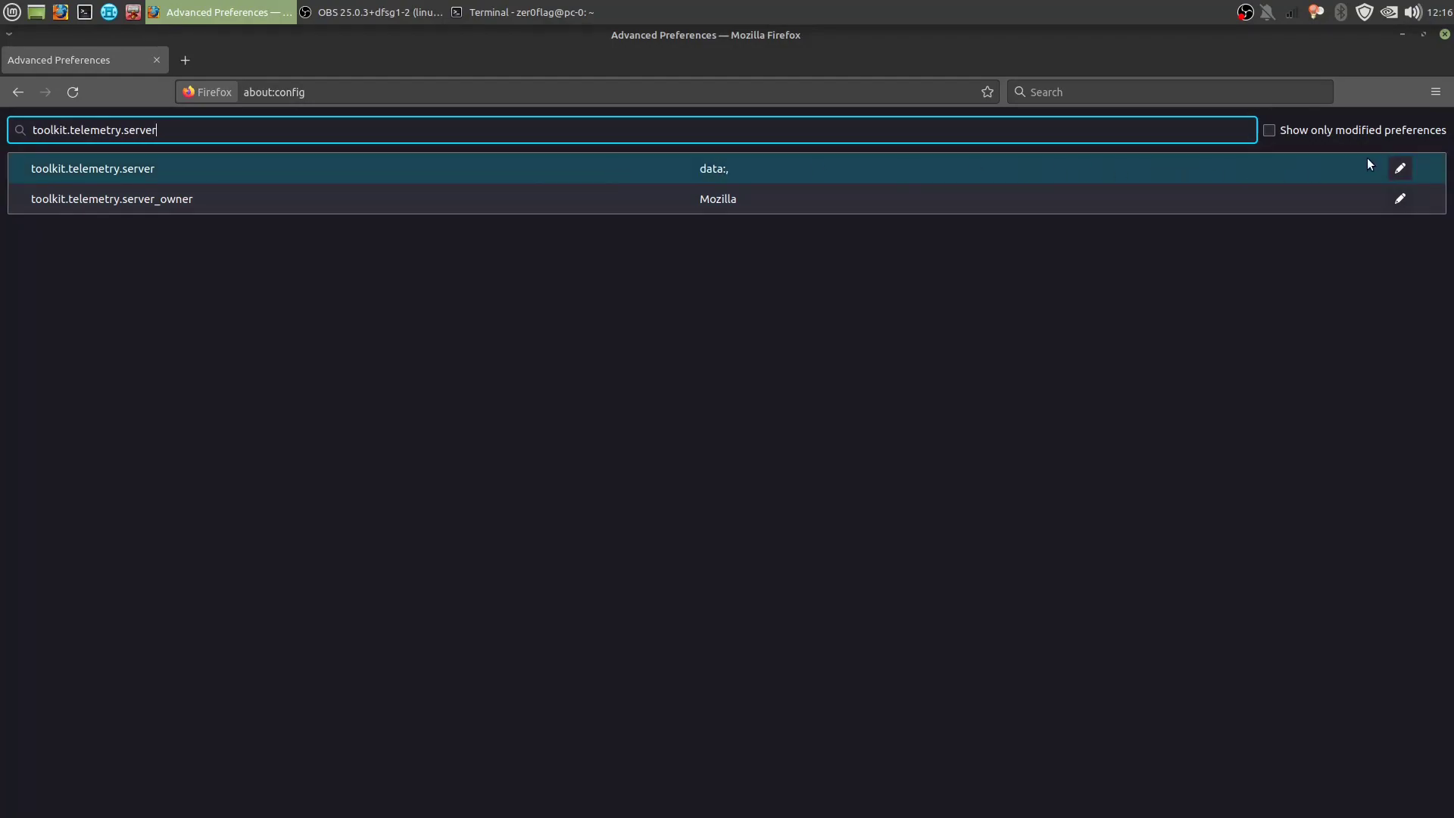
pyautogui.click(1399, 168)
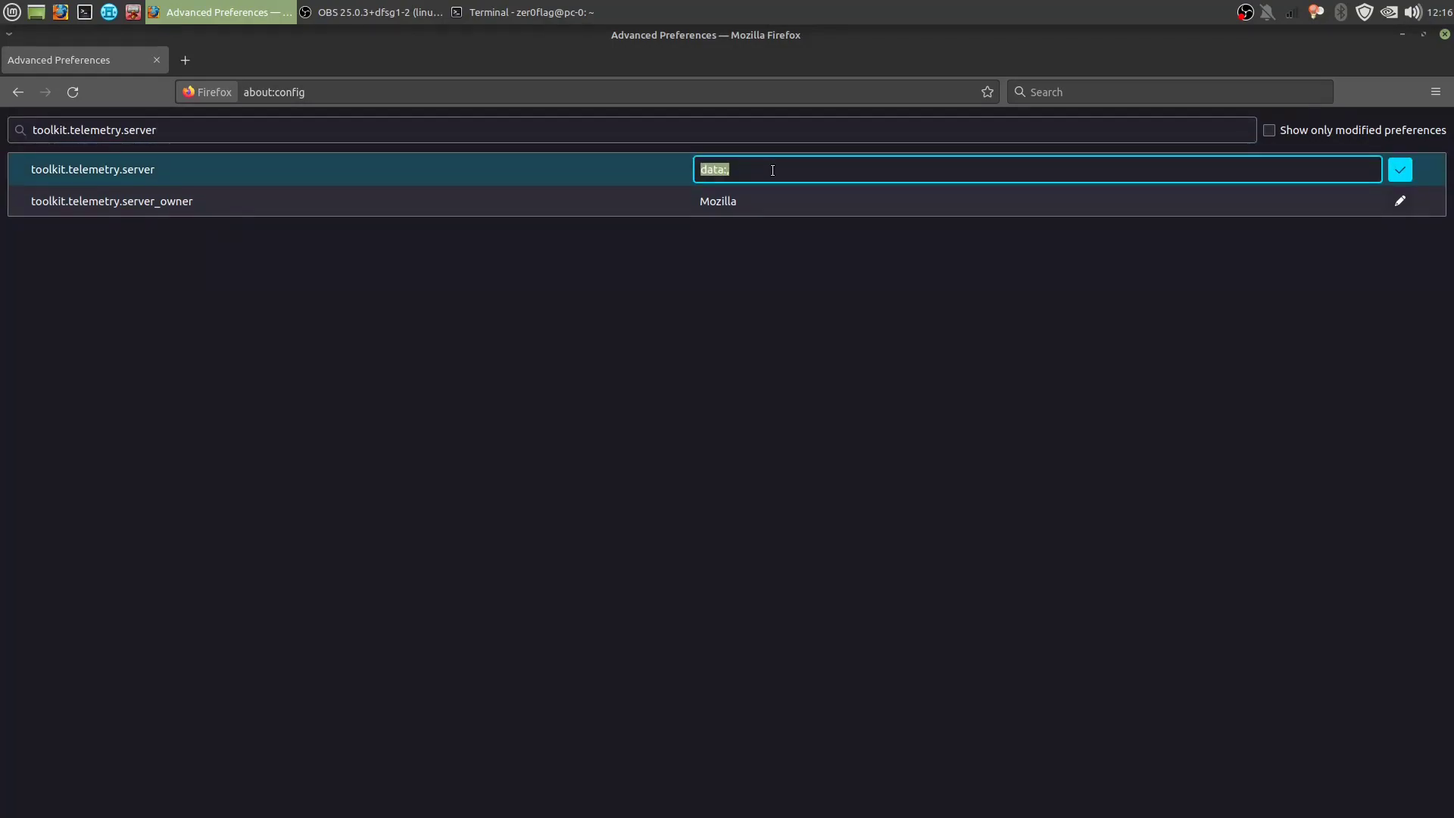
pyautogui.write('""')
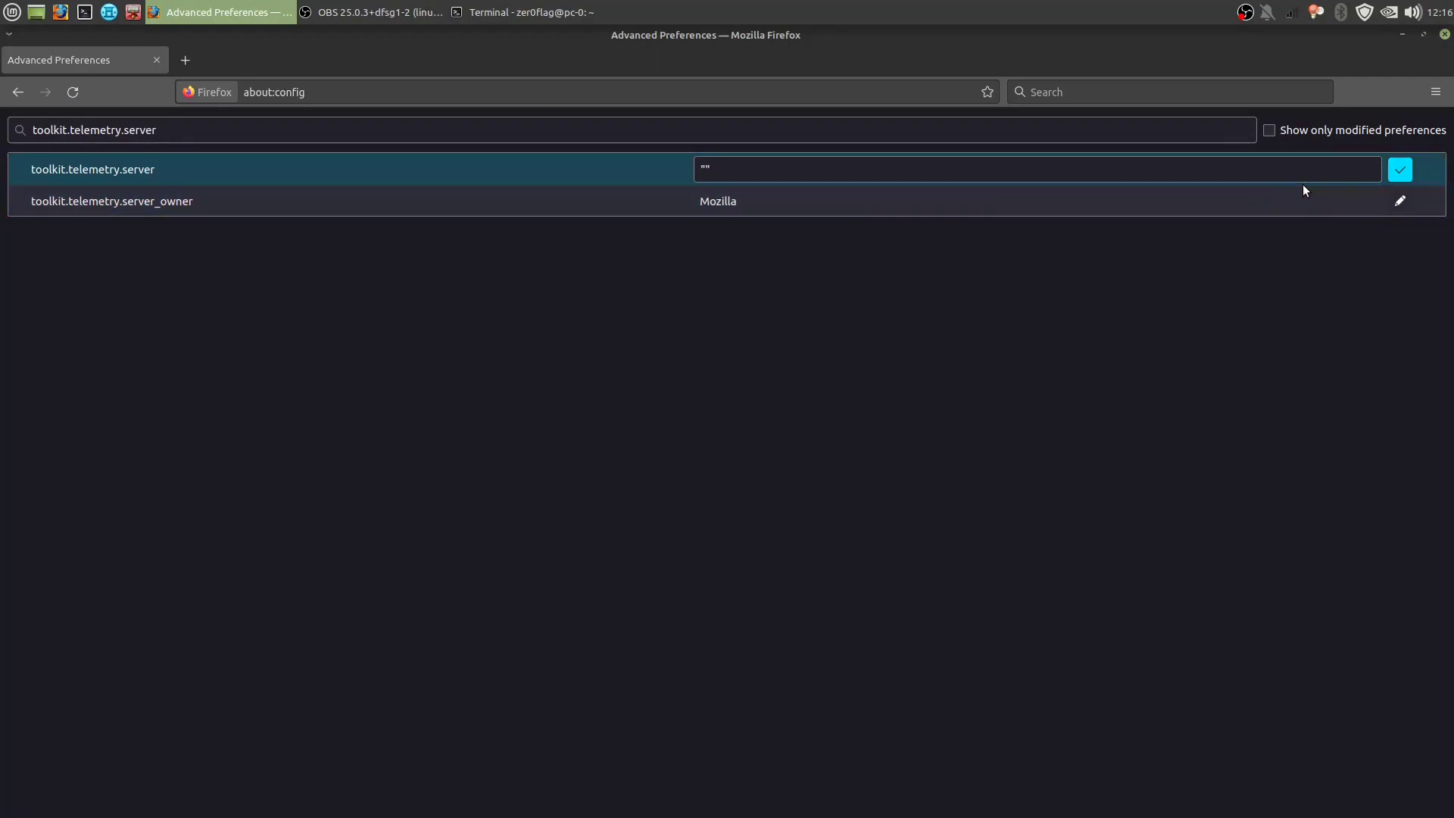
pyautogui.click(1399, 201)
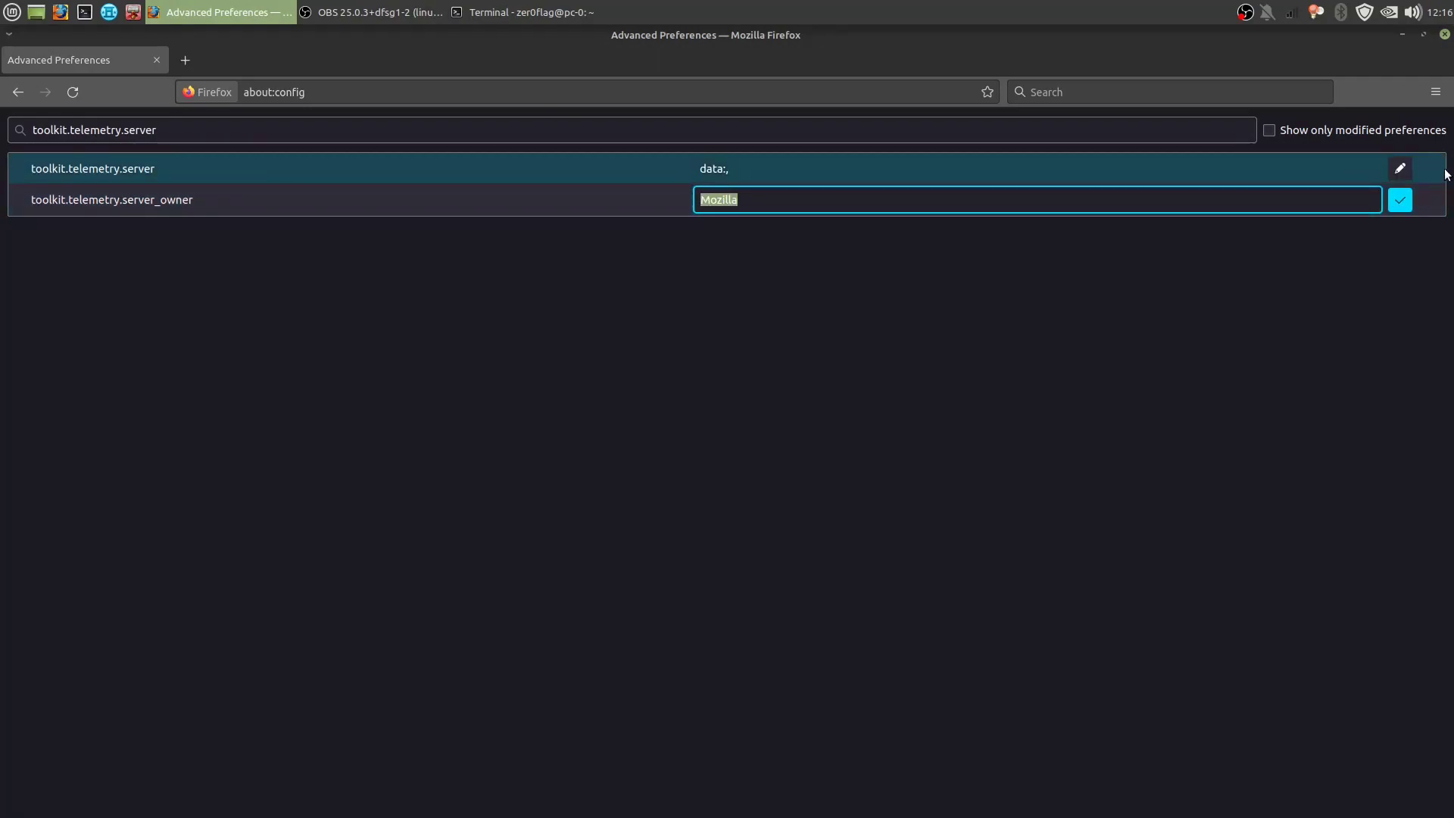
pyautogui.click(1399, 168)
pyautogui.write('""')
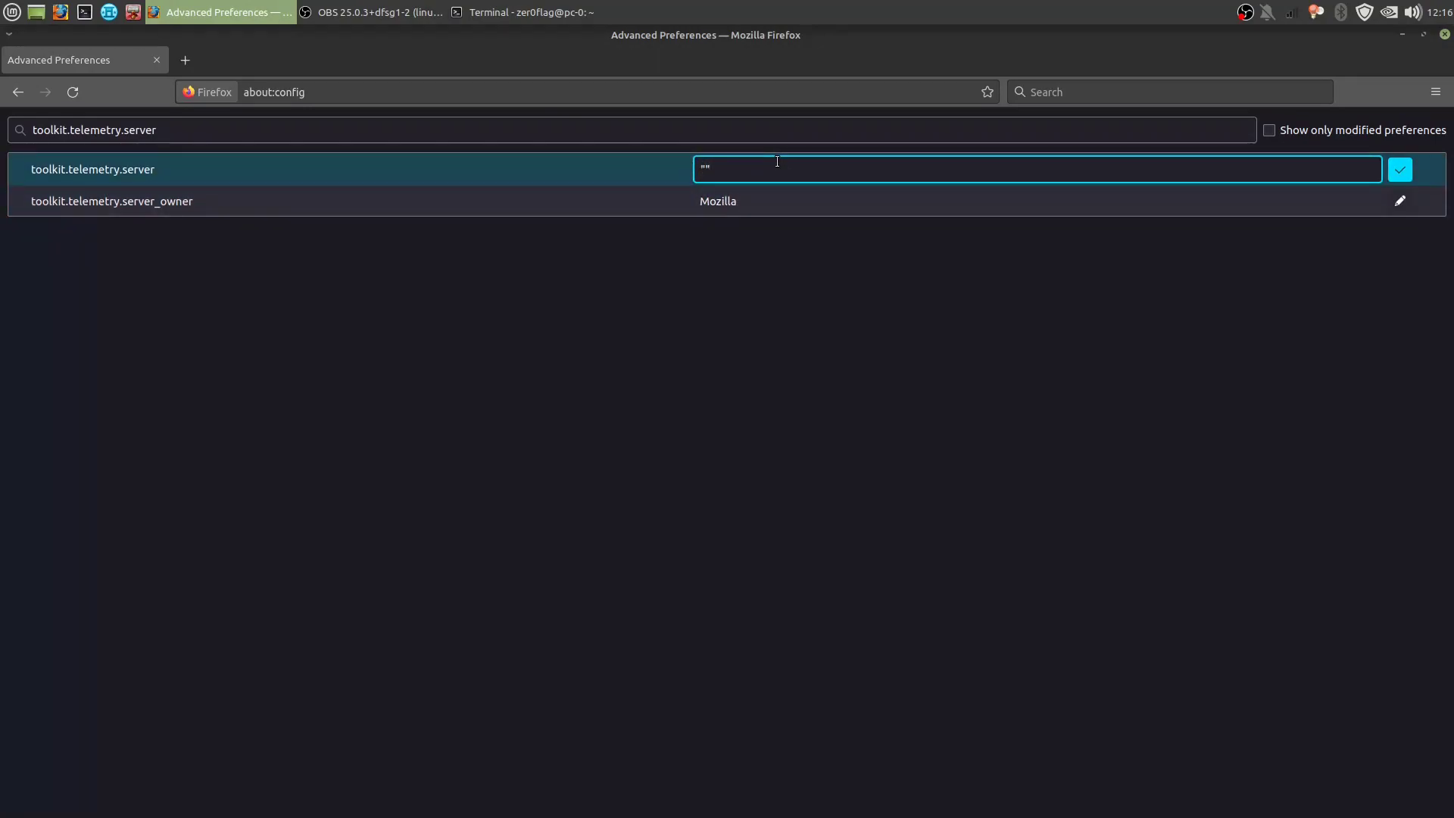
pyautogui.press('BackSpace')
pyautogui.press('BackSpace')
pyautogui.click(1399, 170)
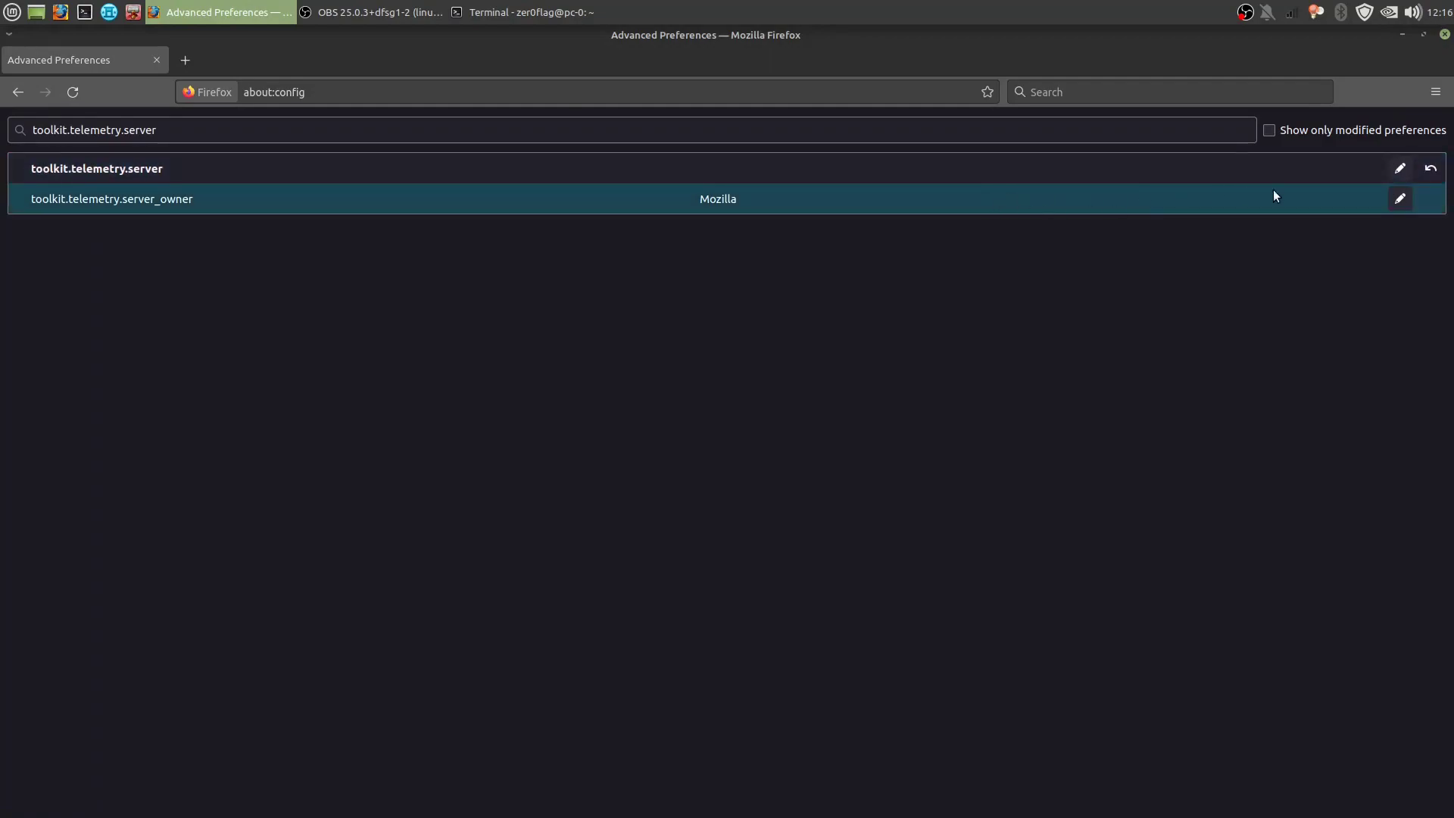
pyautogui.click(1400, 199)
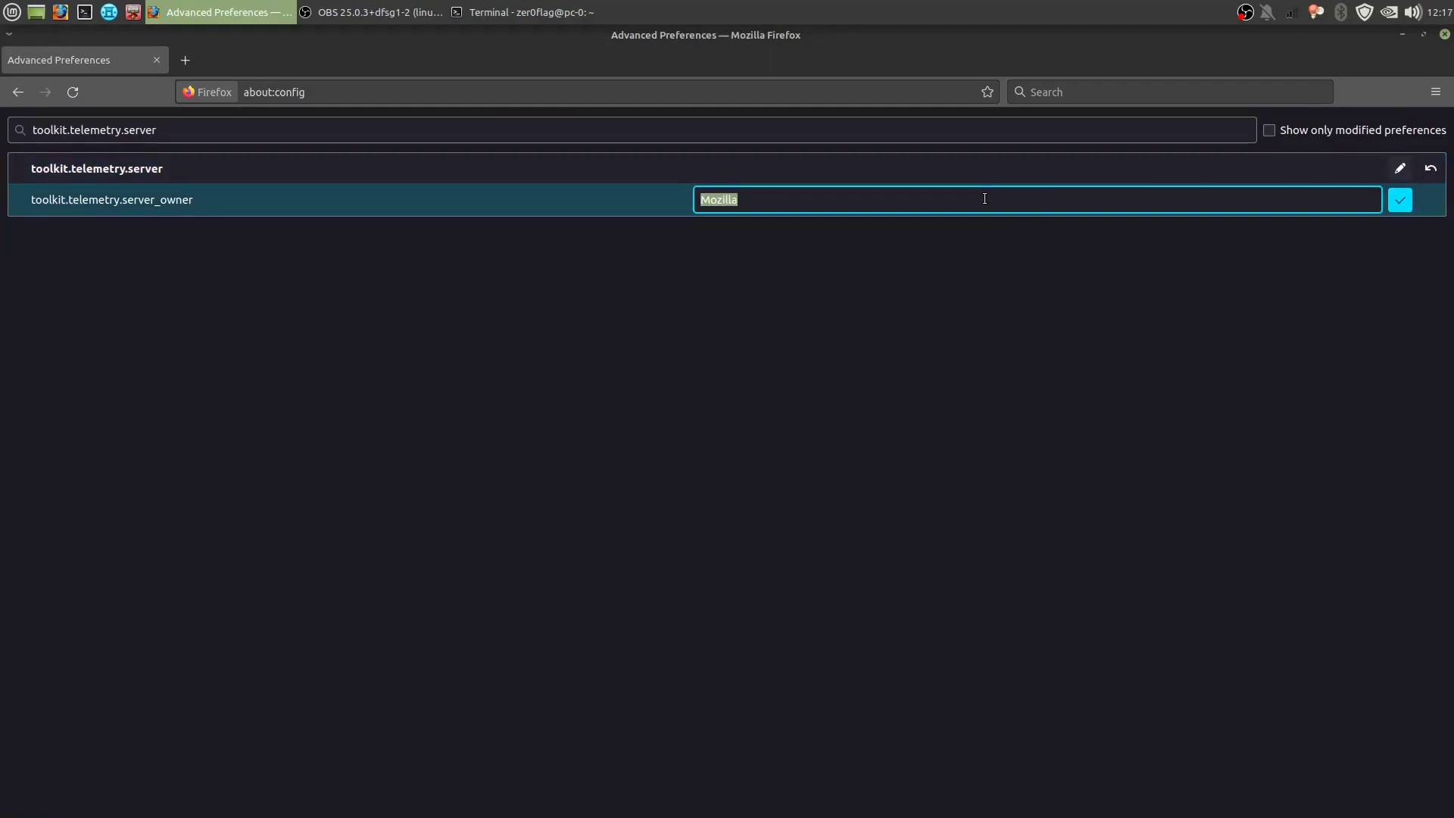
pyautogui.press('BackSpace')
pyautogui.click(1399, 200)
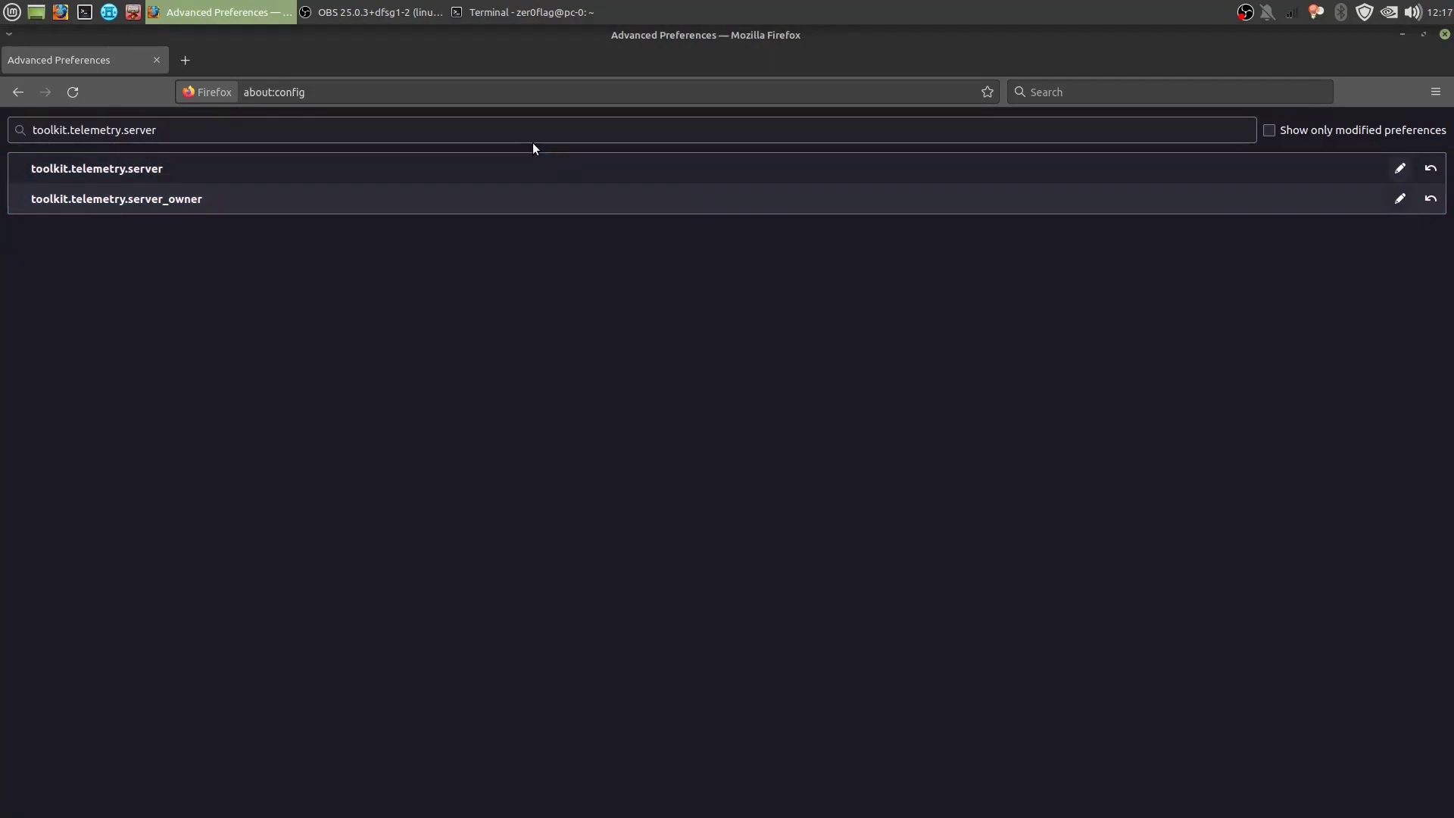
# Clear the preference search and look up toolkit.telemetry.unified
pyautogui.click(310, 97)
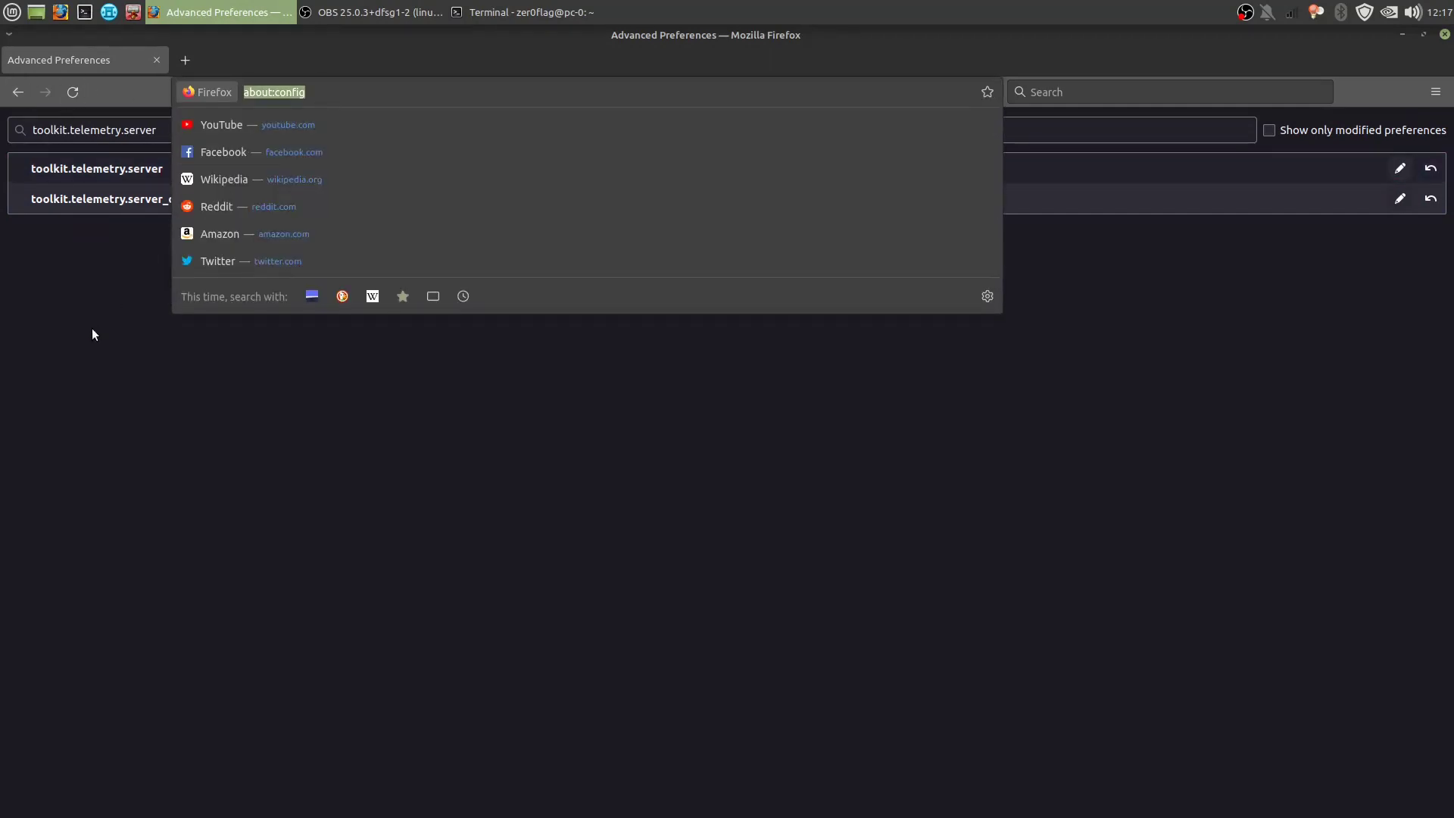
pyautogui.click(182, 129)
pyautogui.tripleClick(182, 130)
pyautogui.press('BackSpace')
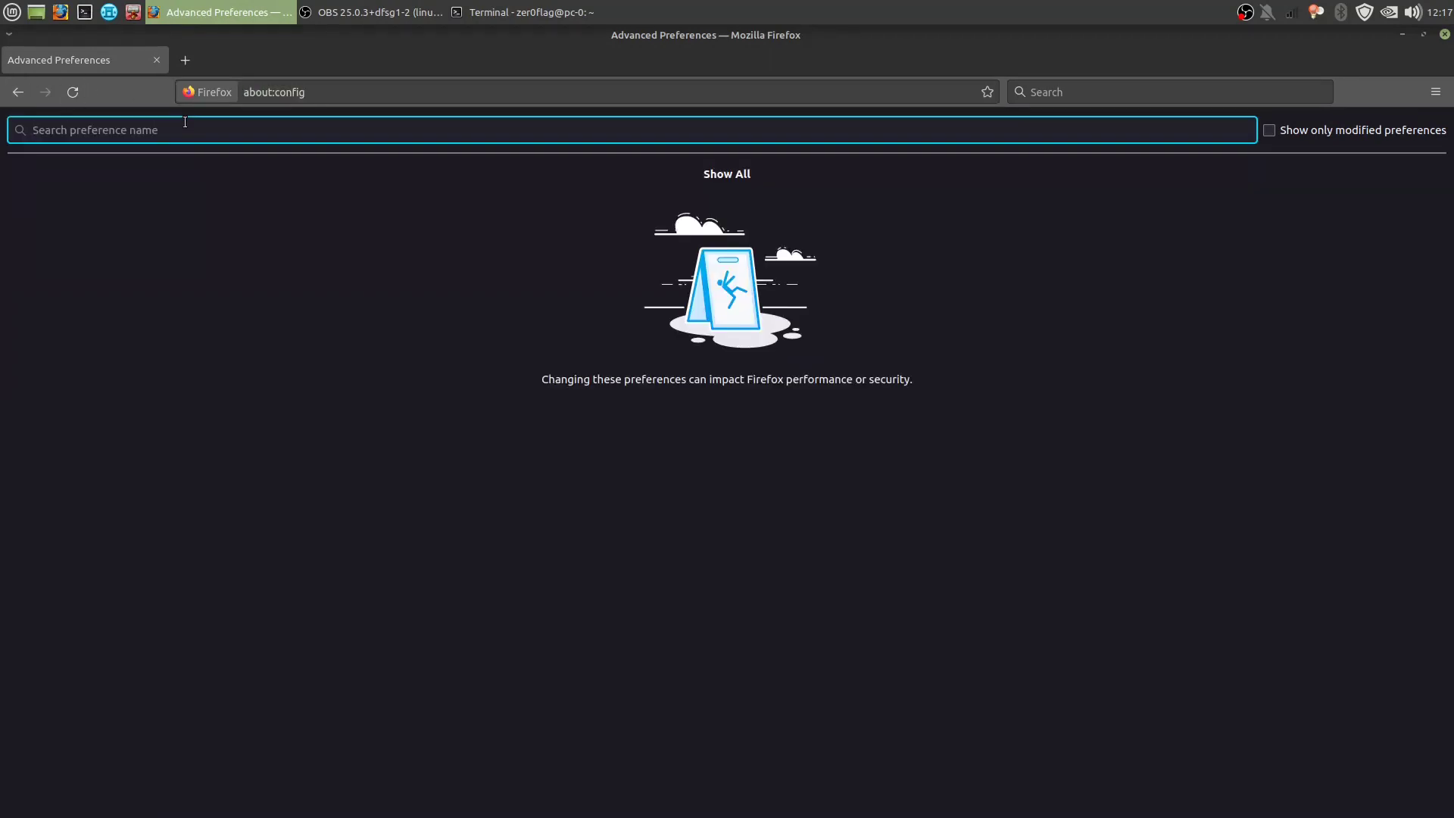
pyautogui.hotkey('alt', 'Tab')
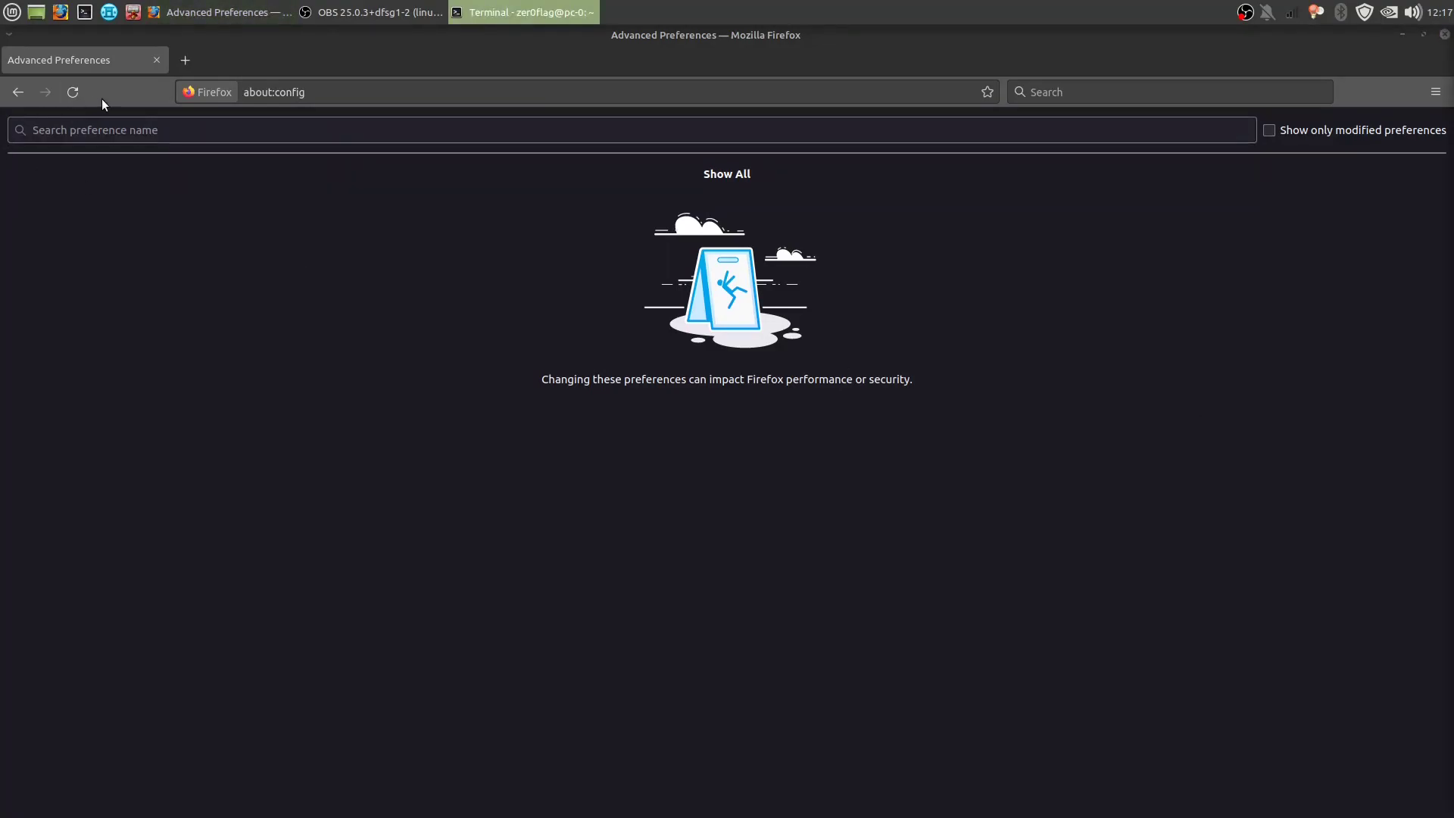
pyautogui.hotkey('alt', 'Tab')
pyautogui.write('toolkit.telemetry.unified')
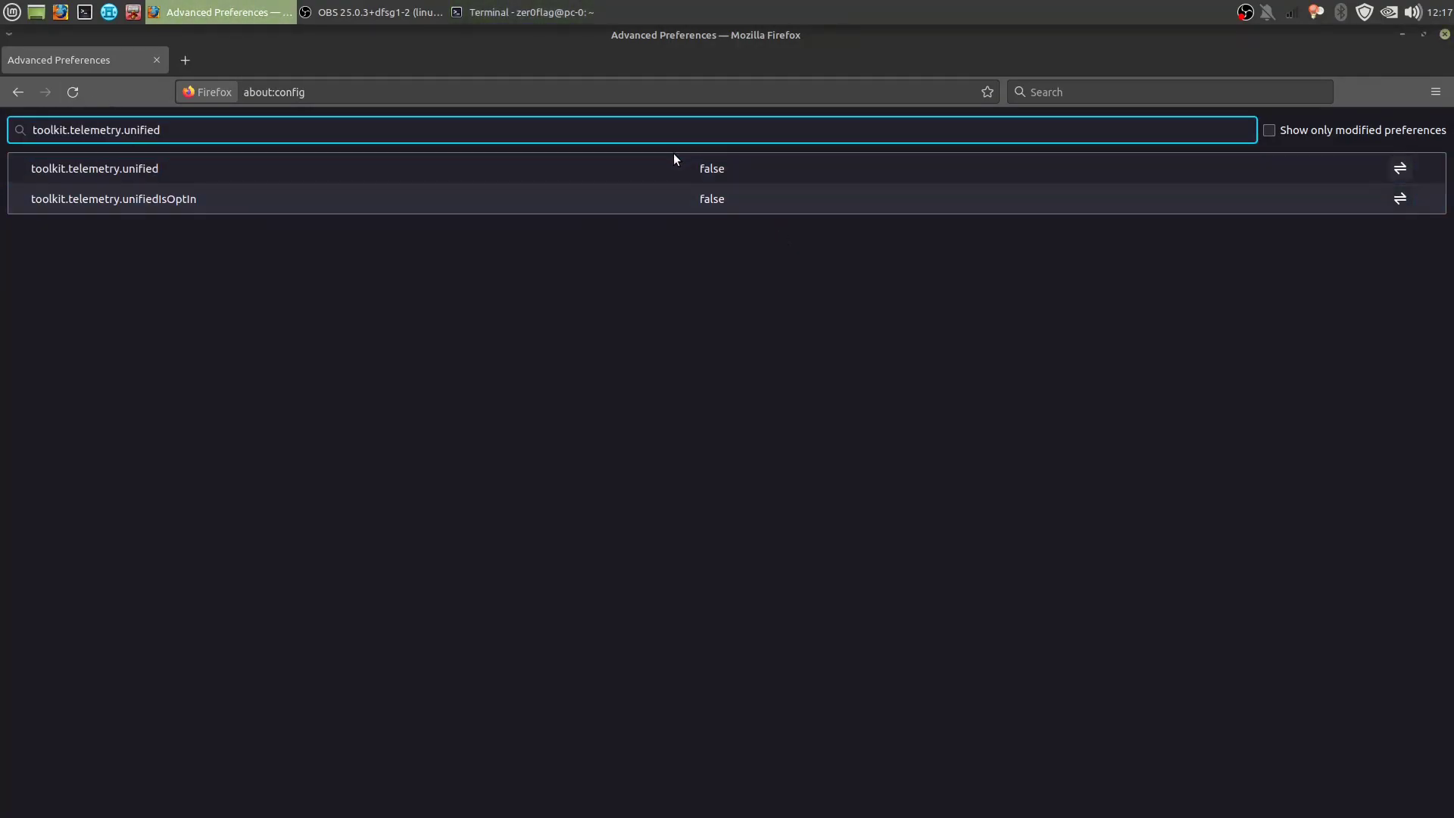
pyautogui.hotkey('alt', 'Tab')
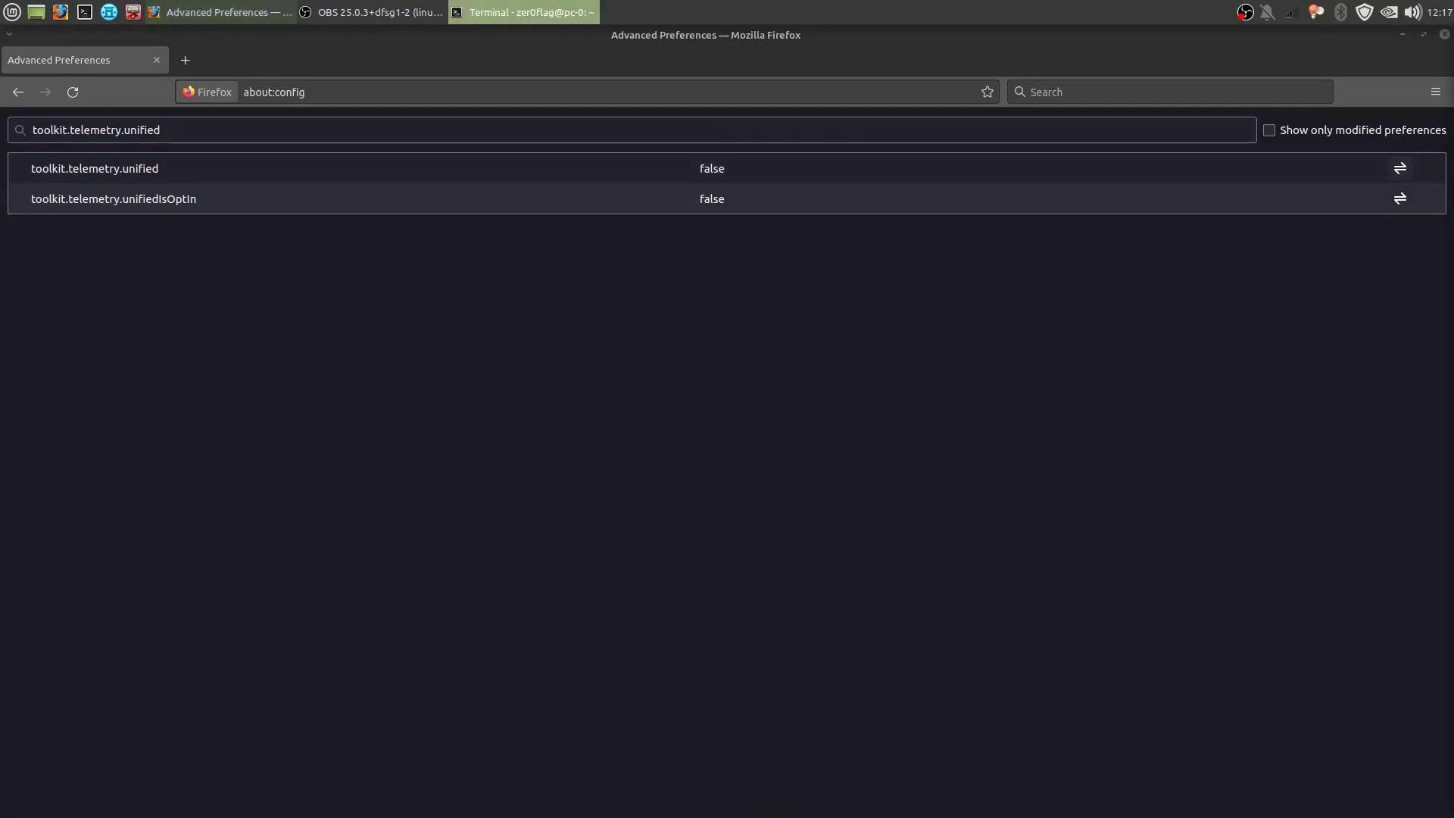
# Search includePocket and set both the new-tab and synced includePocket preferences to false
pyautogui.click(253, 138)
pyautogui.hotkey('ctrl', 'a')
pyautogui.press('BackSpace')
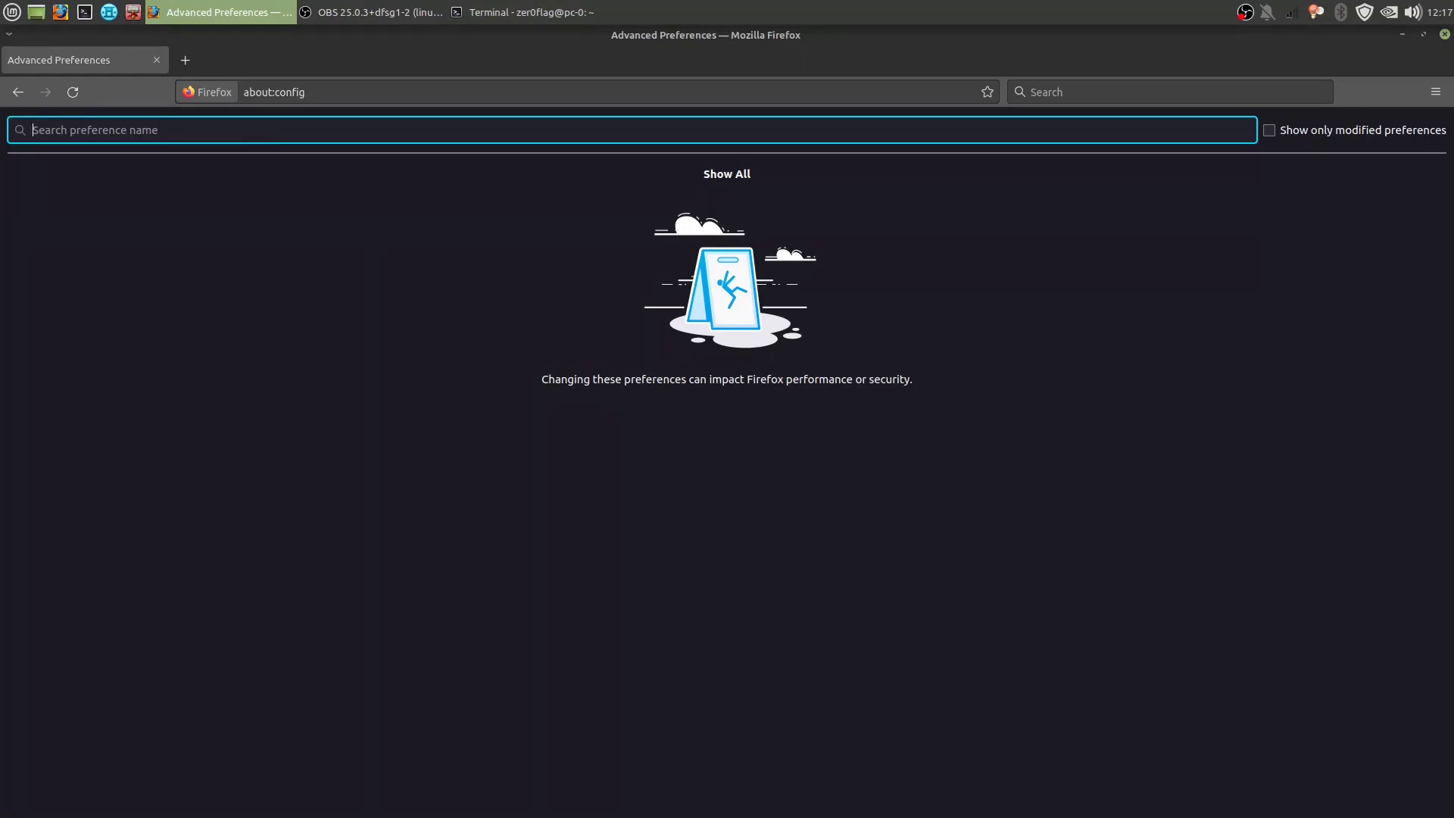
pyautogui.hotkey('alt', 'Tab')
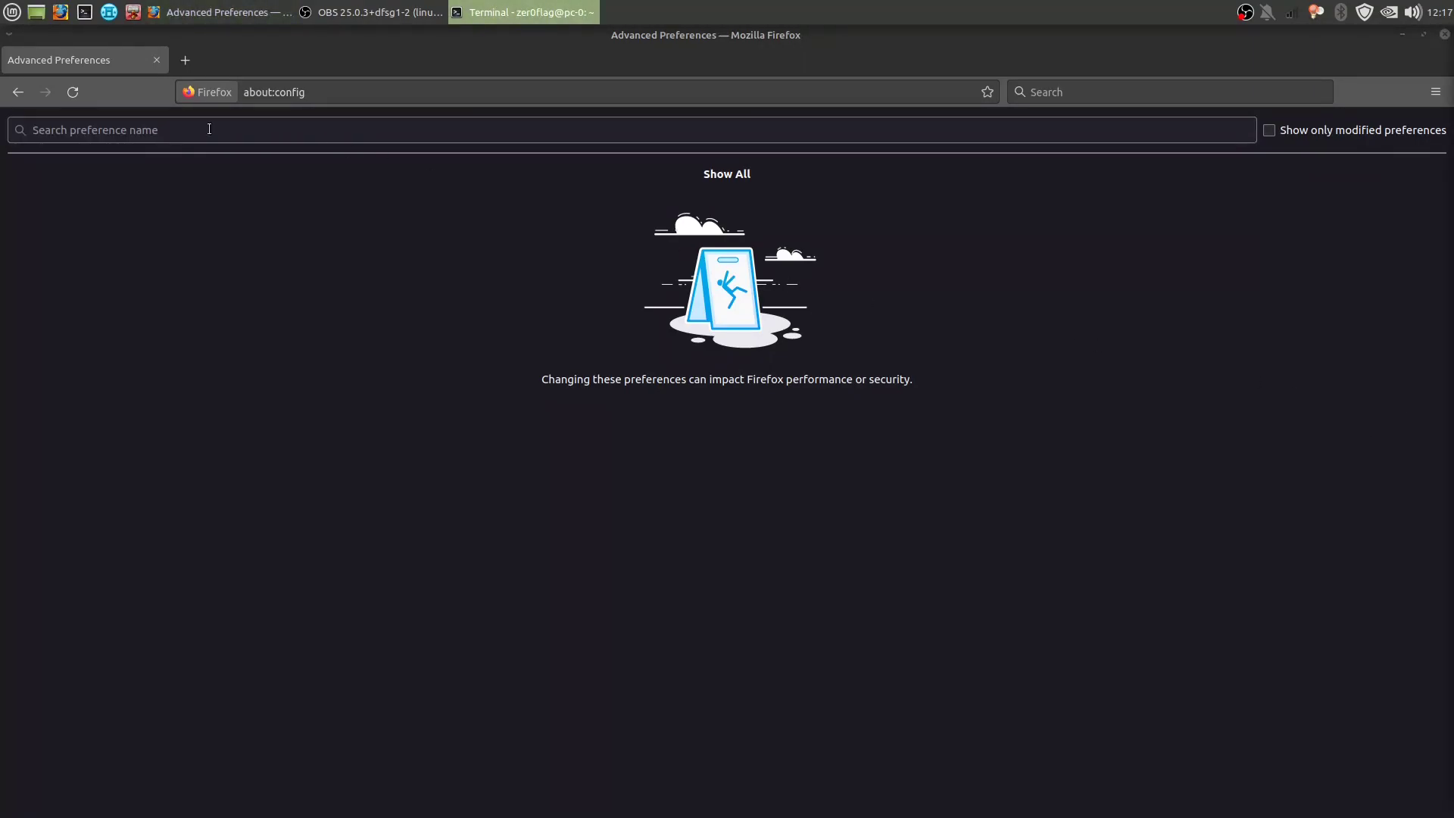
pyautogui.hotkey('alt', 'Tab')
pyautogui.write('browser.newtabpage.activity-stream.section.highlights.includePocket')
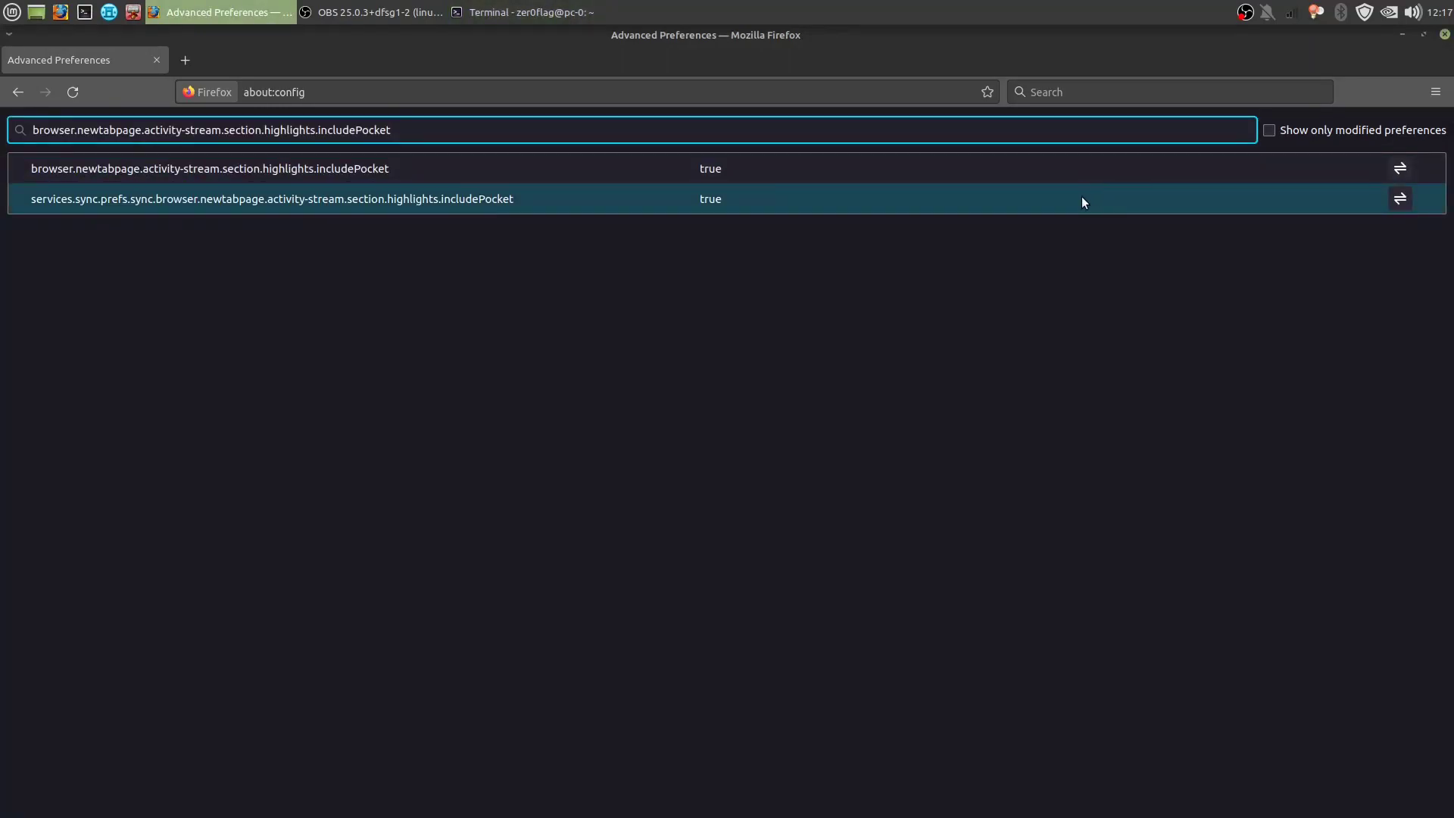
pyautogui.click(1400, 172)
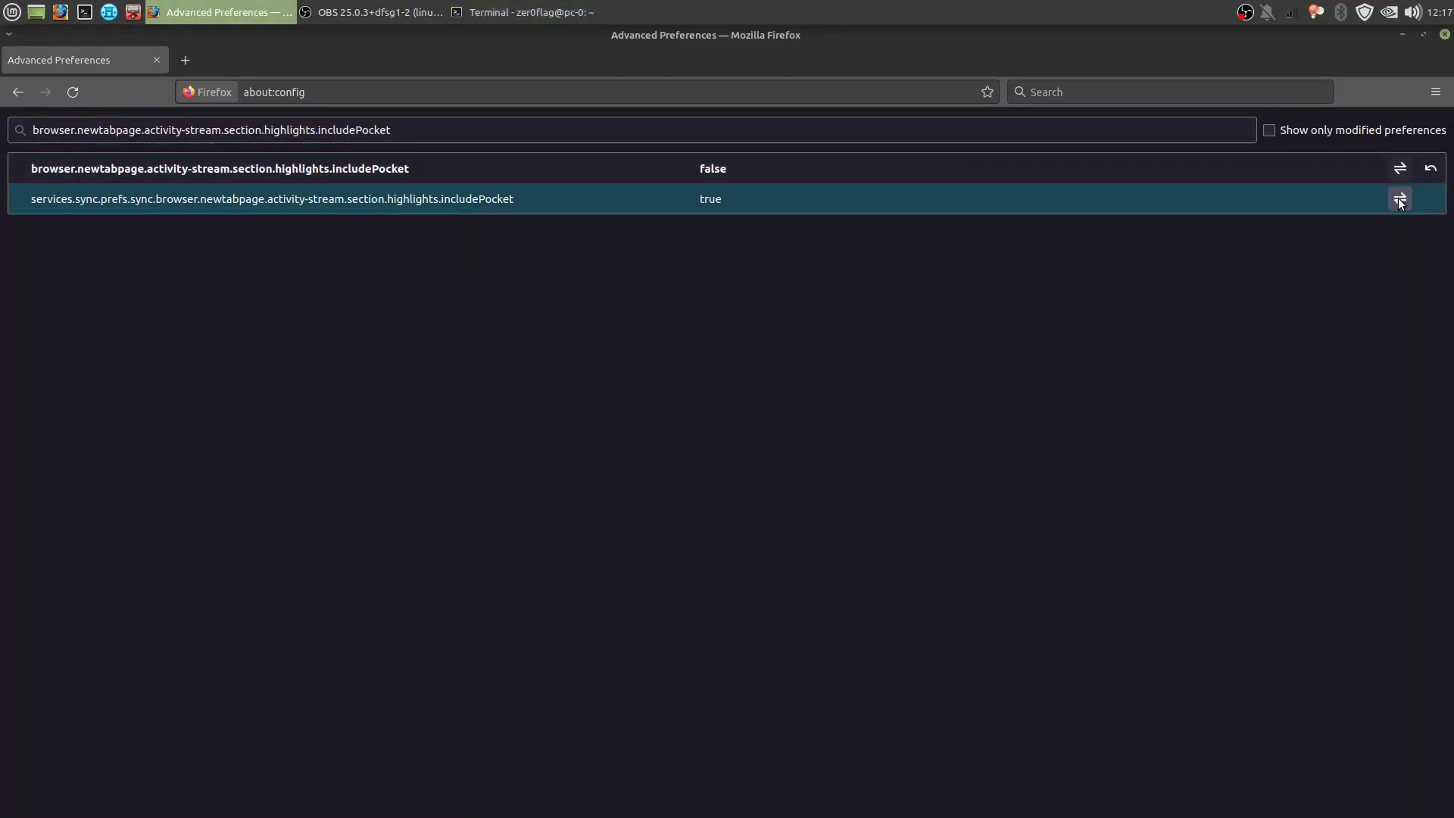
pyautogui.click(1399, 199)
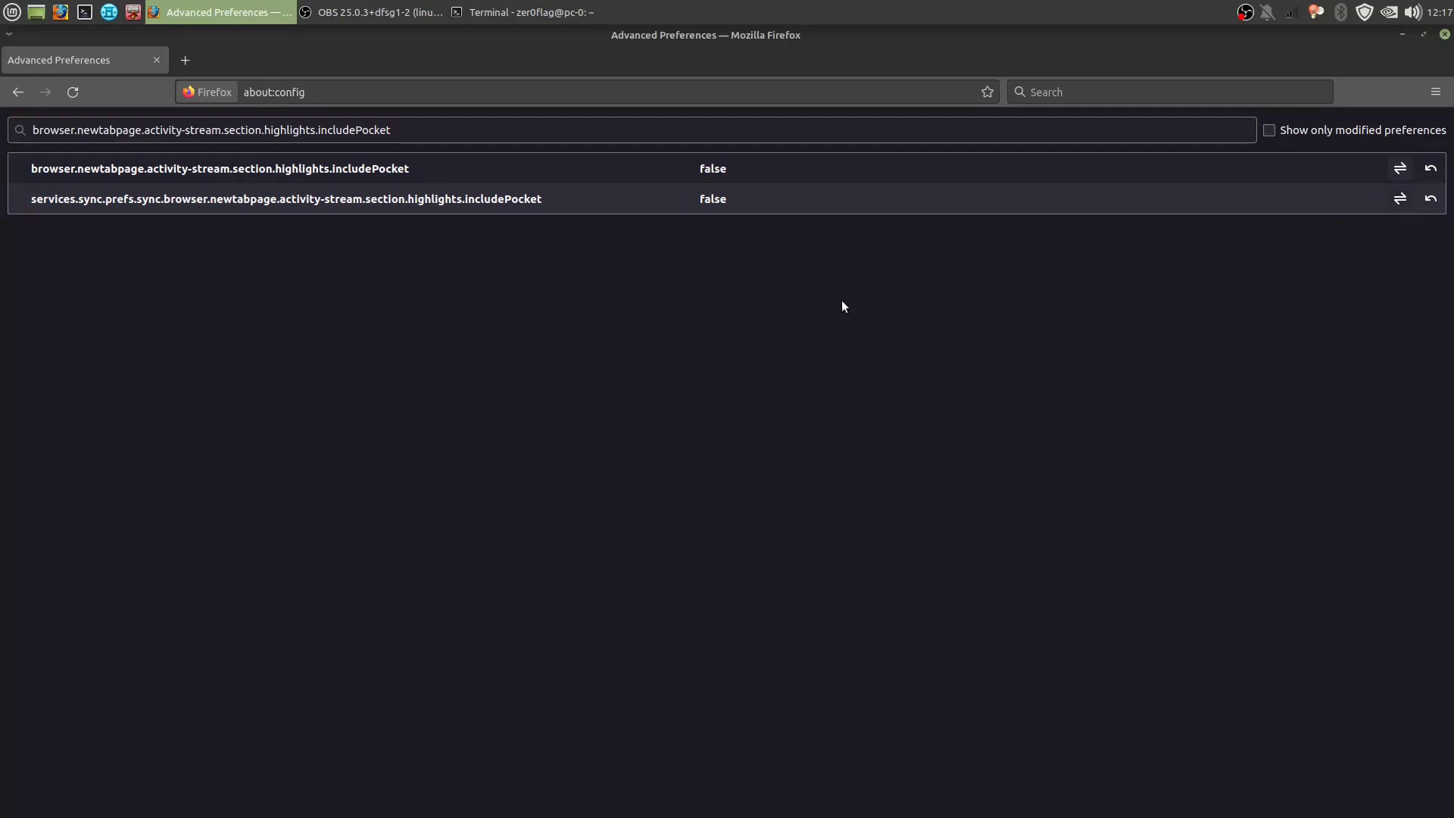
# Search extensions.pocket.enabled to confirm it is false
pyautogui.hotkey('alt', 'Tab')
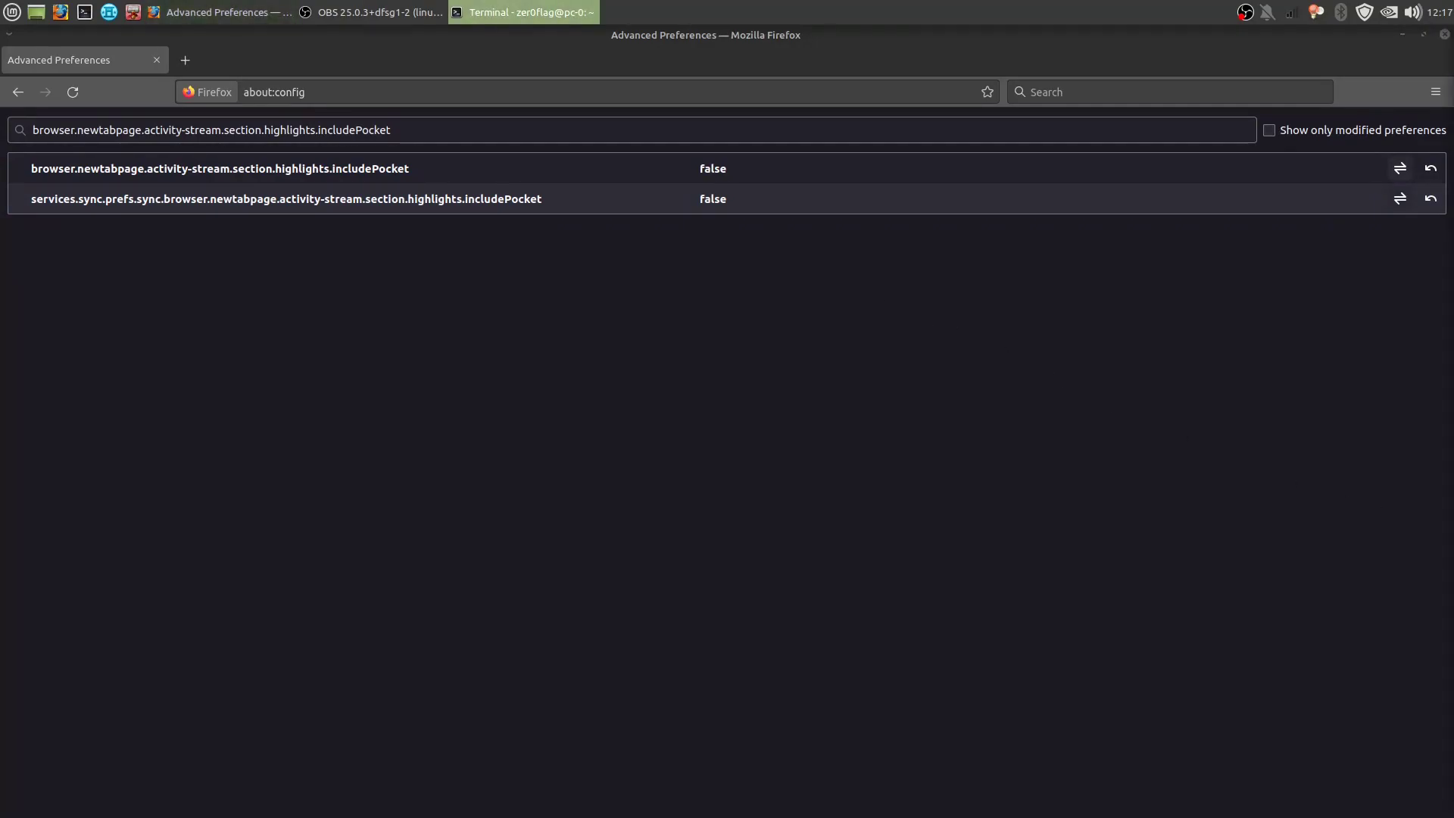
pyautogui.click(389, 133)
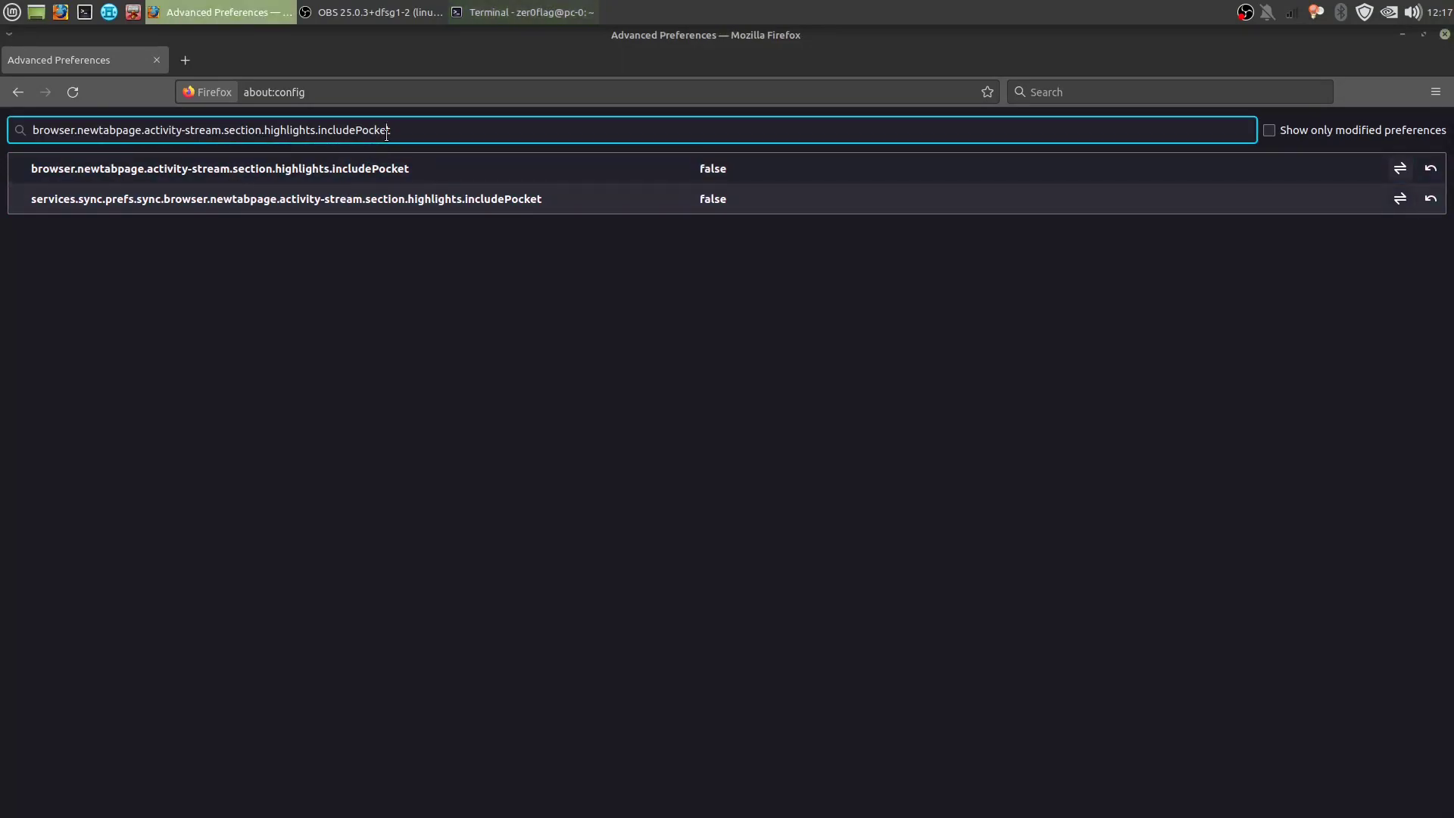
pyautogui.hotkey('ctrl', 'a')
pyautogui.write('extensions.pocket.enabled')
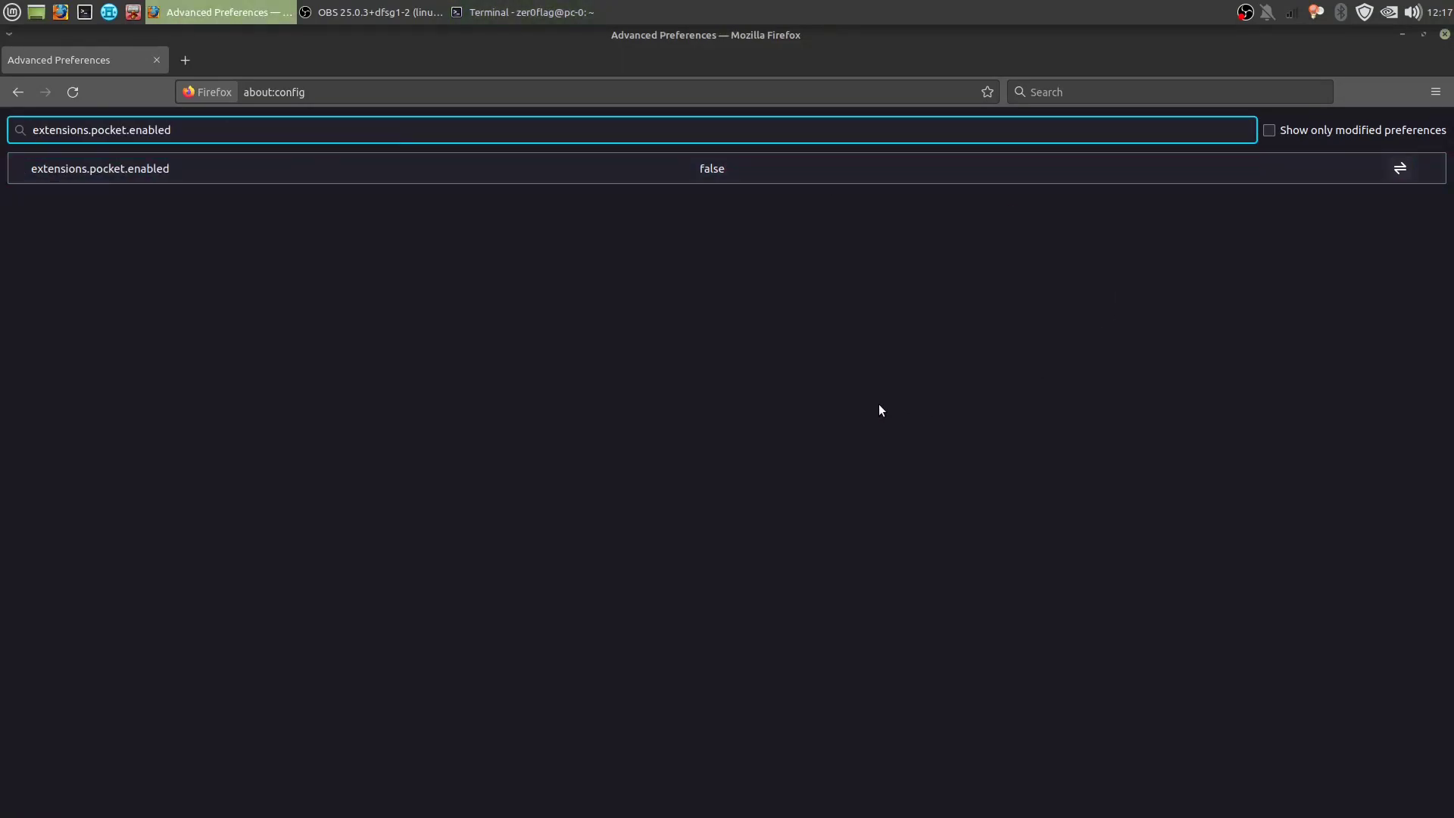
pyautogui.hotkey('alt', 'Tab')
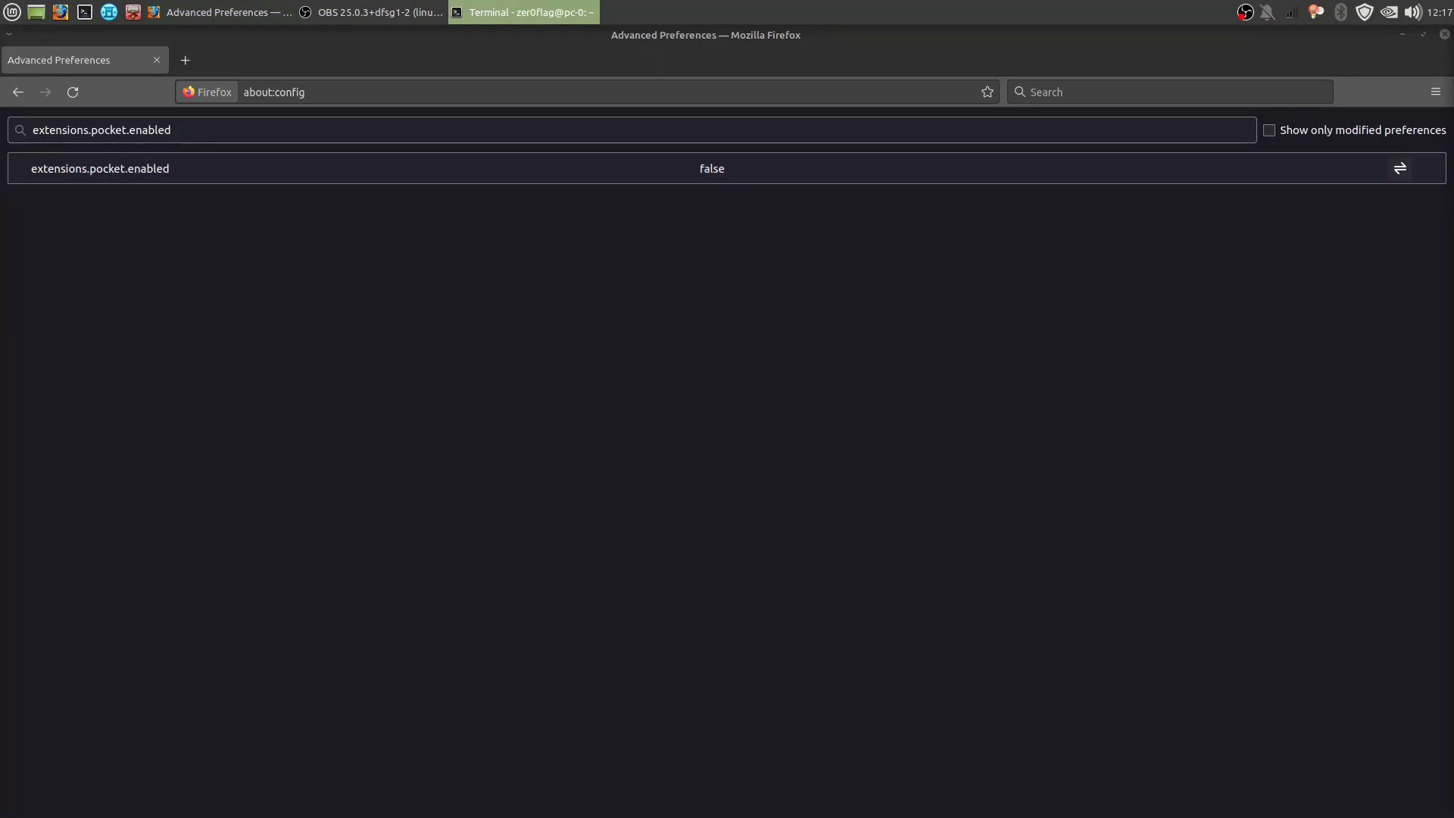
# Search network.dns.disablePrefetch and set disablePrefetchFromHTTPS to false
pyautogui.click(489, 249)
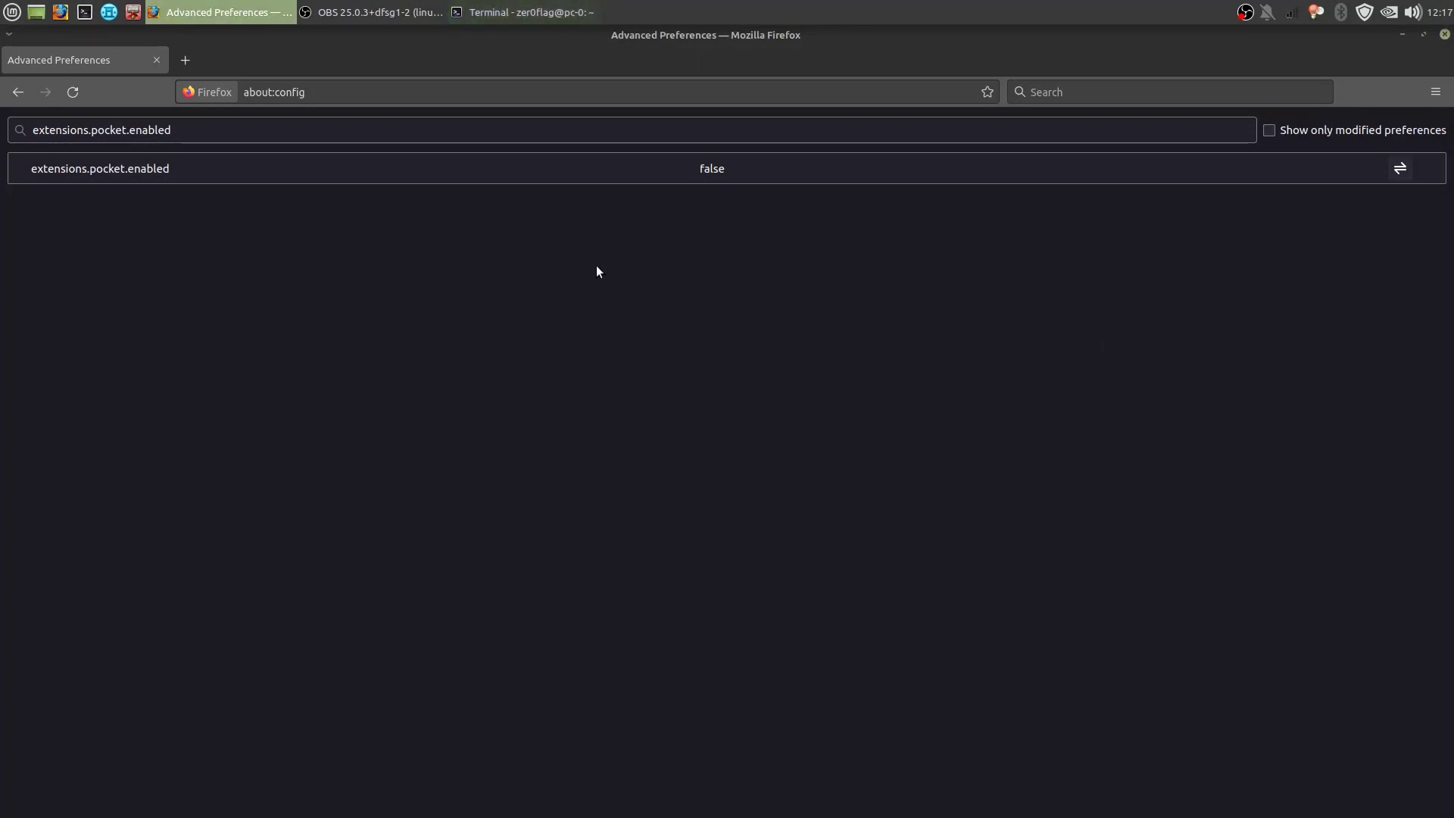
pyautogui.tripleClick(198, 134)
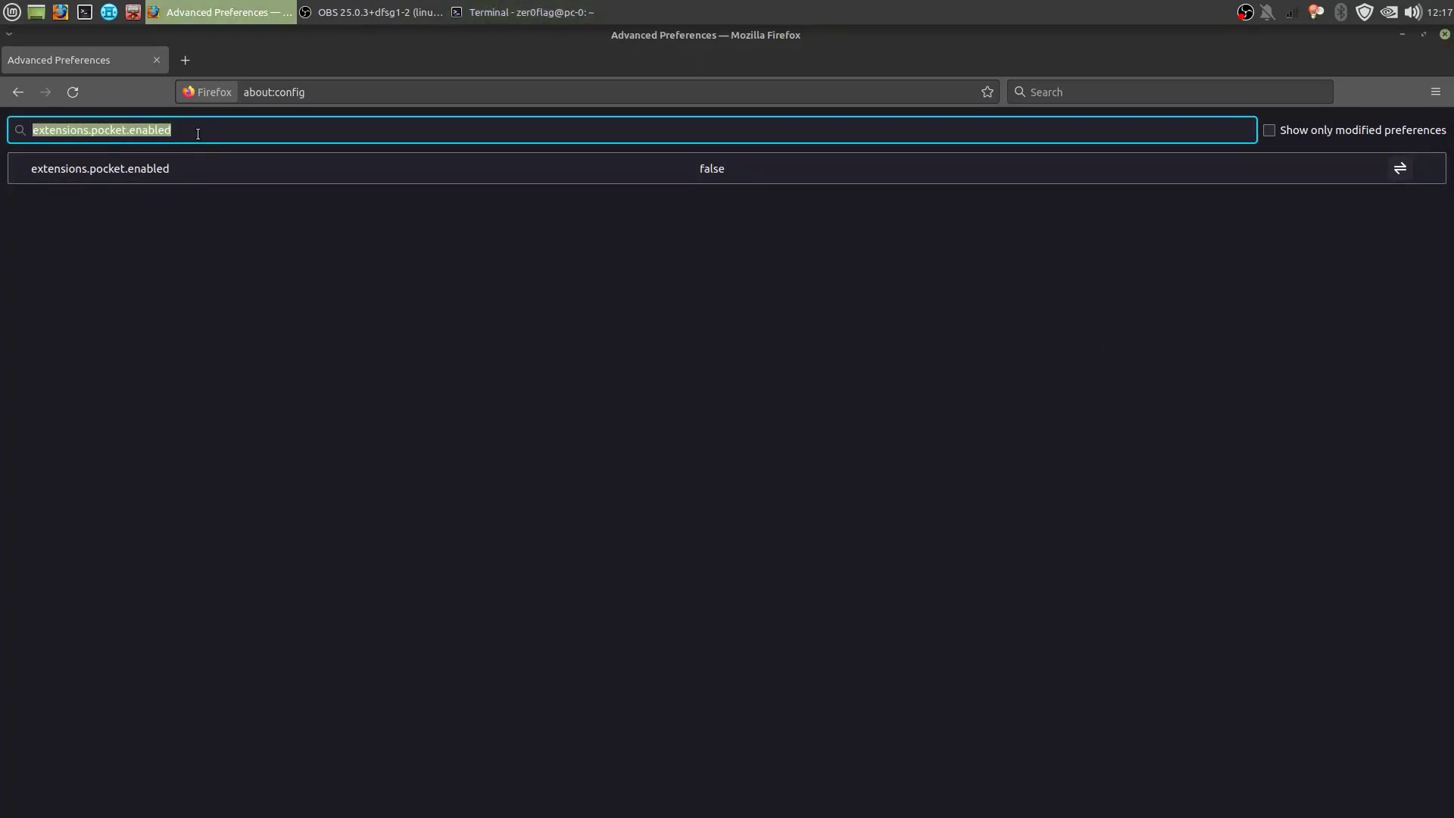
pyautogui.press('BackSpace')
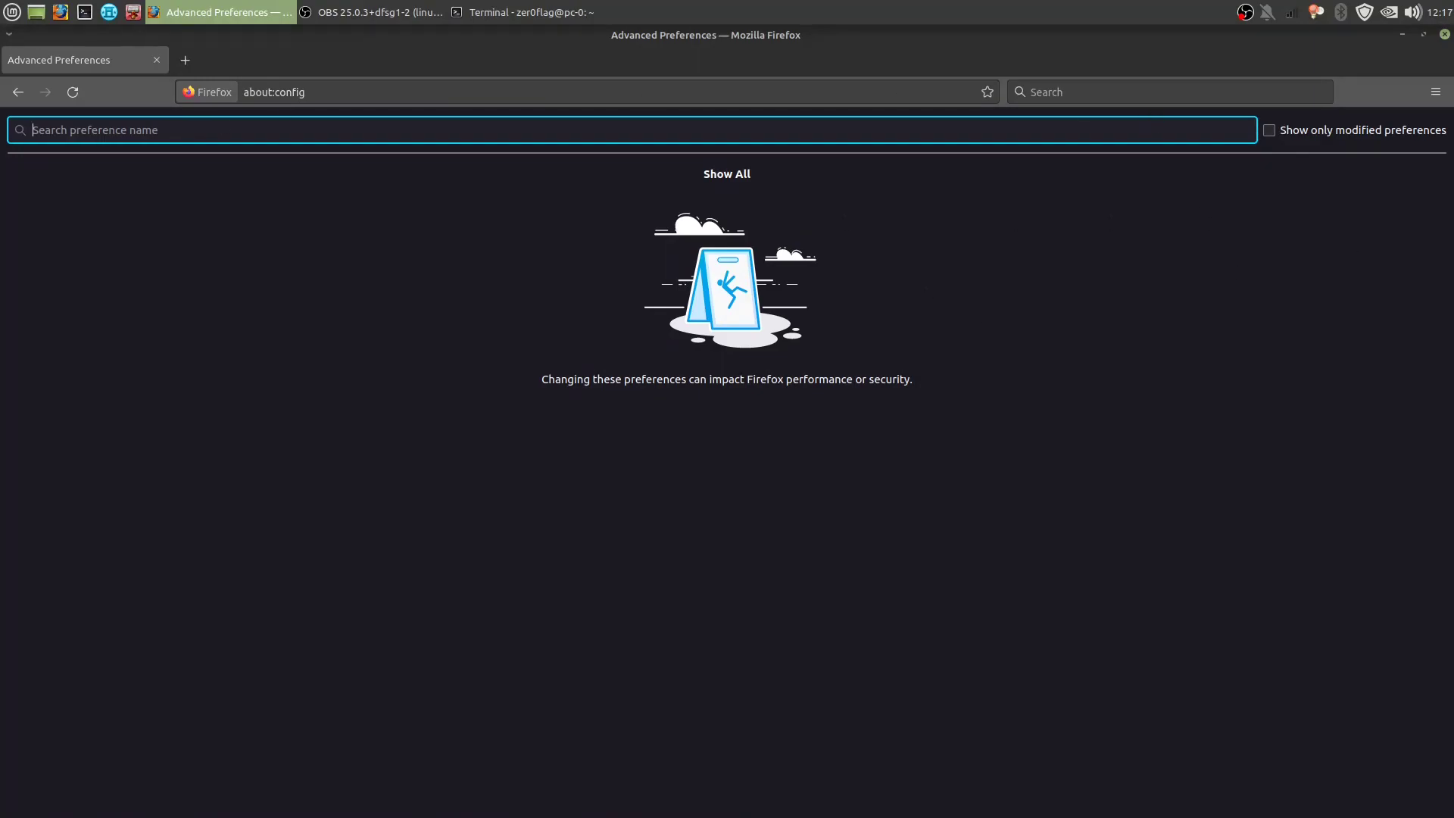
pyautogui.hotkey('alt', 'Tab')
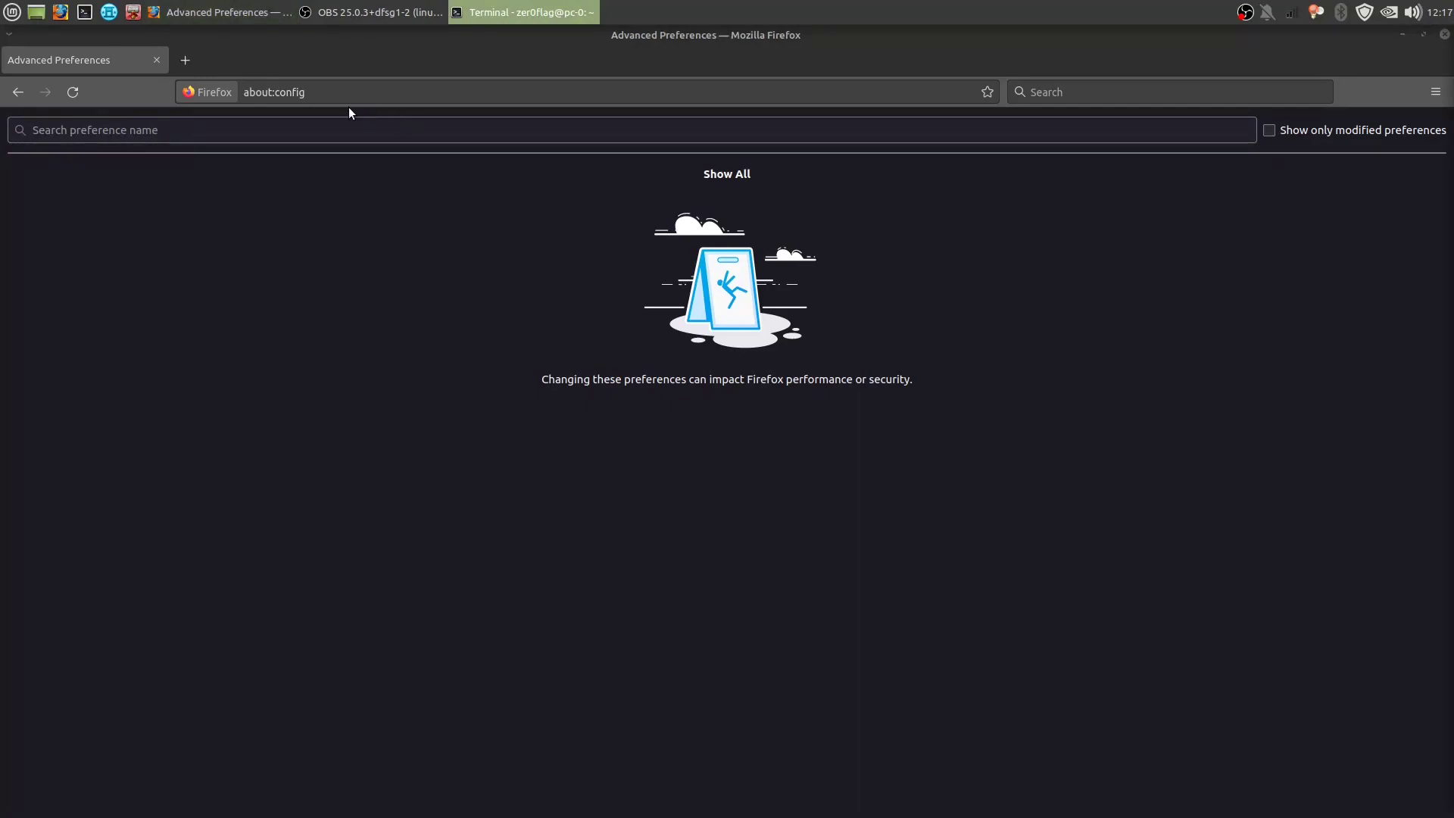
pyautogui.click(307, 120)
pyautogui.write('network.dns.disablePrefetch')
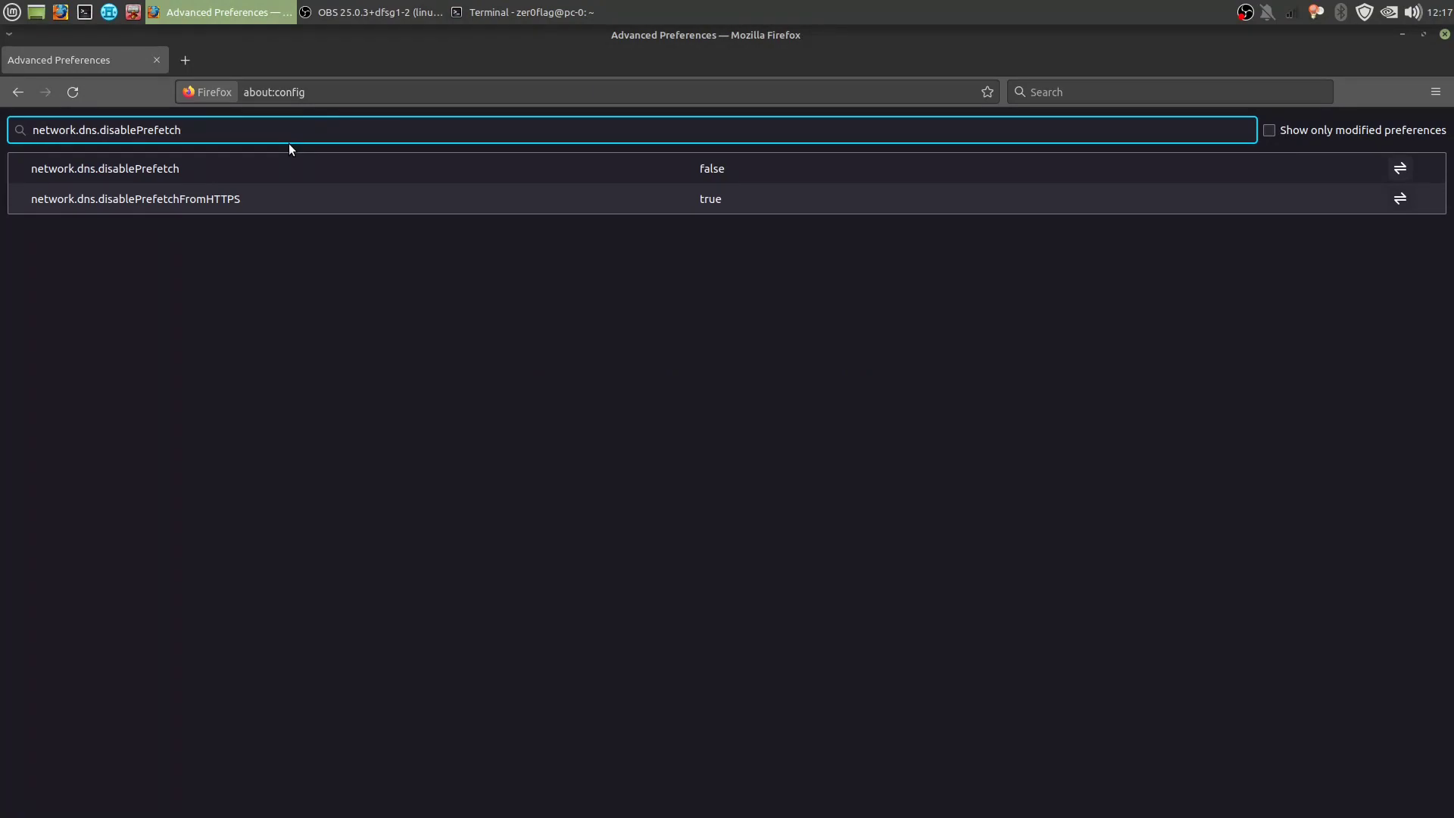
pyautogui.click(1399, 198)
# Set network.prefetch-next to false and clear the preference search
pyautogui.click(354, 131)
pyautogui.hotkey('ctrl', 'a')
pyautogui.press('BackSpace')
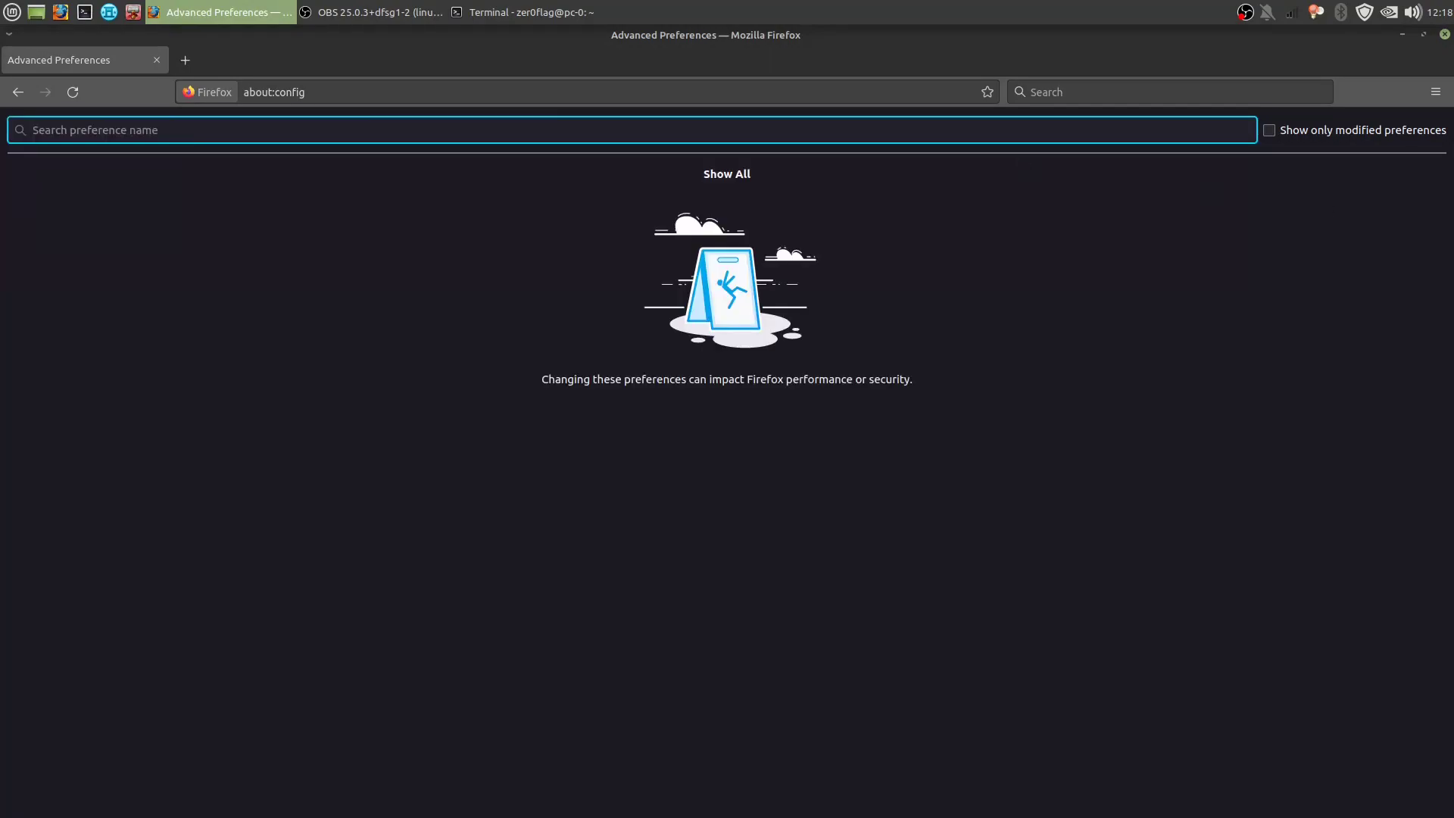
pyautogui.hotkey('alt', 'Tab')
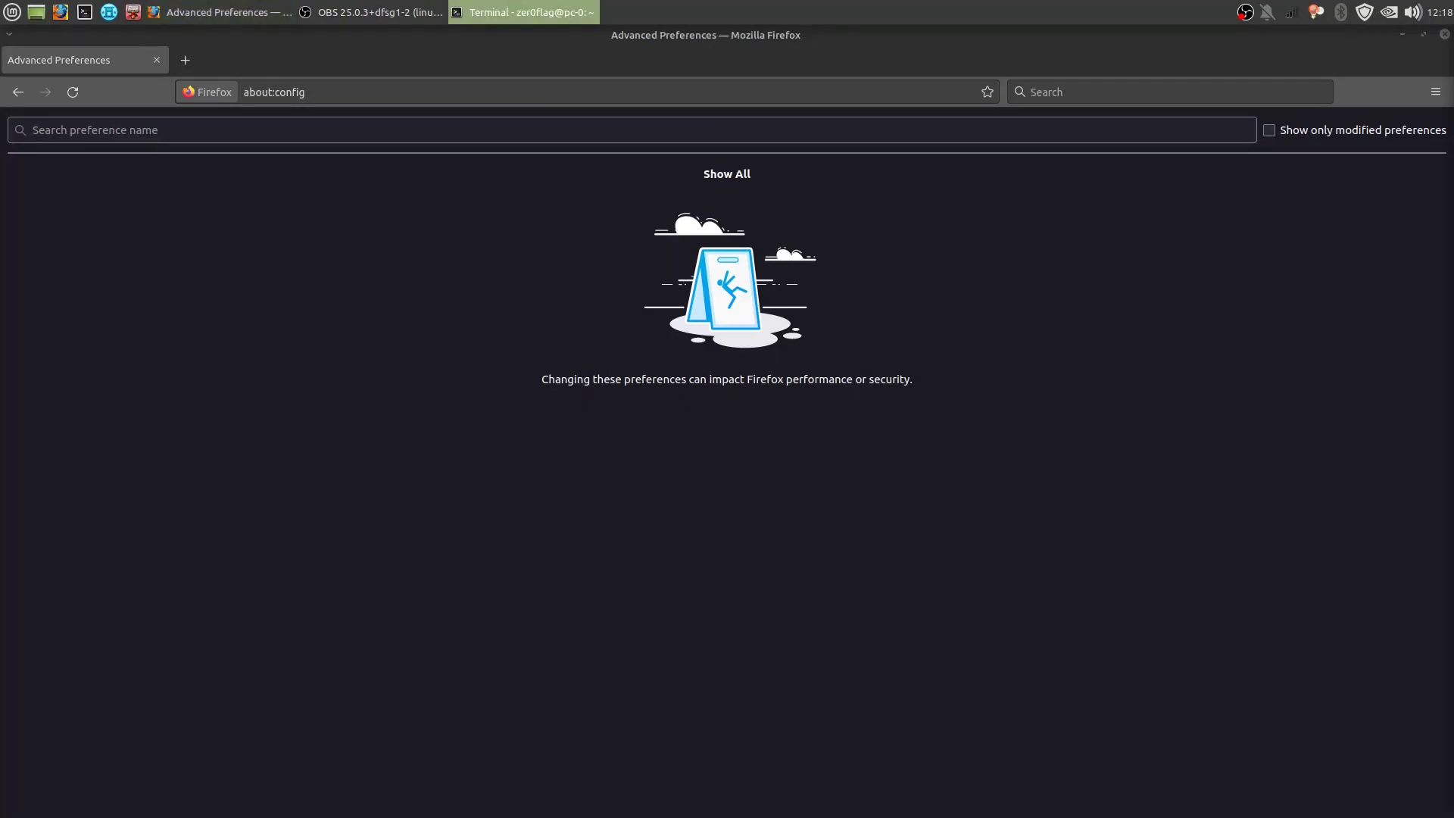
pyautogui.click(96, 123)
pyautogui.write('network.prefetch-next')
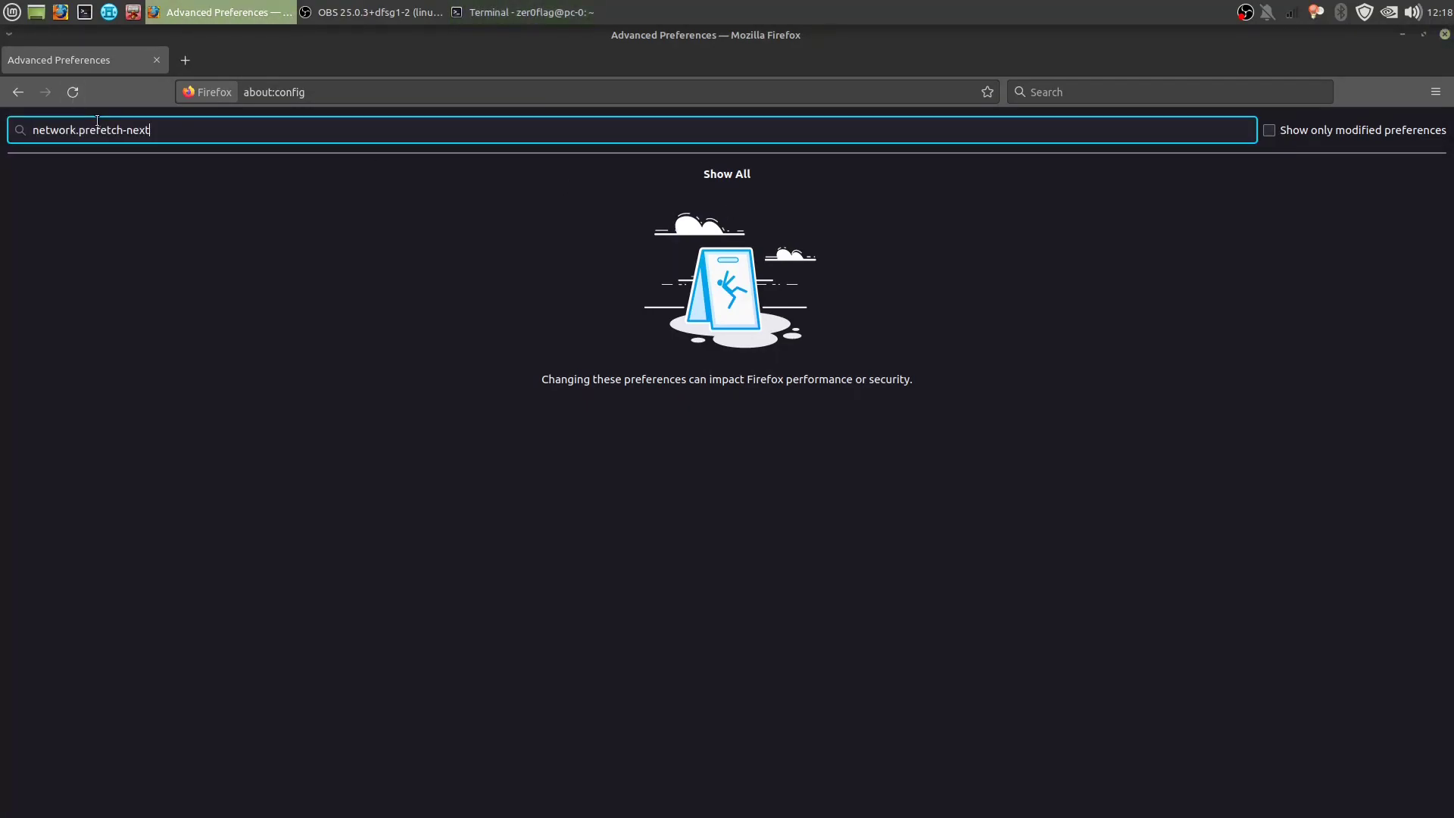
pyautogui.click(1397, 169)
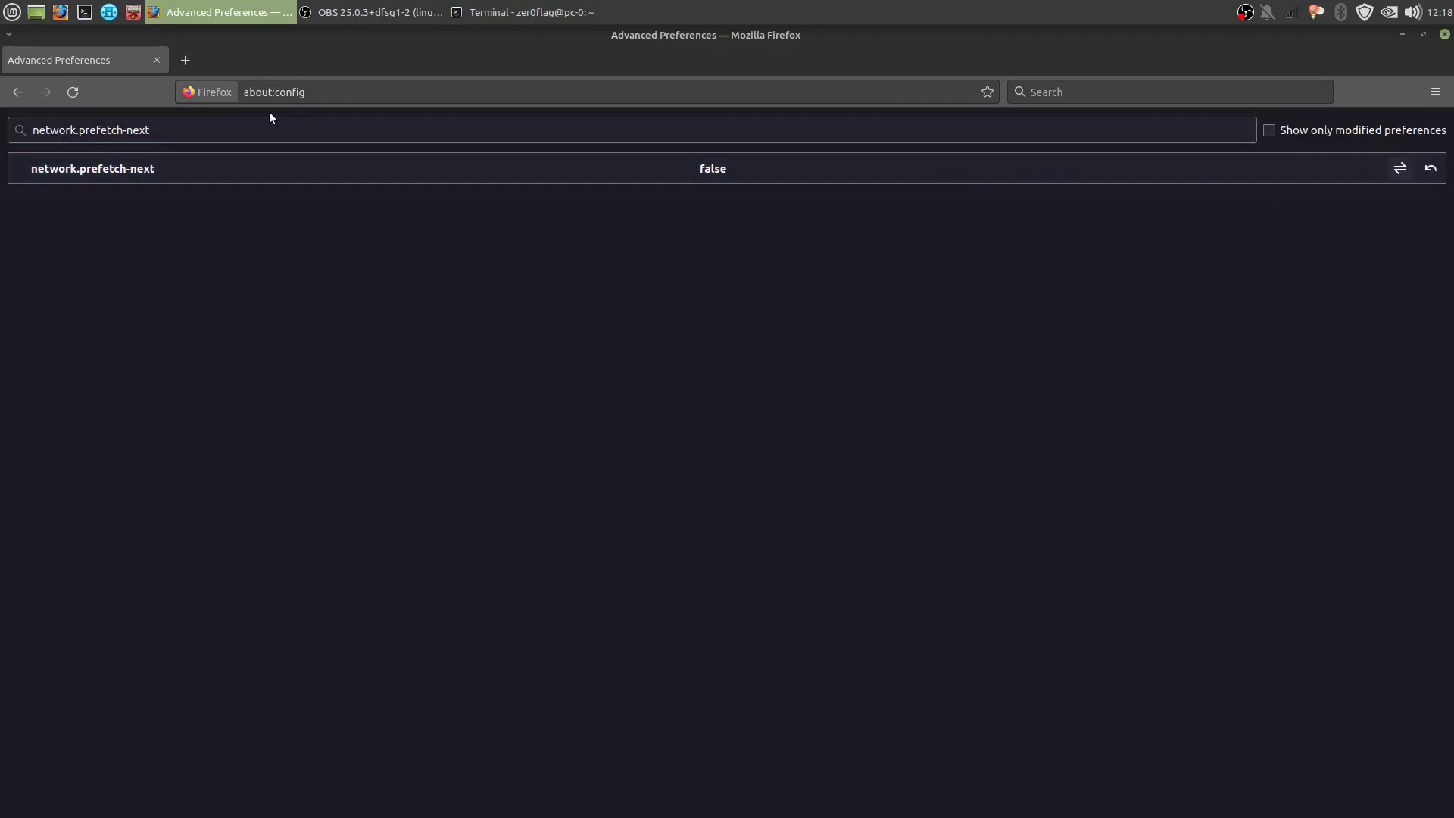
pyautogui.tripleClick(167, 132)
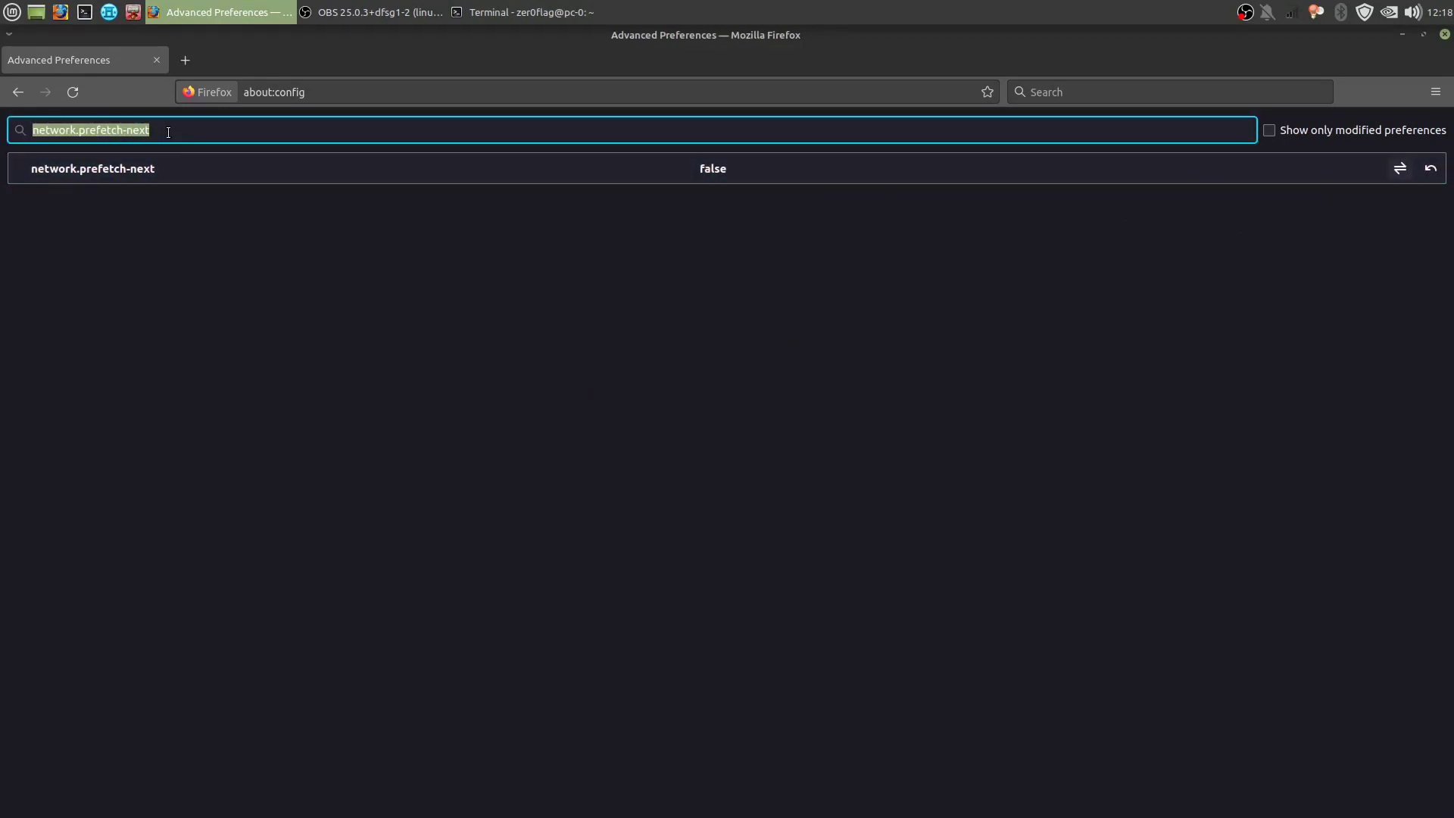
pyautogui.press('BackSpace')
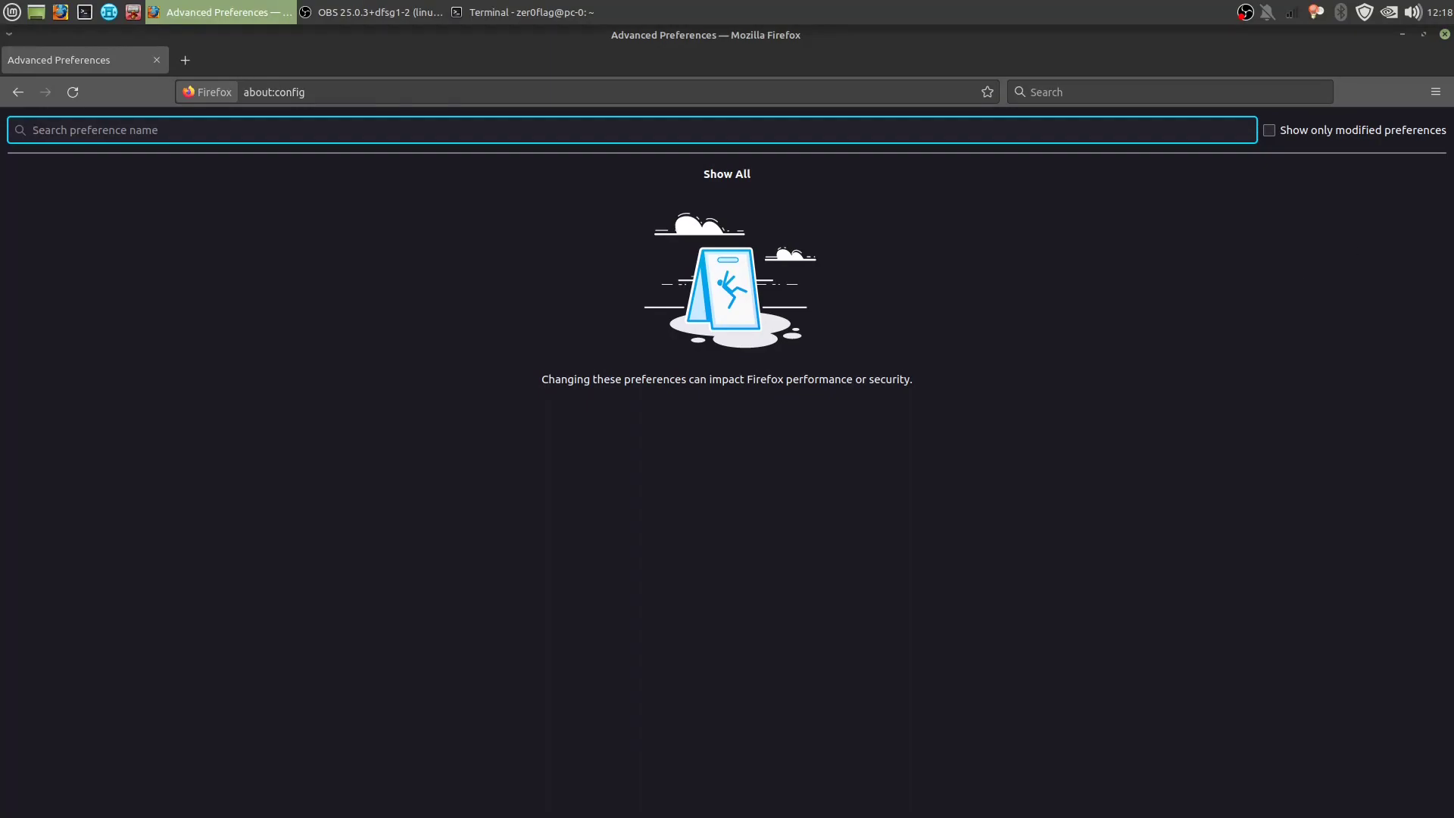
# Set pdfjs.enableScripting to false to turn off PDF viewer scripting
pyautogui.hotkey('alt', 'Tab')
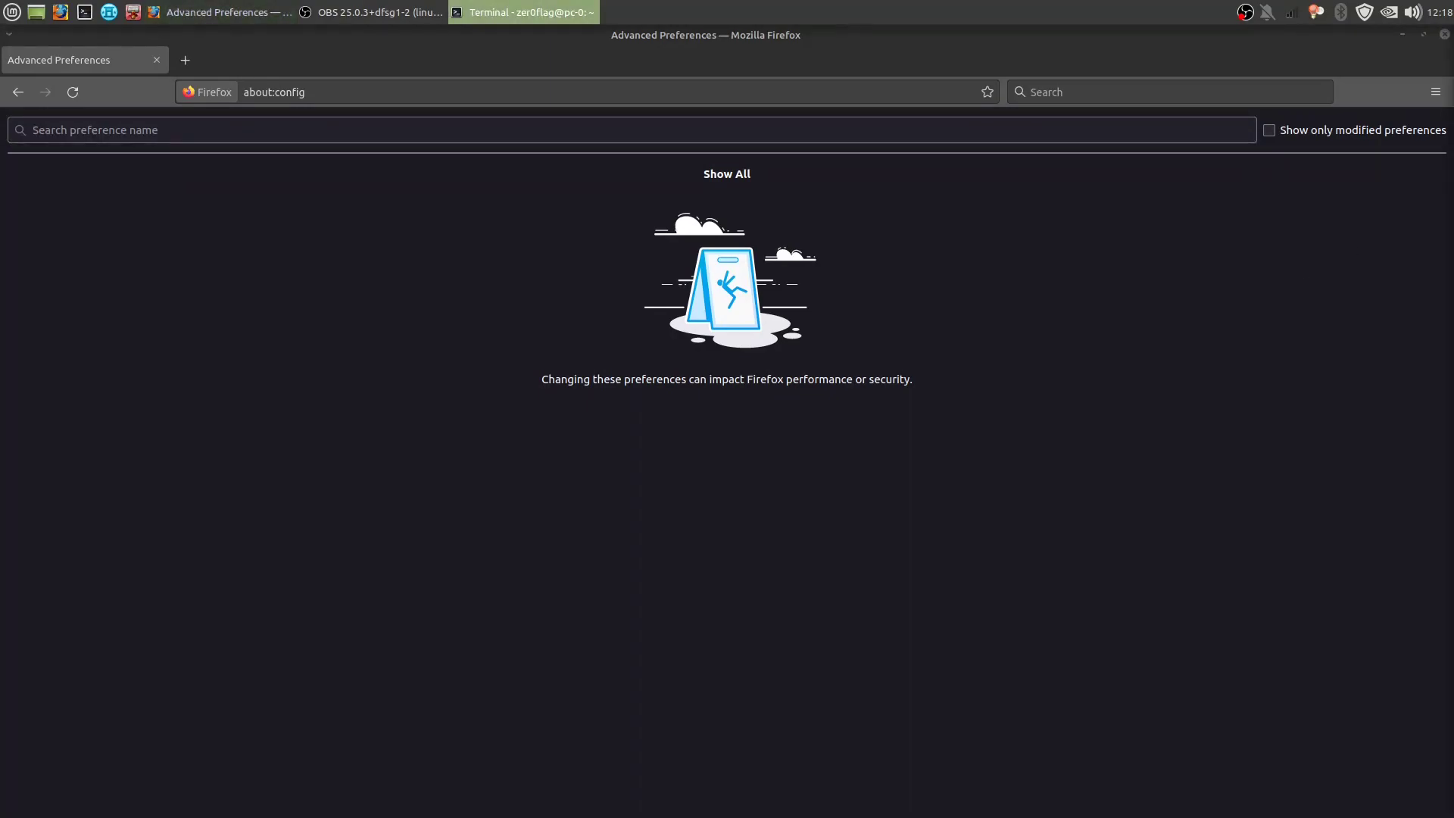
pyautogui.click(263, 130)
pyautogui.write('pdfjs.enableScripting')
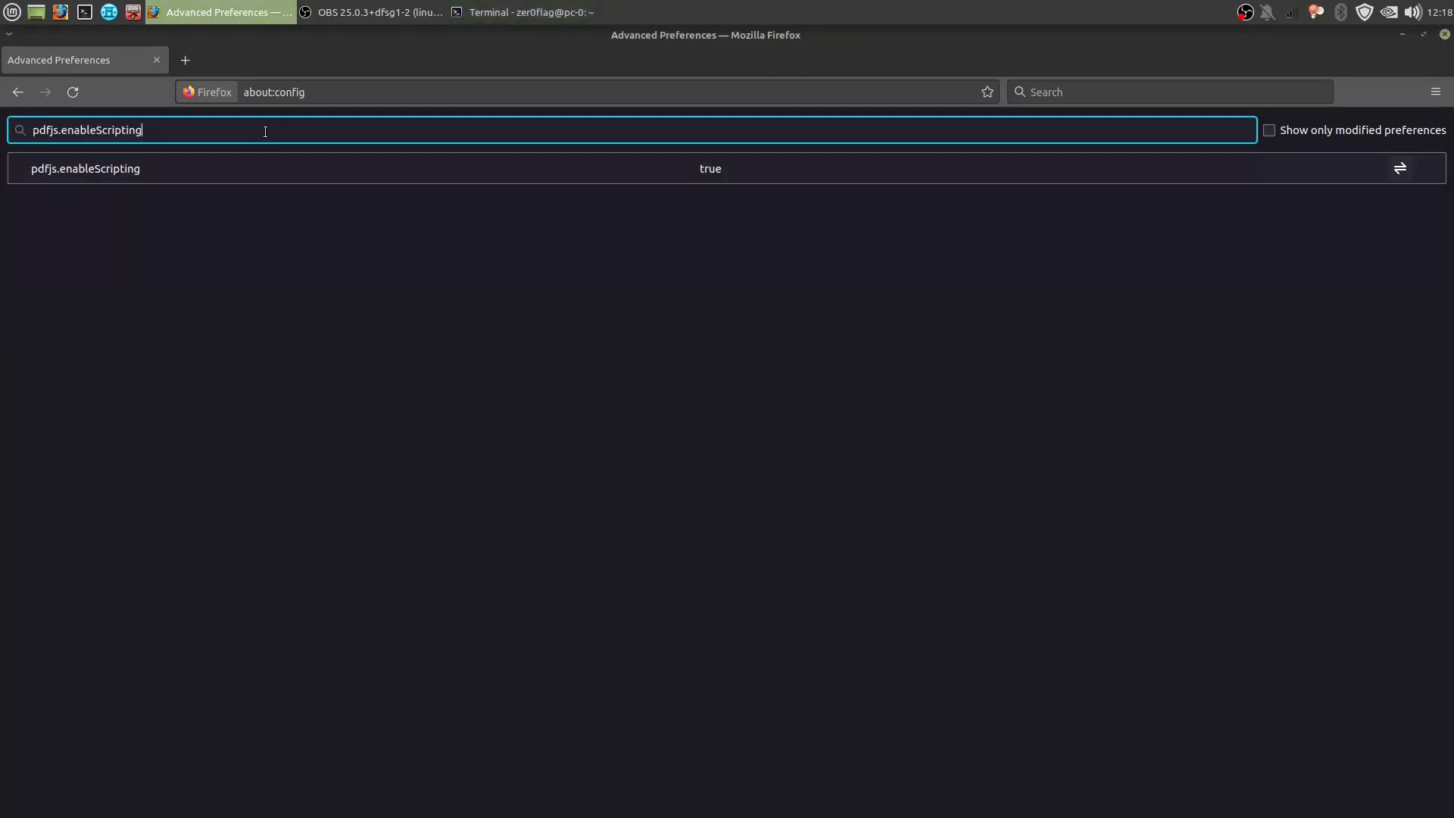
pyautogui.click(1400, 168)
pyautogui.tripleClick(603, 129)
pyautogui.press('BackSpace')
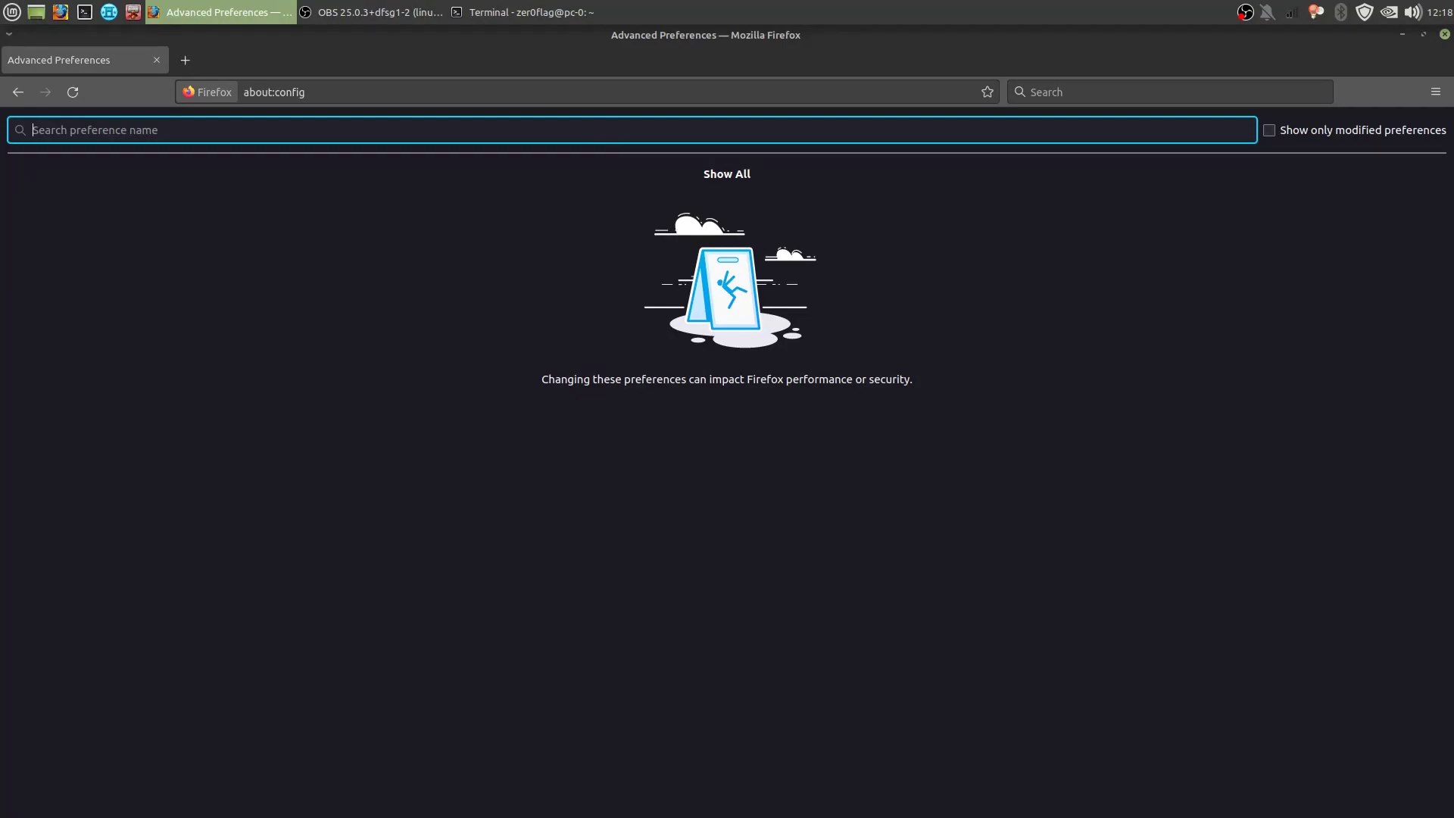
# Set security.ssl3.rsa_des_ede3_sha to false to disable that cipher
pyautogui.hotkey('alt', 'Tab')
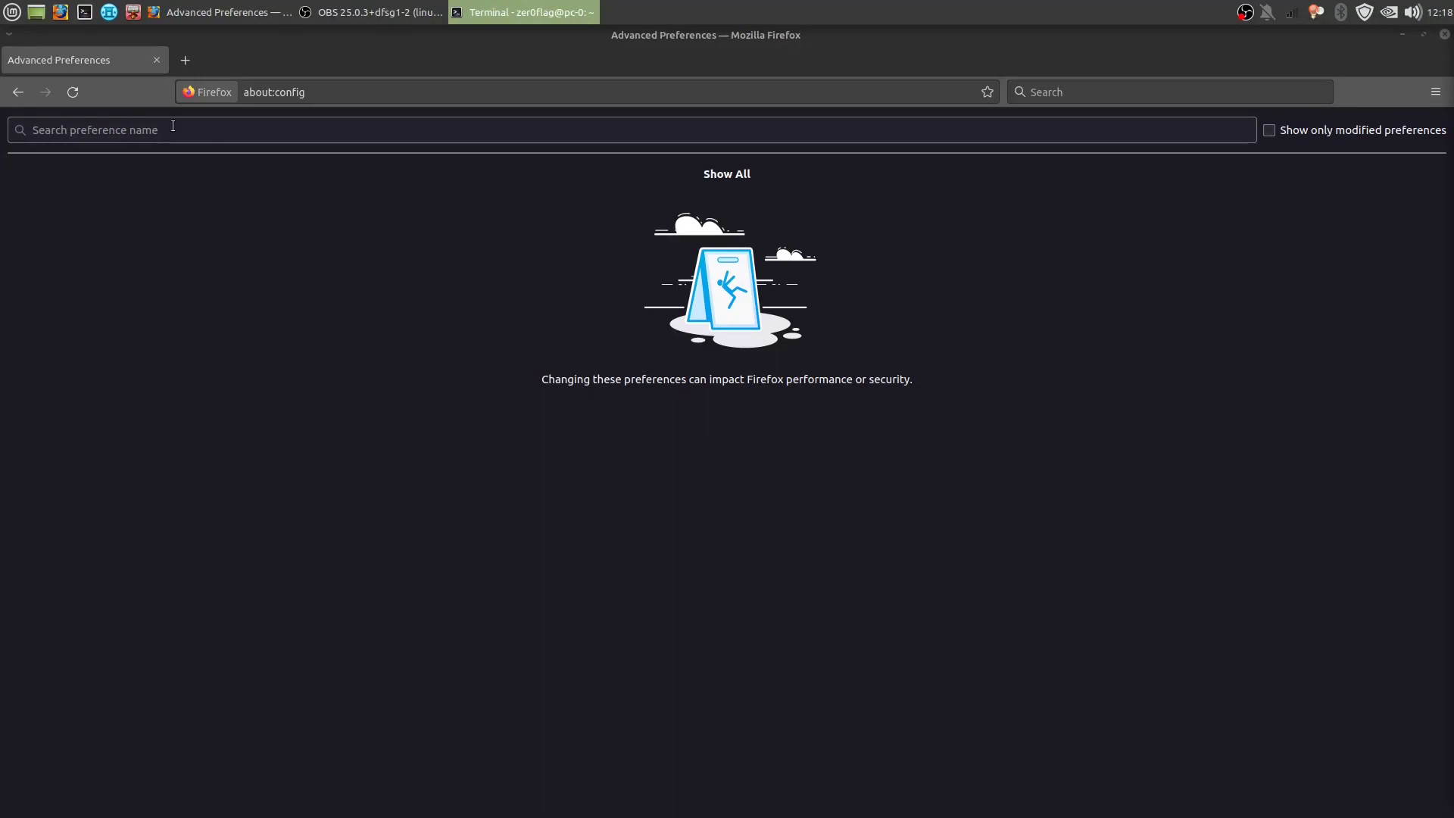
pyautogui.hotkey('alt', 'Tab')
pyautogui.write('security.ssl3.rsa_des_ede3_sha')
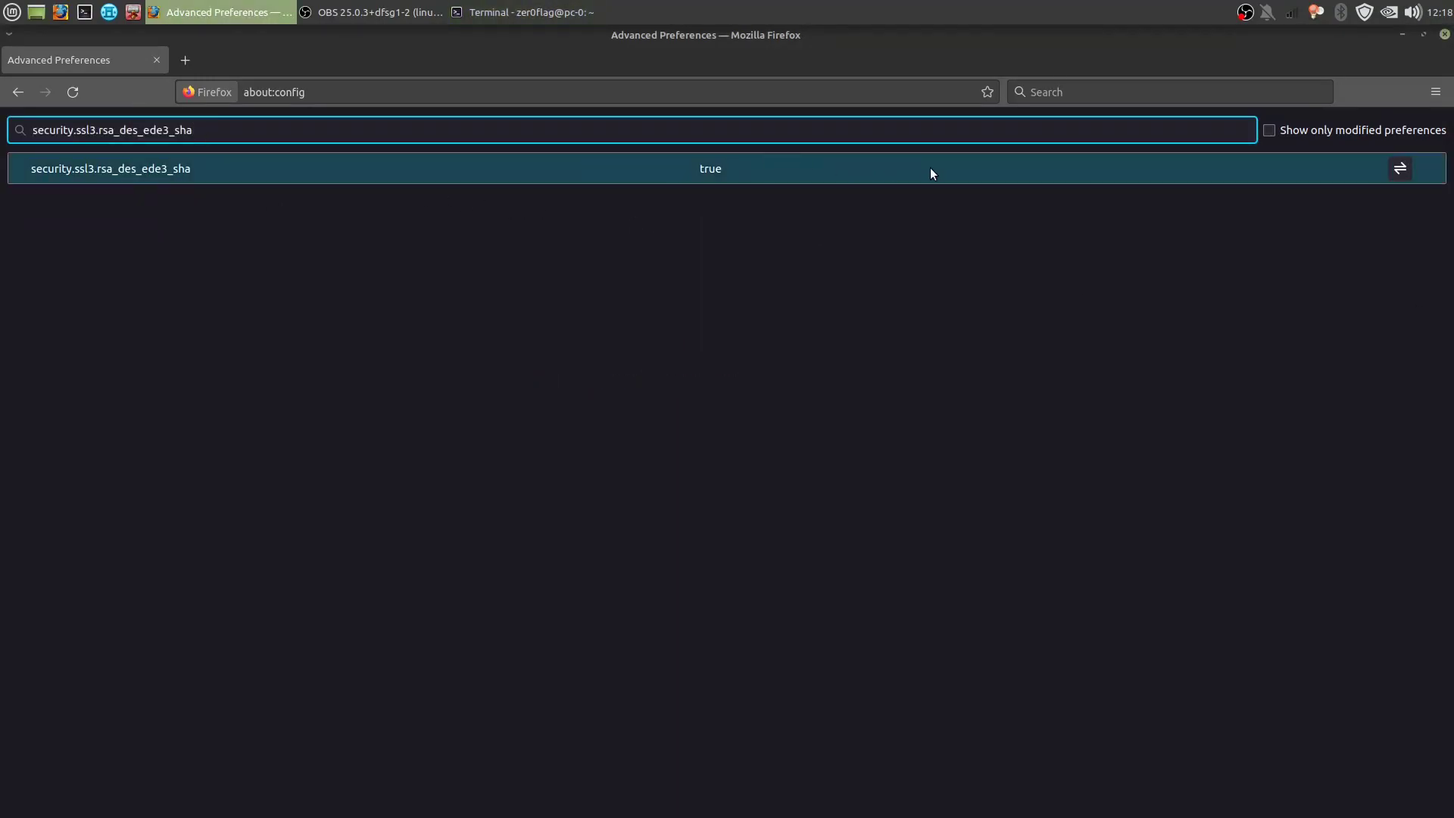
pyautogui.click(1397, 171)
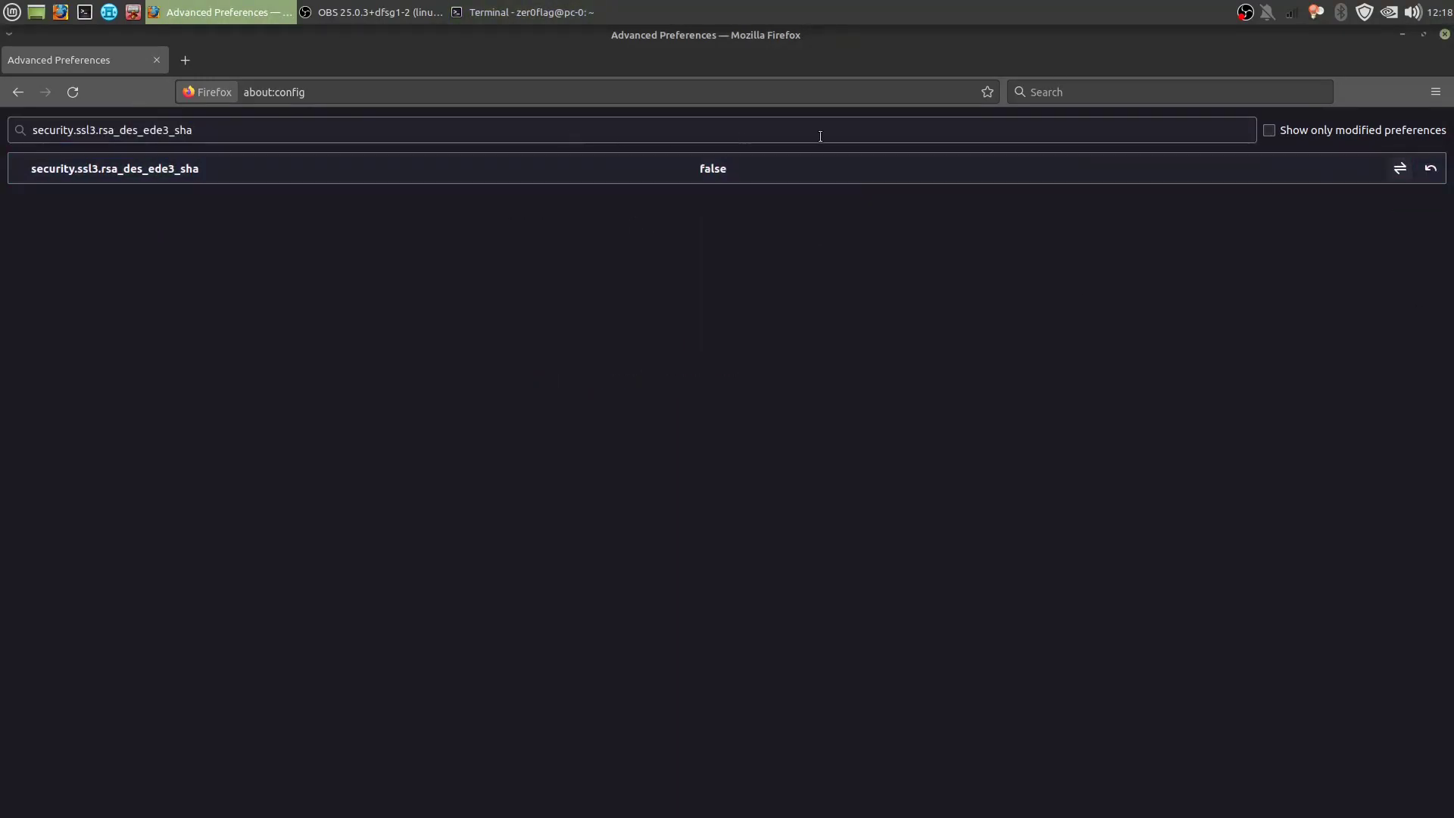
# Set security.ssl.require_safe_negotiation to true and clear the search
pyautogui.hotkey('alt', 'Tab')
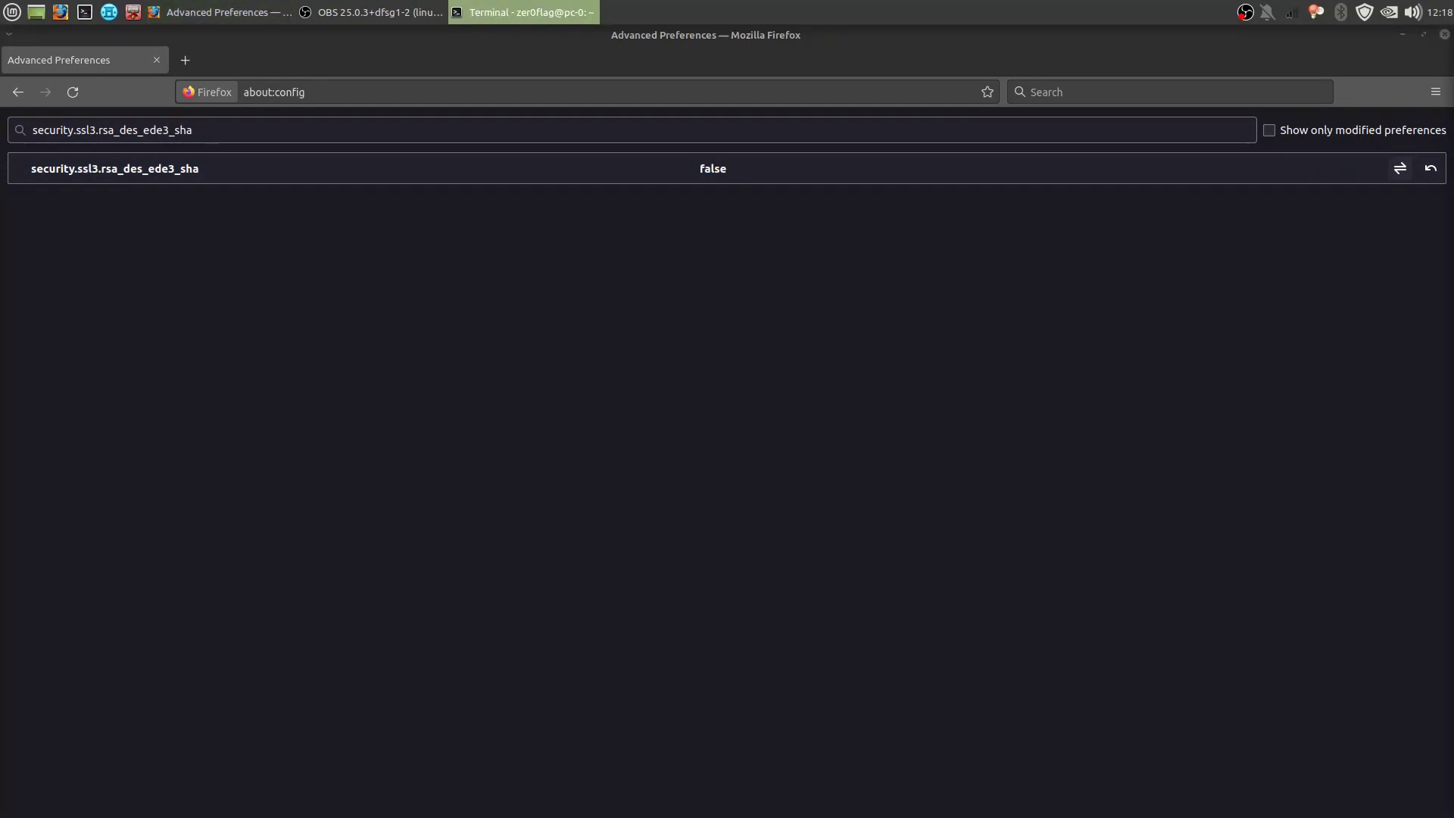
pyautogui.hotkey('alt', 'Tab')
pyautogui.hotkey('ctrl', 'a')
pyautogui.write('security.ssl.require_safe_negotiation')
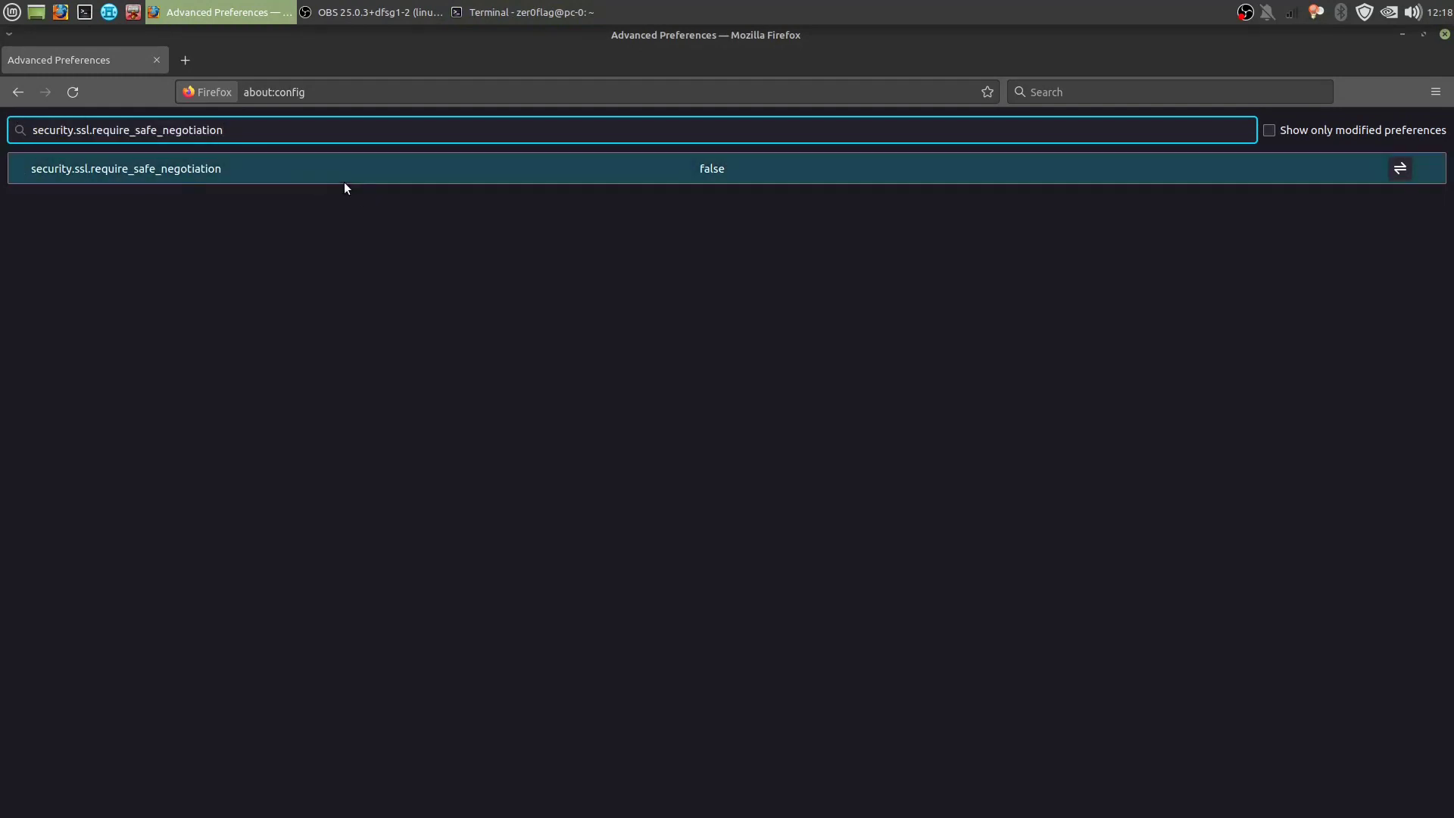
pyautogui.click(1400, 168)
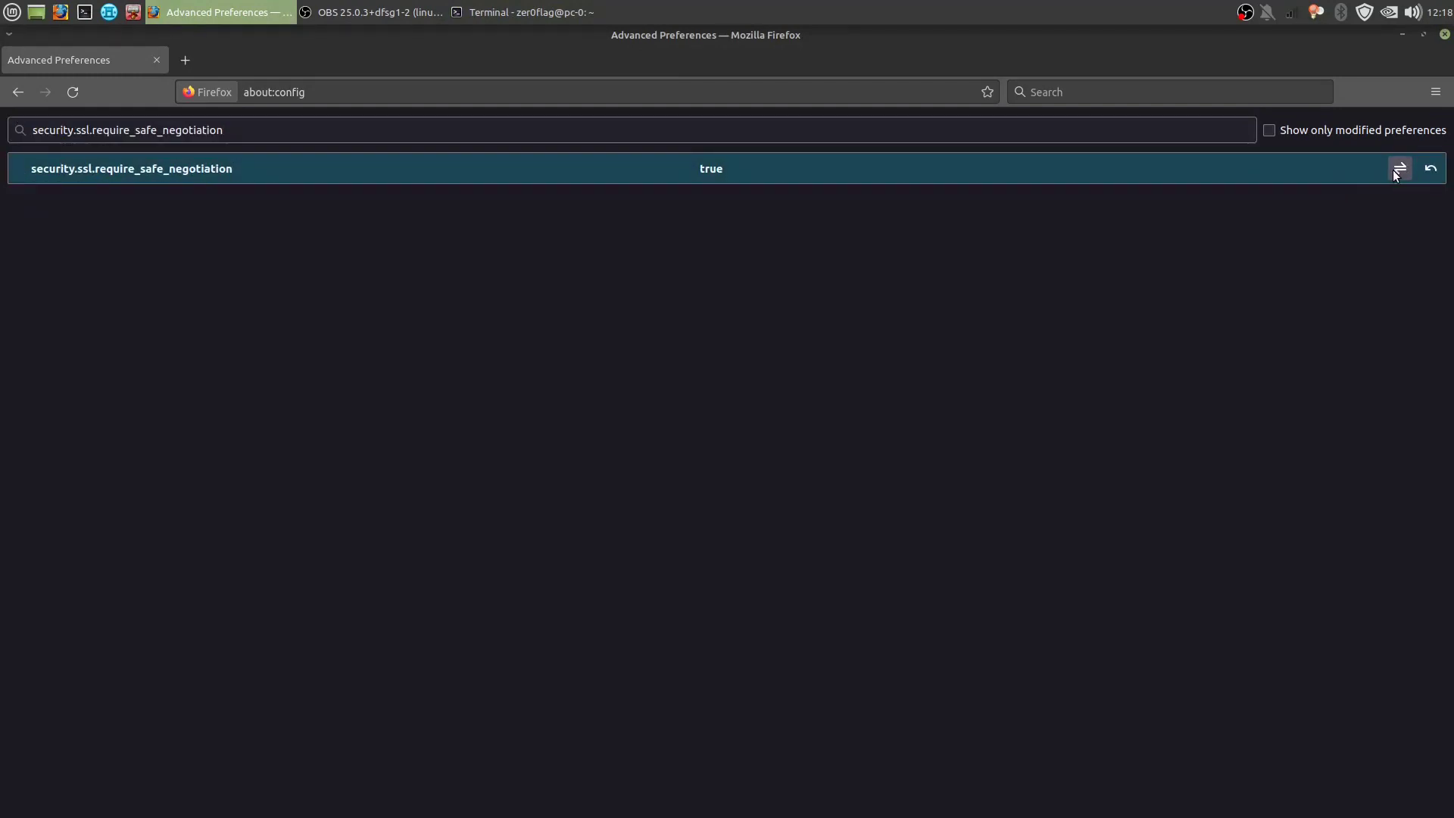
pyautogui.click(384, 129)
pyautogui.hotkey('ctrl', 'a')
pyautogui.press('BackSpace')
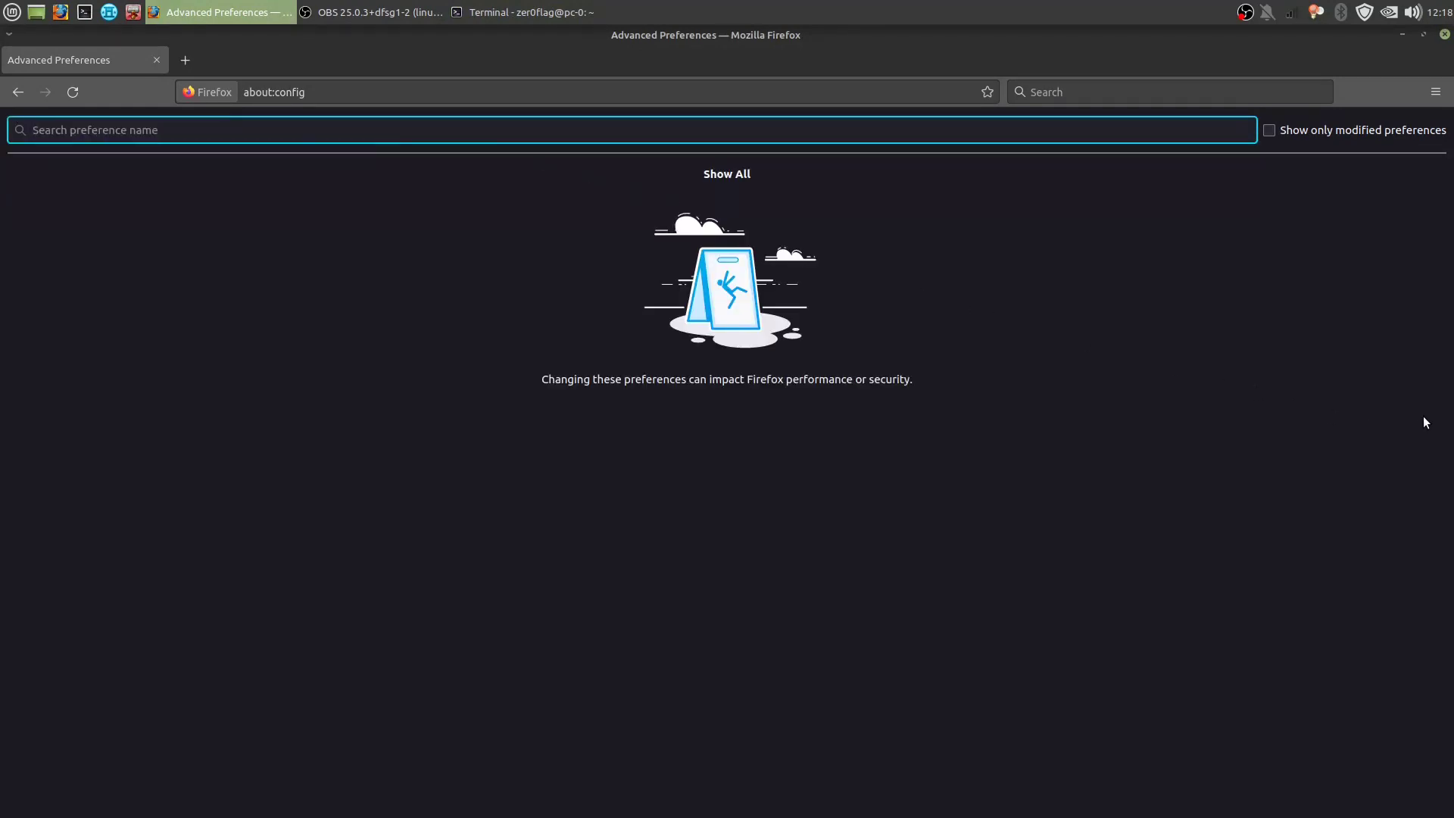
# Set identity.fxaccounts.enabled to false to turn off Firefox Accounts
pyautogui.hotkey('alt', 'Tab')
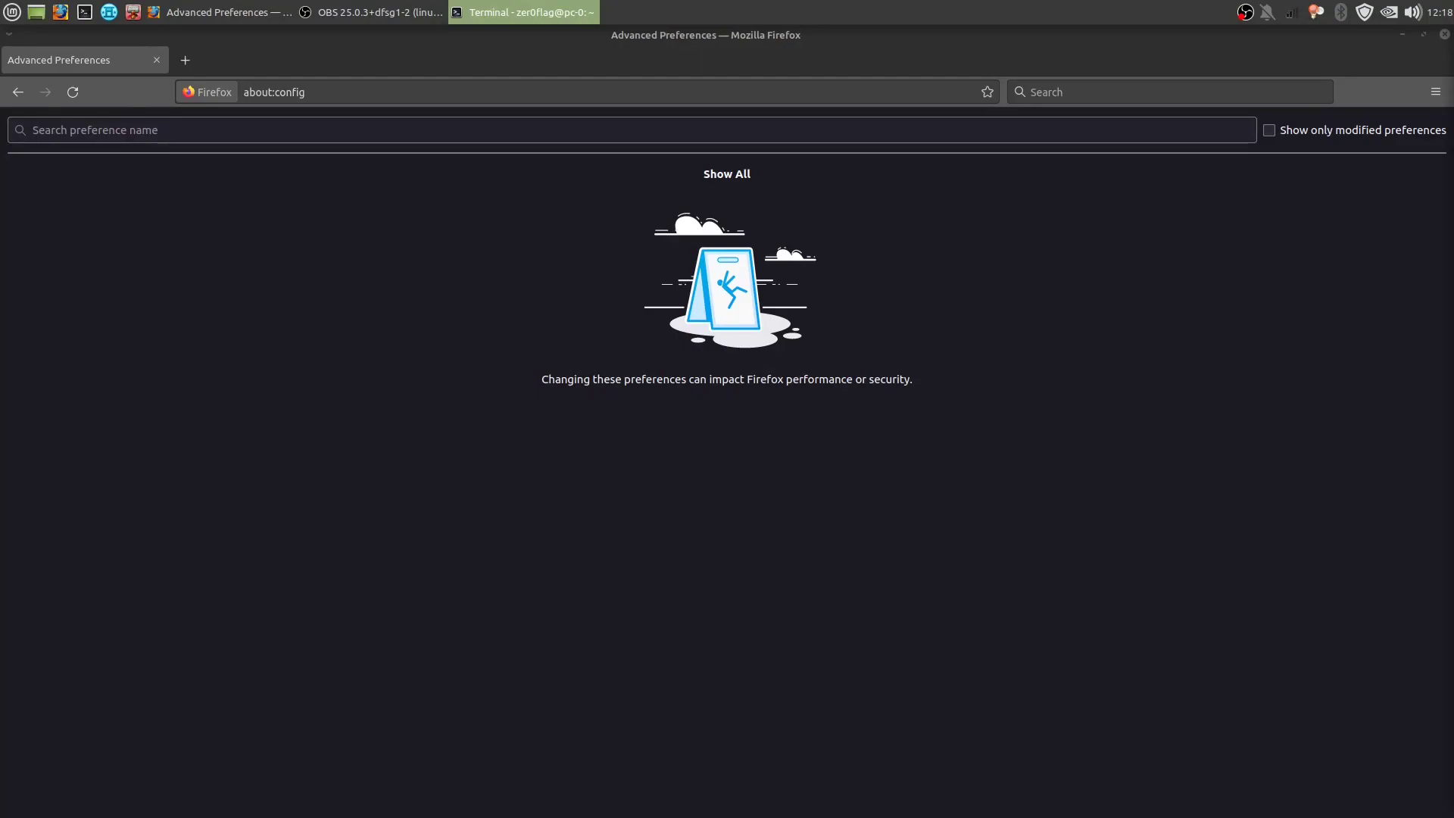
pyautogui.click(190, 136)
pyautogui.write('identity.fxaccounts.enabled')
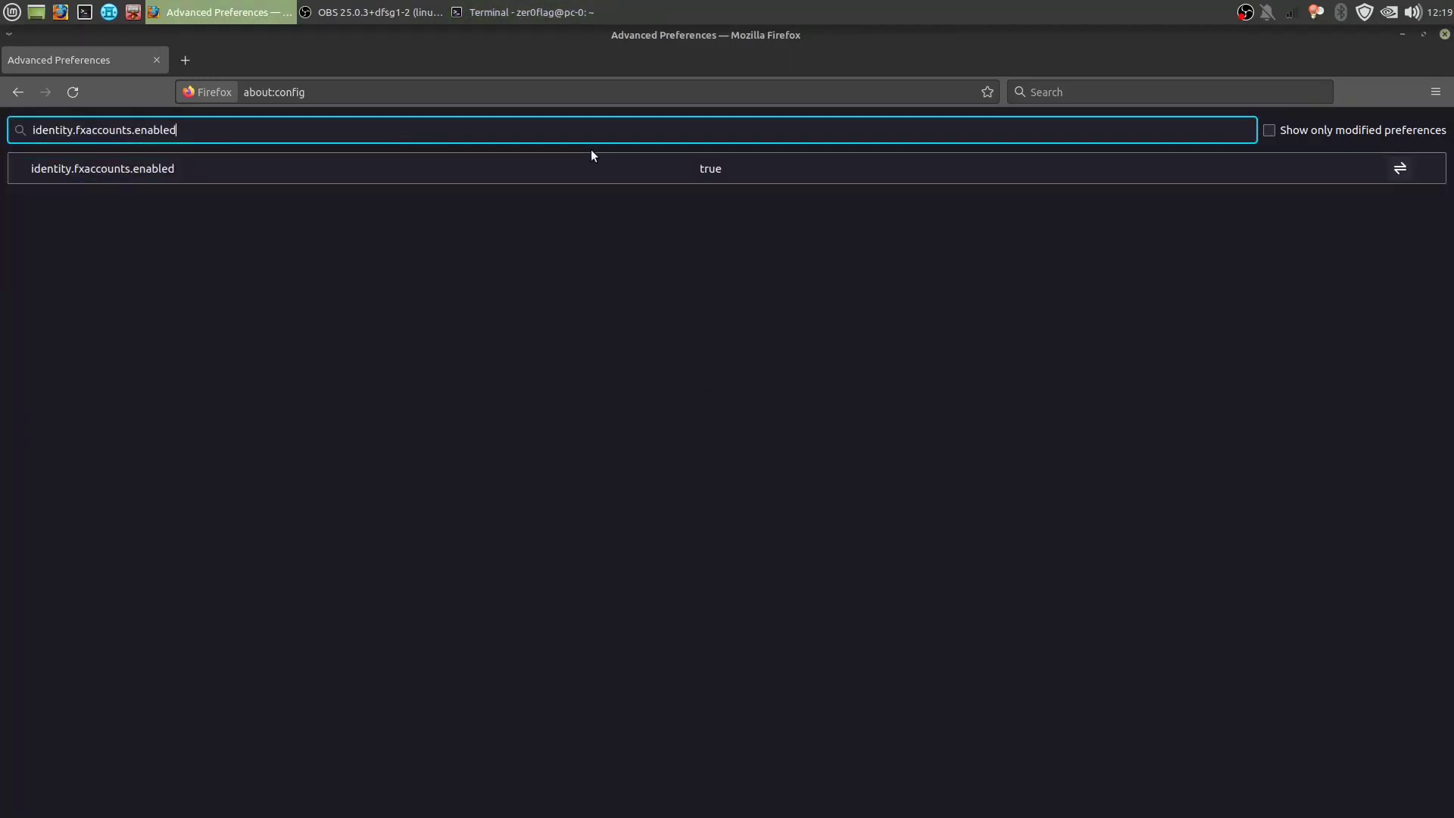
pyautogui.click(1401, 166)
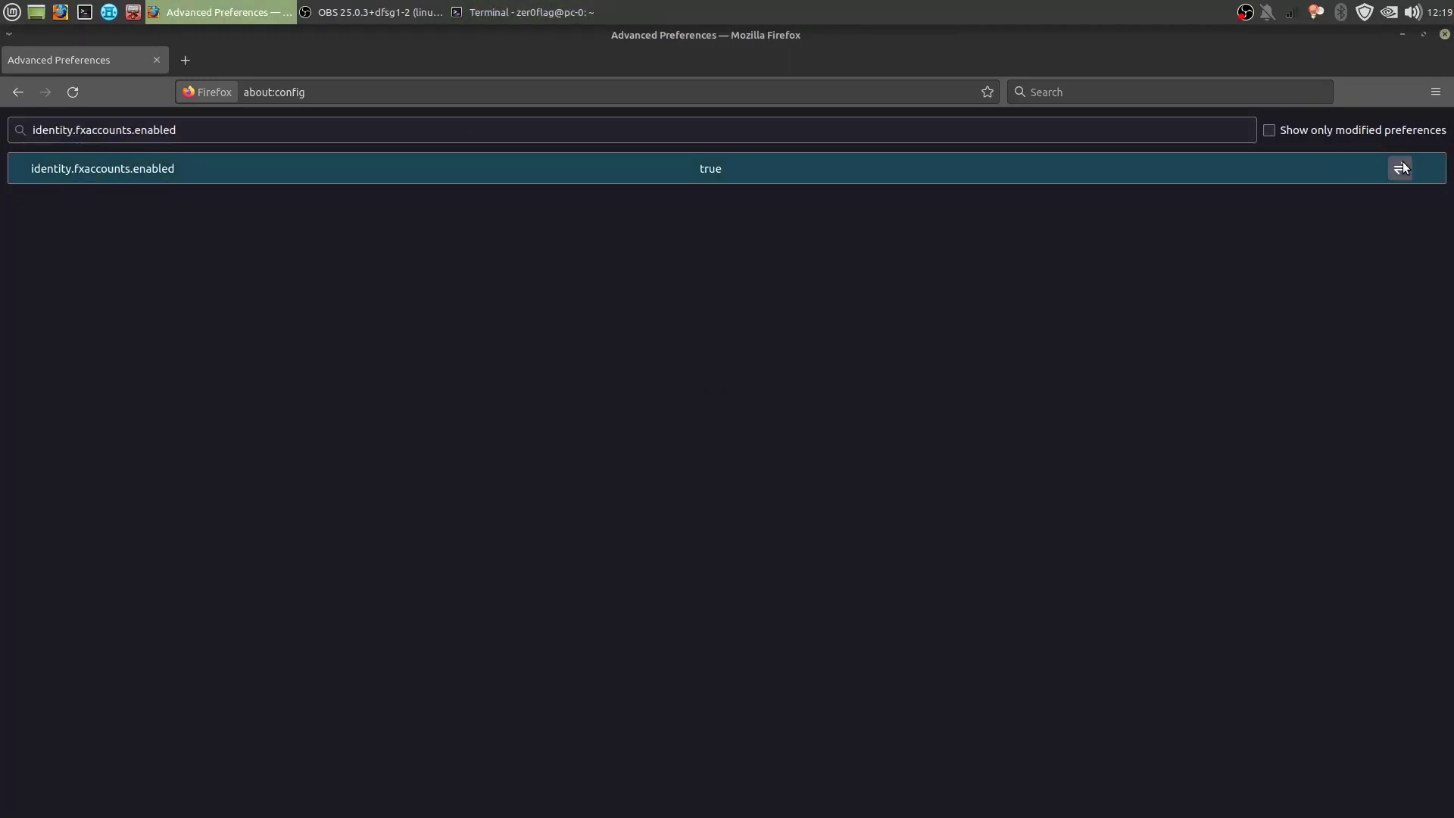
pyautogui.tripleClick(237, 130)
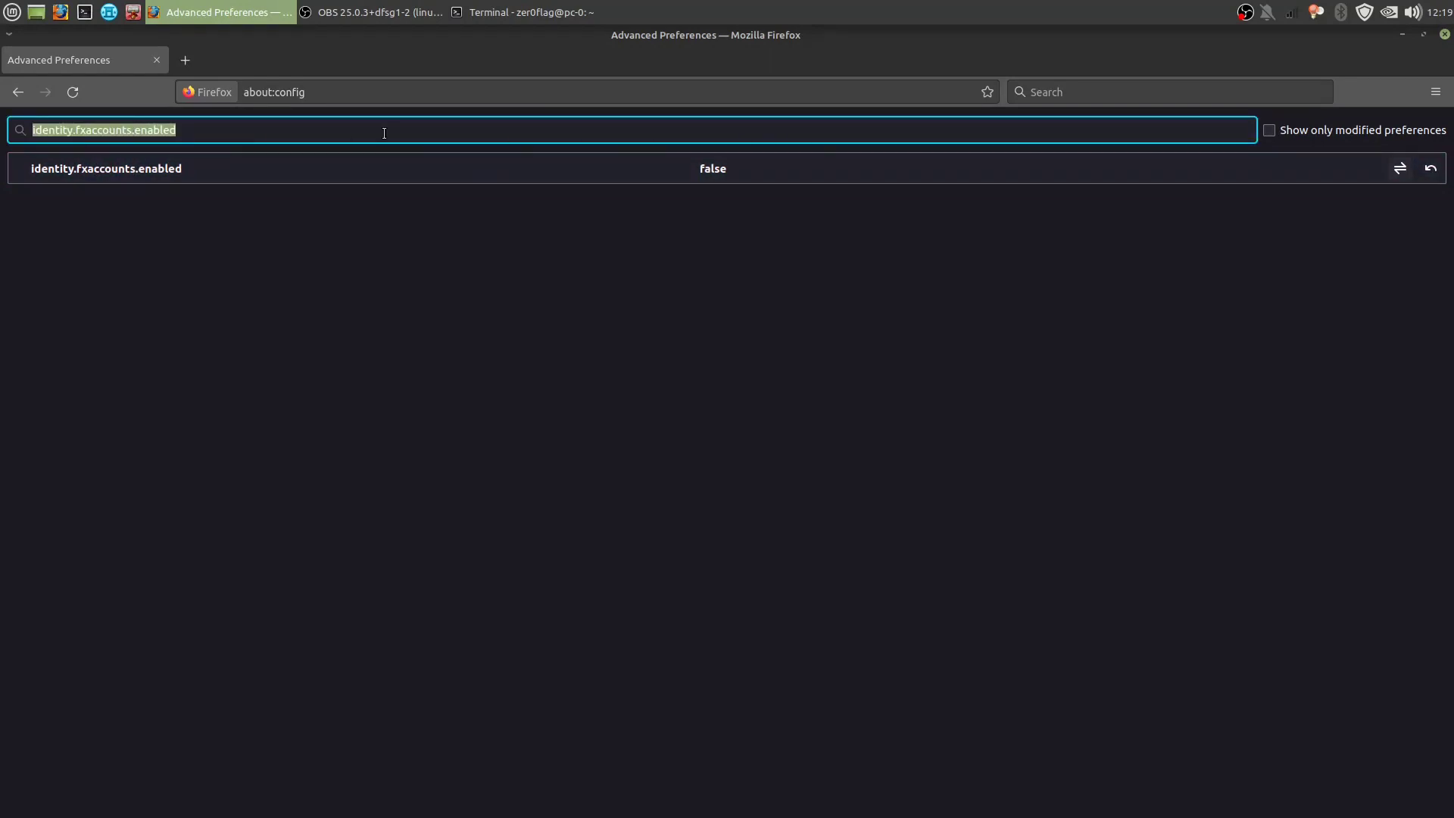
pyautogui.press('BackSpace')
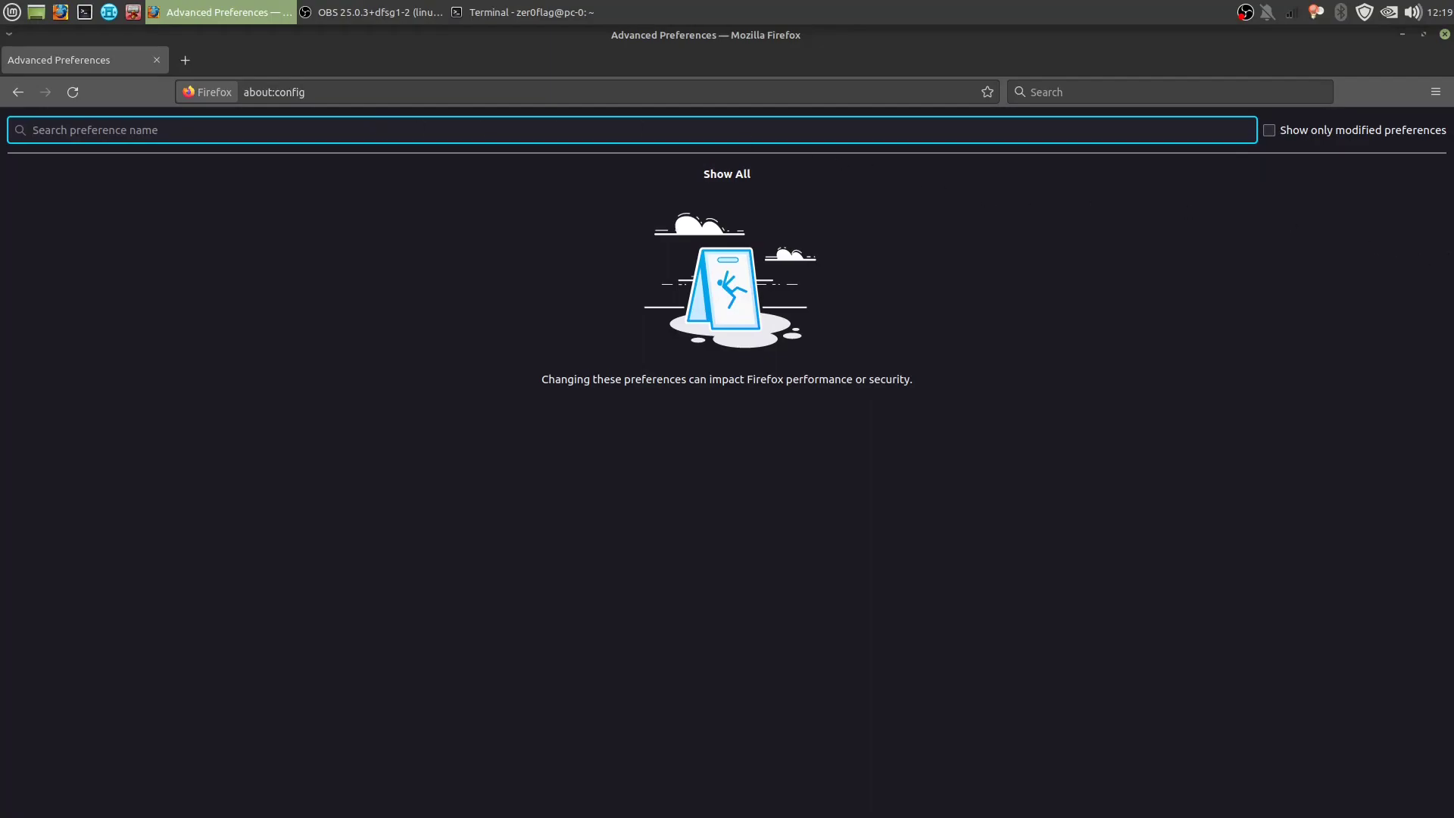
# Search geo.enabled and set it to false
pyautogui.hotkey('alt', 'Tab')
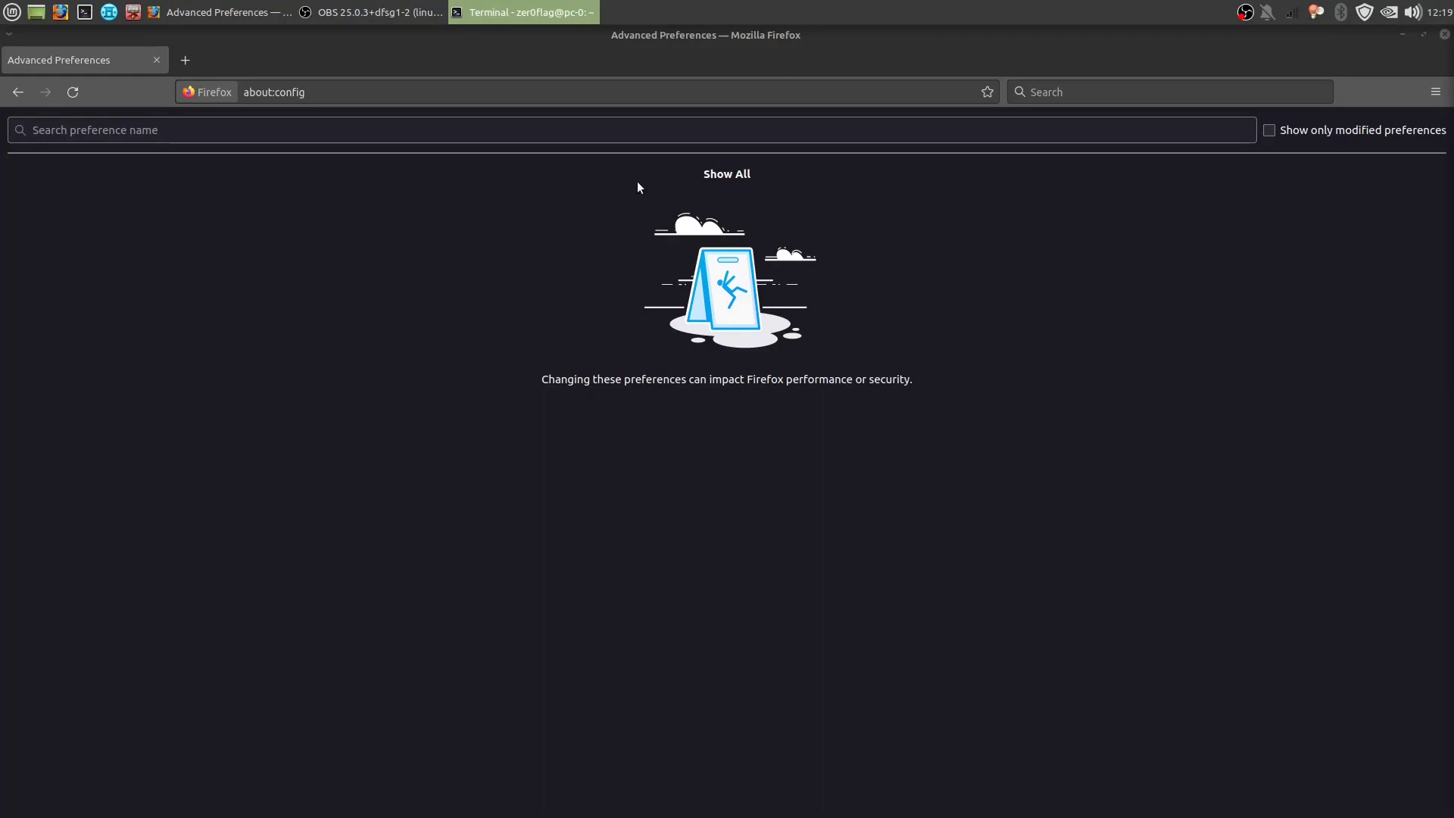
pyautogui.click(304, 132)
pyautogui.write('geo.enabled')
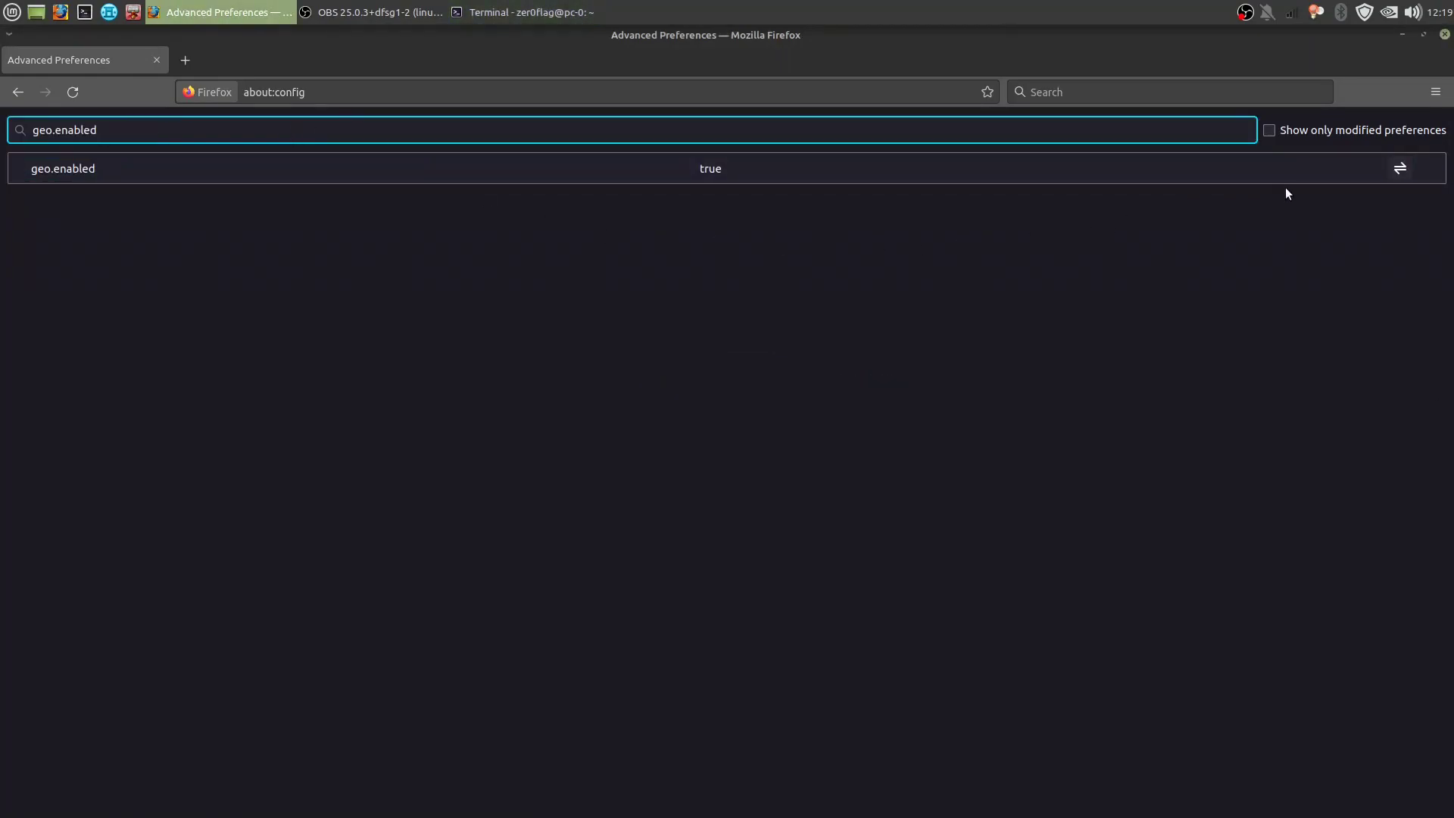
pyautogui.click(1399, 168)
pyautogui.hotkey('alt', 'Tab')
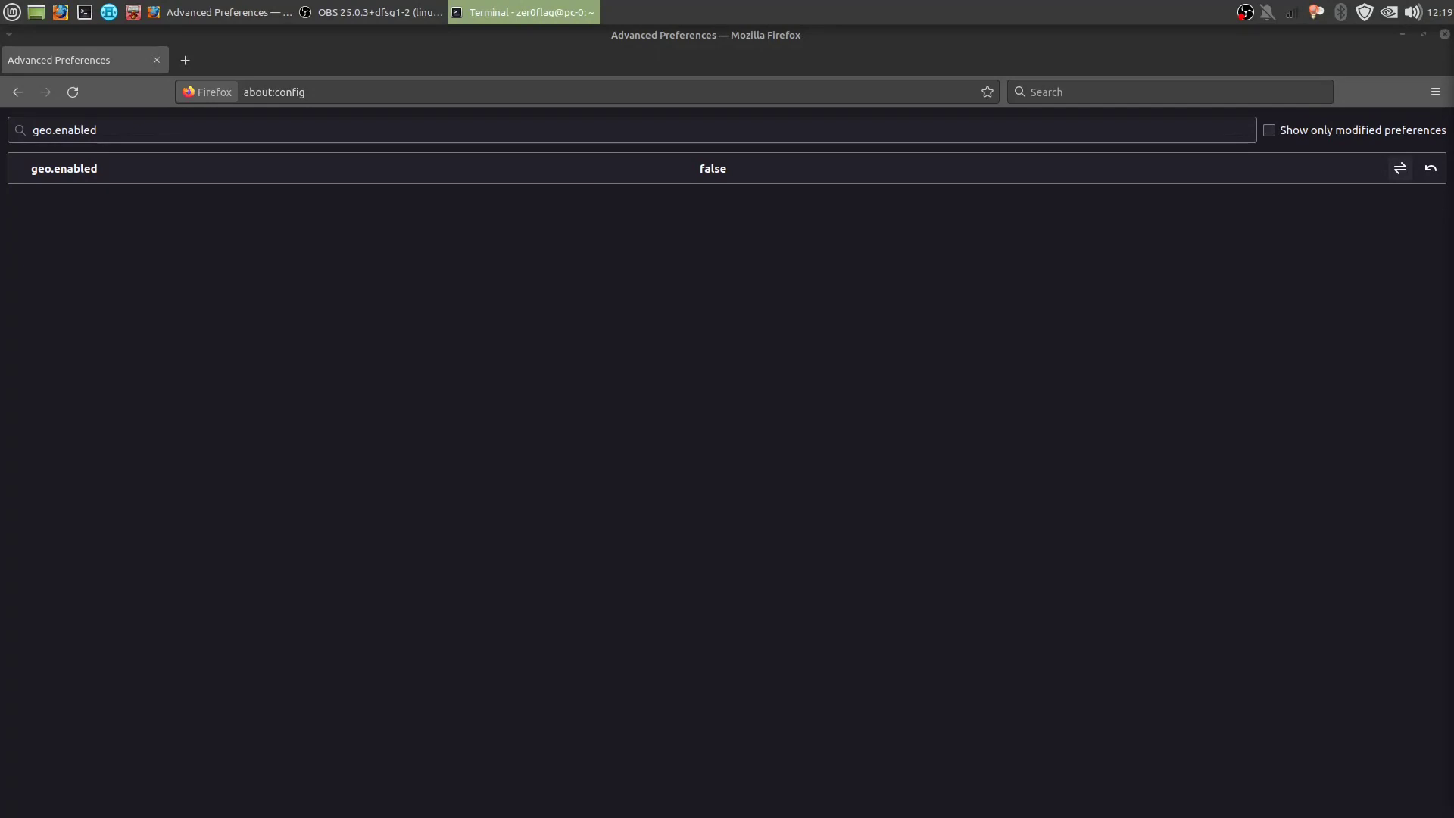
# Set dom.webnotifications.enabled to false to disable web notifications
pyautogui.click(230, 133)
pyautogui.hotkey('ctrl', 'a')
pyautogui.write('dom.webnotifications.enabled')
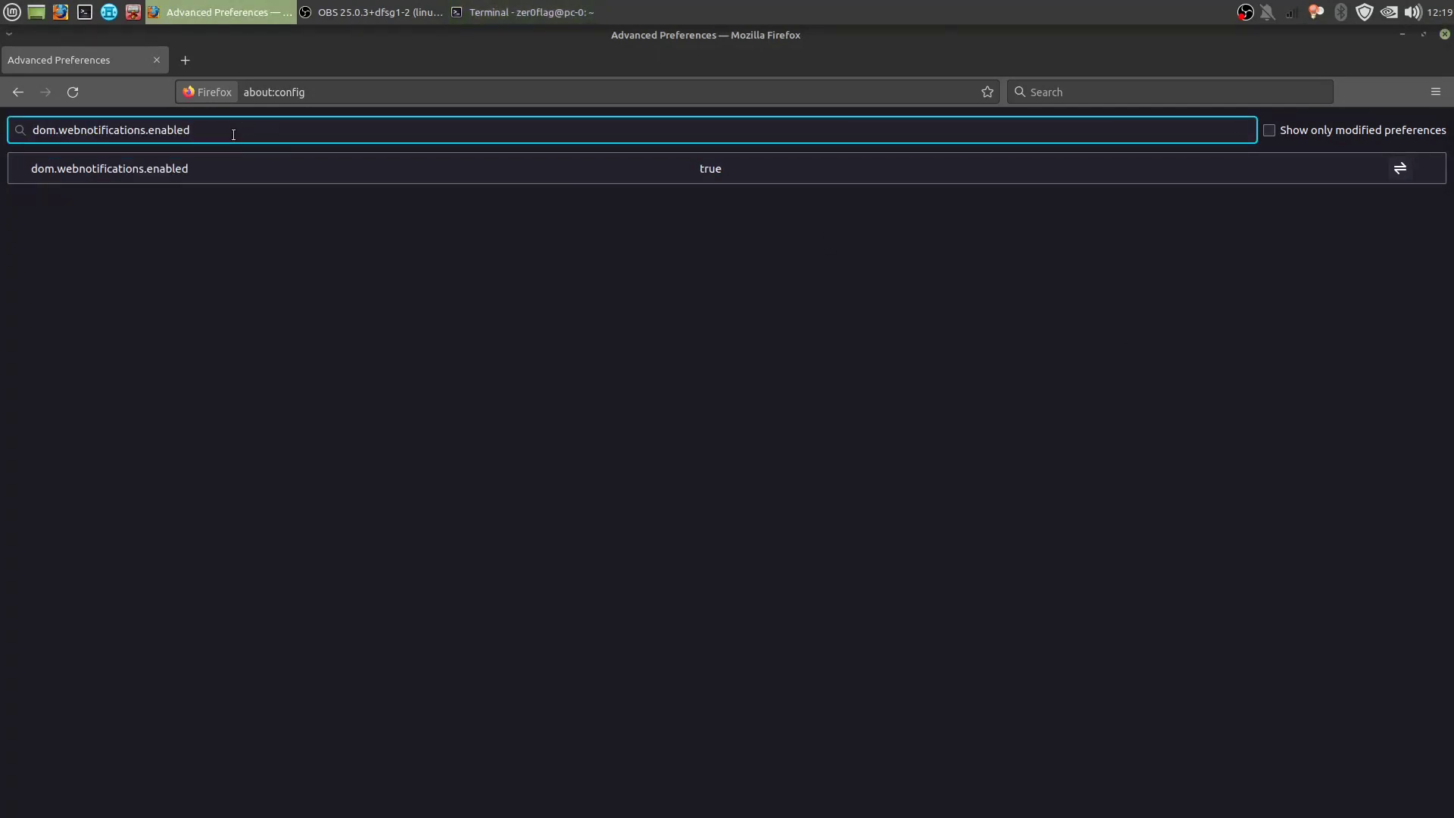
pyautogui.click(1400, 168)
pyautogui.tripleClick(348, 137)
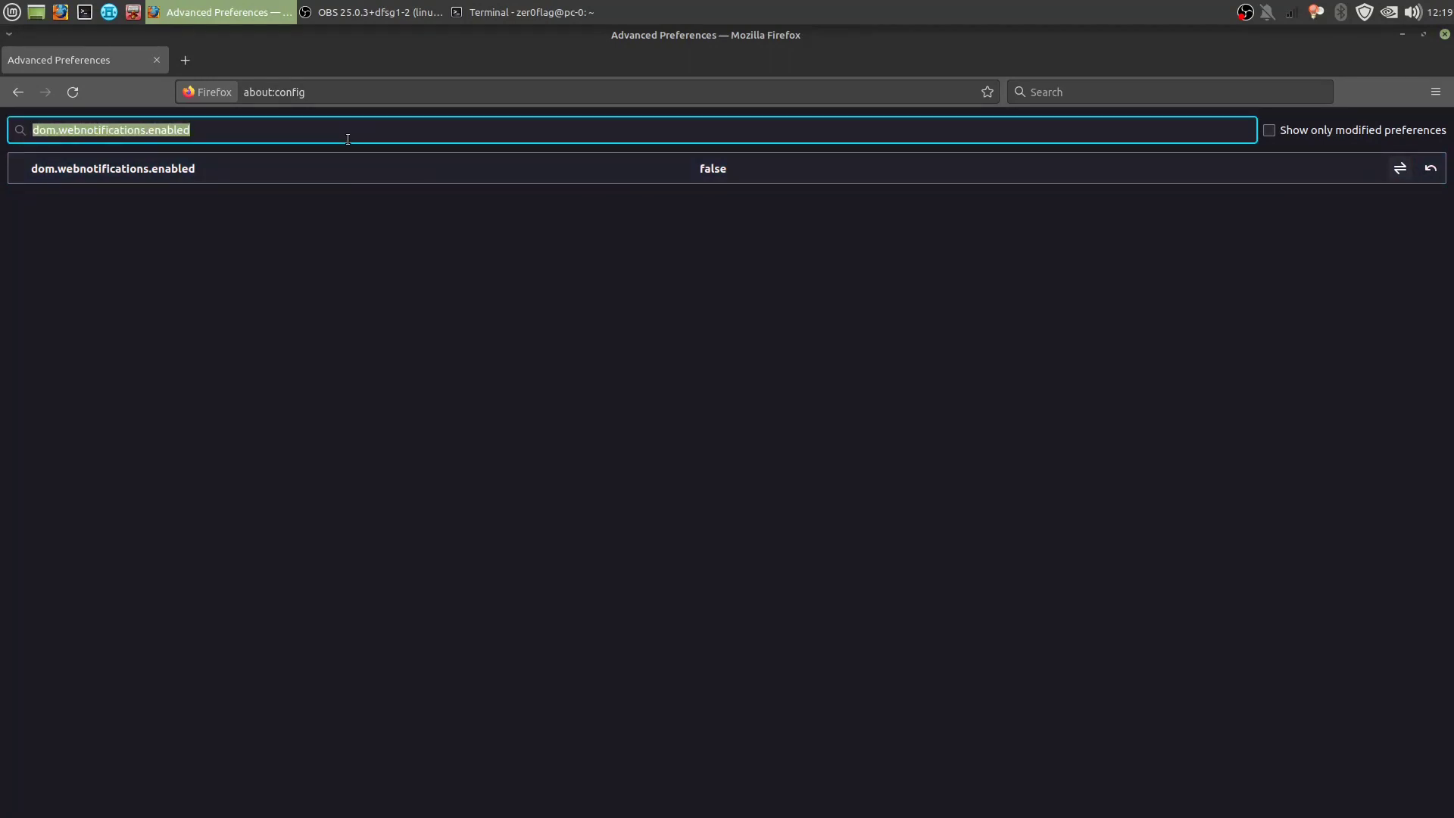
pyautogui.press('BackSpace')
pyautogui.hotkey('alt', 'Tab')
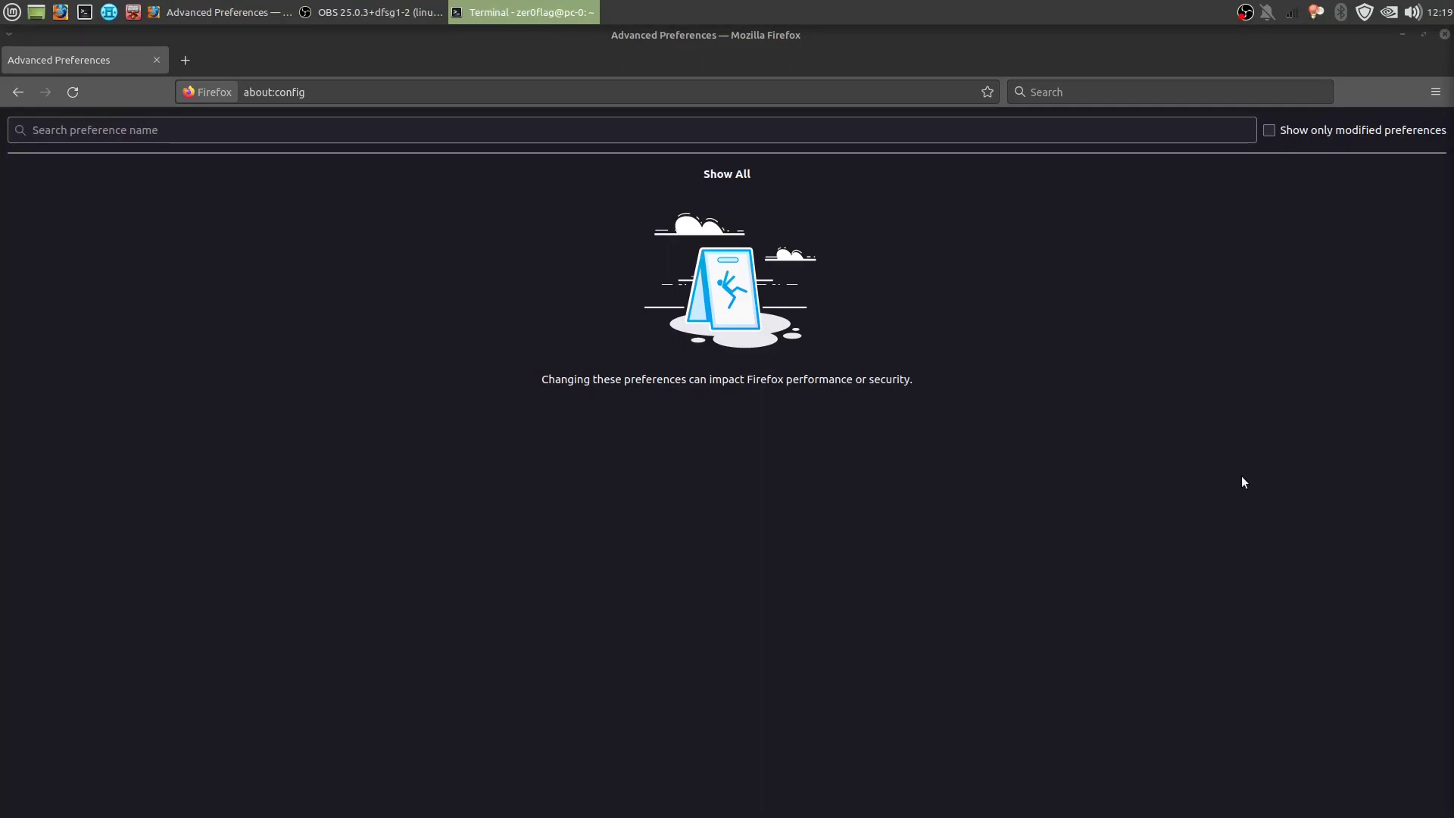
# Set media.peerconnection.enabled to false to disable WebRTC
pyautogui.click(107, 129)
pyautogui.write('media.peerconnection.enabled')
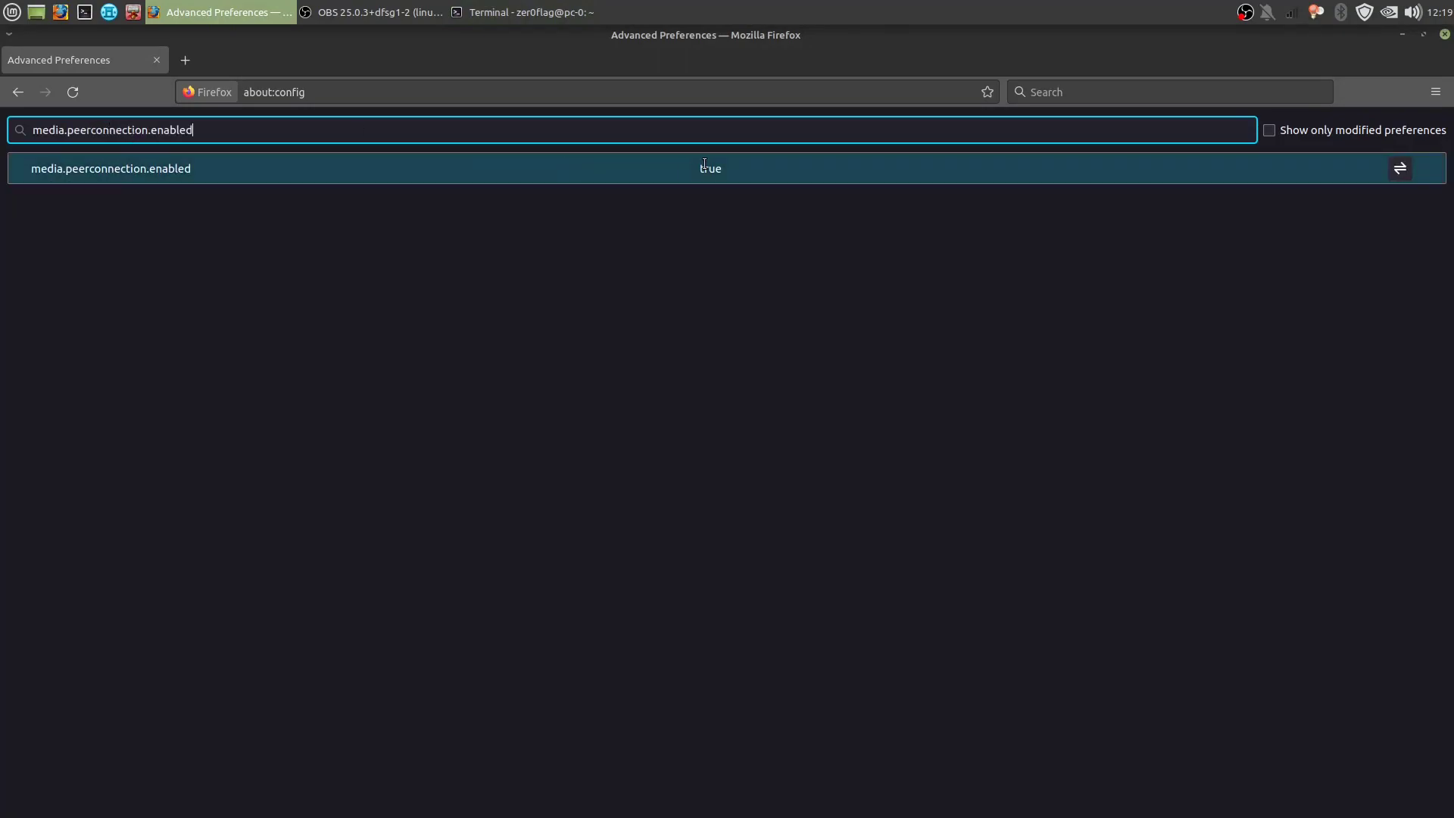
pyautogui.click(1398, 169)
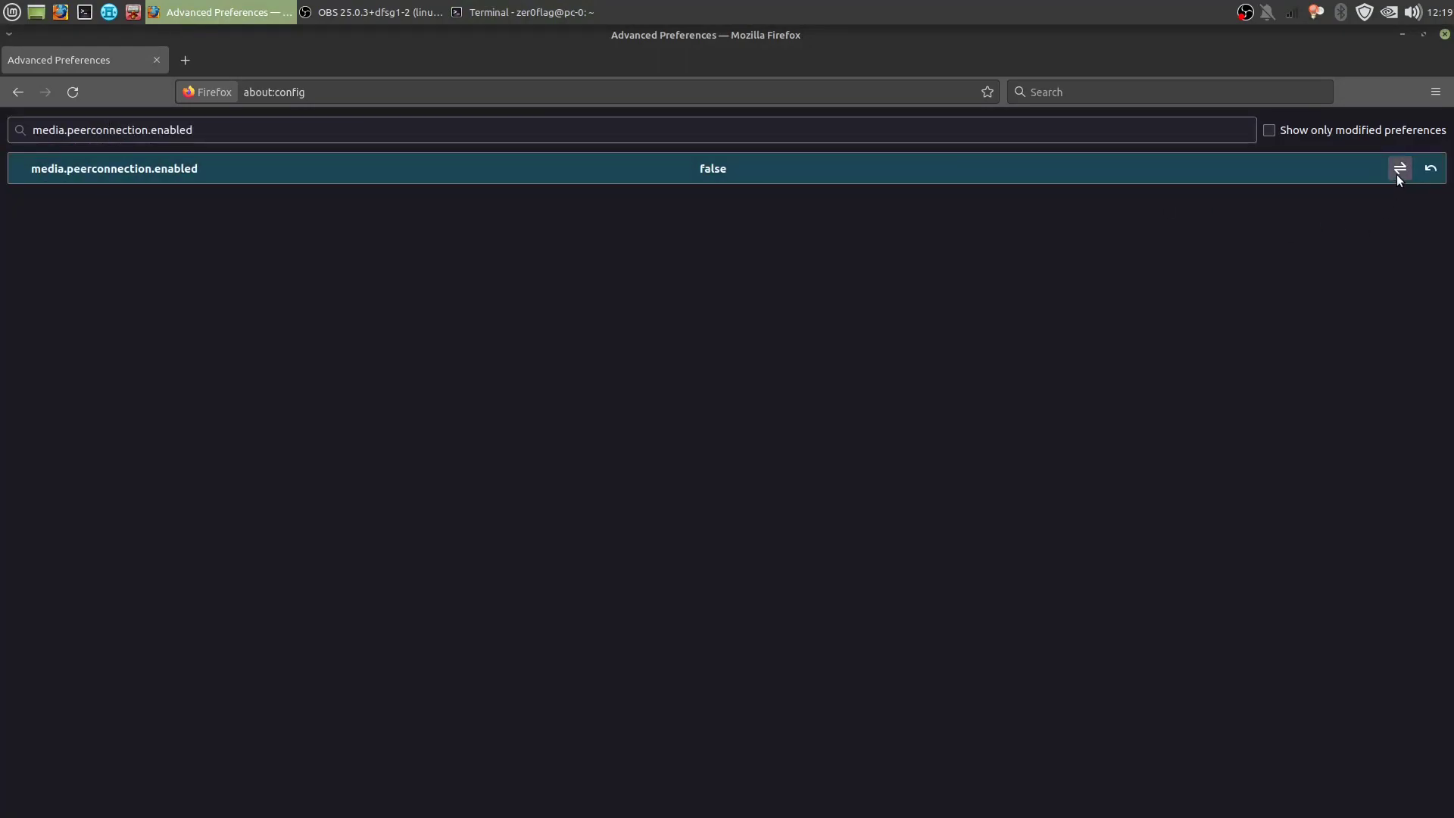
pyautogui.doubleClick(328, 134)
pyautogui.click(328, 133)
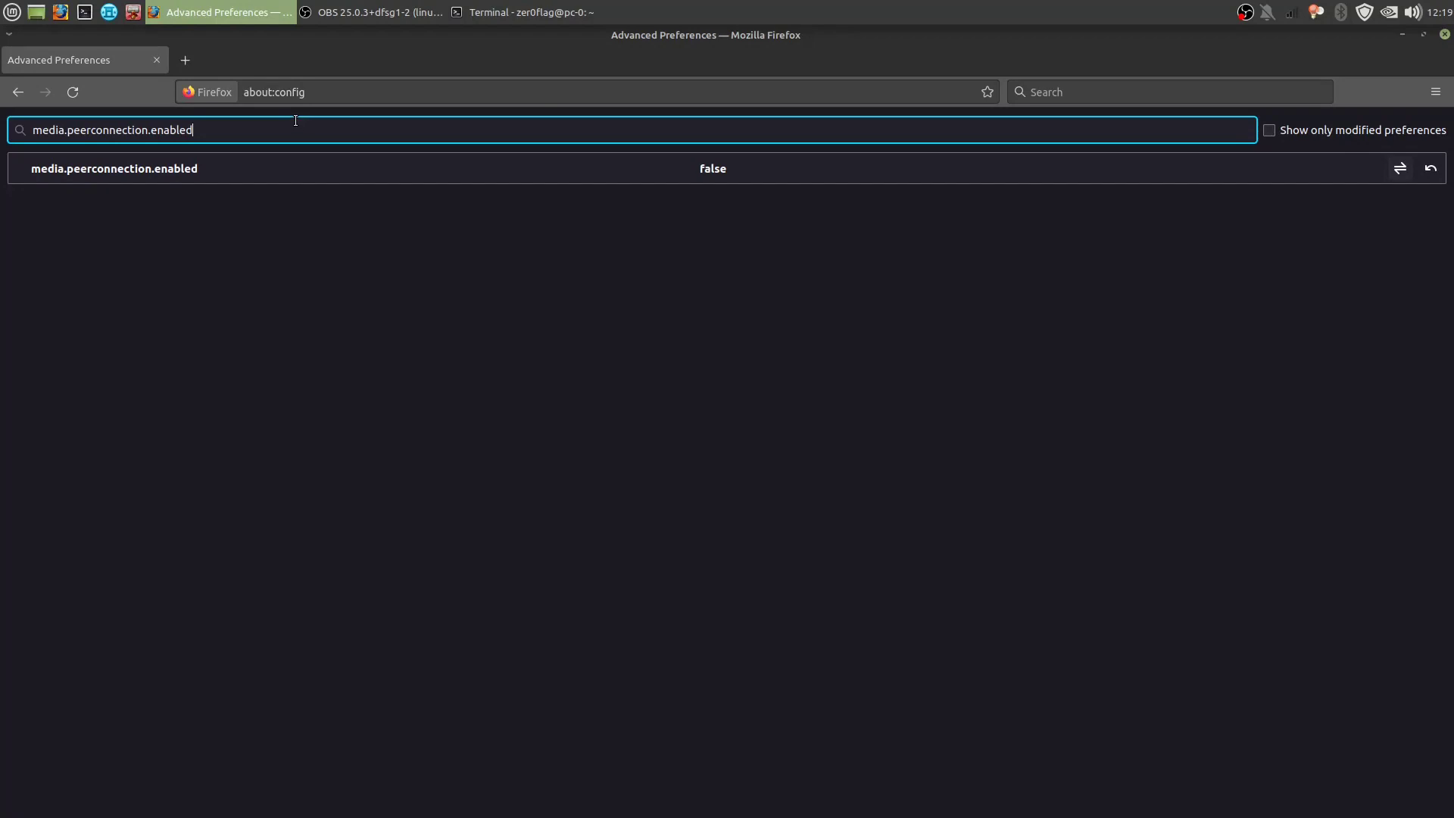
pyautogui.tripleClick(45, 128)
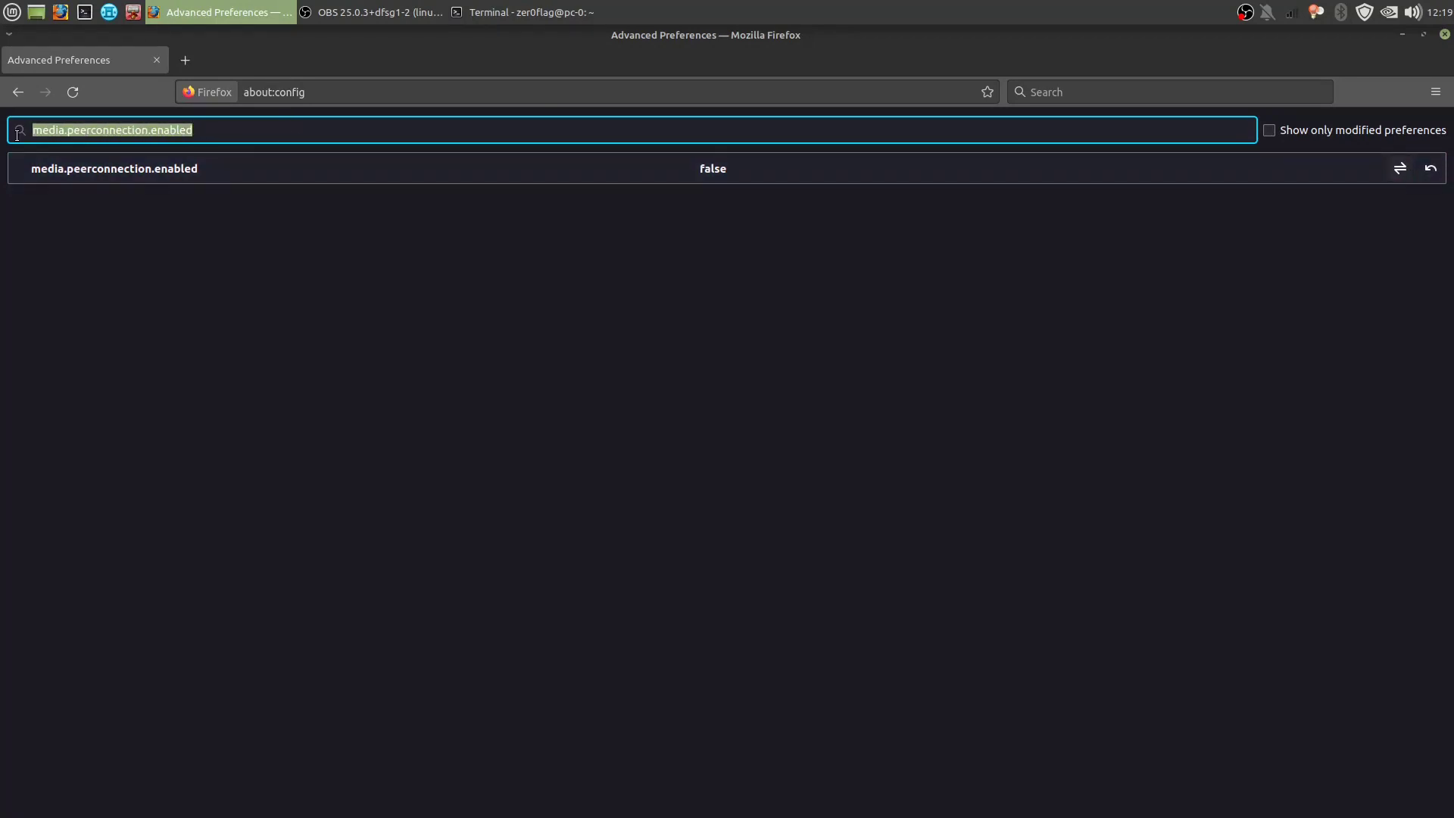
pyautogui.click(224, 124)
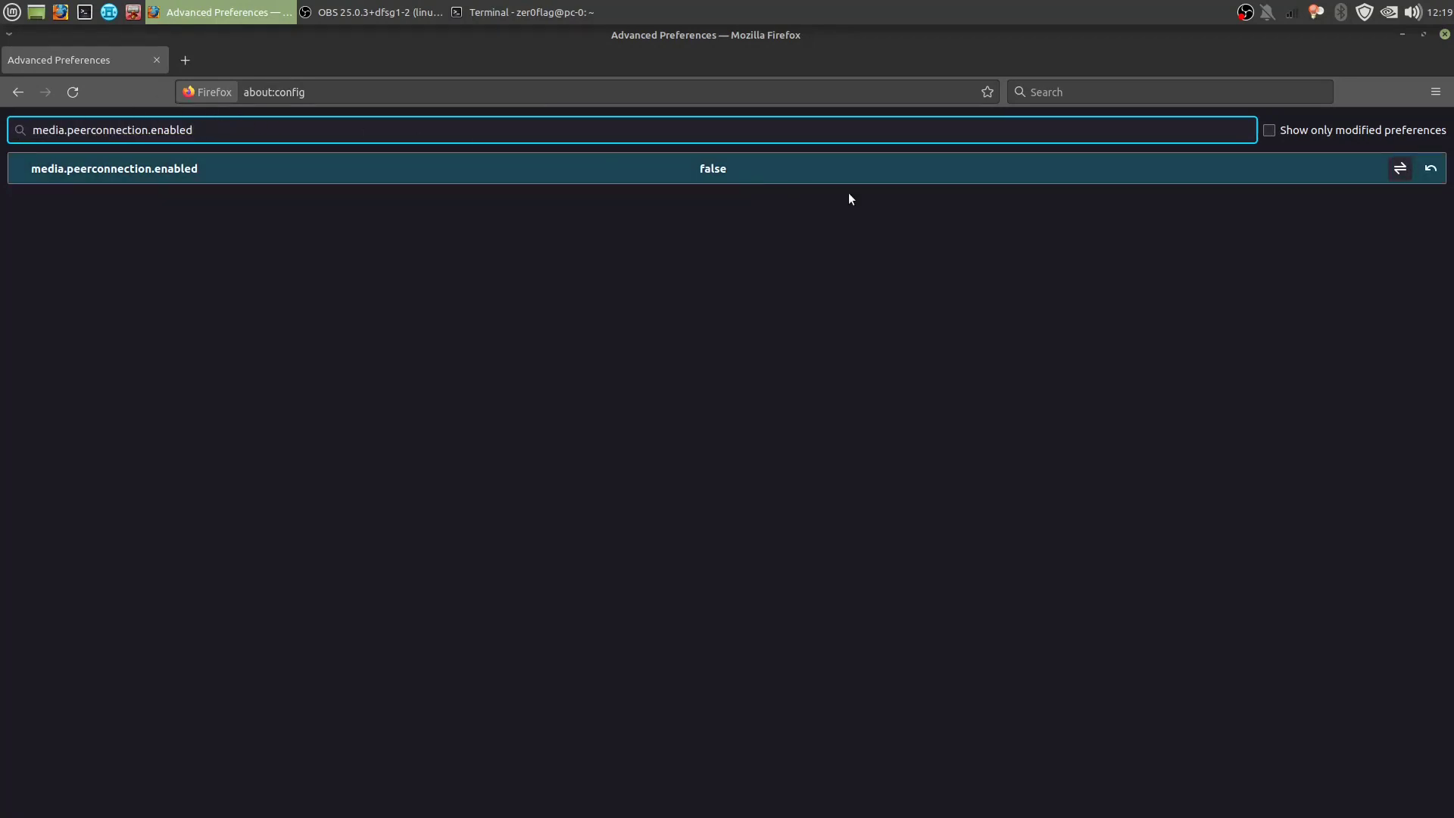
pyautogui.hotkey('alt', 'Tab')
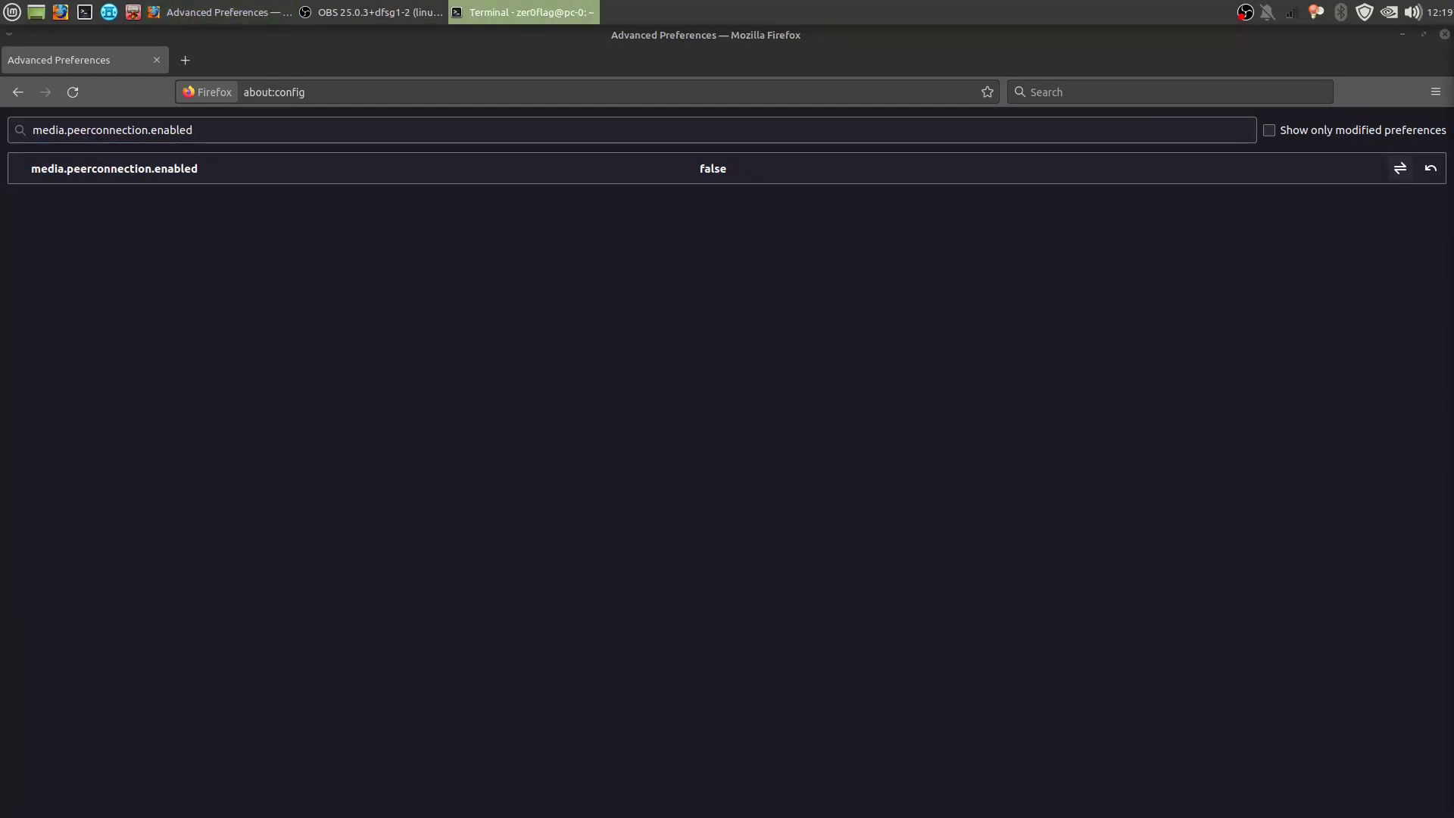
# Set media.navigator.enabled to false and clear the preference search
pyautogui.click(266, 136)
pyautogui.hotkey('ctrl', 'a')
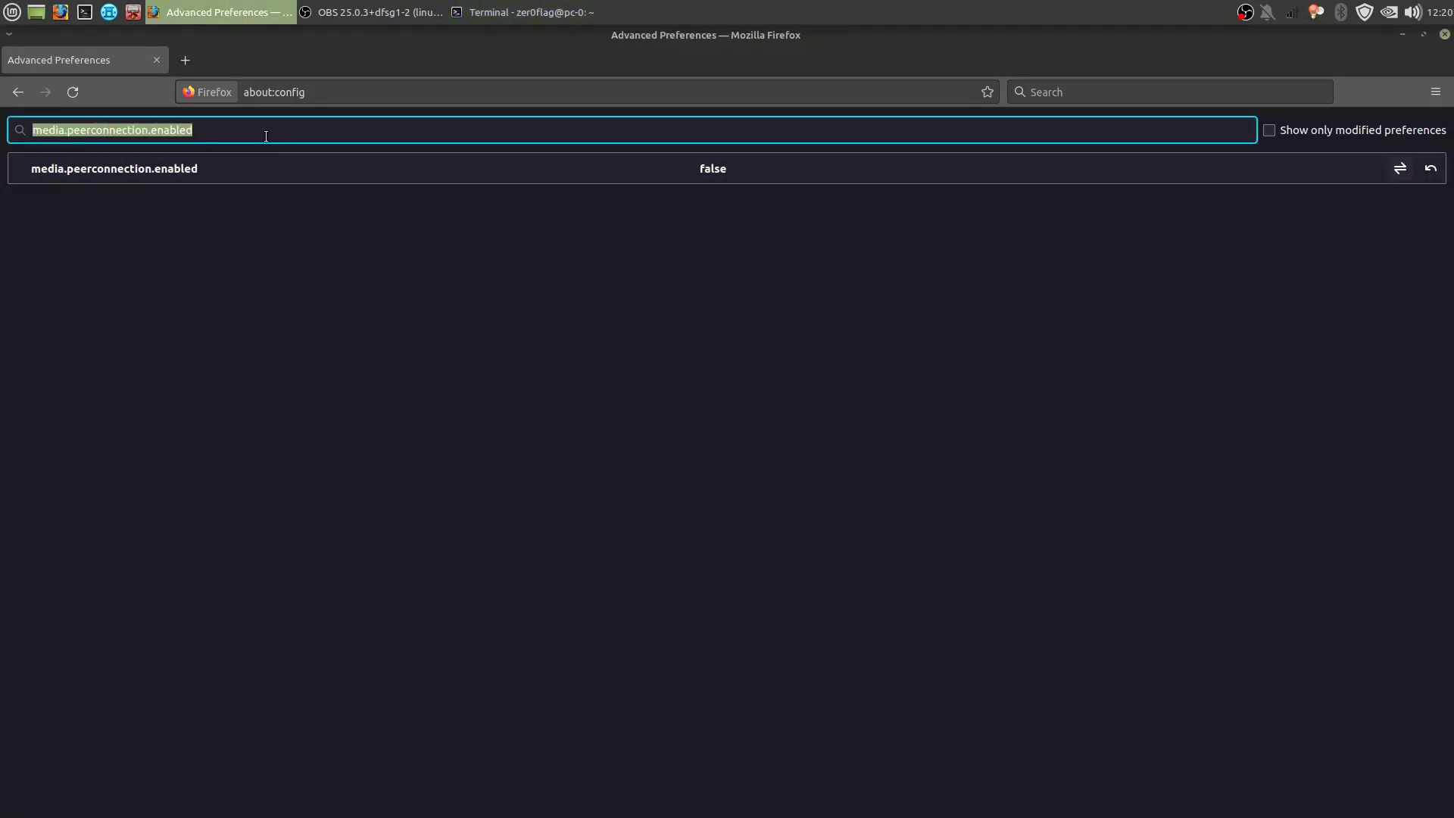
pyautogui.write('media.navigator.enabled')
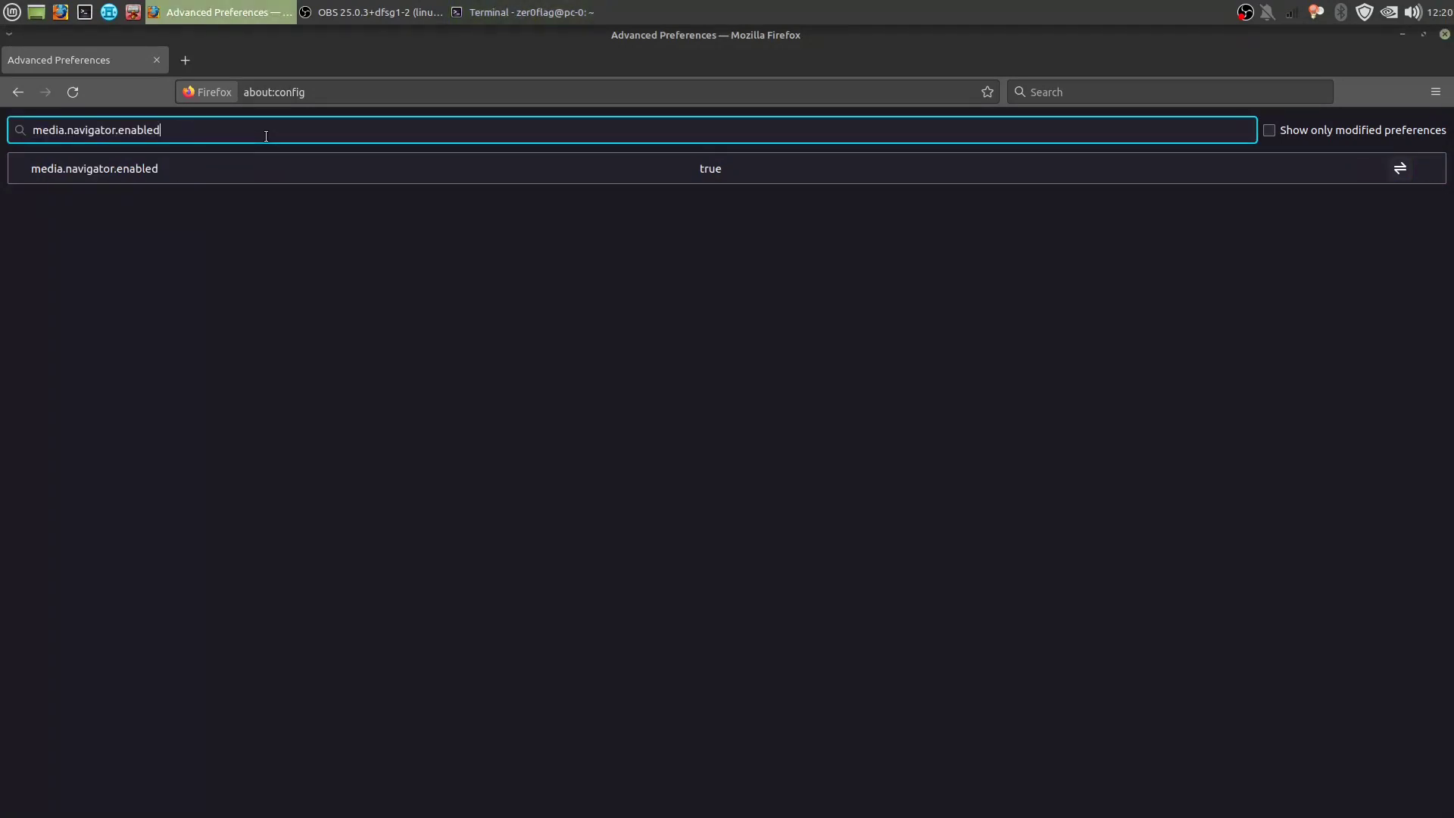
pyautogui.click(1390, 174)
pyautogui.tripleClick(308, 135)
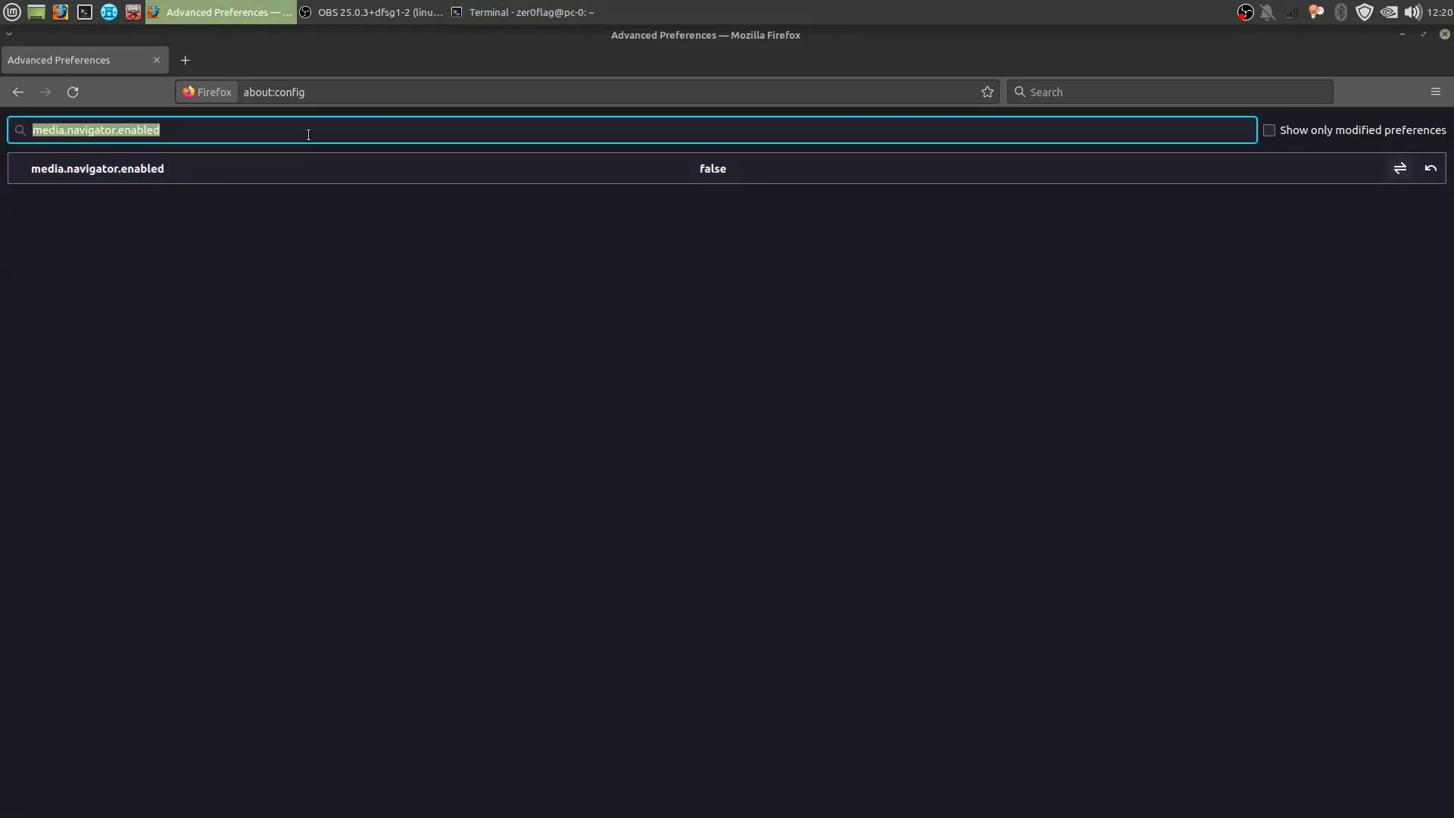
pyautogui.press('BackSpace')
pyautogui.hotkey('alt', 'Tab')
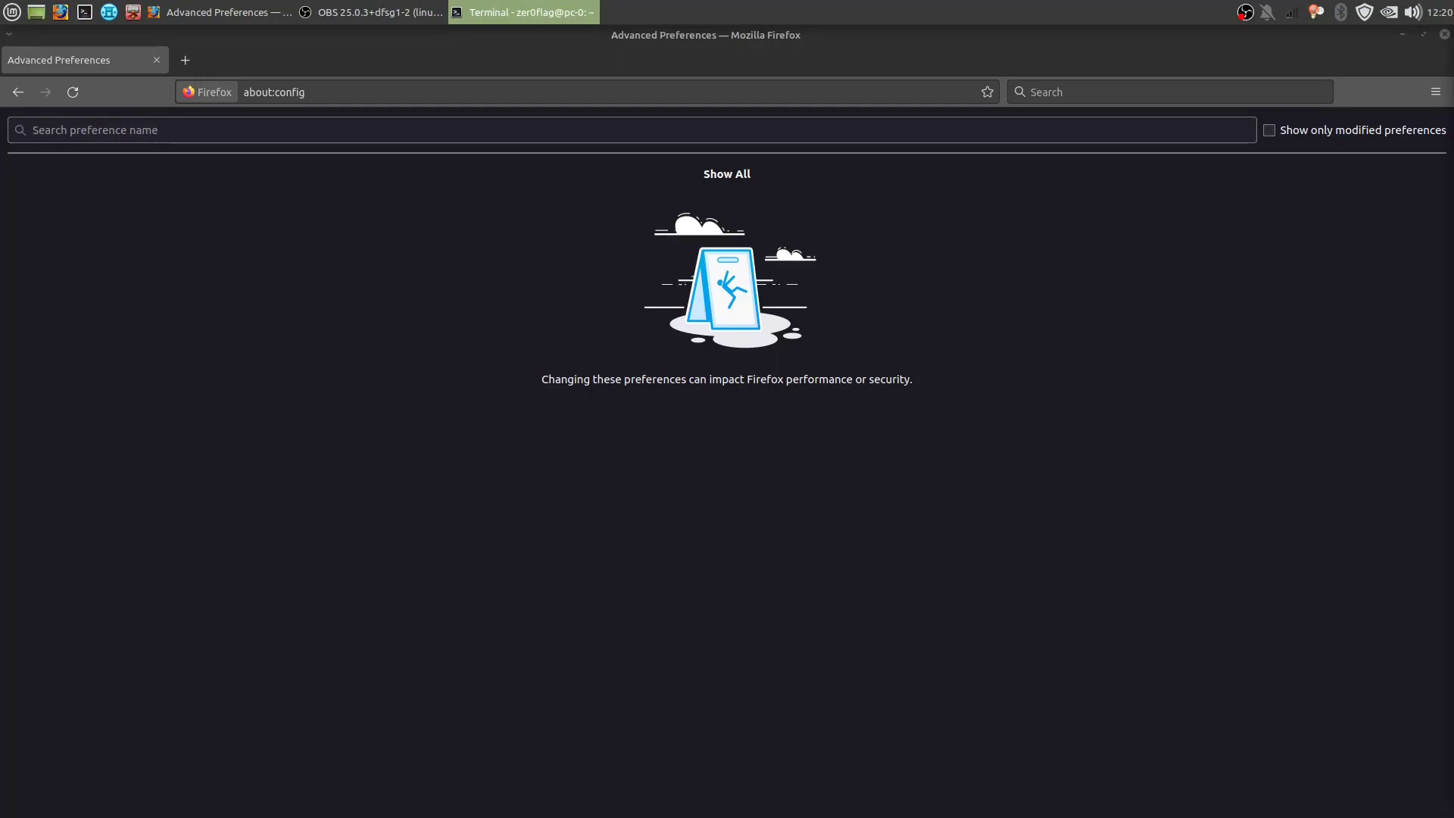
# Set webgl.disabled to true to disable WebGL
pyautogui.click(252, 131)
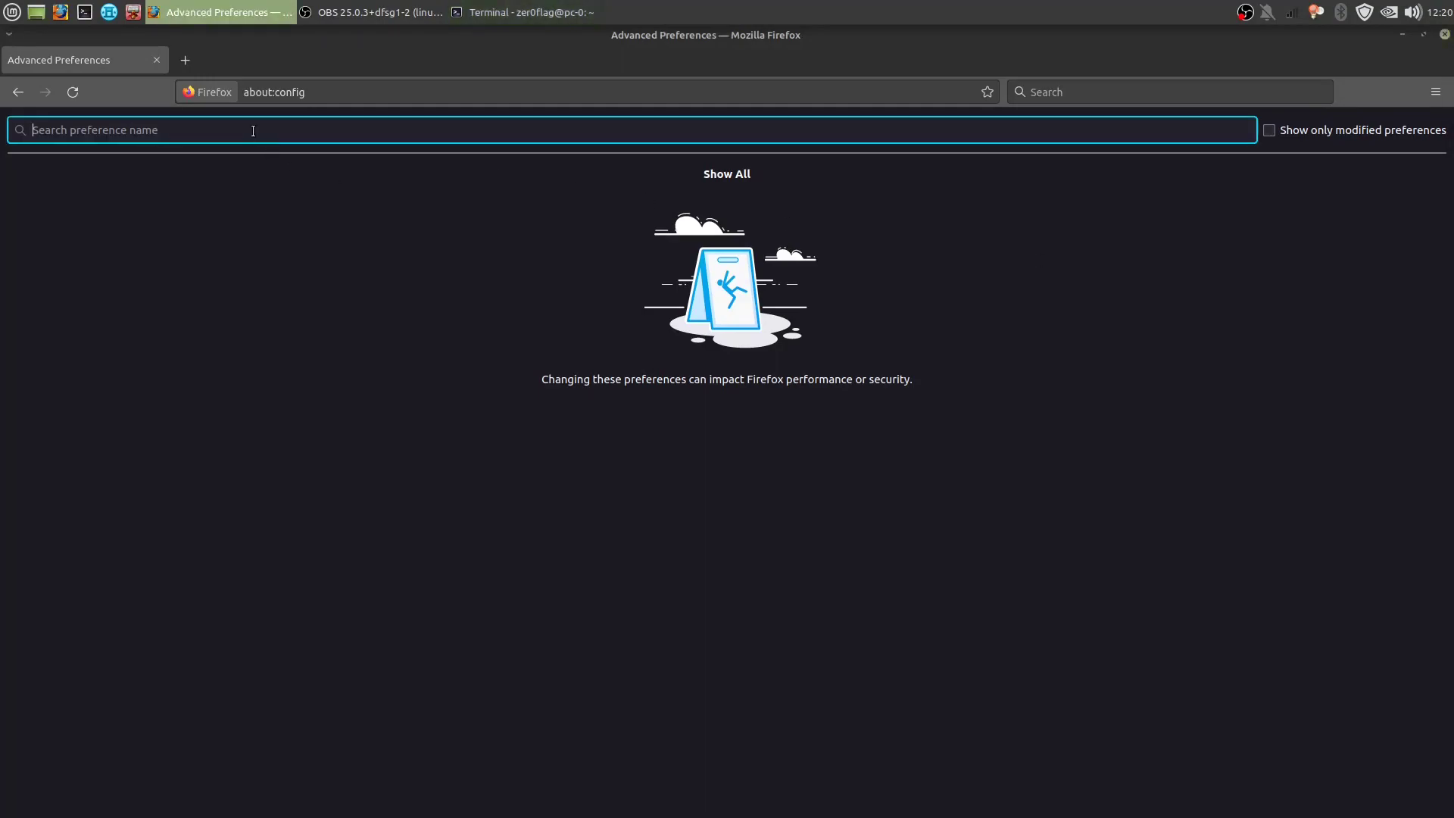
pyautogui.write('webgl.disabled')
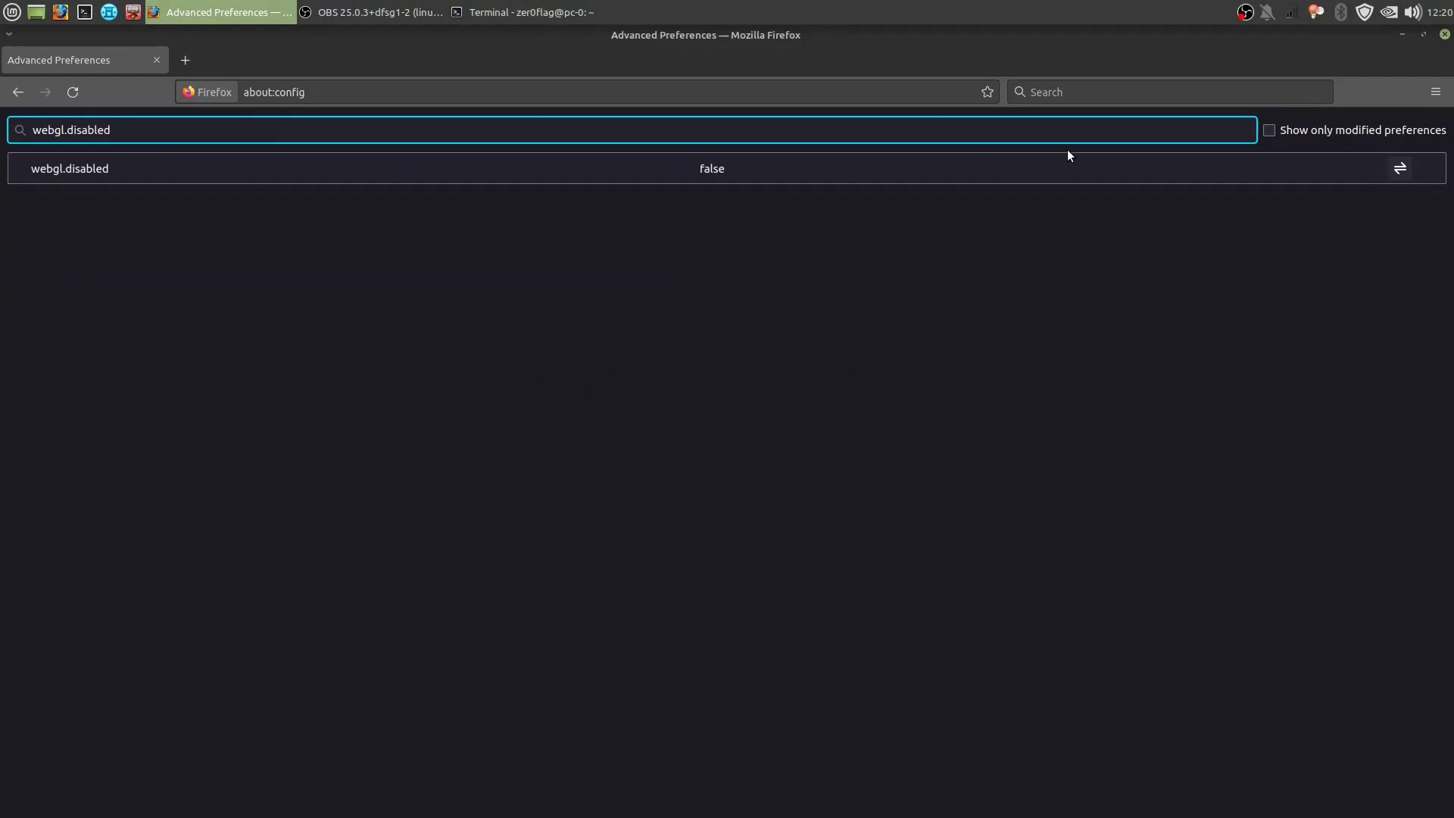
pyautogui.click(1391, 172)
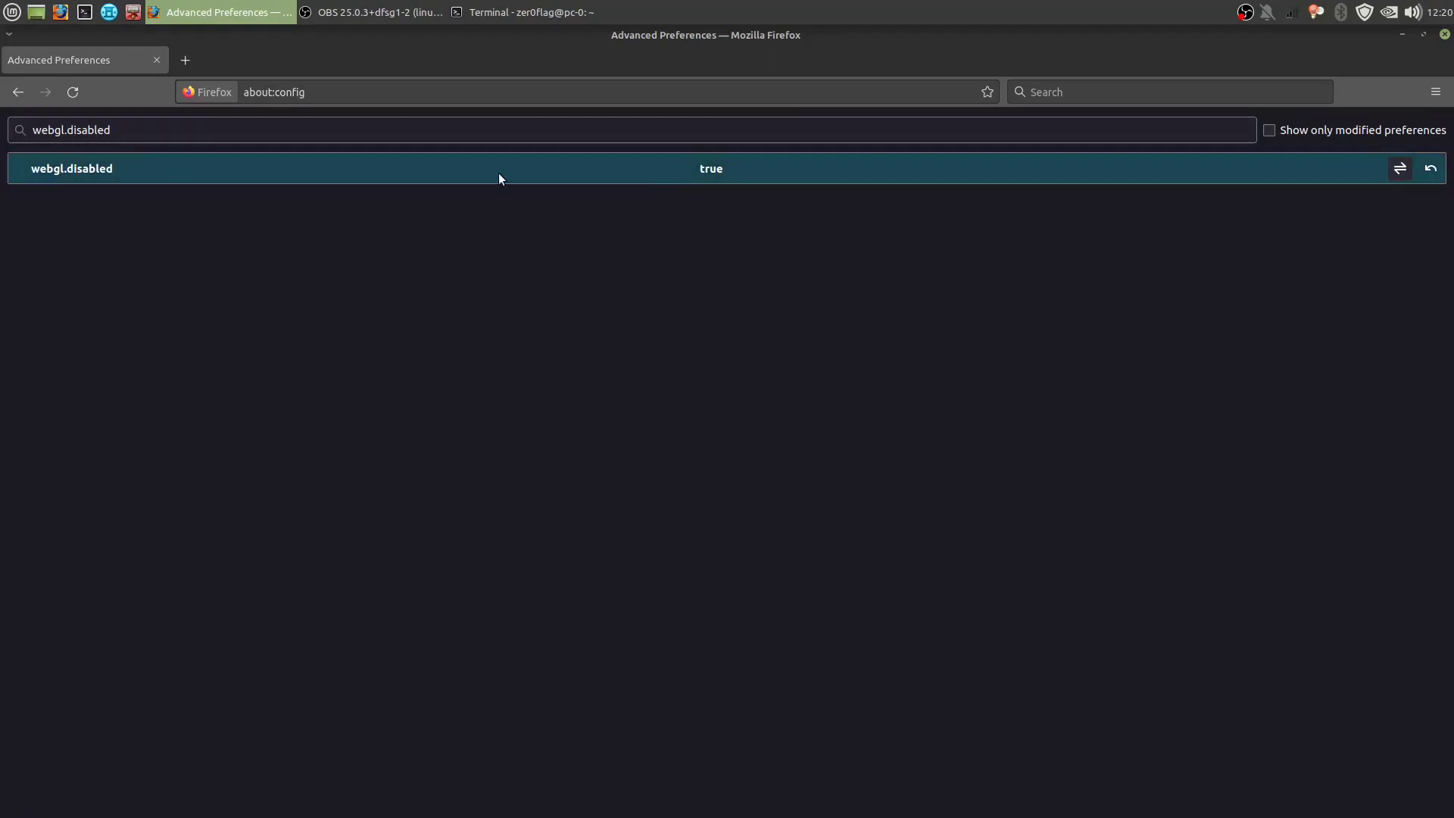
pyautogui.tripleClick(162, 135)
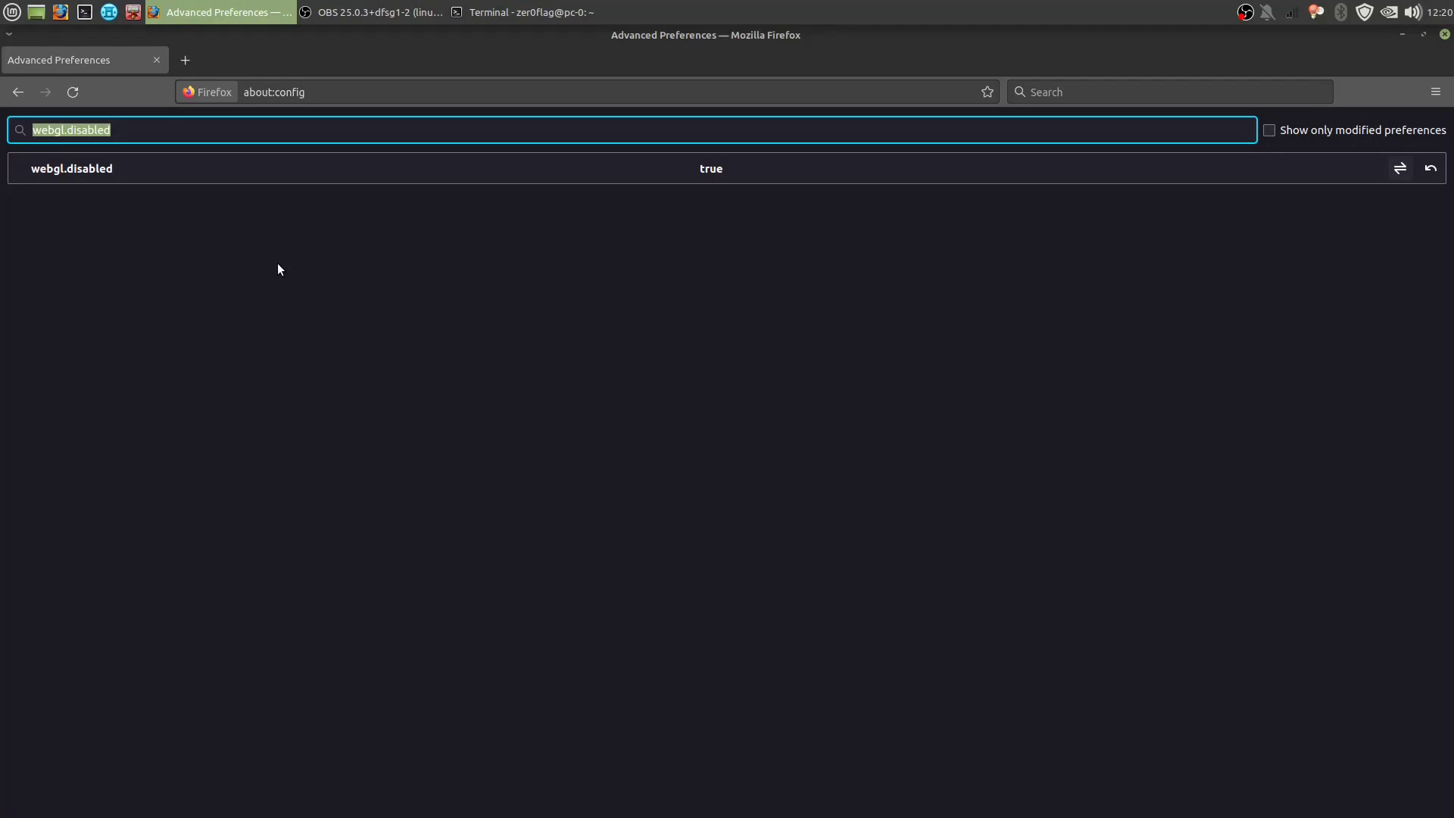
pyautogui.press('BackSpace')
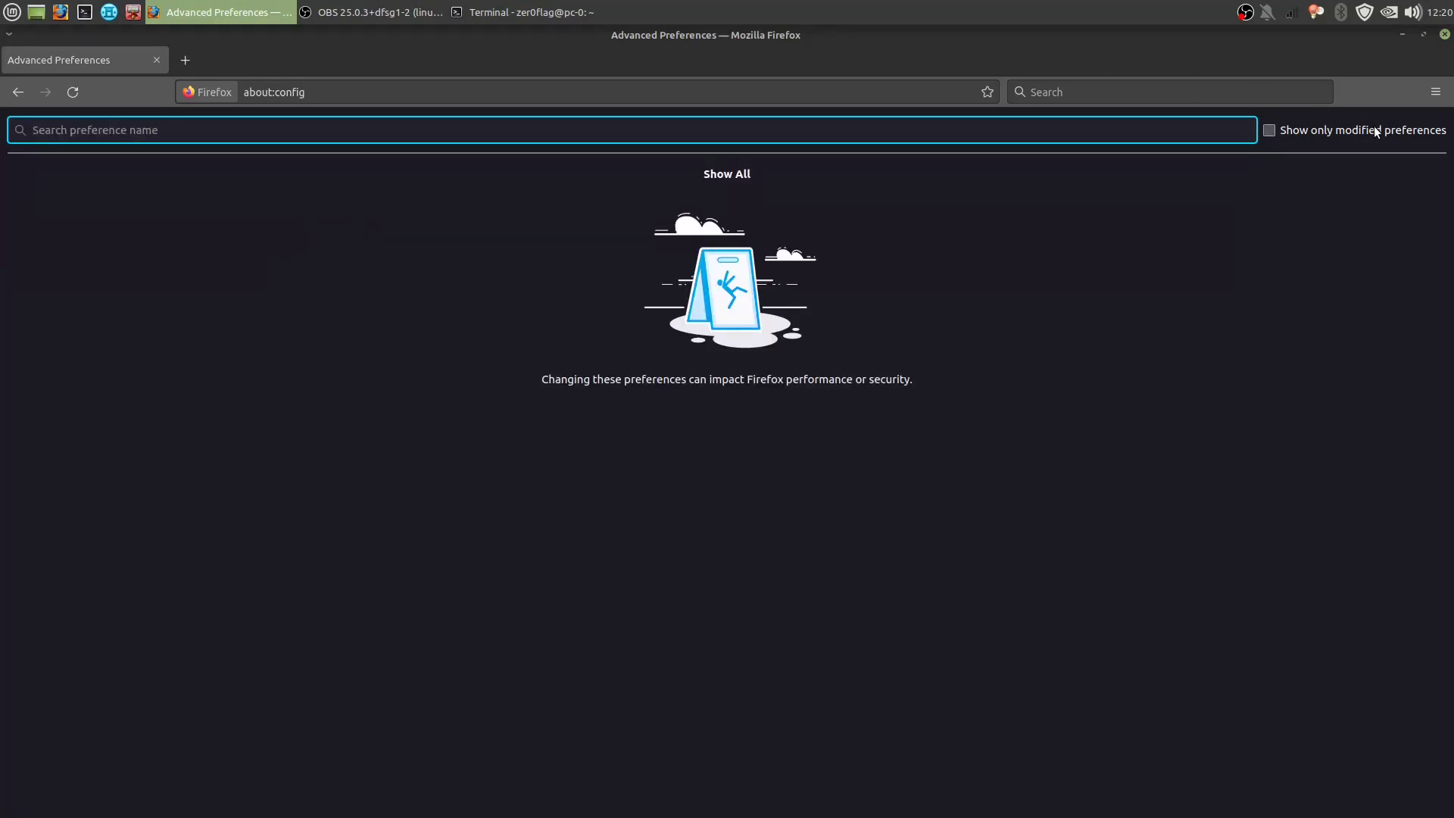
pyautogui.hotkey('alt', 'Tab')
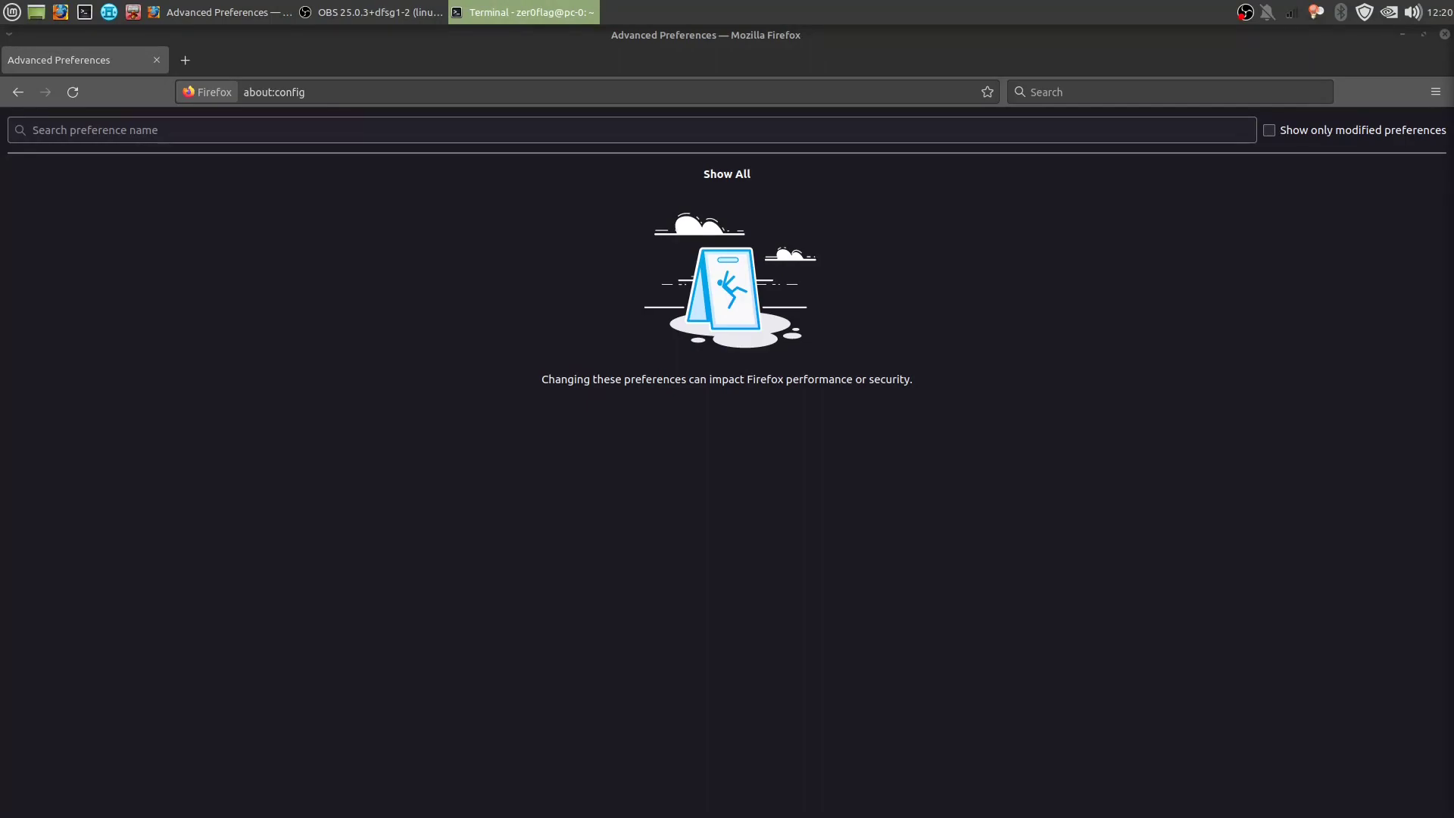
# Set privacy.resistFingerprinting to true
pyautogui.click(229, 131)
pyautogui.write('privacy.resistFingerprinting')
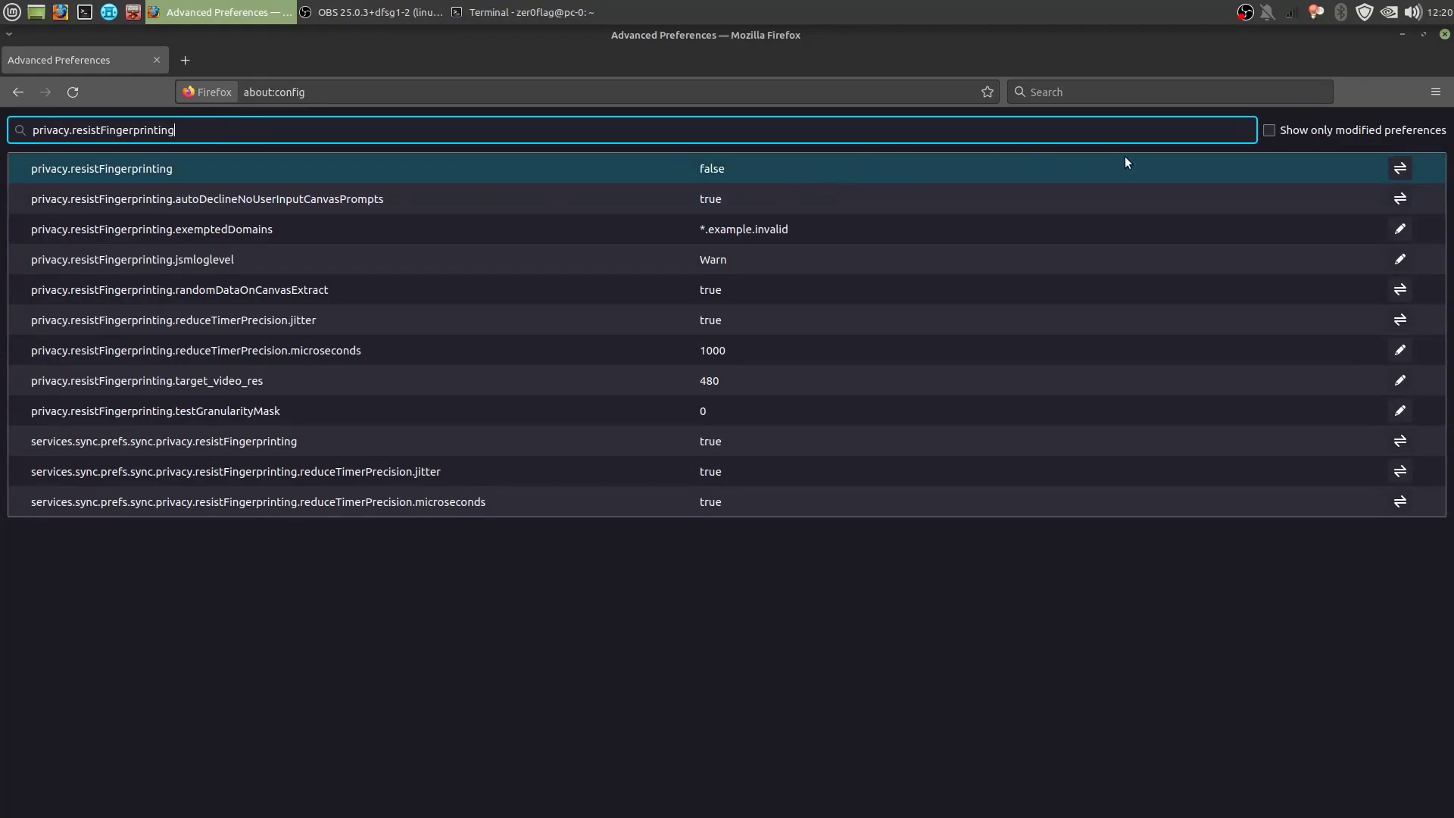
pyautogui.click(1400, 167)
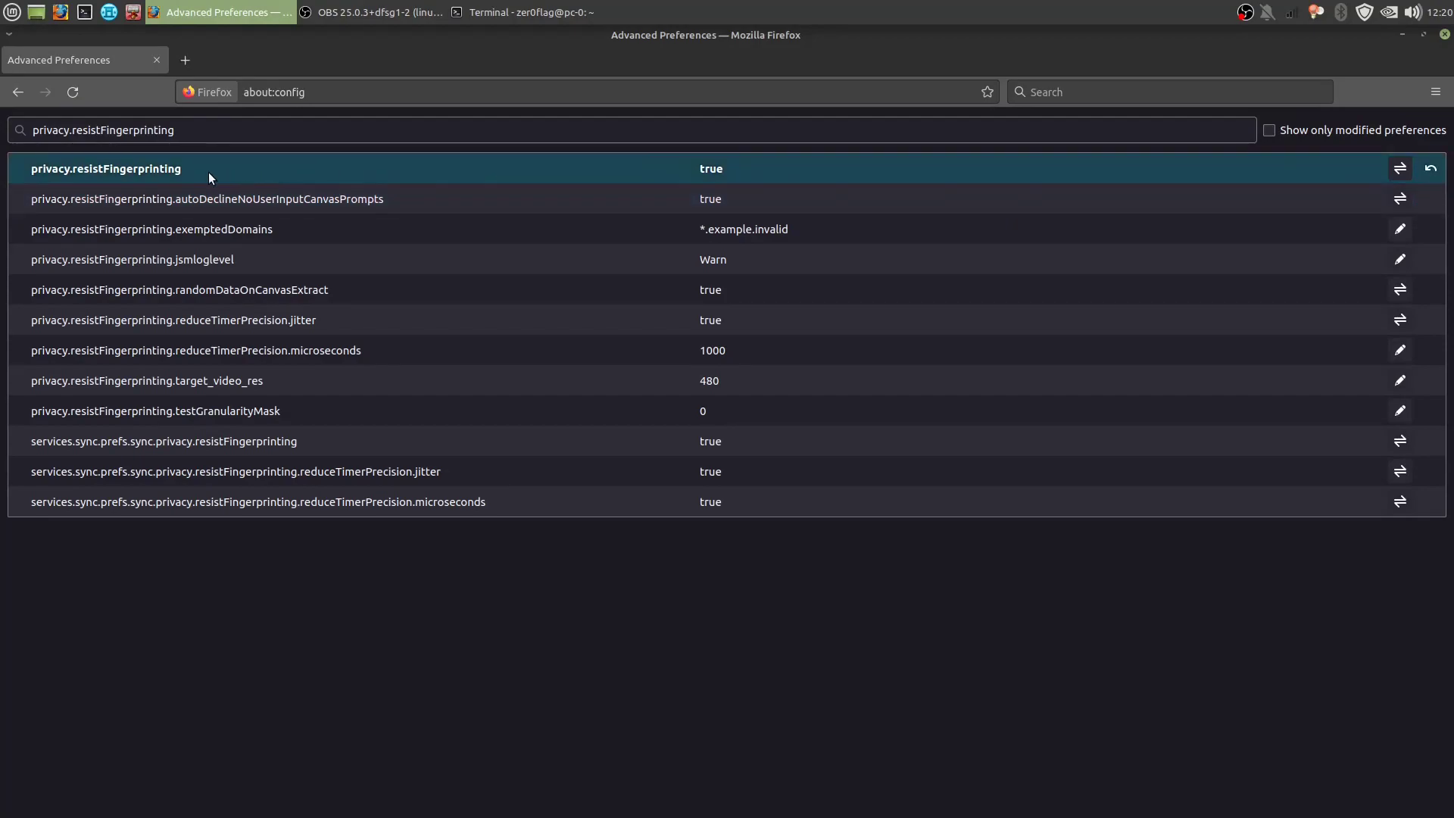
pyautogui.tripleClick(222, 126)
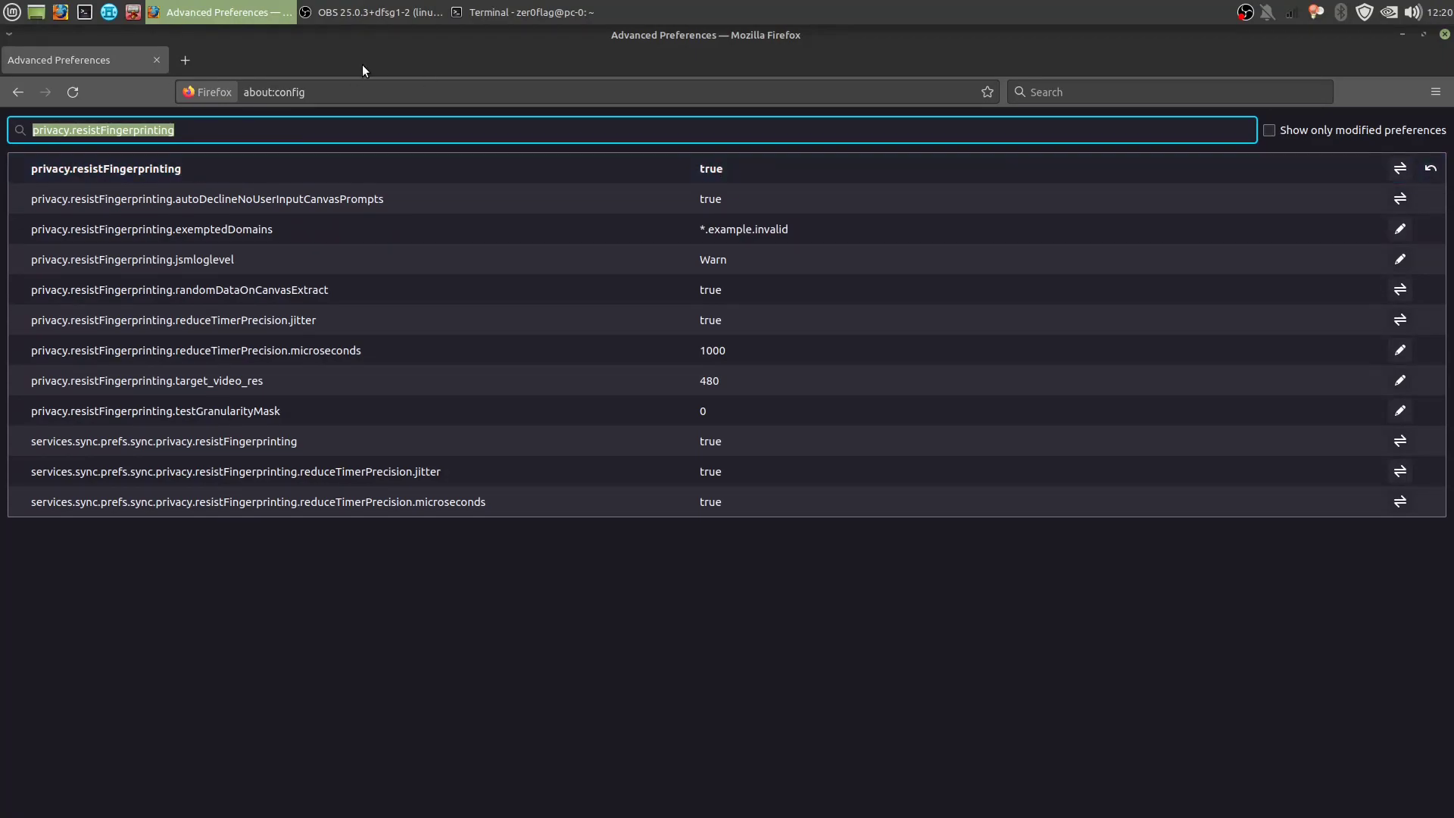
pyautogui.hotkey('alt', 'Tab')
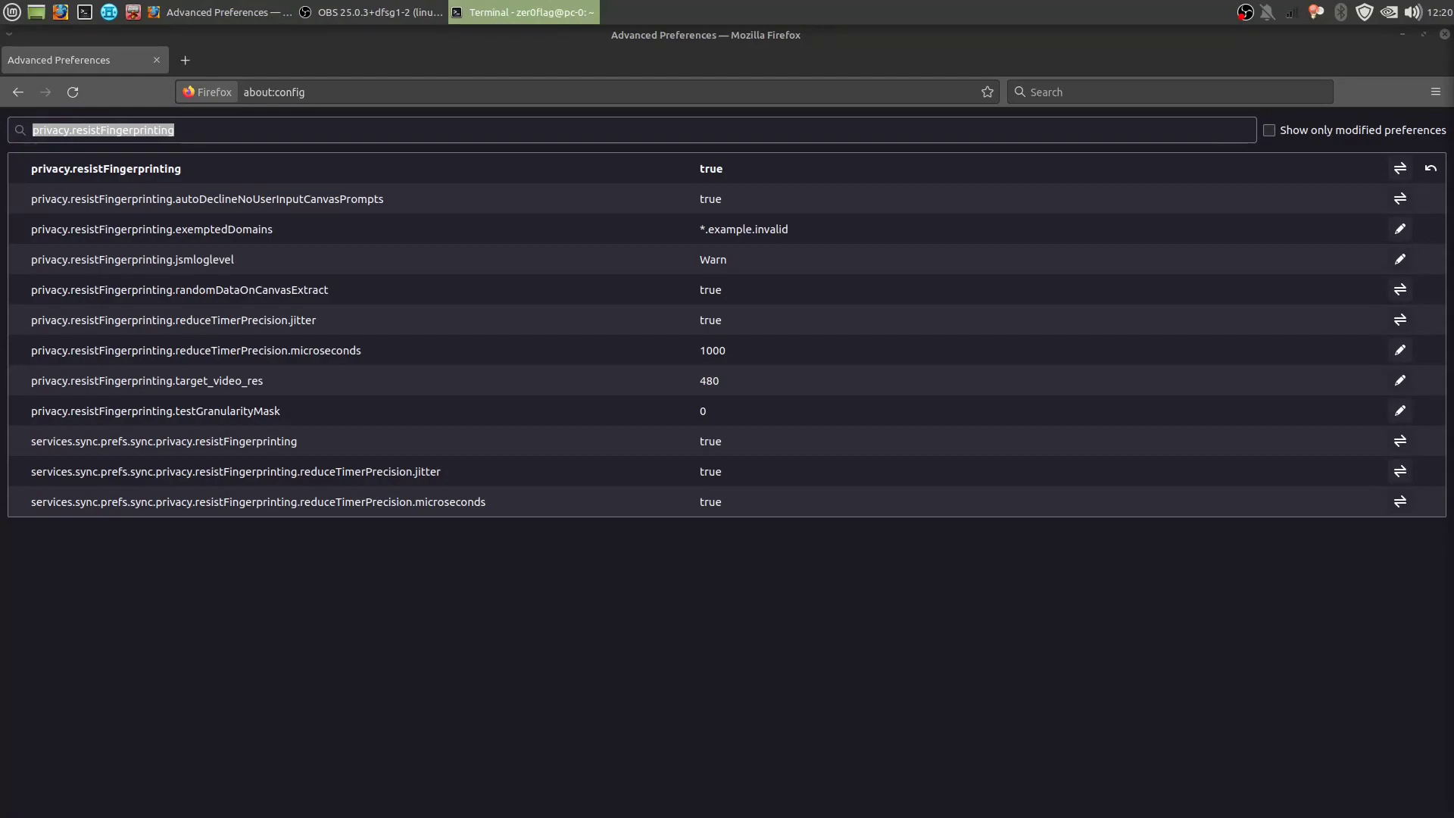
# Set network.http.sendRefererHeader to 0
pyautogui.click(222, 136)
pyautogui.hotkey('ctrl', 'a')
pyautogui.write('network.http.sendRefererHeader')
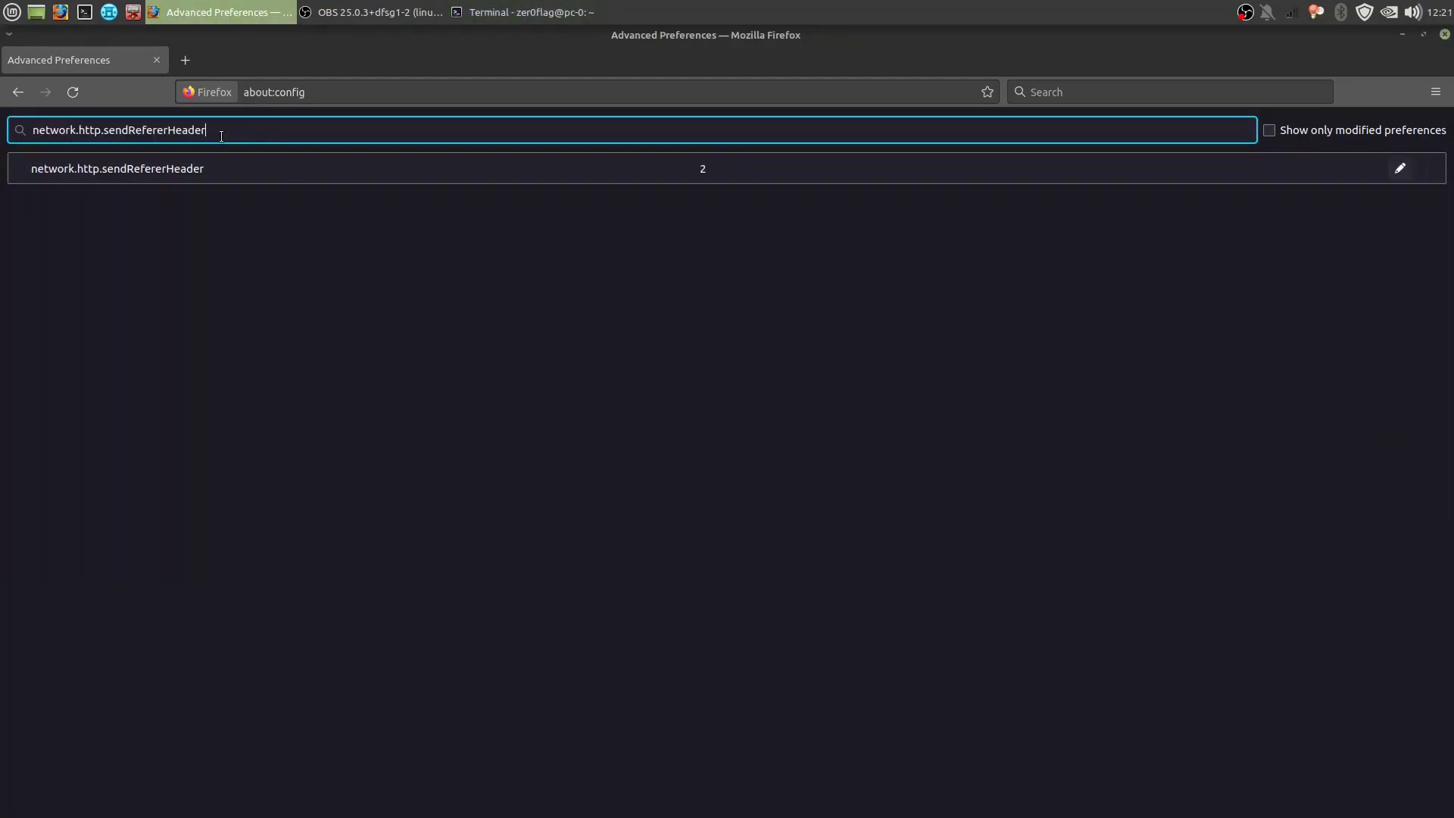
pyautogui.click(1400, 168)
pyautogui.write('0')
pyautogui.press('Return')
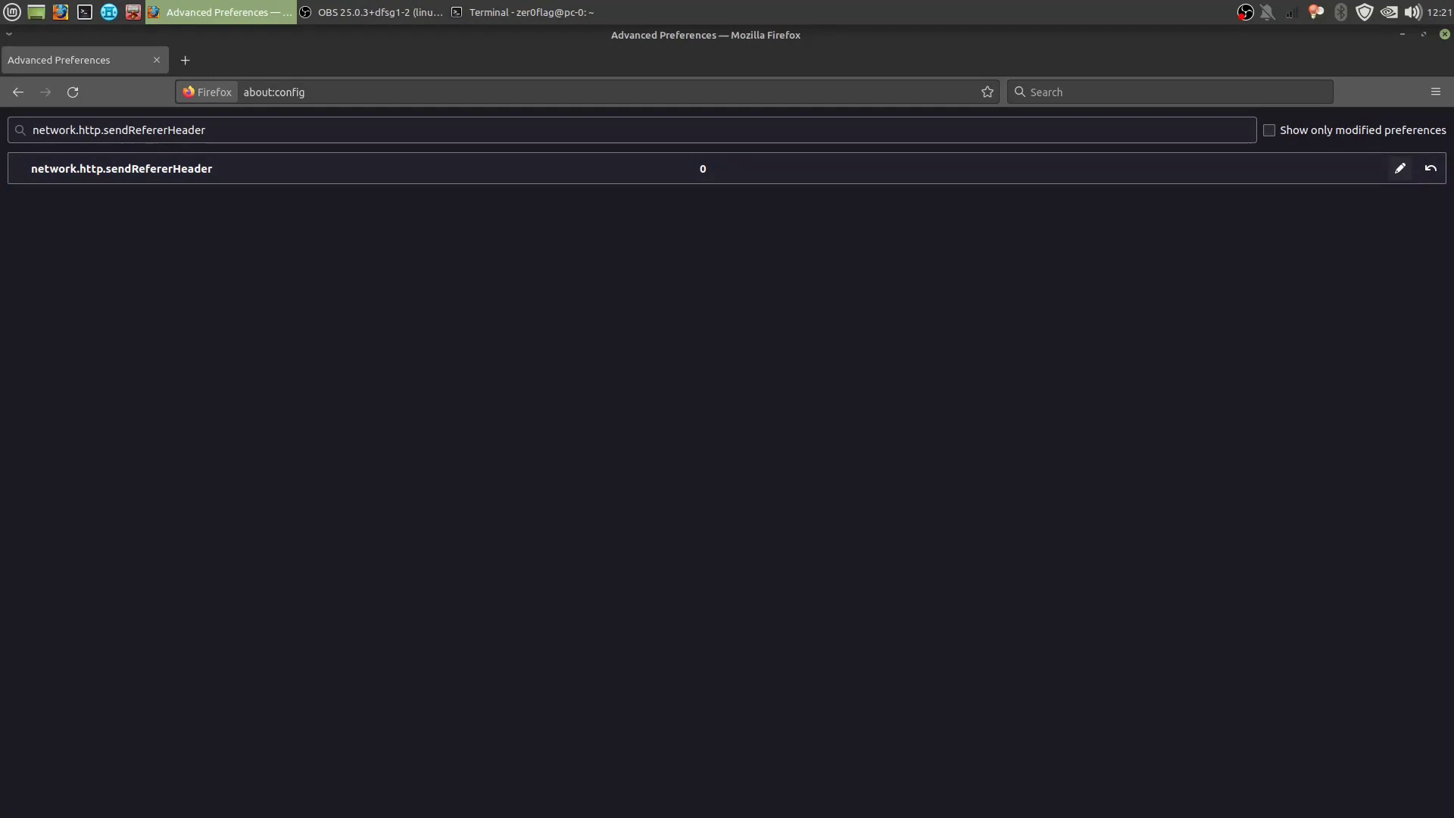
pyautogui.hotkey('alt', 'Tab')
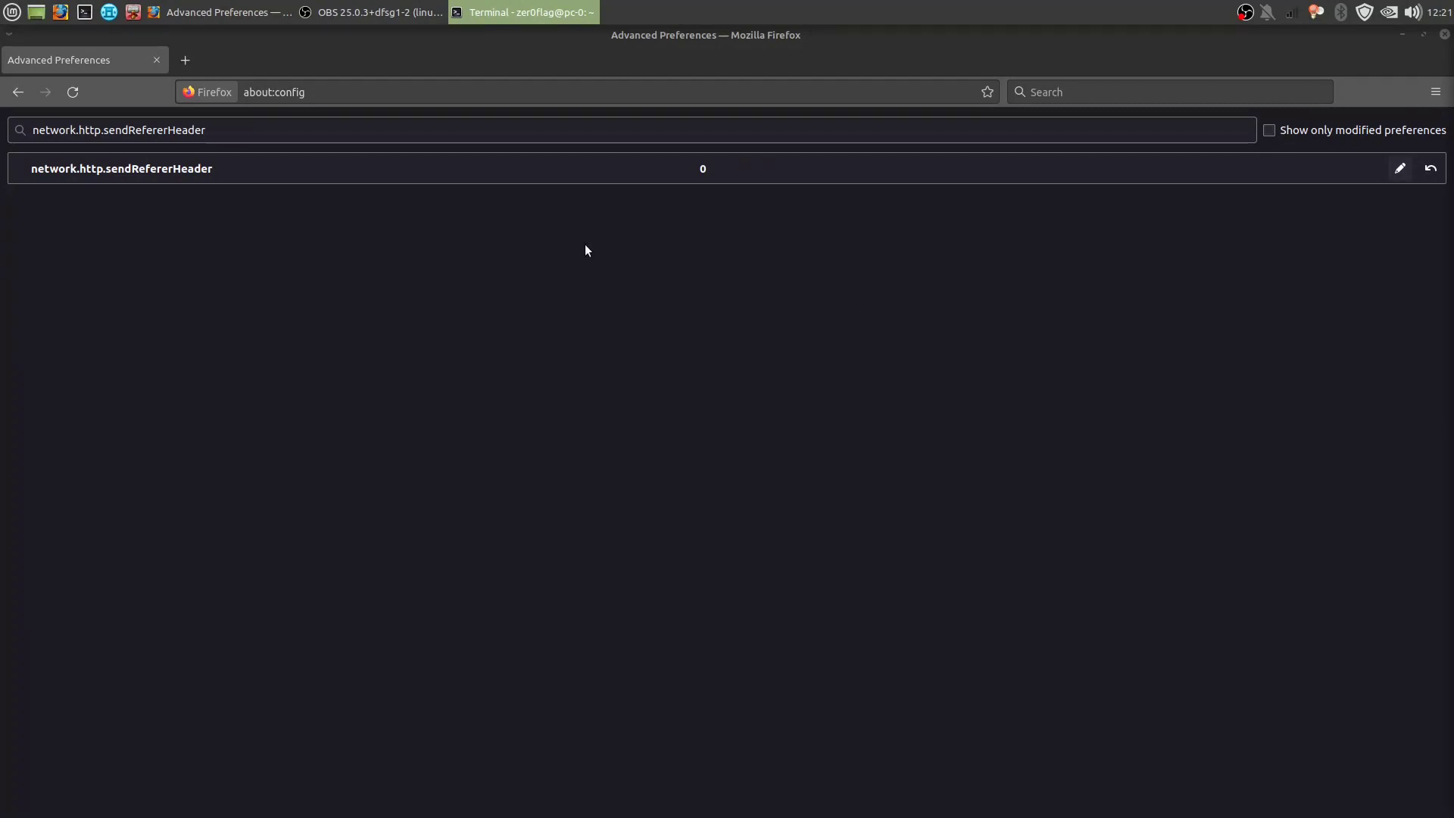
# Search the copied preference names, then clear the preference search
pyautogui.hotkey('alt', 'Tab')
pyautogui.hotkey('ctrl', 'a')
pyautogui.write('identity.fxaccounts.enabled privacy.firstparty.isolate')
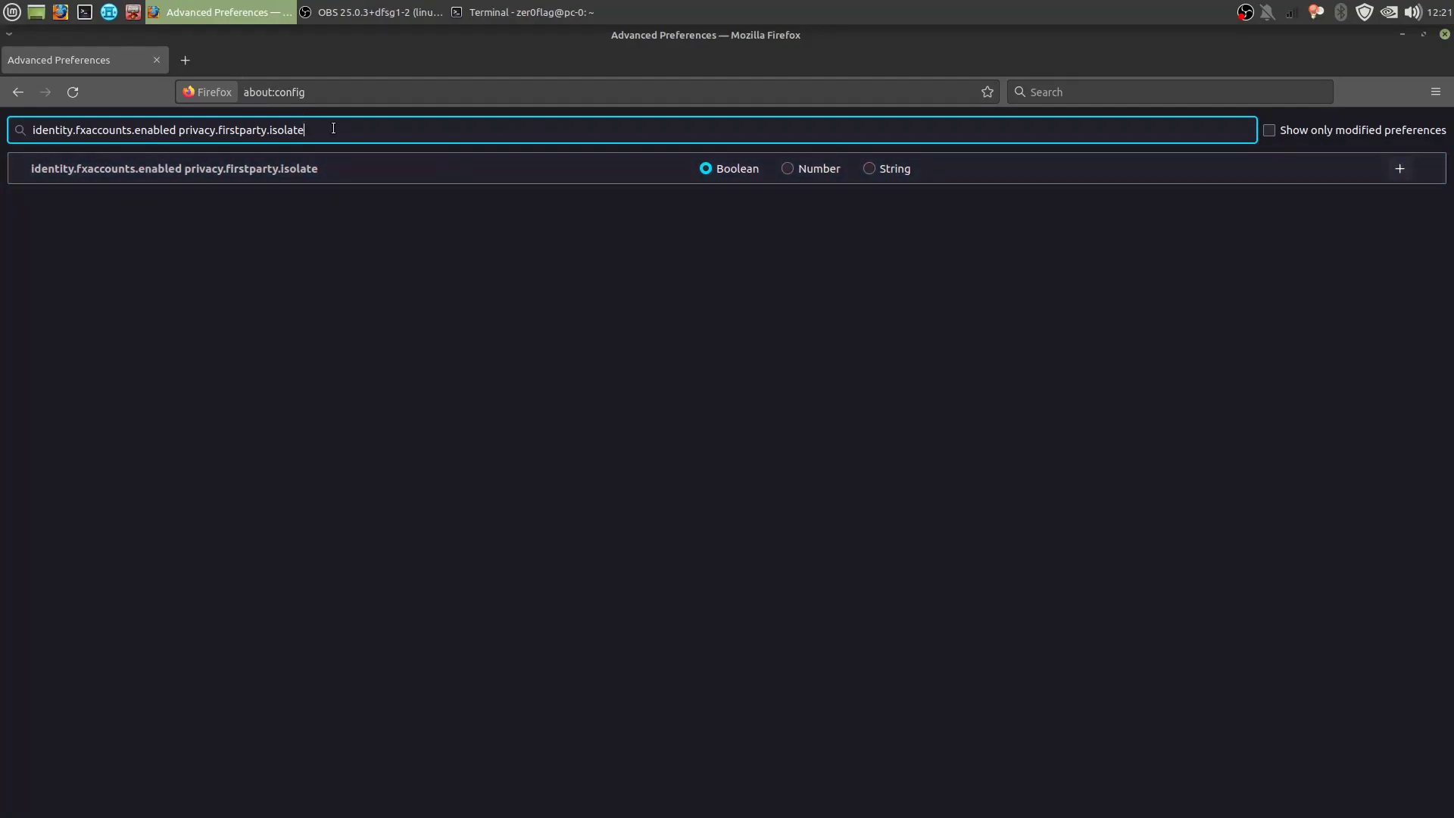
pyautogui.hotkey('ctrl', 'a')
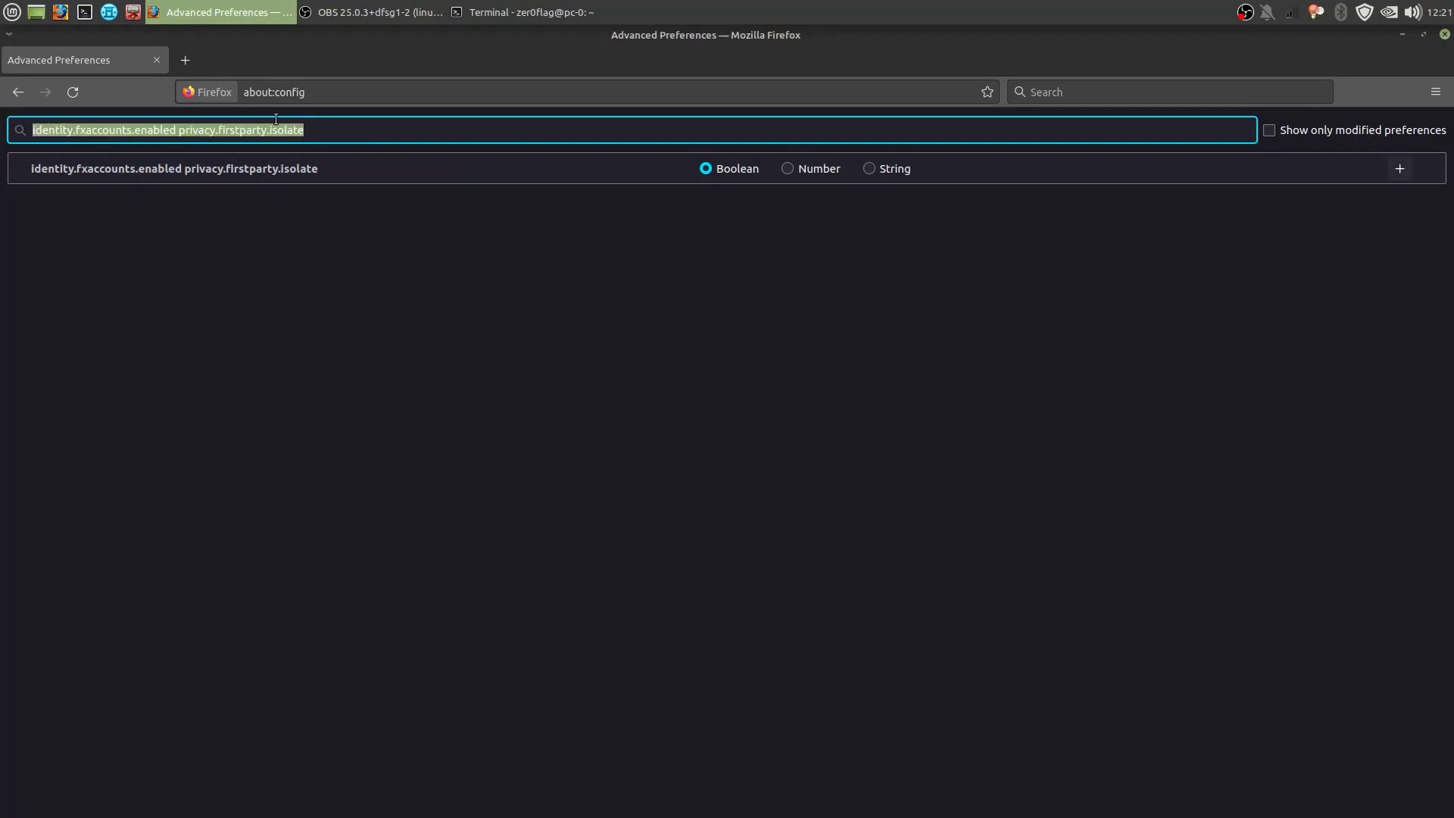
pyautogui.click(316, 125)
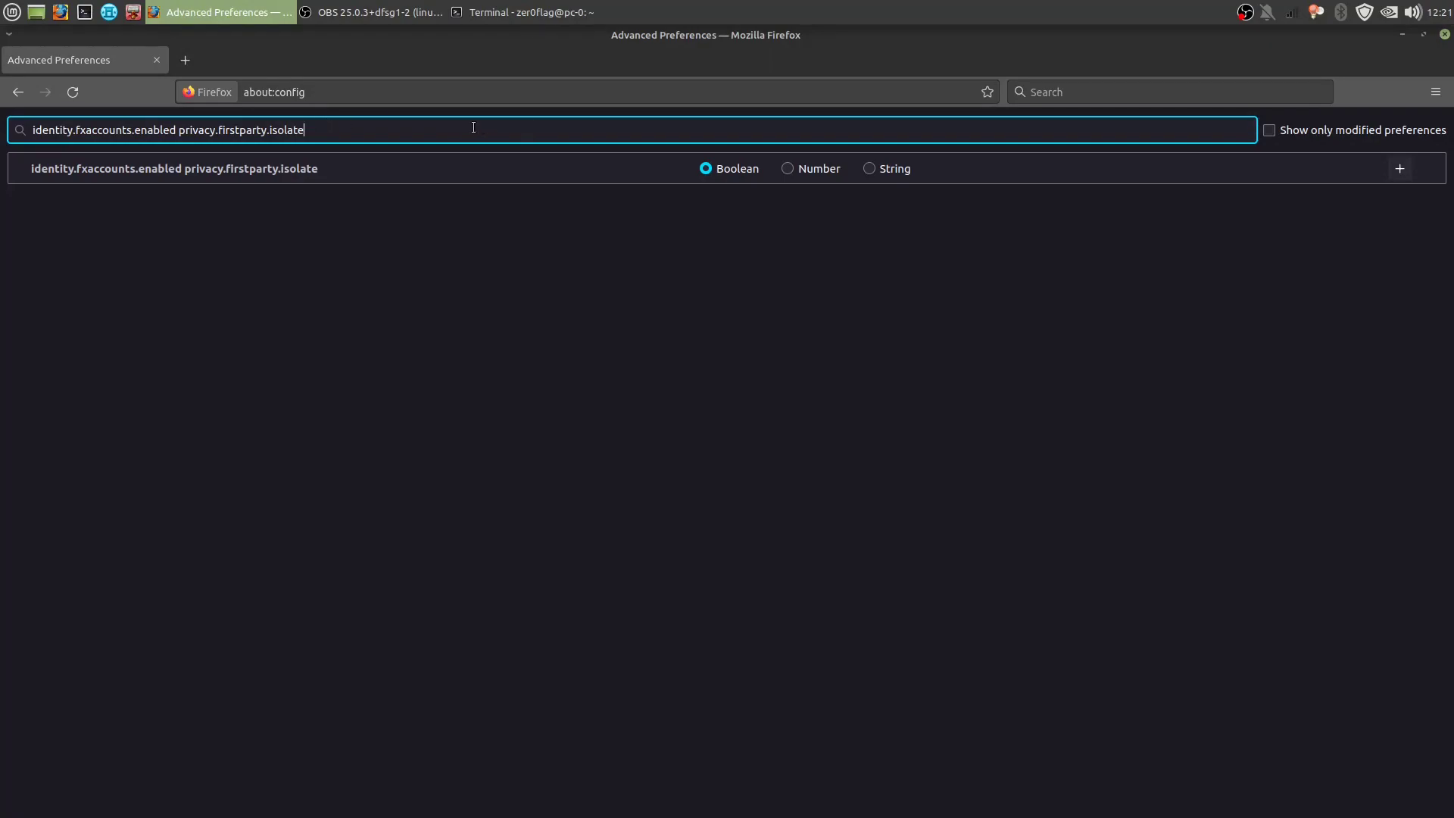
pyautogui.tripleClick(312, 125)
pyautogui.click(350, 129)
pyautogui.tripleClick(354, 128)
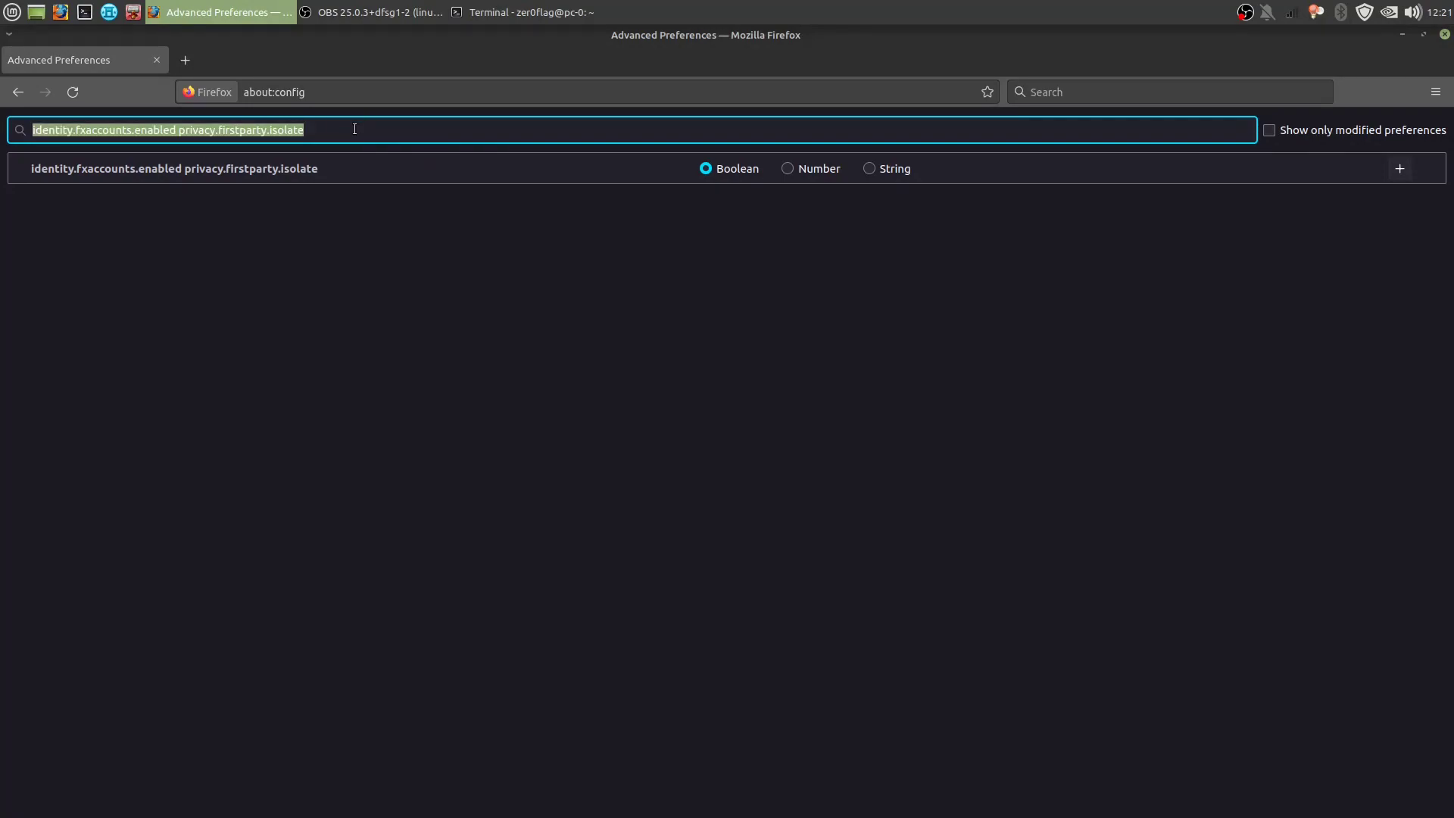
pyautogui.press('BackSpace')
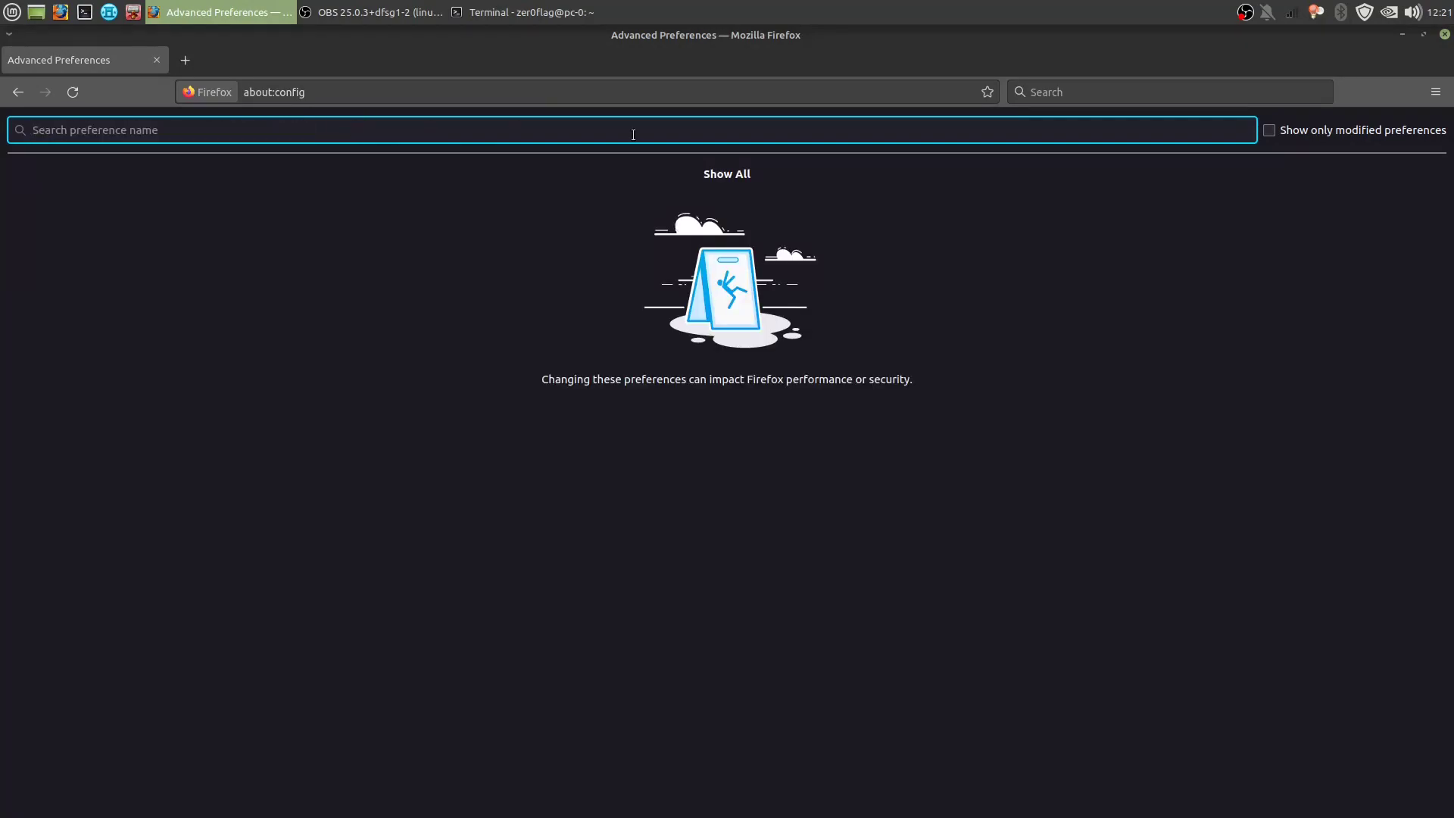
pyautogui.hotkey('alt', 'Tab')
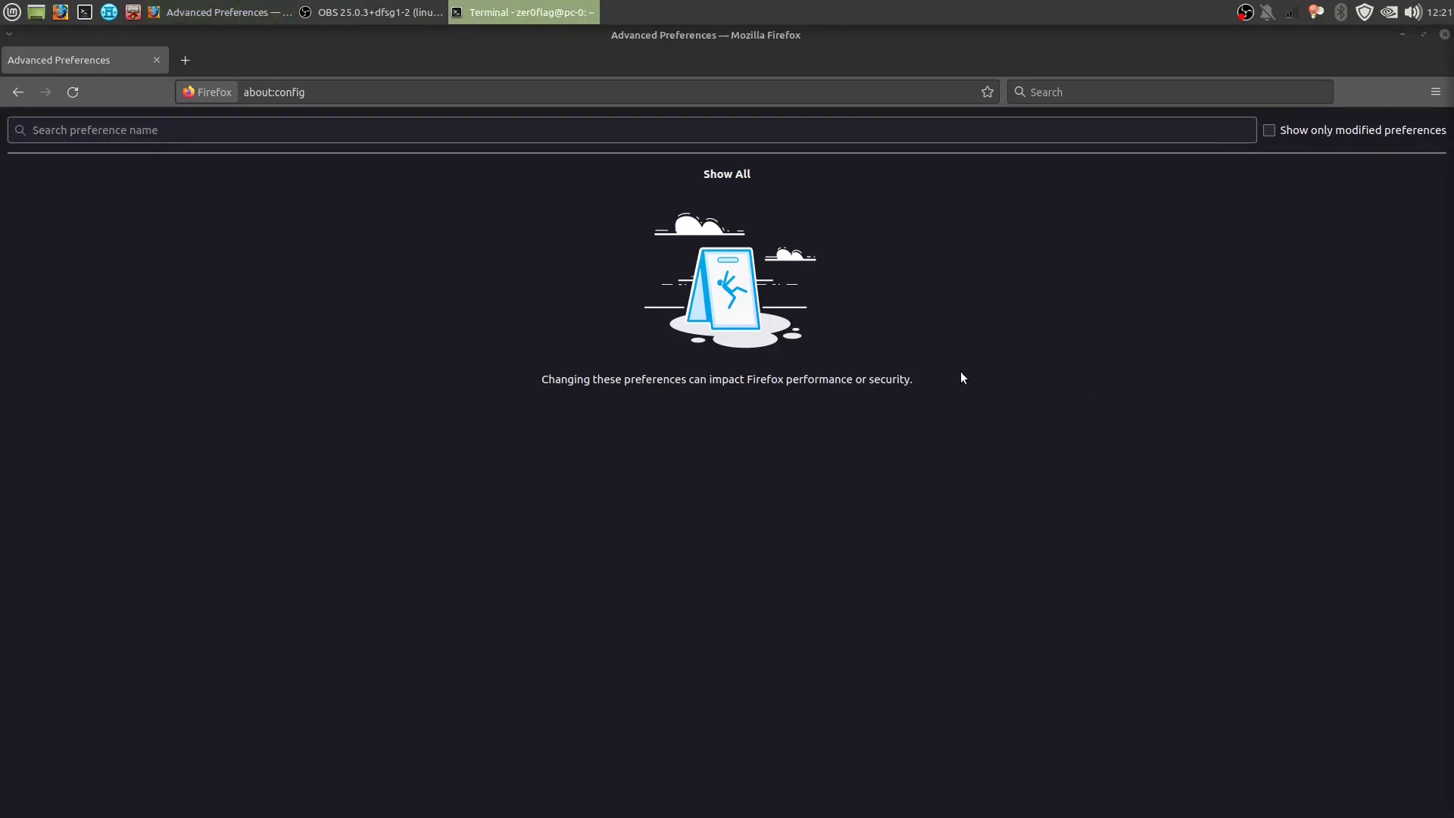
# Create privacy.cookie.lifetimePolicy as a Boolean preference set to true
pyautogui.click(209, 138)
pyautogui.write('privacy.cookie.lifetimePolicy')
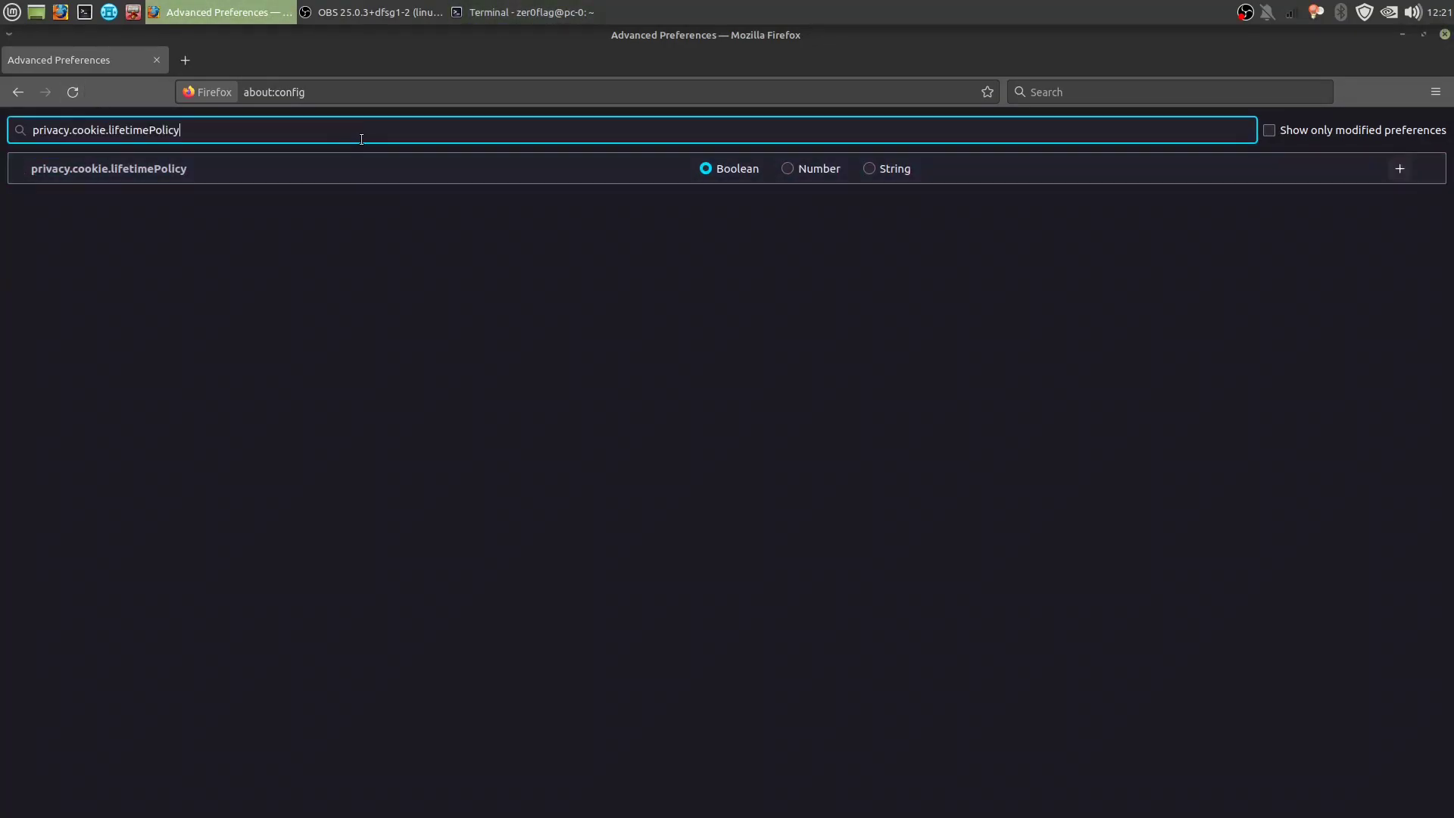
pyautogui.click(1398, 170)
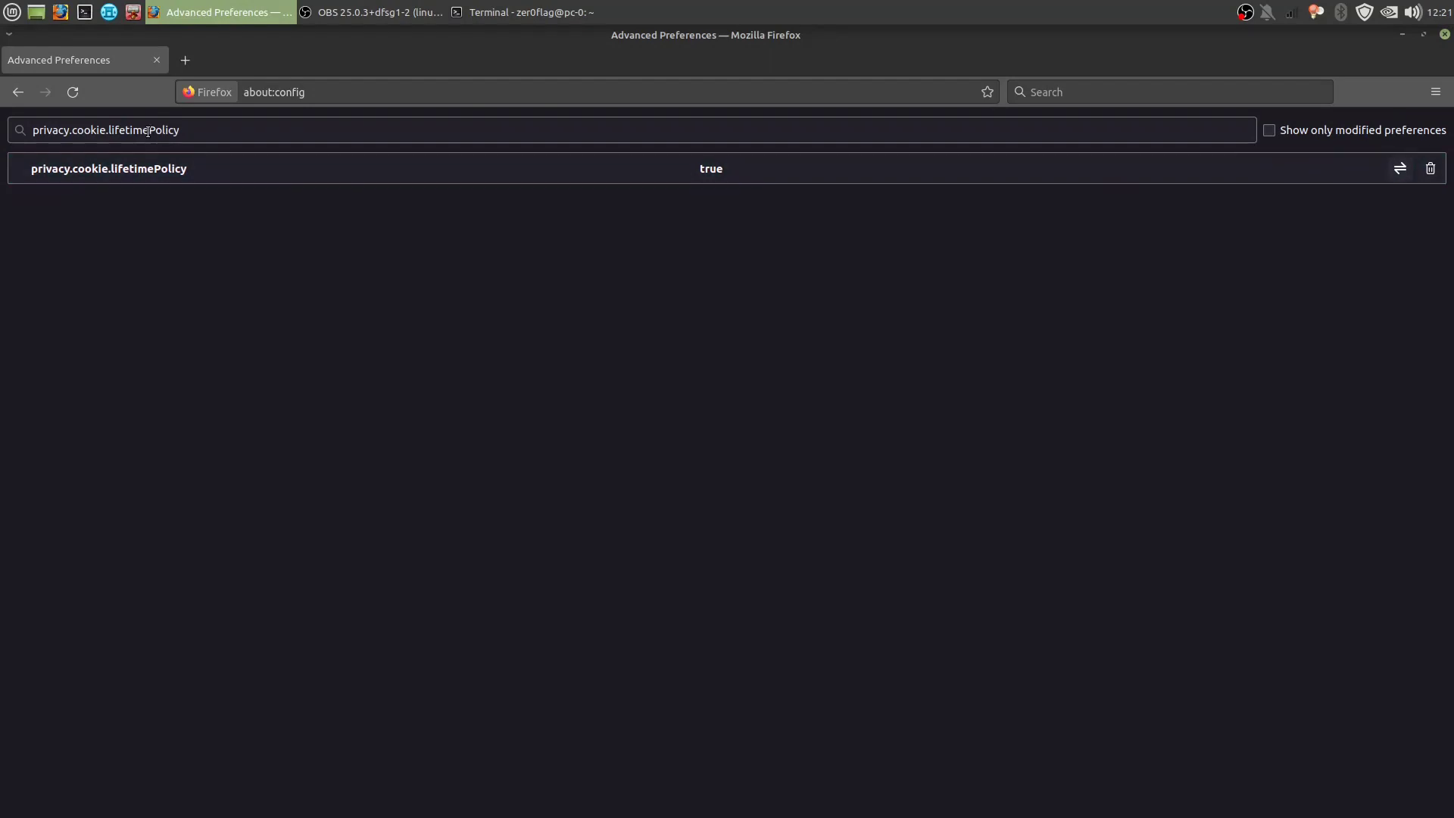
pyautogui.click(195, 121)
pyautogui.press('Home')
pyautogui.hotkey('ctrl', 'shift', 'Right')
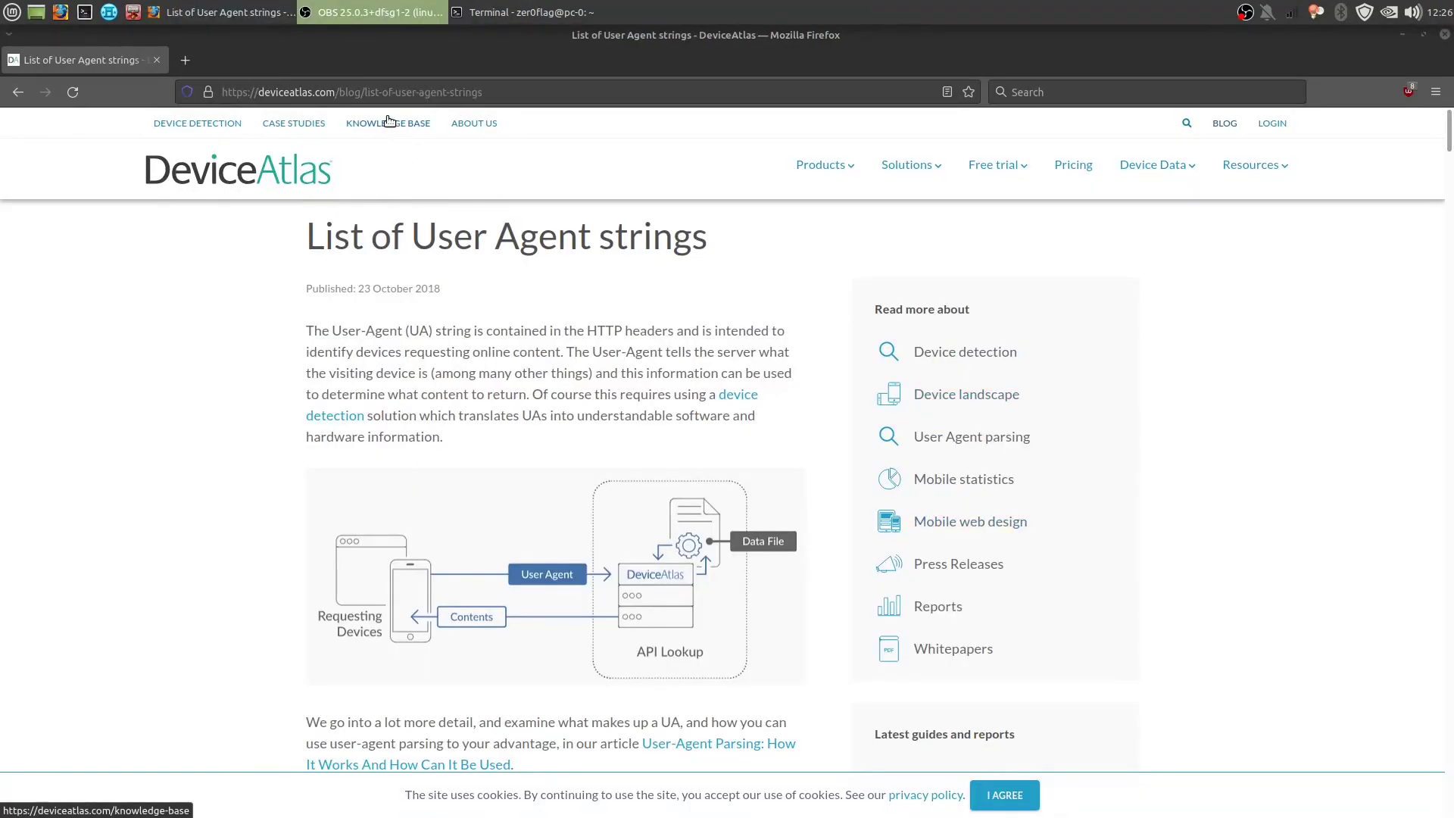
# Scroll the DeviceAtlas list to Desktop User Agents and select the Windows 10 Edge string
pyautogui.click(489, 91)
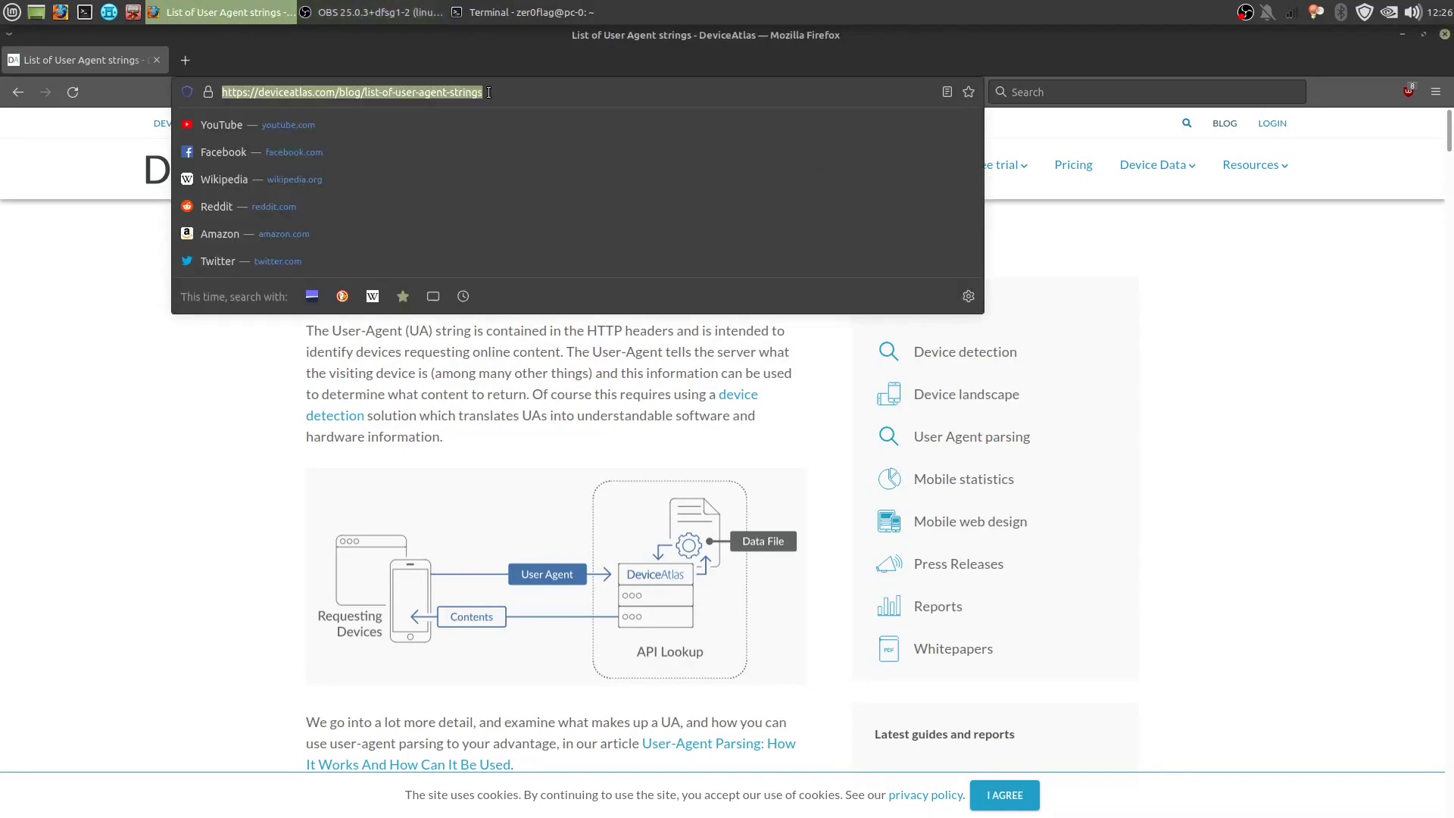
pyautogui.click(491, 92)
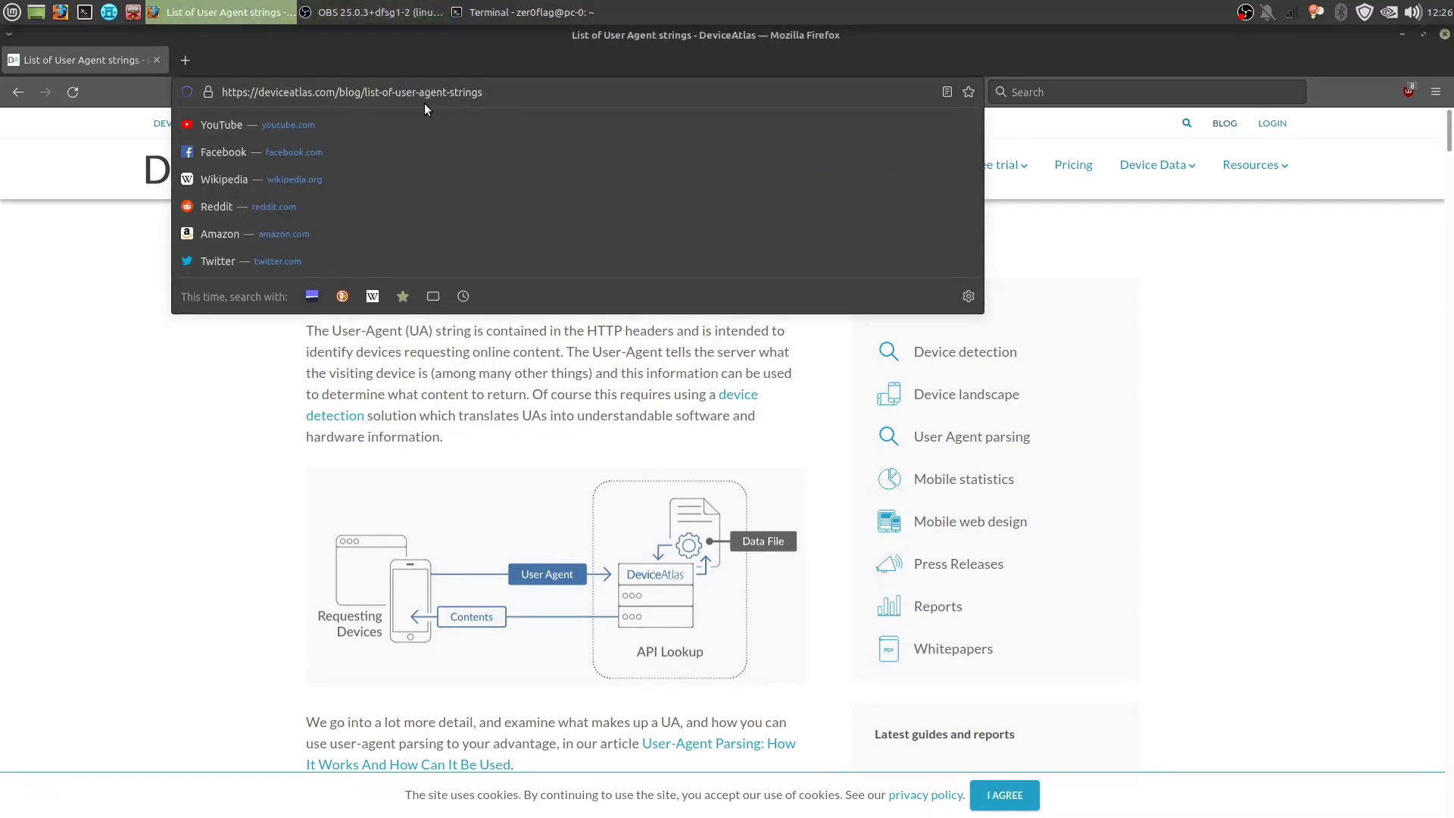
pyautogui.click(208, 410)
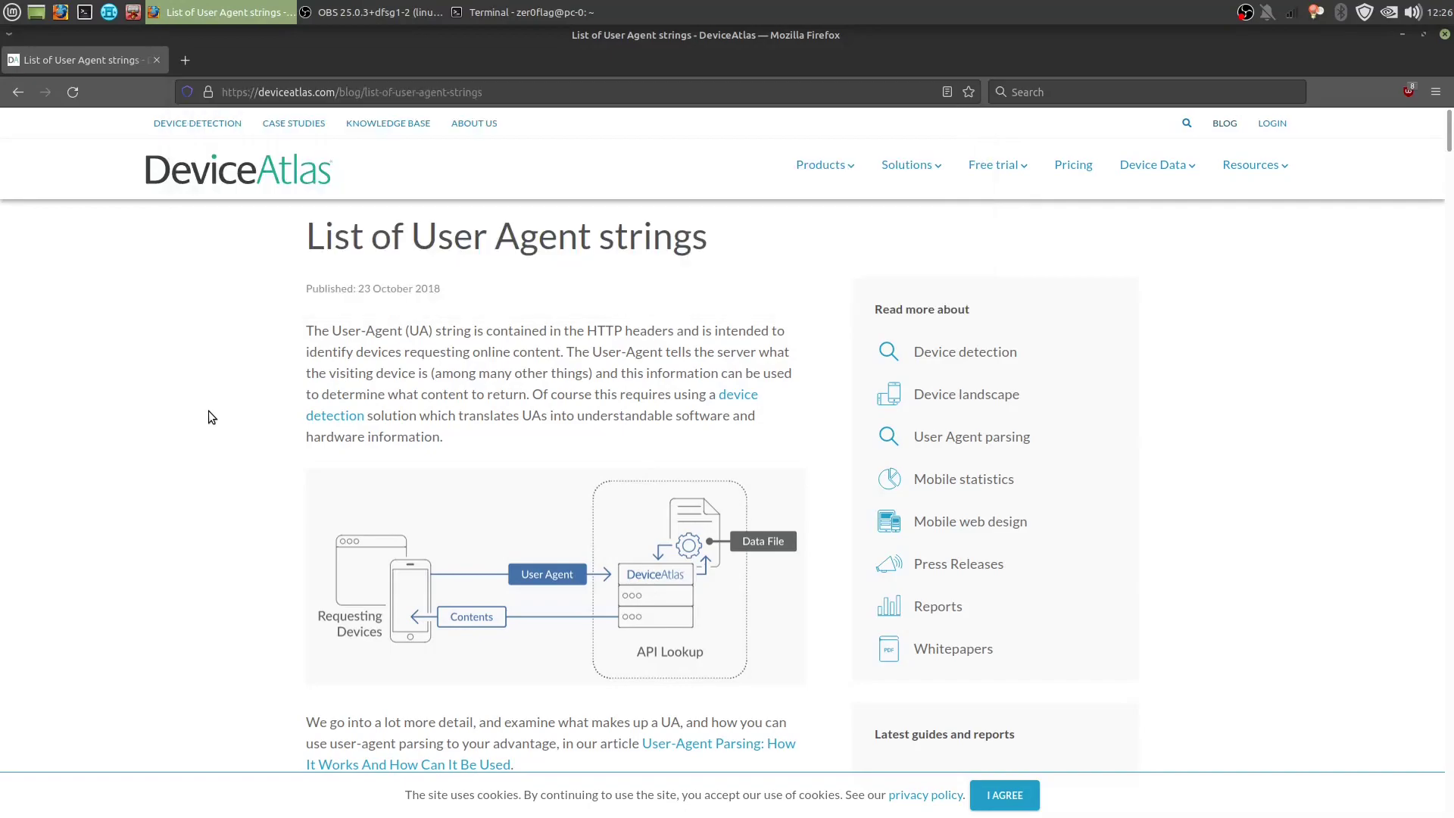
pyautogui.scroll(-6, 669, 266)
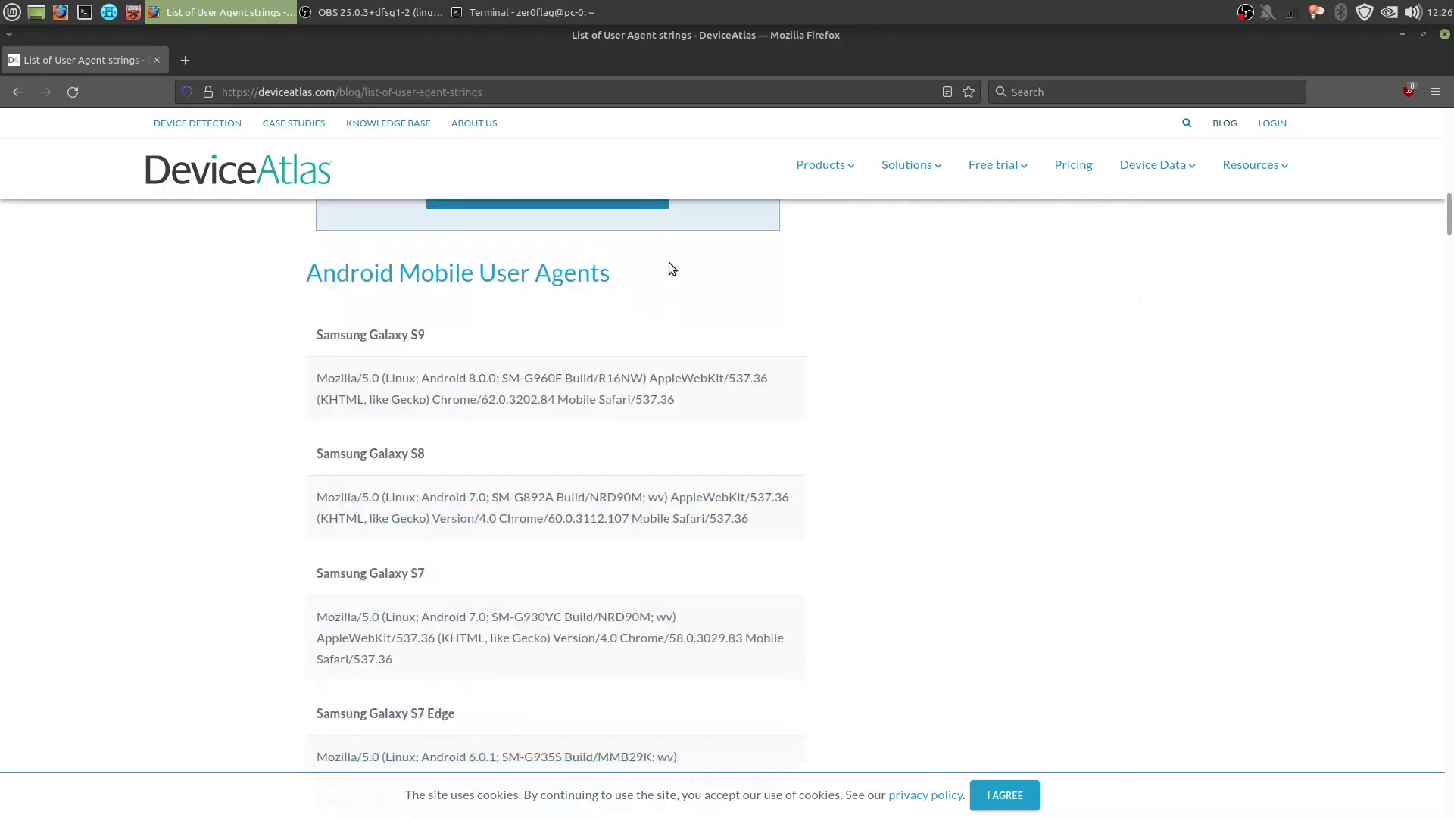
pyautogui.scroll(-15, 668, 262)
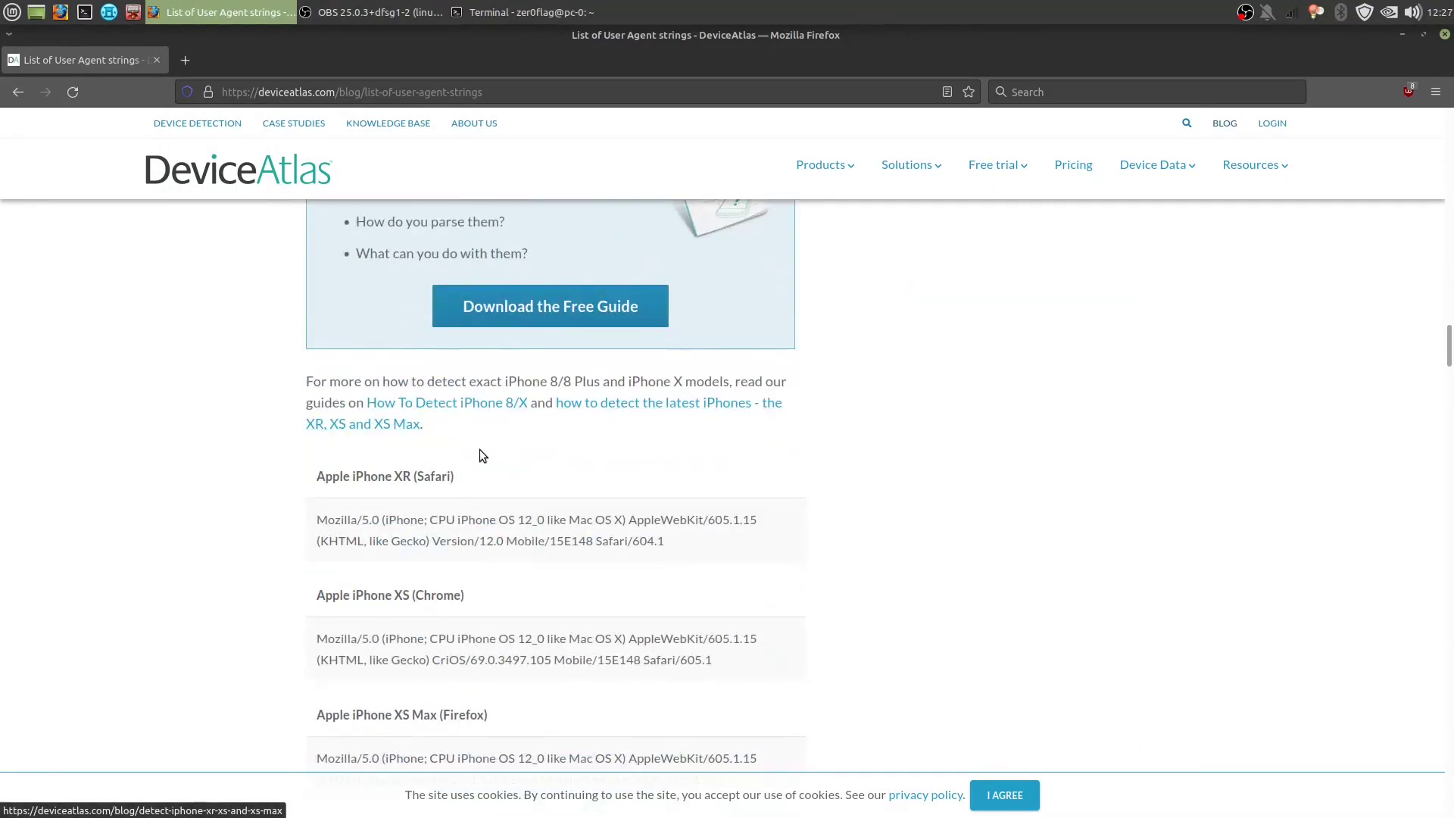
pyautogui.scroll(-15, 479, 448)
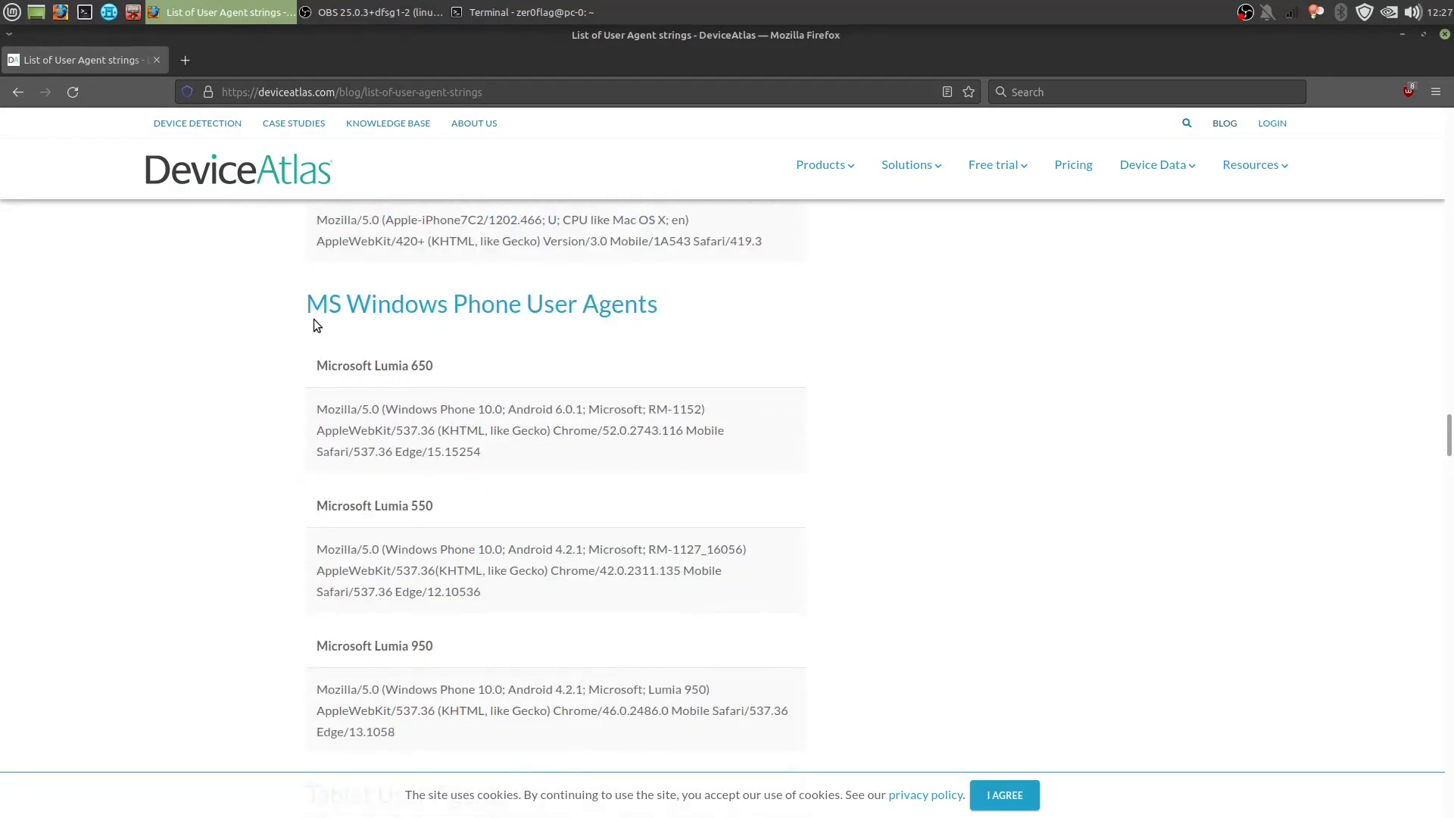
pyautogui.scroll(-15, 282, 295)
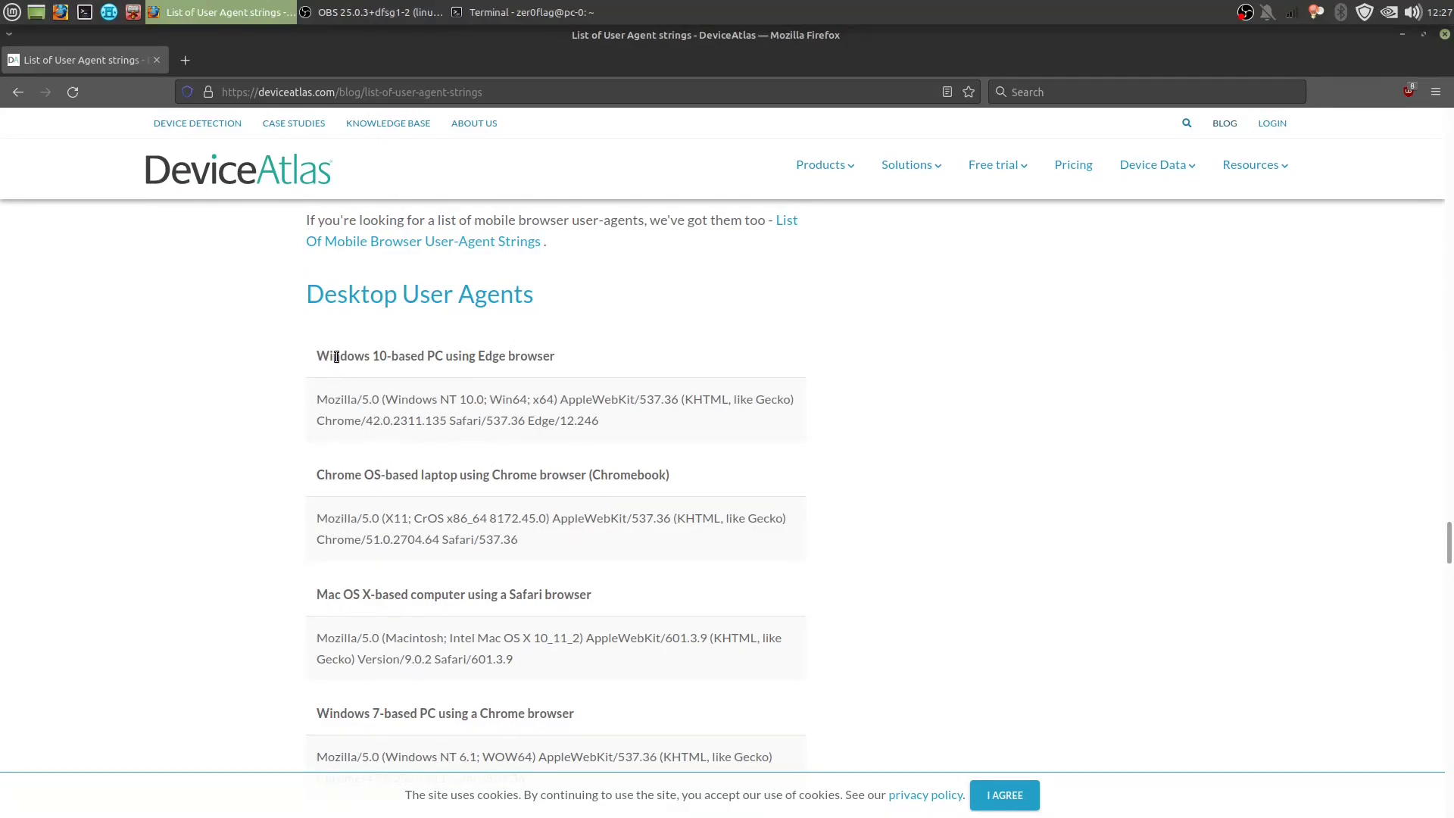
pyautogui.moveTo(348, 354); pyautogui.dragTo(539, 346)
pyautogui.click(569, 350)
pyautogui.moveTo(313, 401); pyautogui.dragTo(662, 423)
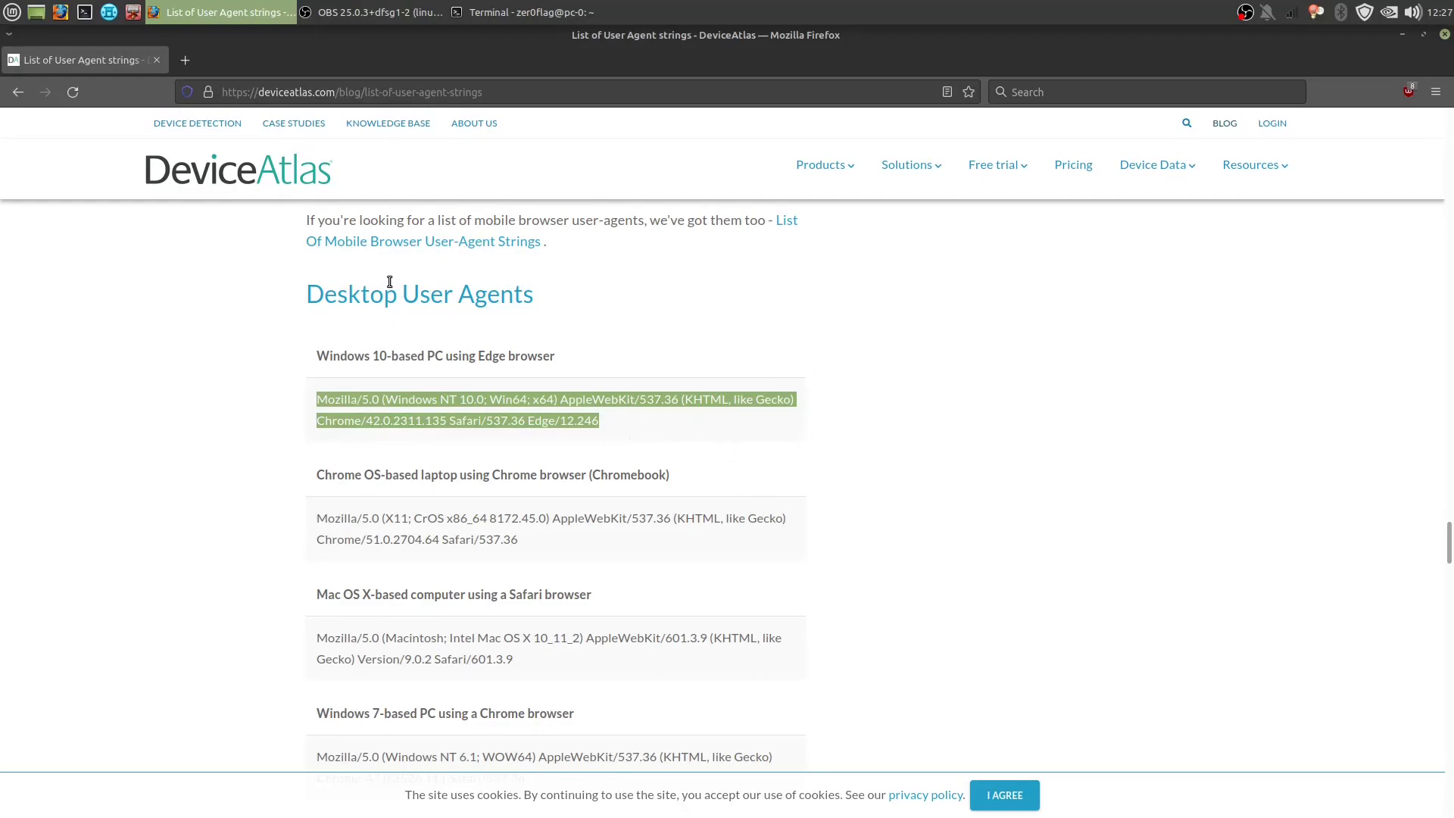
# In a new about:config tab, delete the existing general.useragent.override preference
pyautogui.hotkey('ctrl', 't')
pyautogui.write('about')
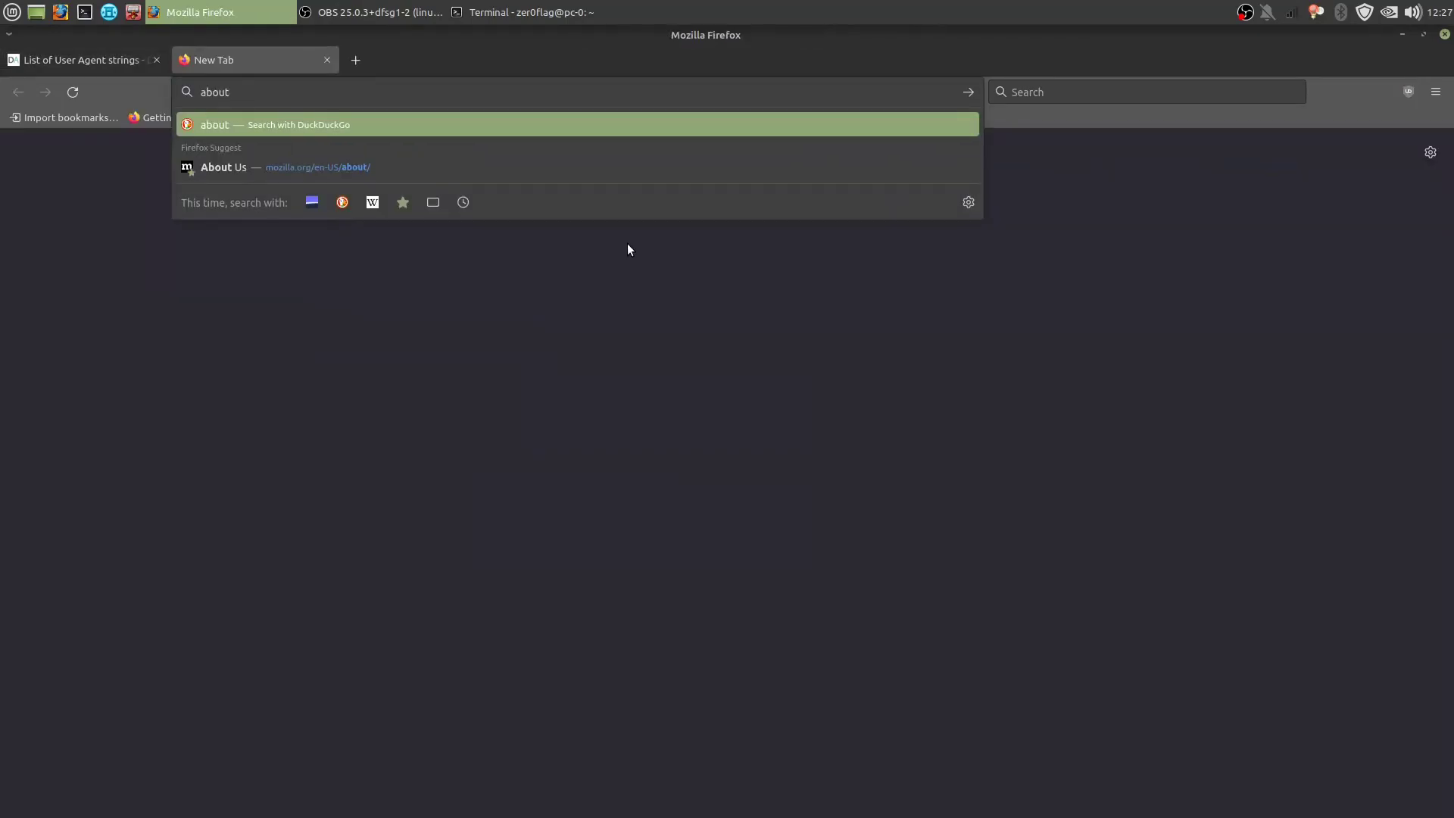
pyautogui.write(':config')
pyautogui.press('Return')
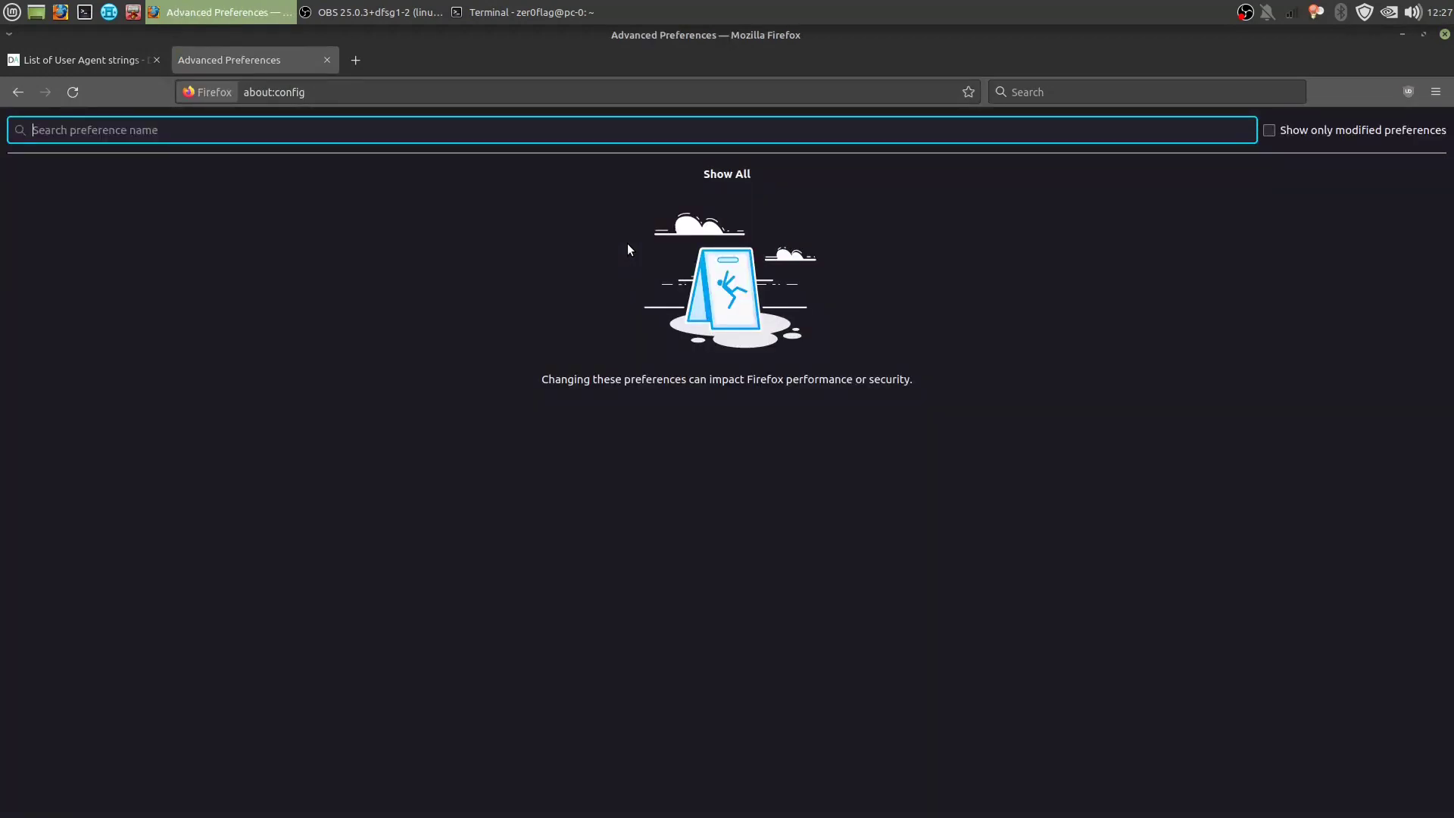
pyautogui.write('general.user')
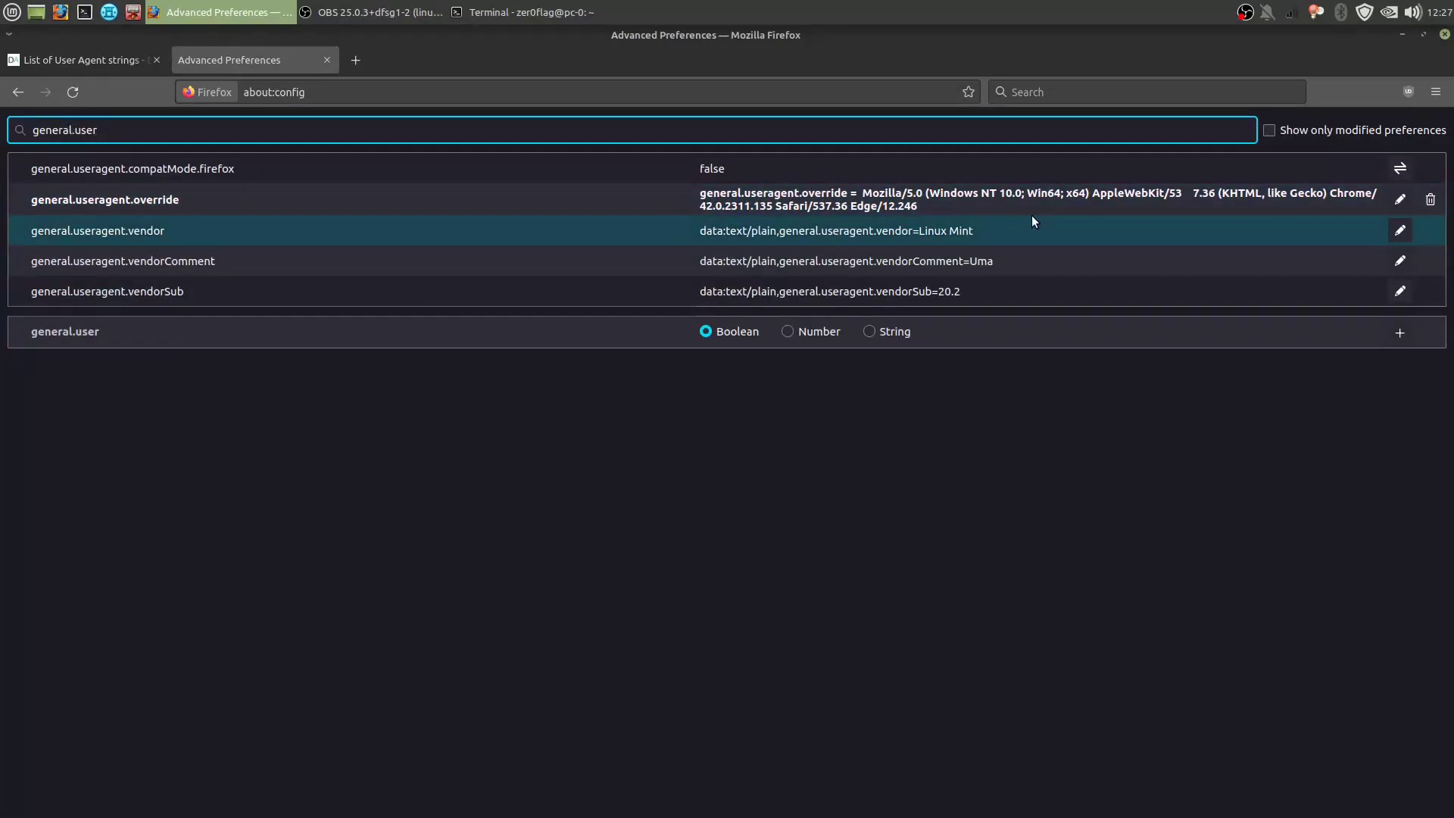
pyautogui.click(1430, 199)
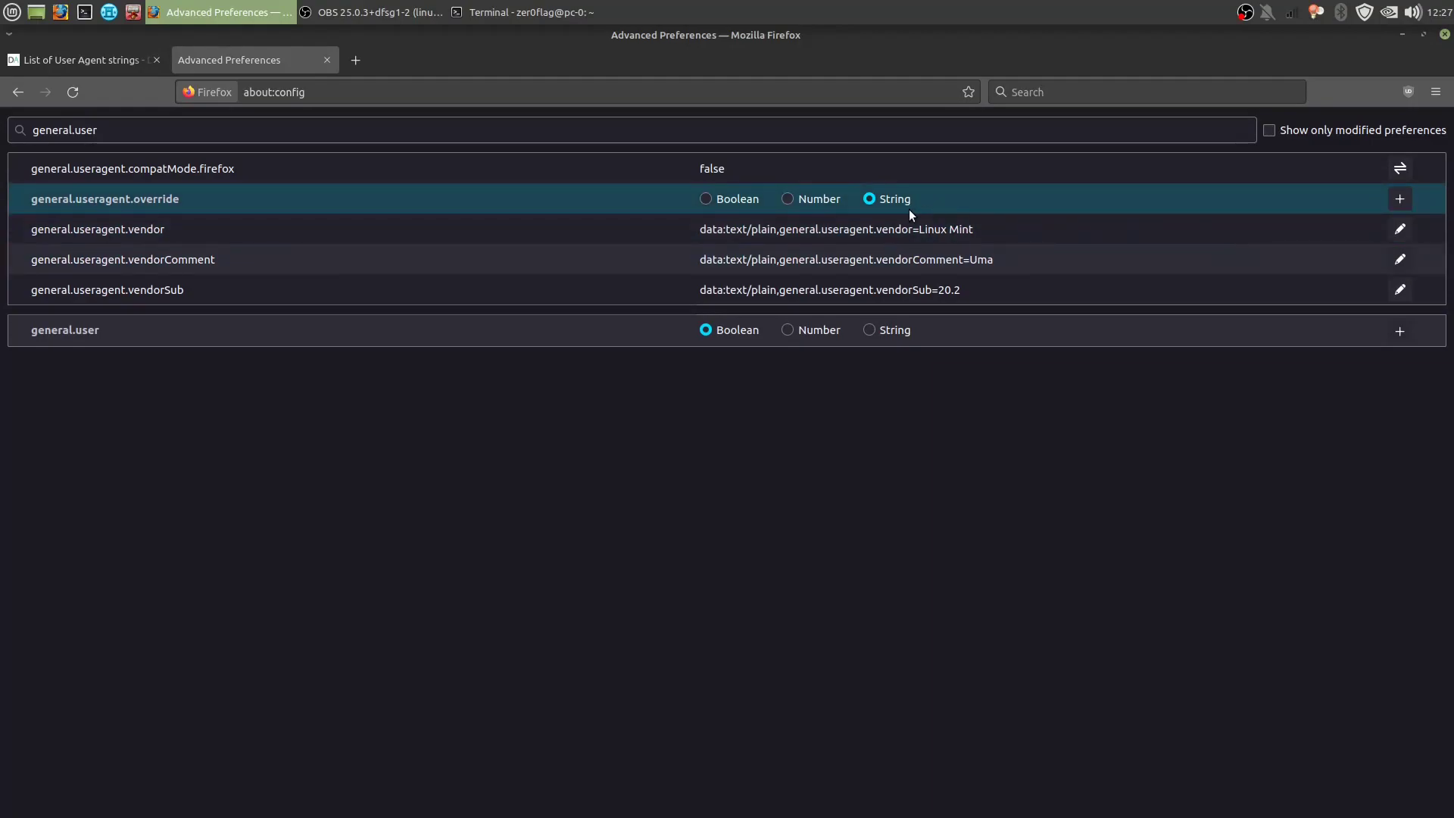
# Recreate general.useragent.override as a String holding the Windows 10 Edge user-agent
pyautogui.click(111, 124)
pyautogui.write('agent.override')
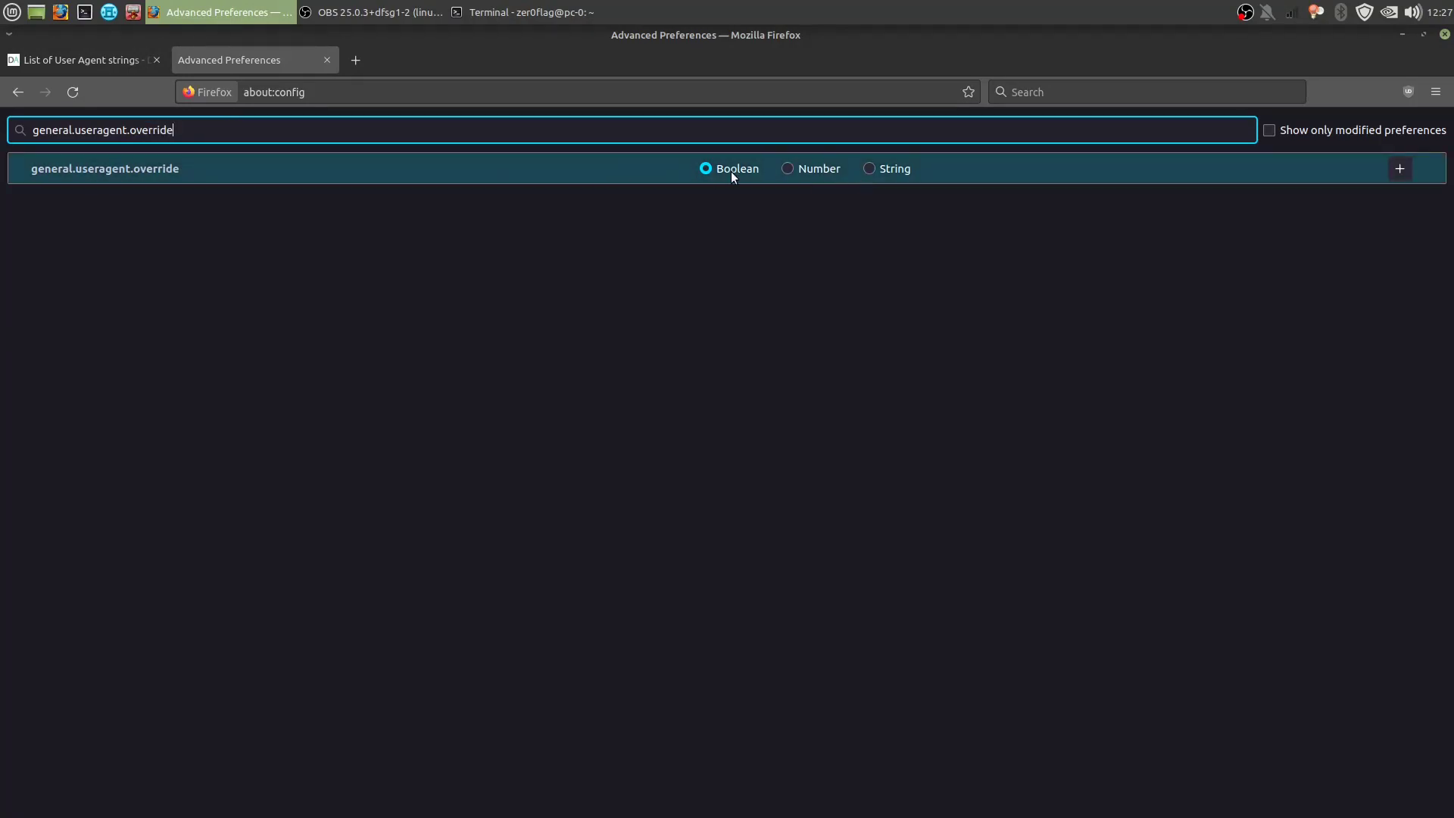
pyautogui.click(872, 168)
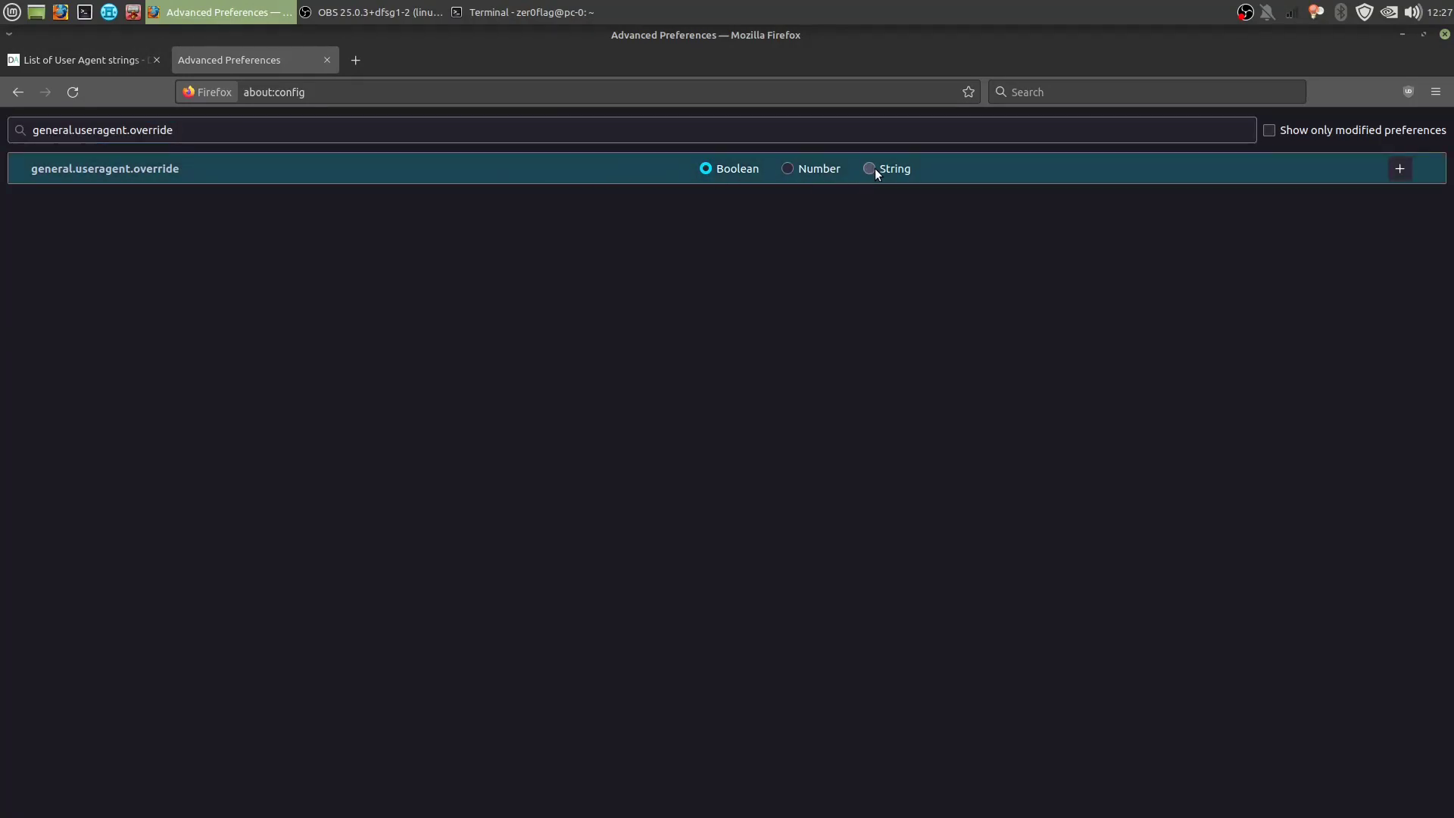
pyautogui.click(1398, 168)
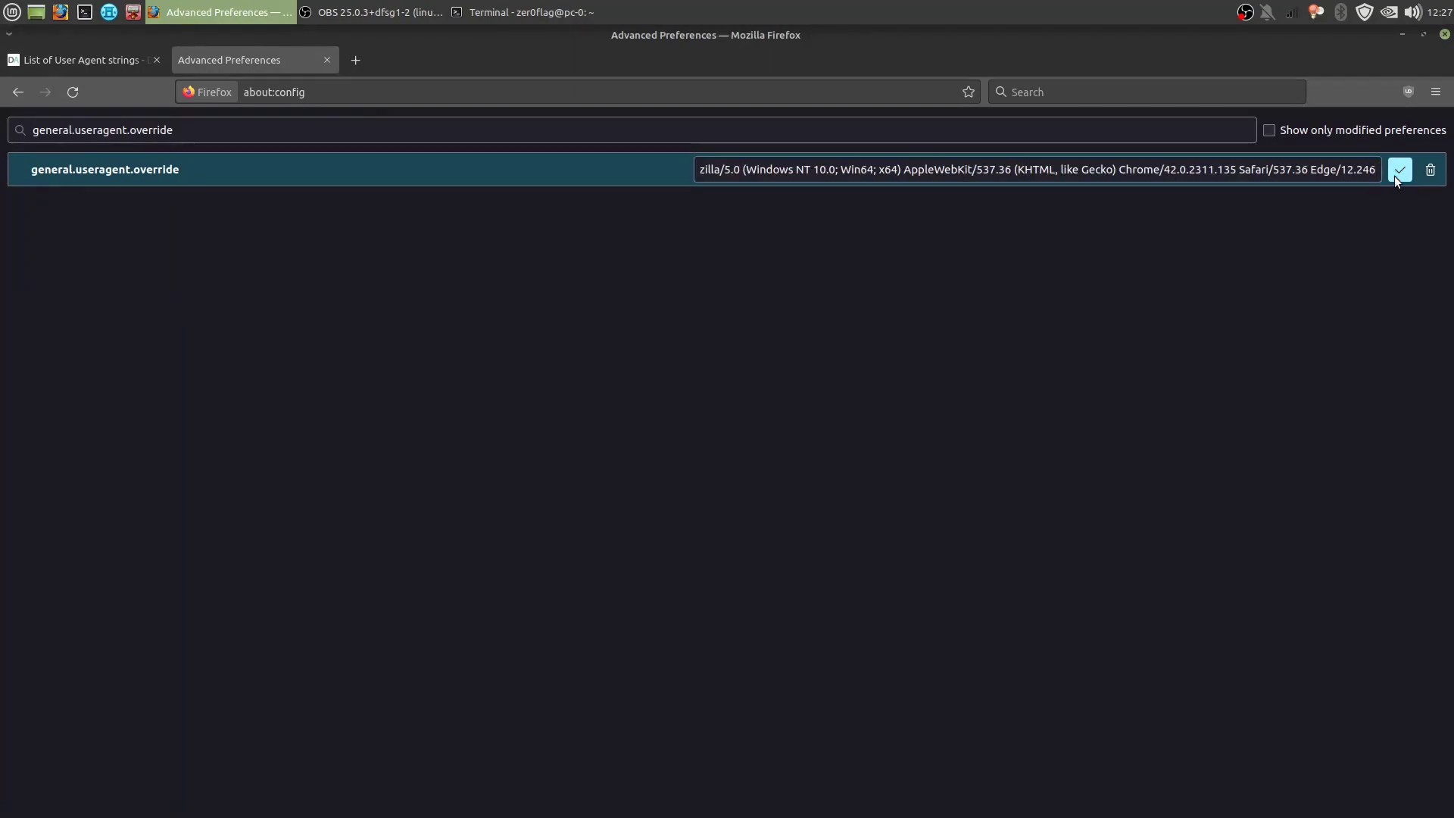
pyautogui.click(1400, 169)
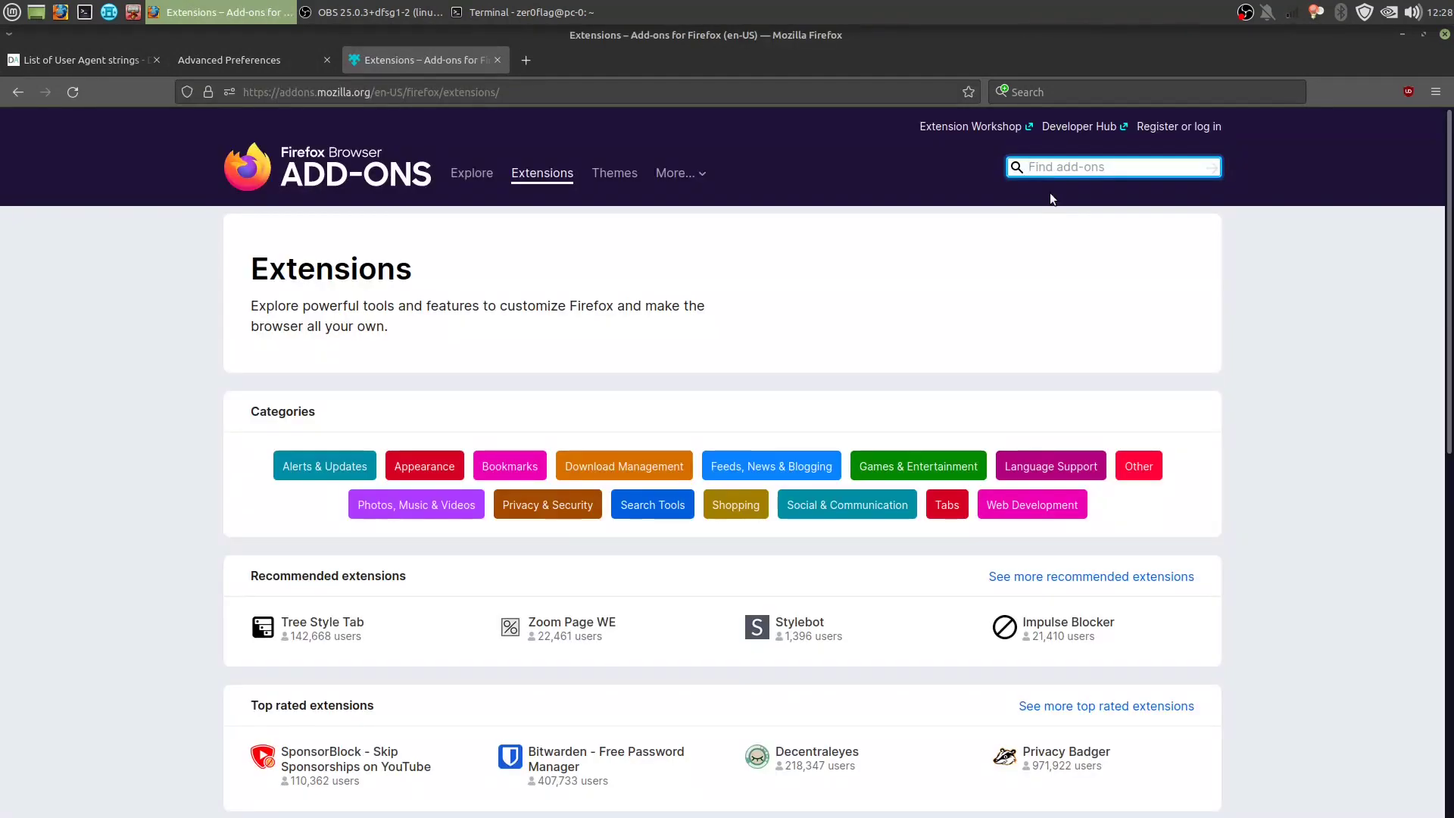
# Search the add-ons site for 'ublock' and open the uBlock Origin add-on page
pyautogui.write('ublock')
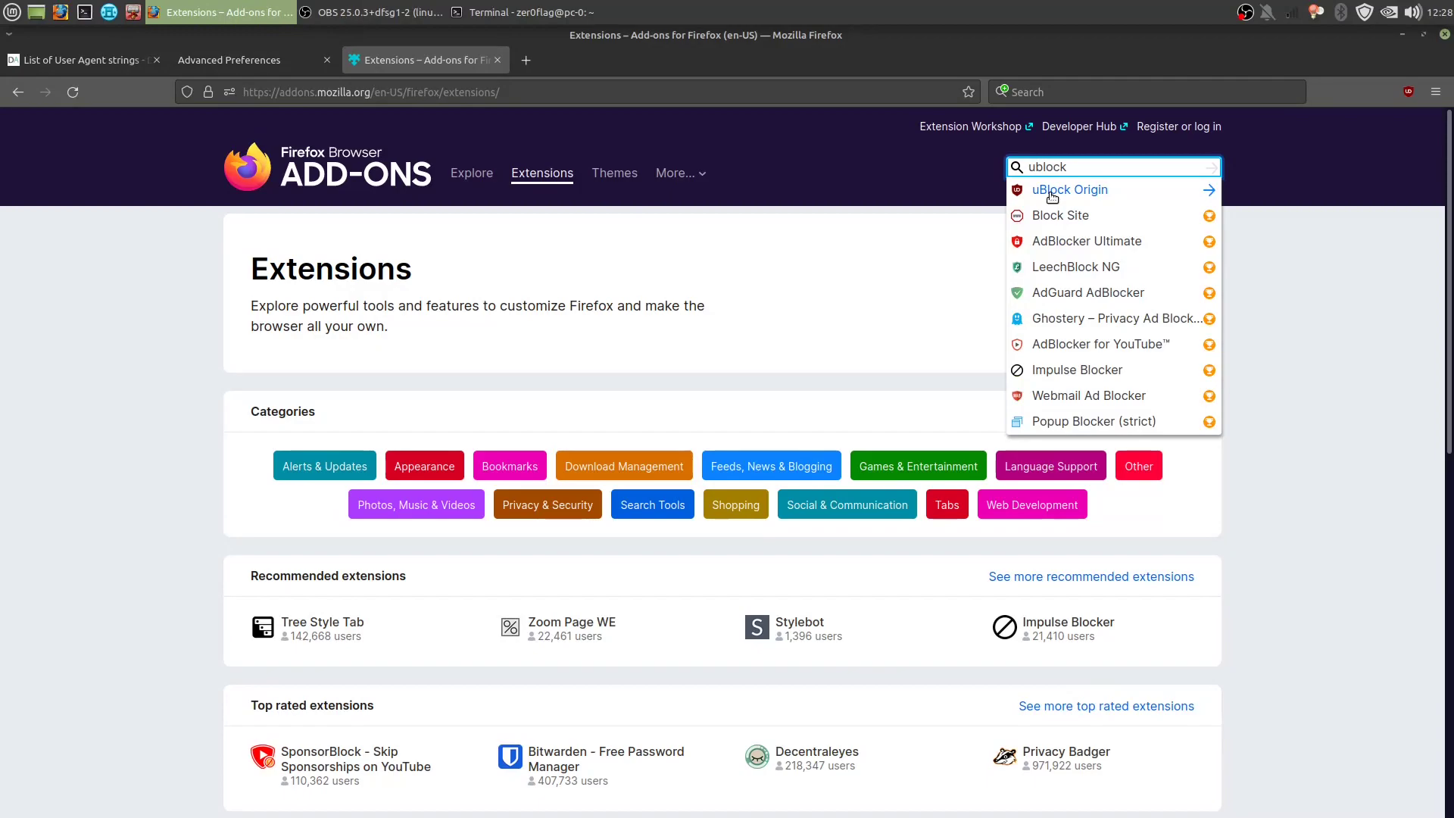
pyautogui.click(1052, 196)
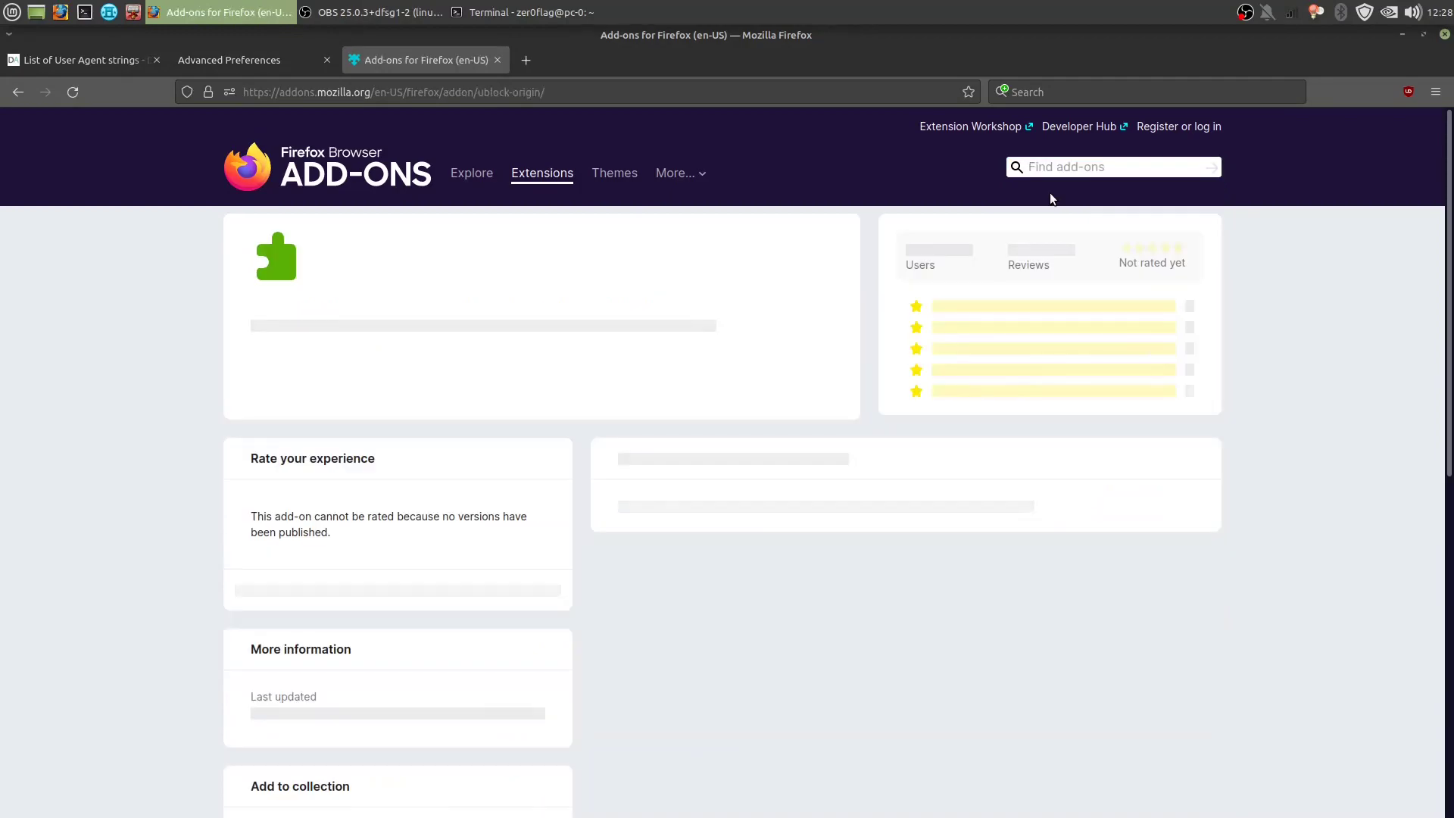
pyautogui.click(805, 414)
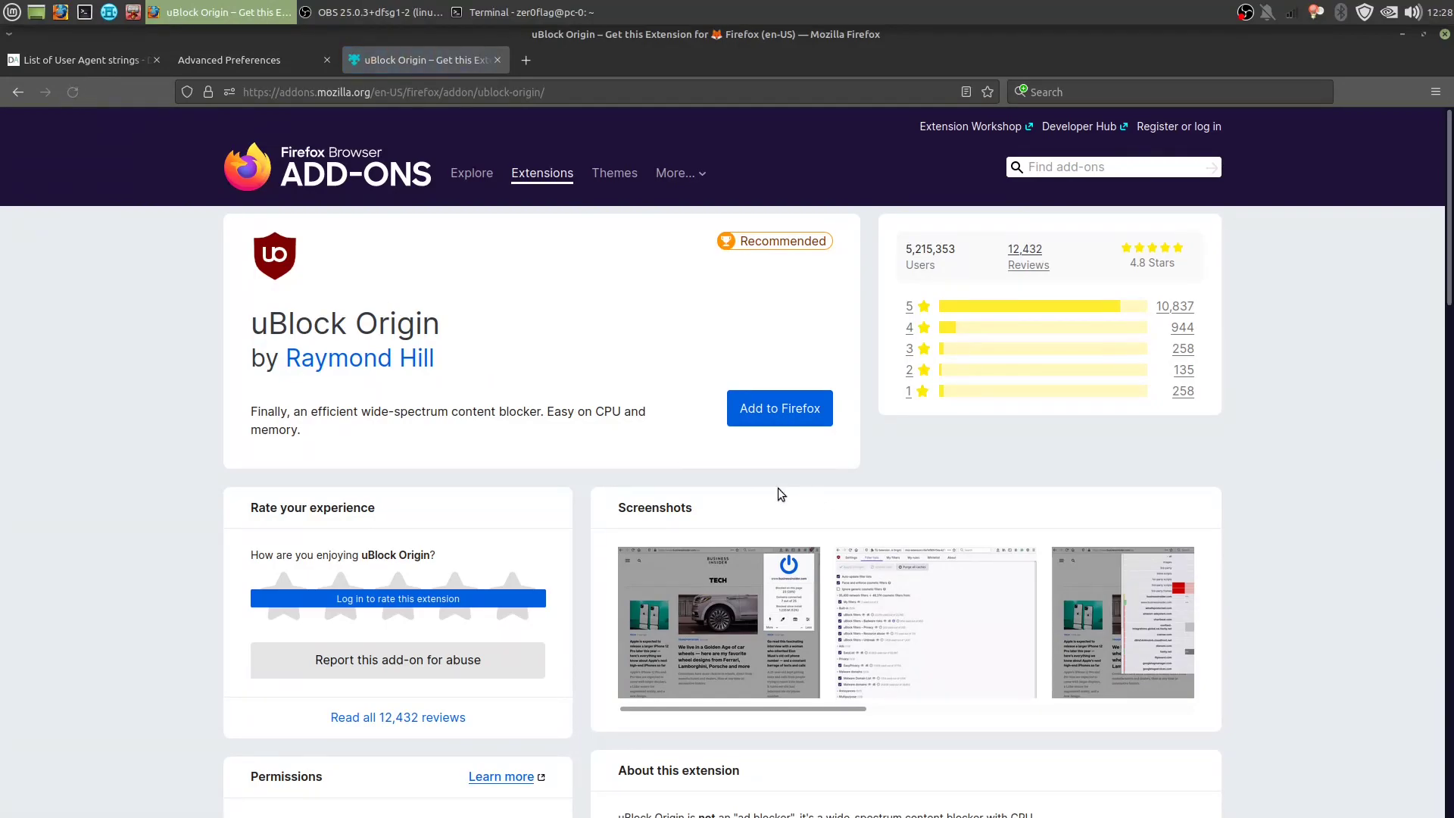
pyautogui.scroll(-15, 531, 481)
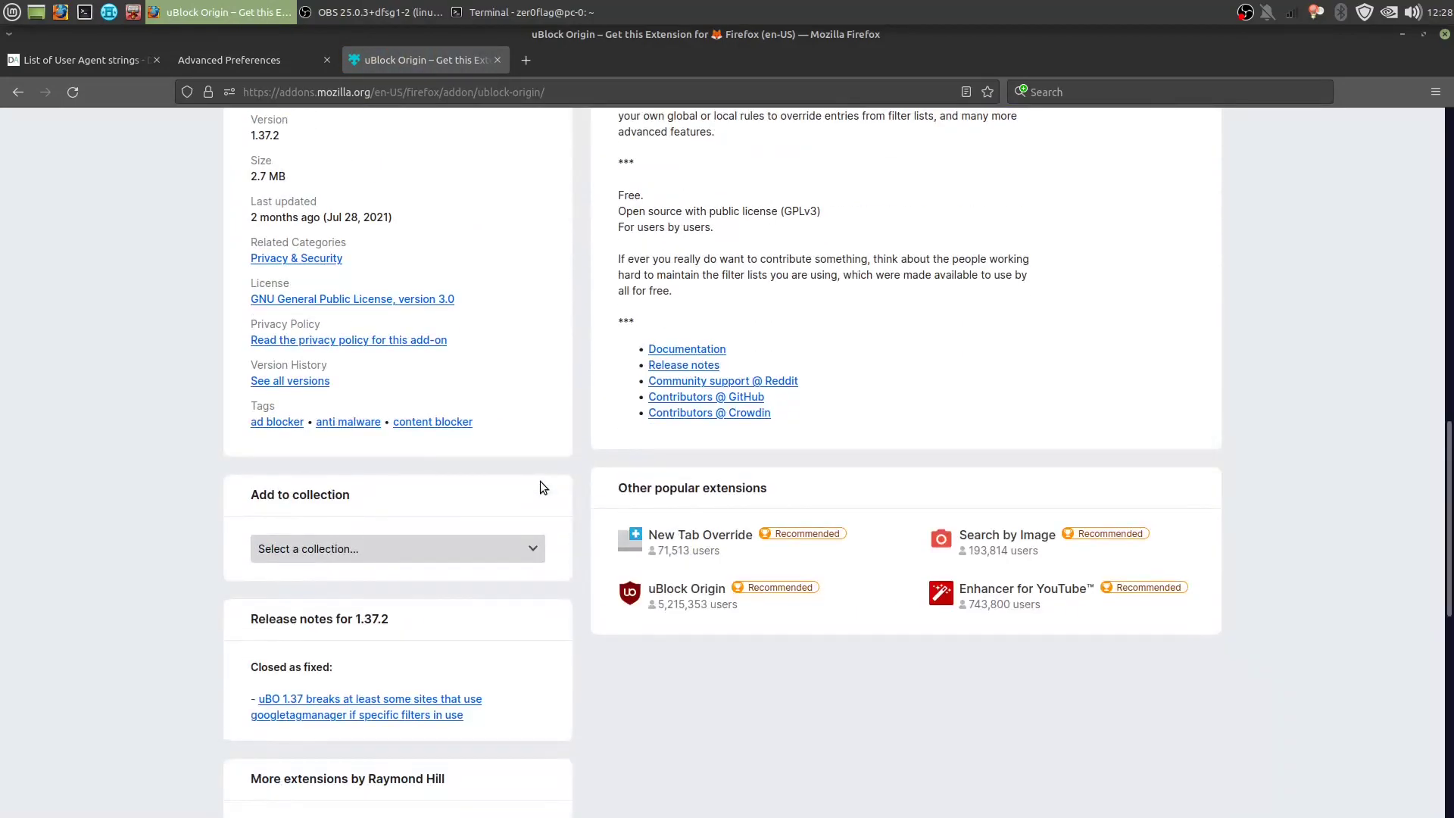
pyautogui.scroll(-2, 540, 481)
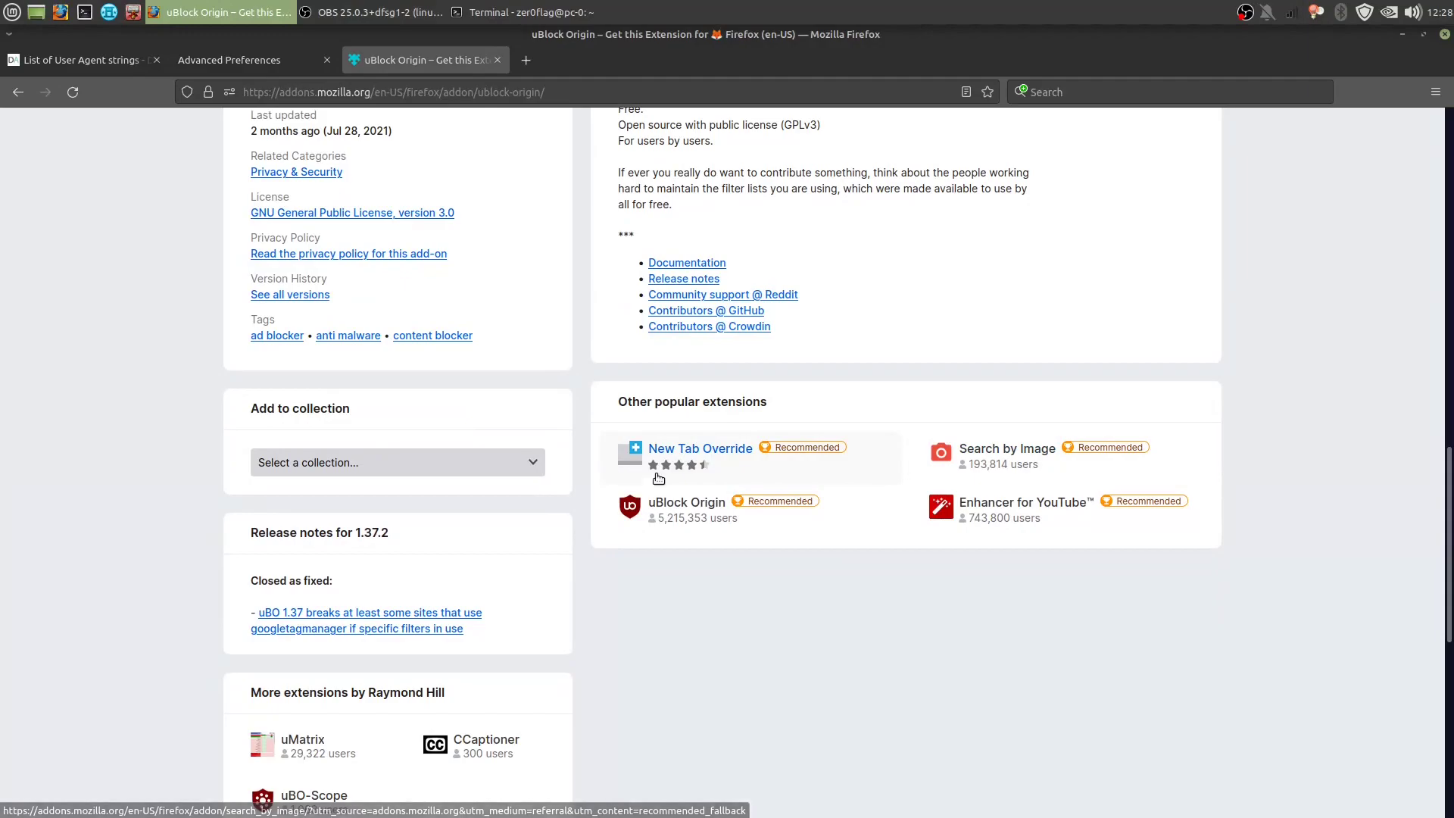
pyautogui.scroll(17, 679, 429)
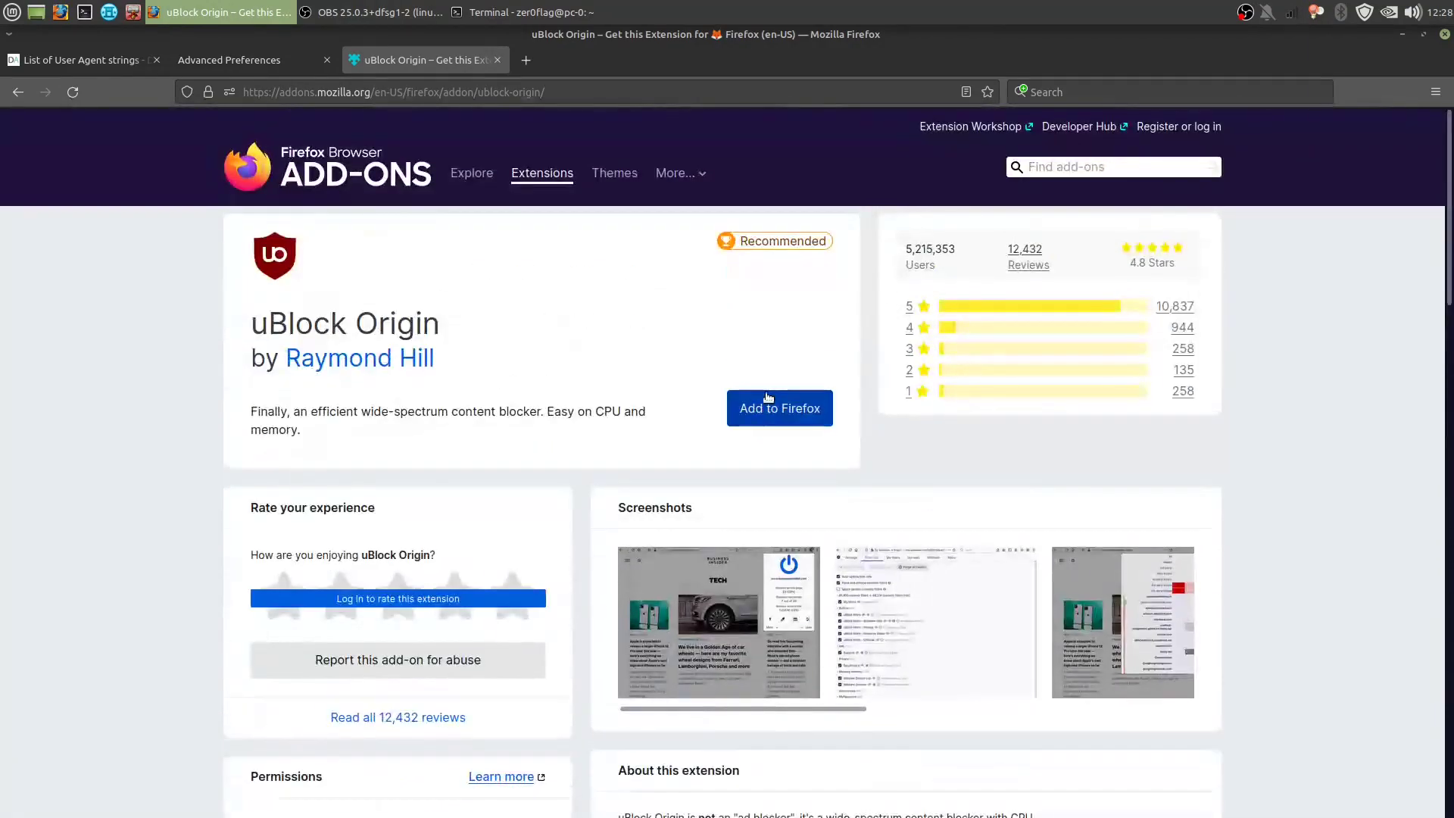
# Add uBlock Origin to Firefox, approving its requested permissions
pyautogui.click(768, 395)
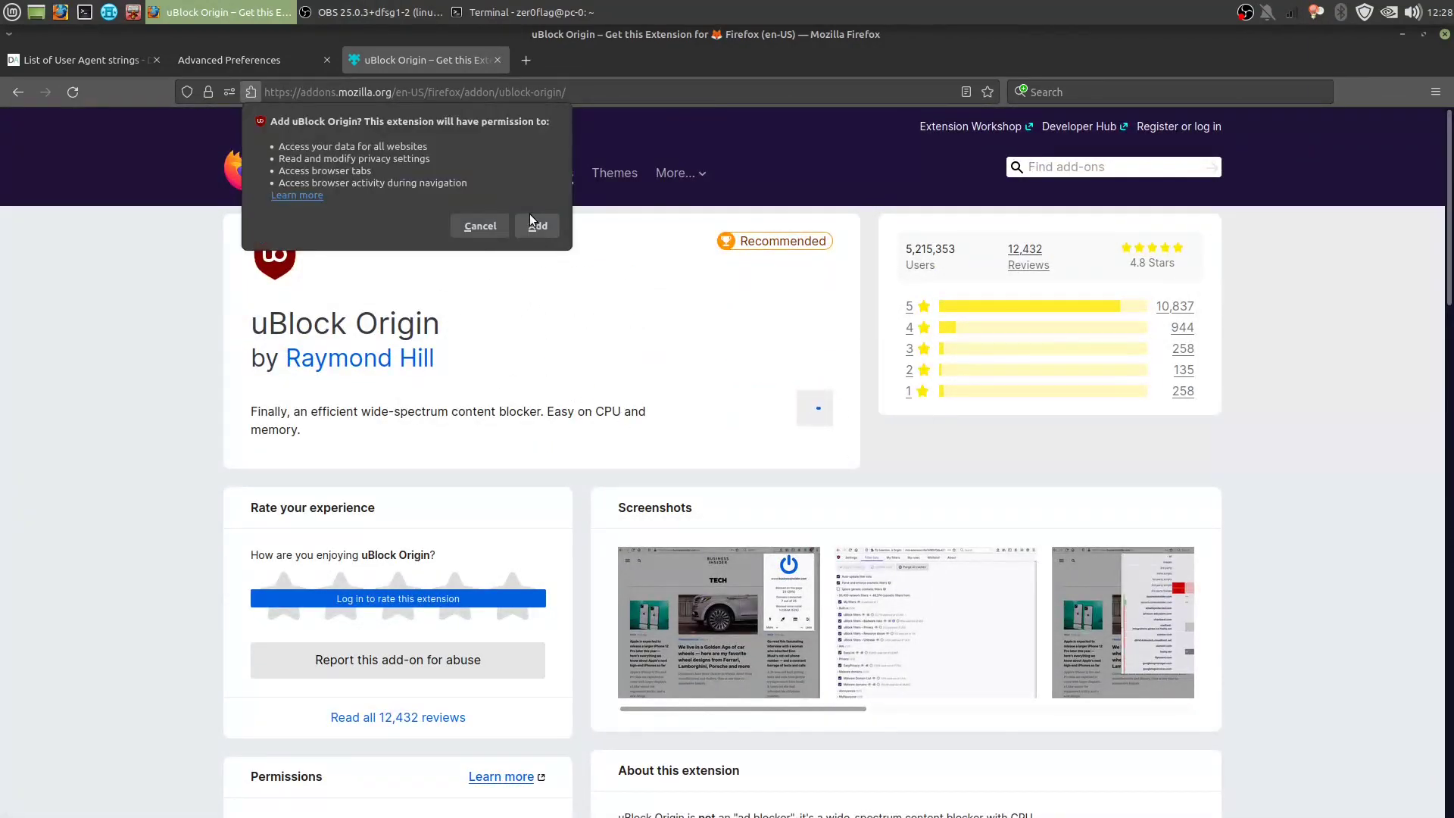
pyautogui.click(534, 228)
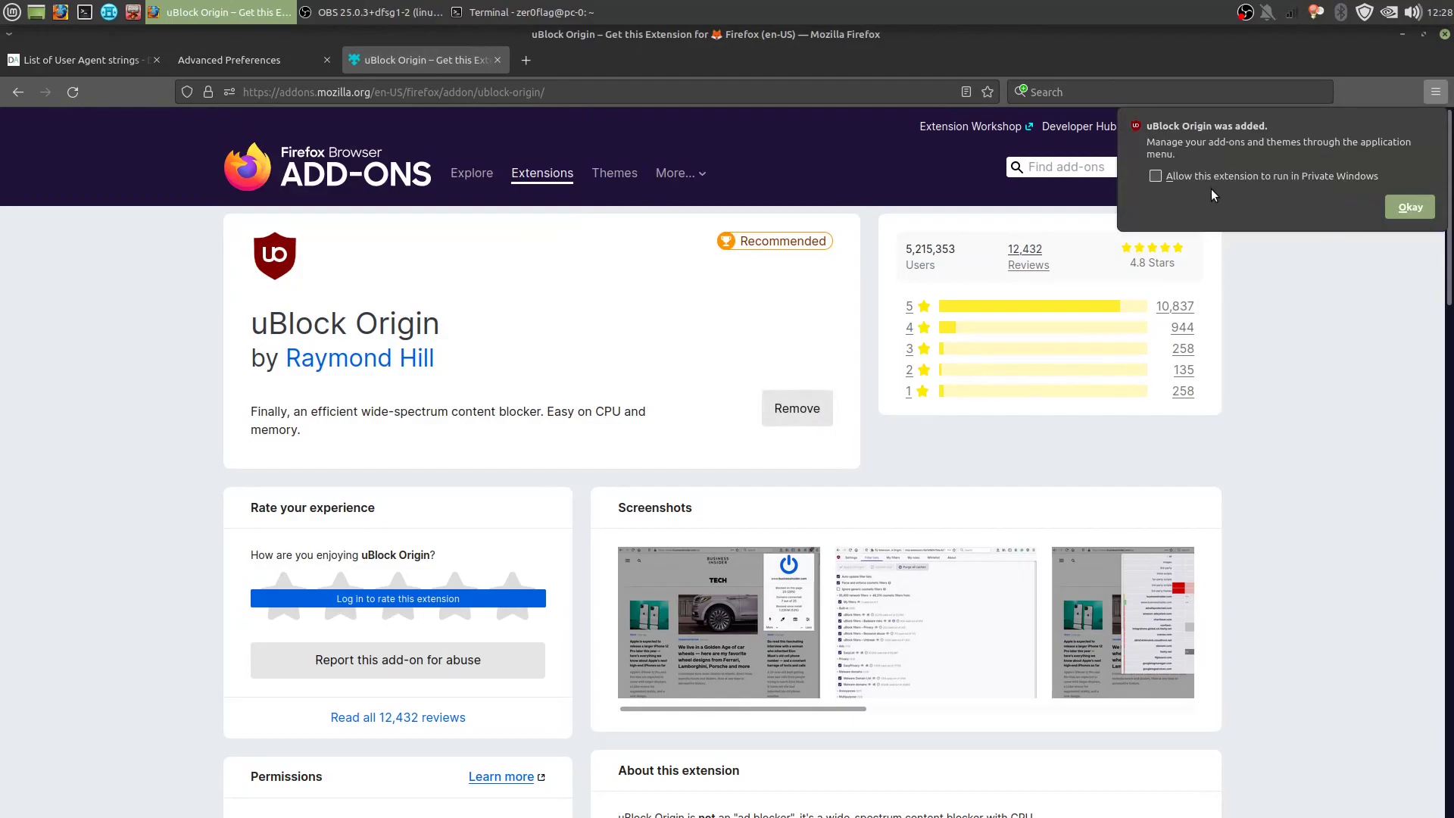
pyautogui.click(1410, 207)
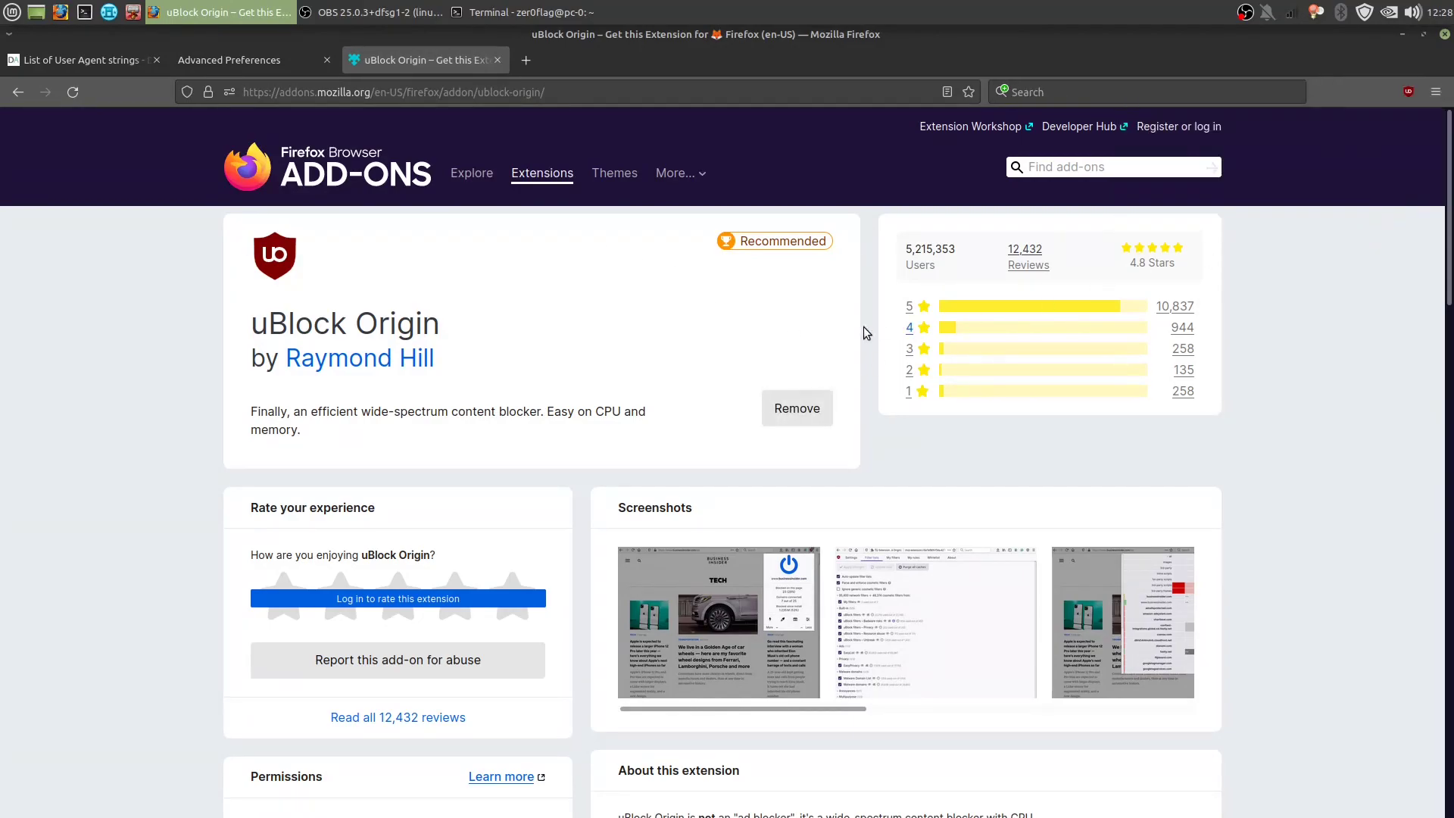
pyautogui.click(1111, 160)
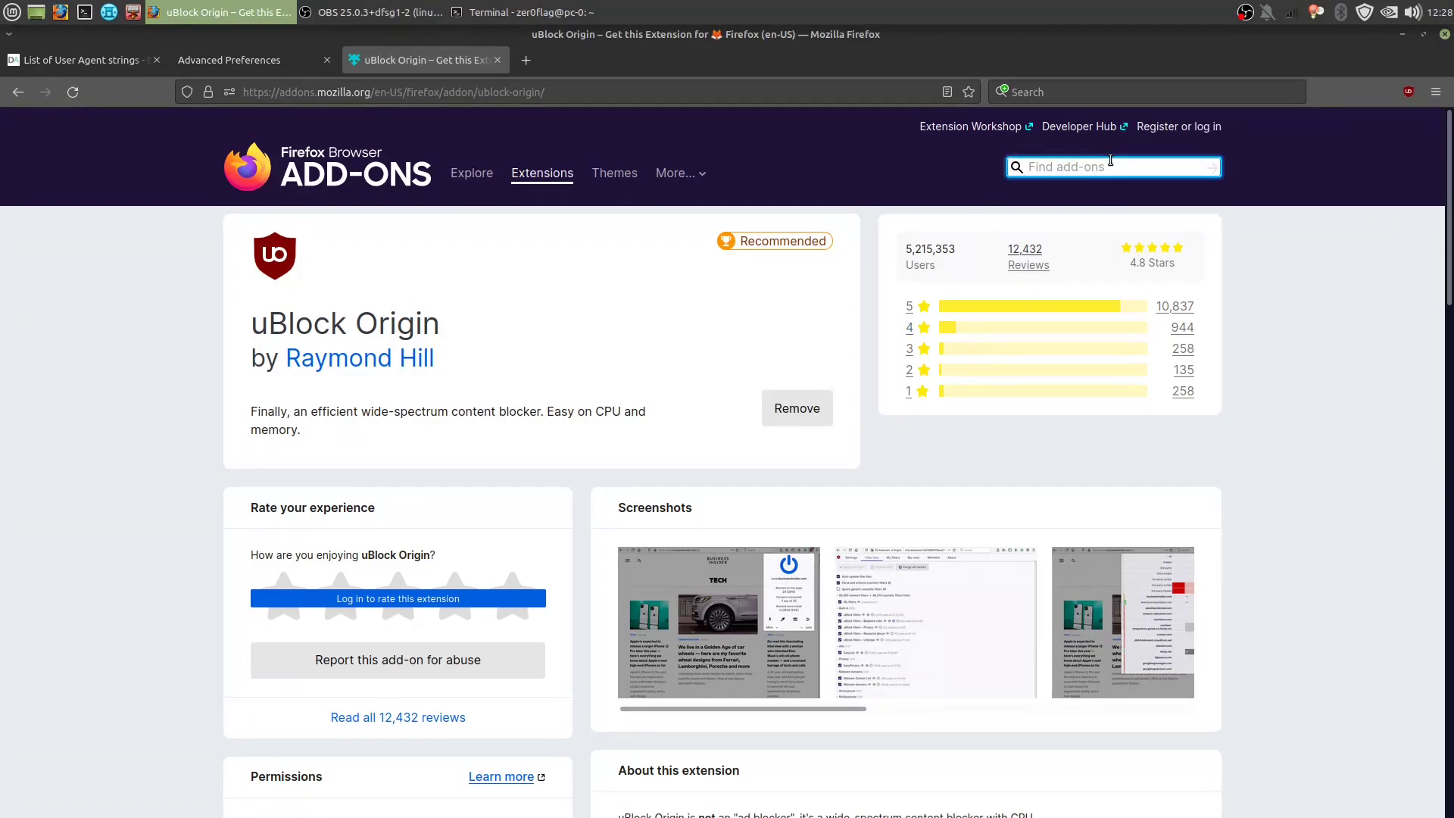
# Search for 'decentral', open the Decentraleyes page and read over its description
pyautogui.write('decentral')
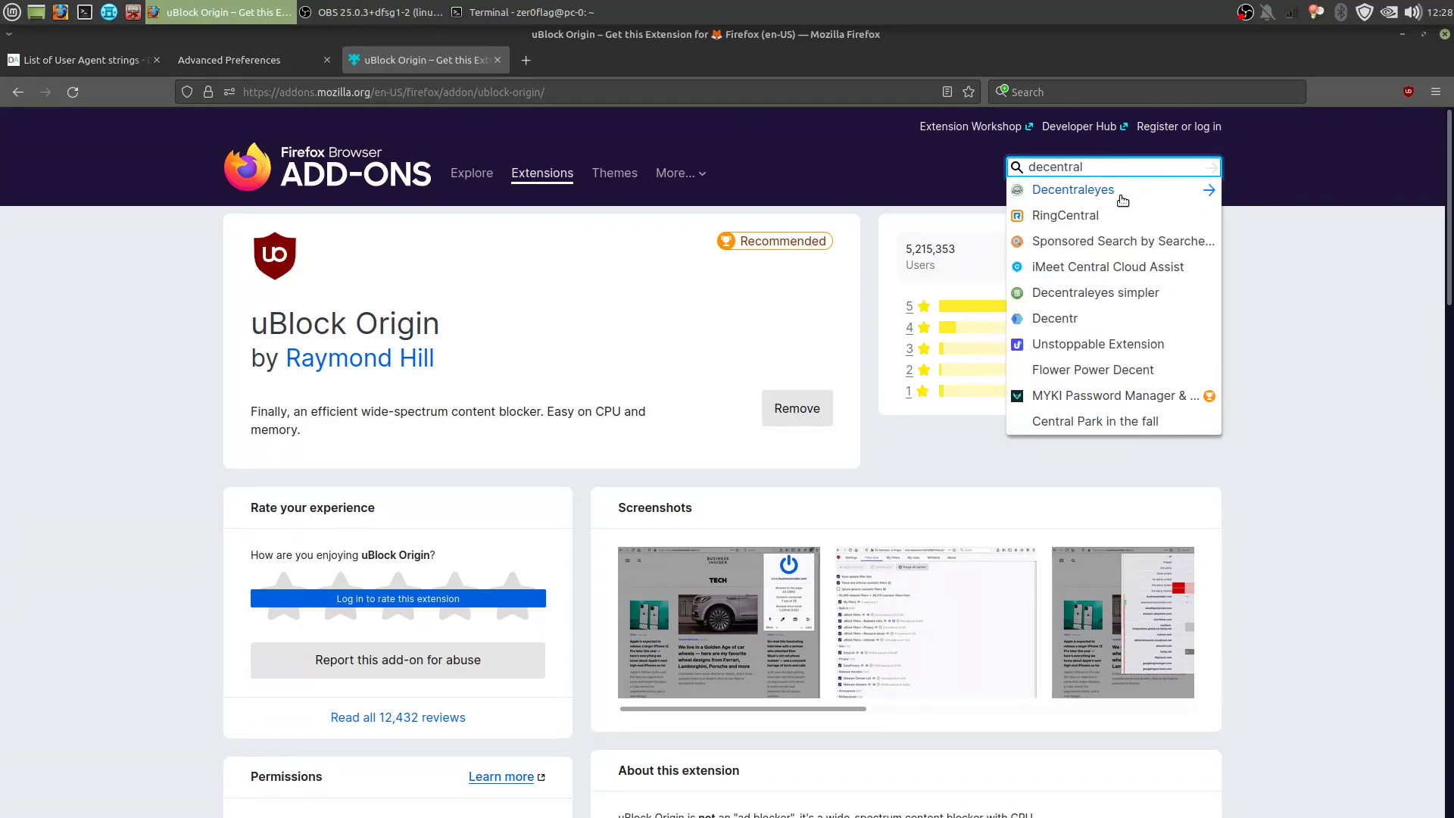
pyautogui.click(1122, 198)
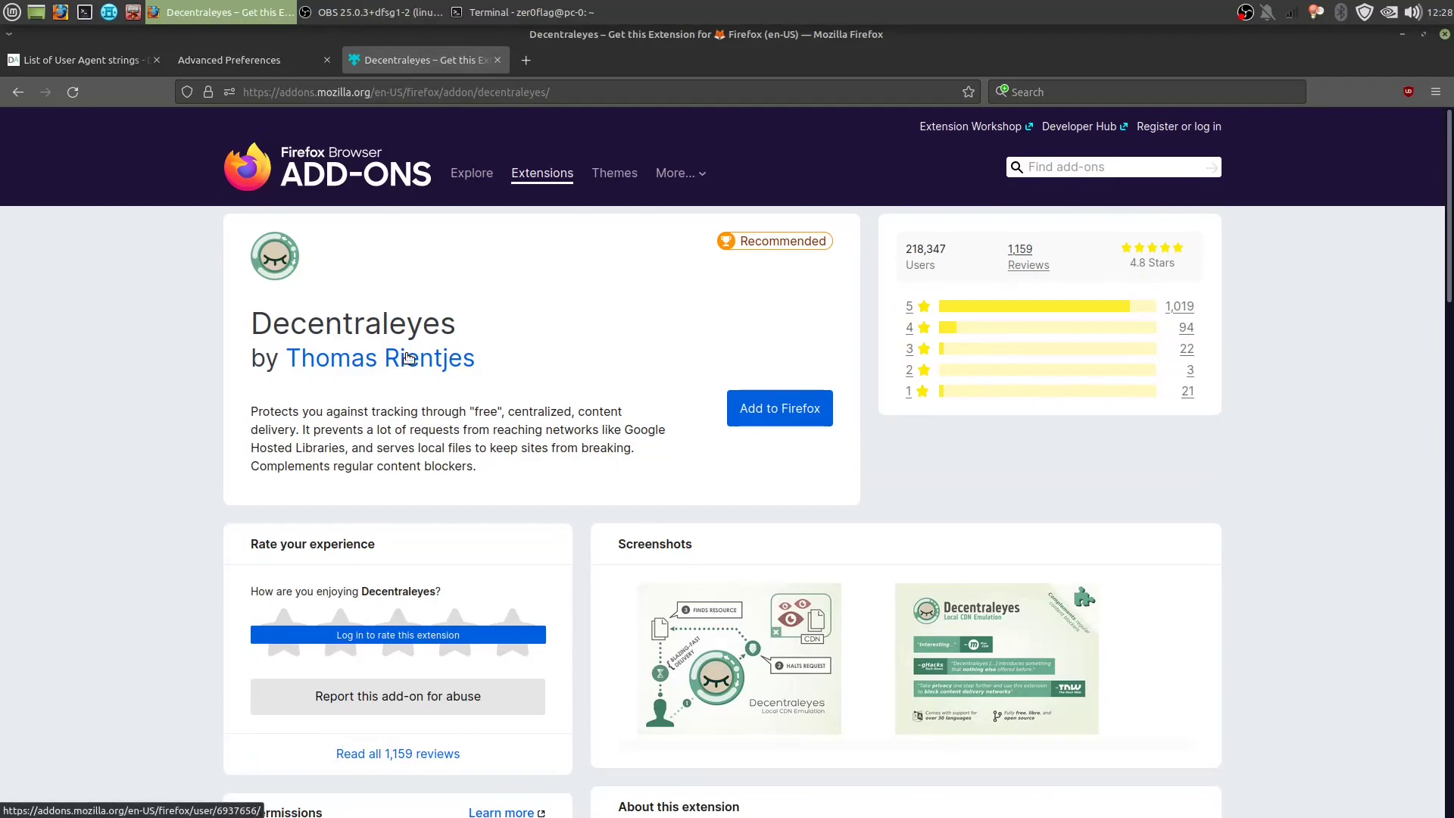
pyautogui.moveTo(252, 413); pyautogui.dragTo(507, 413)
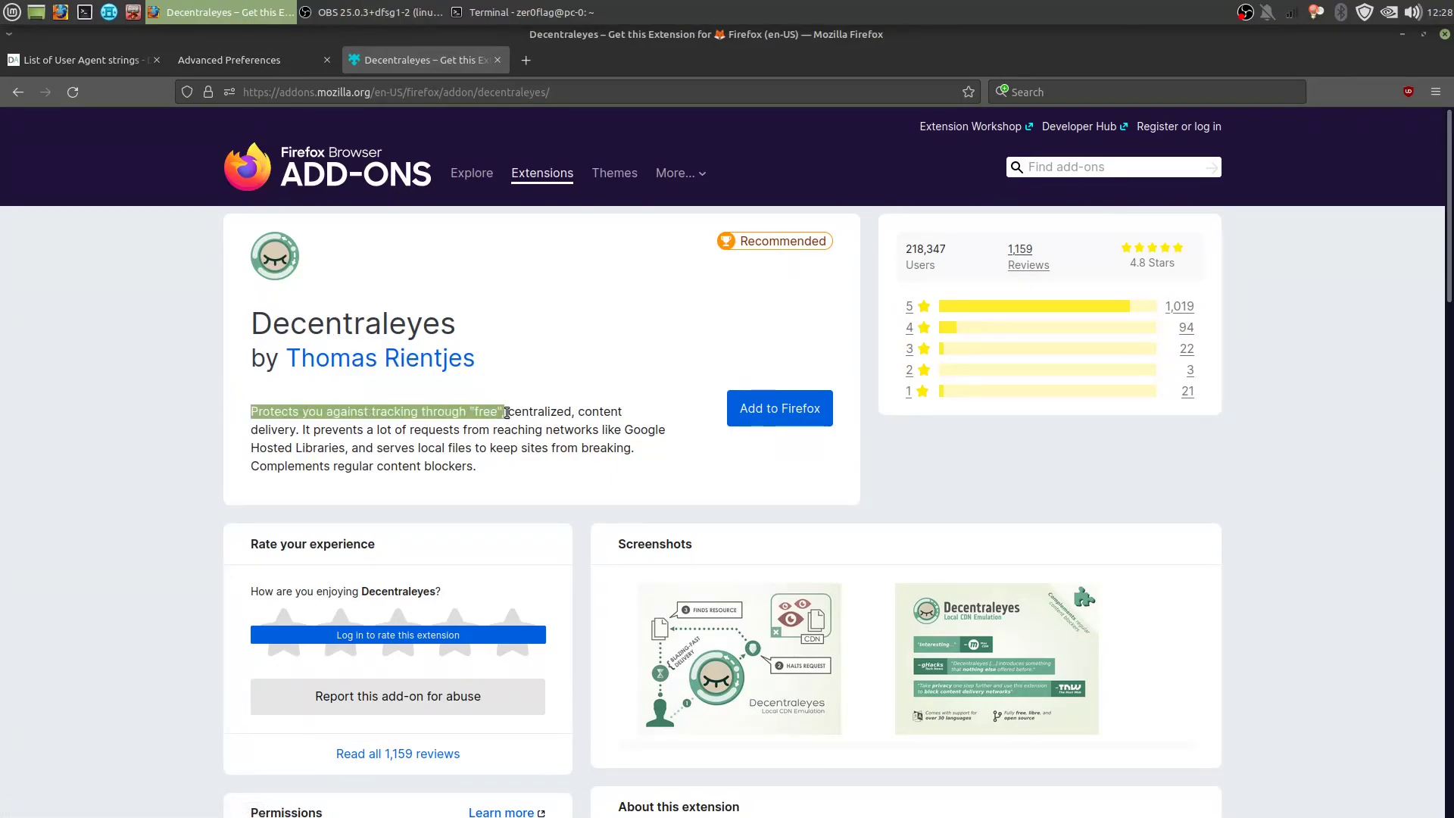
pyautogui.click(368, 416)
pyautogui.moveTo(364, 413); pyautogui.dragTo(620, 414)
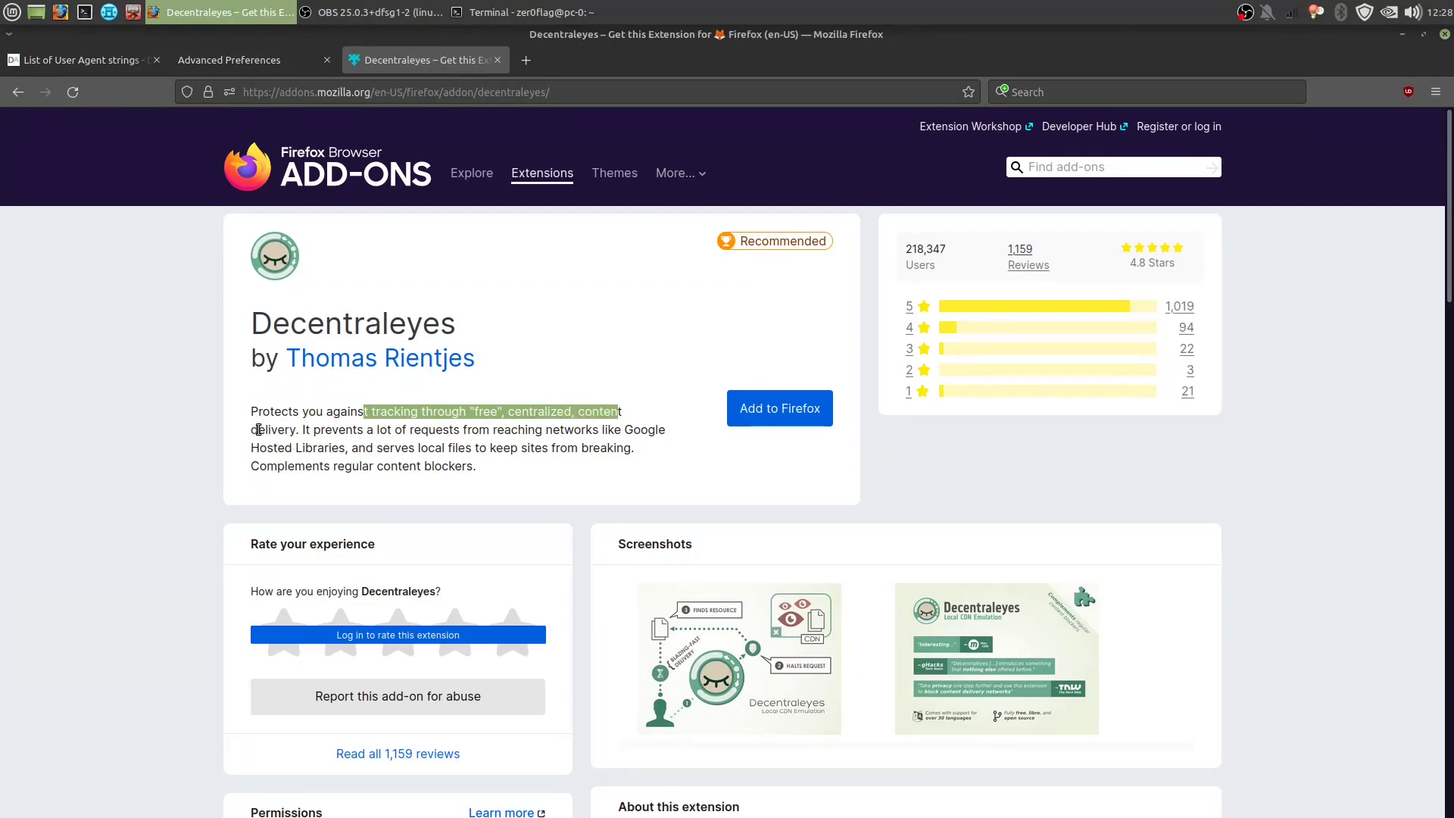
pyautogui.moveTo(353, 429); pyautogui.dragTo(640, 428)
pyautogui.click(398, 452)
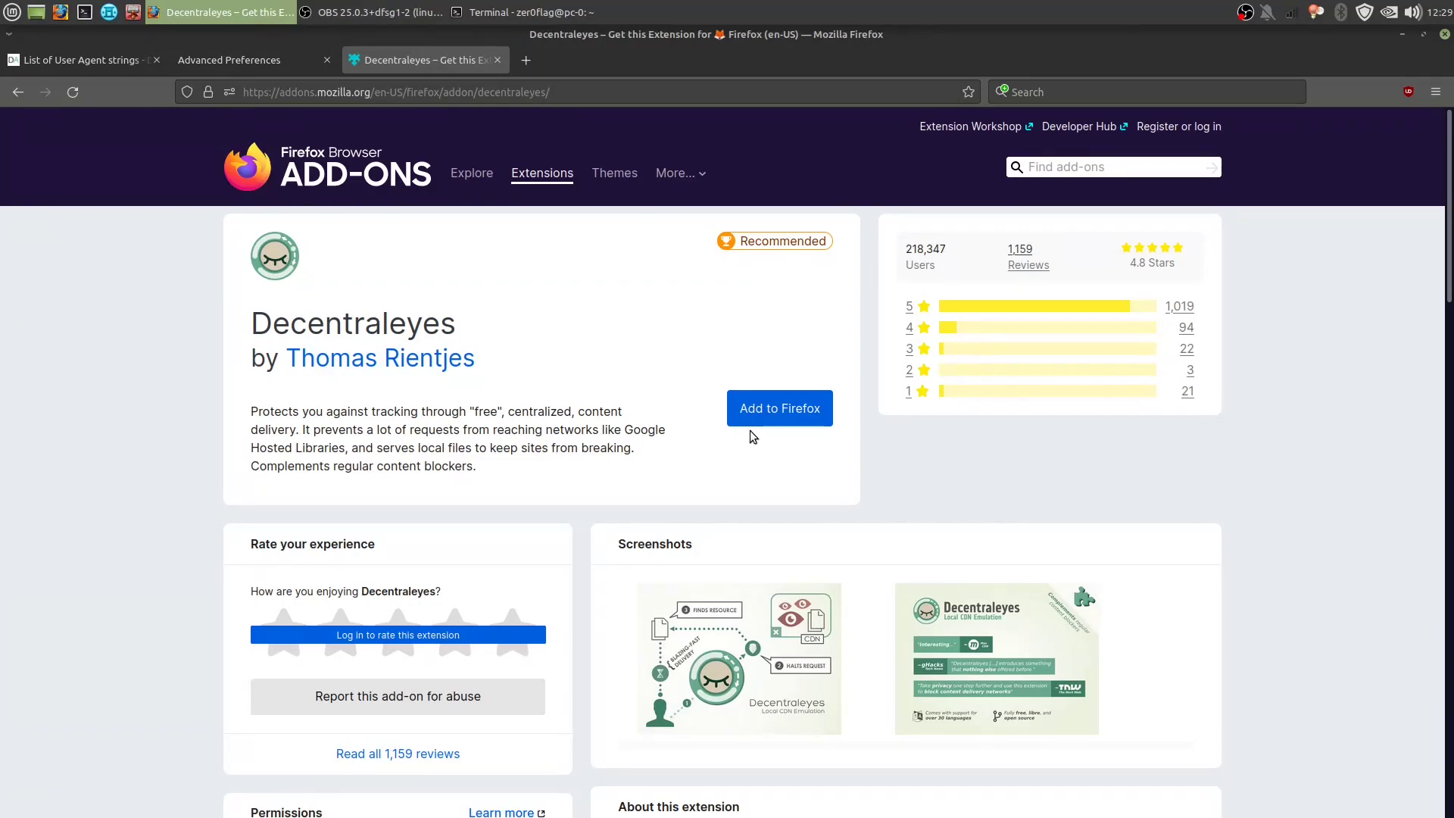
# Add Decentraleyes to Firefox, approving its requested permissions
pyautogui.click(785, 406)
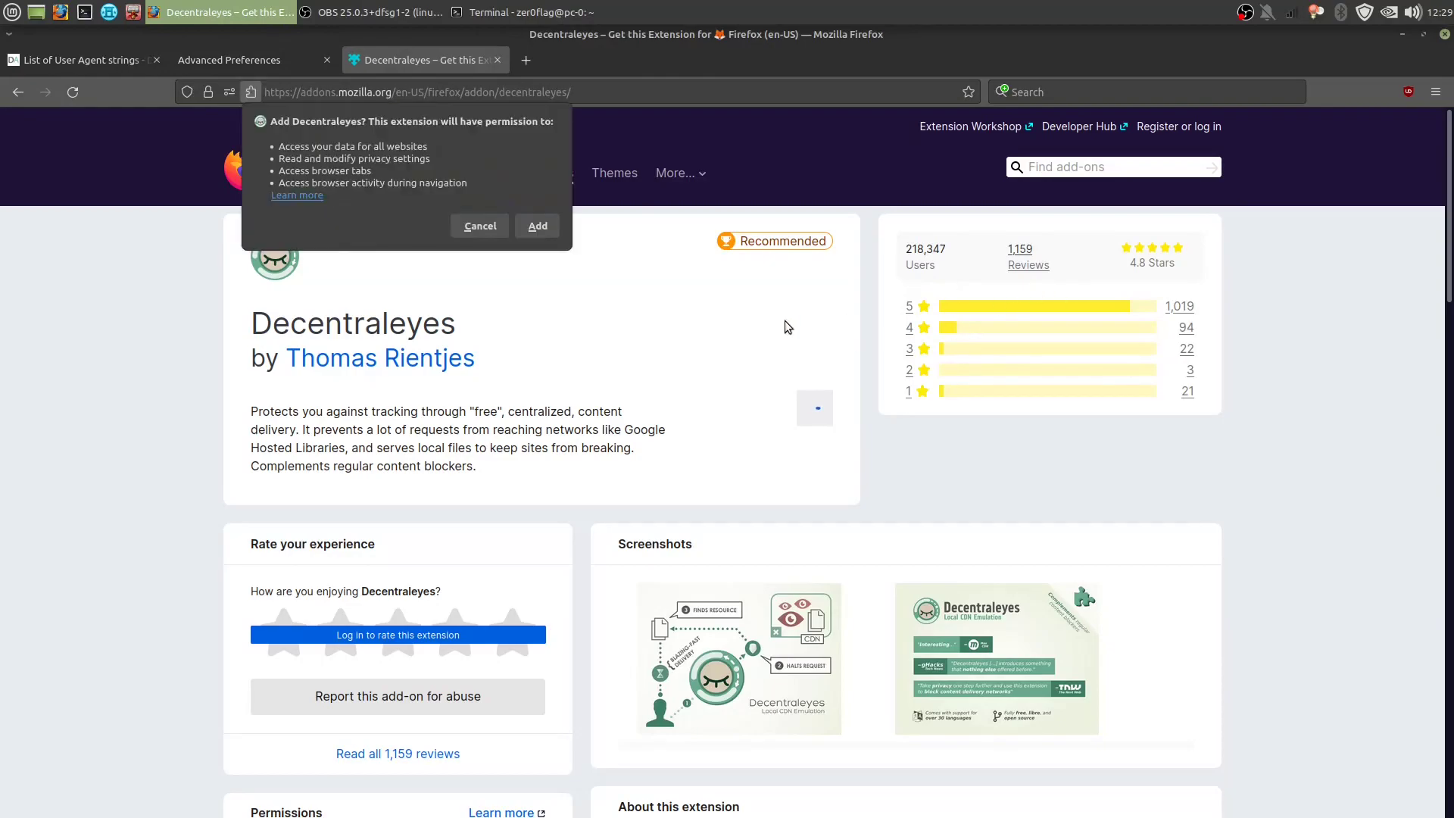
pyautogui.click(538, 226)
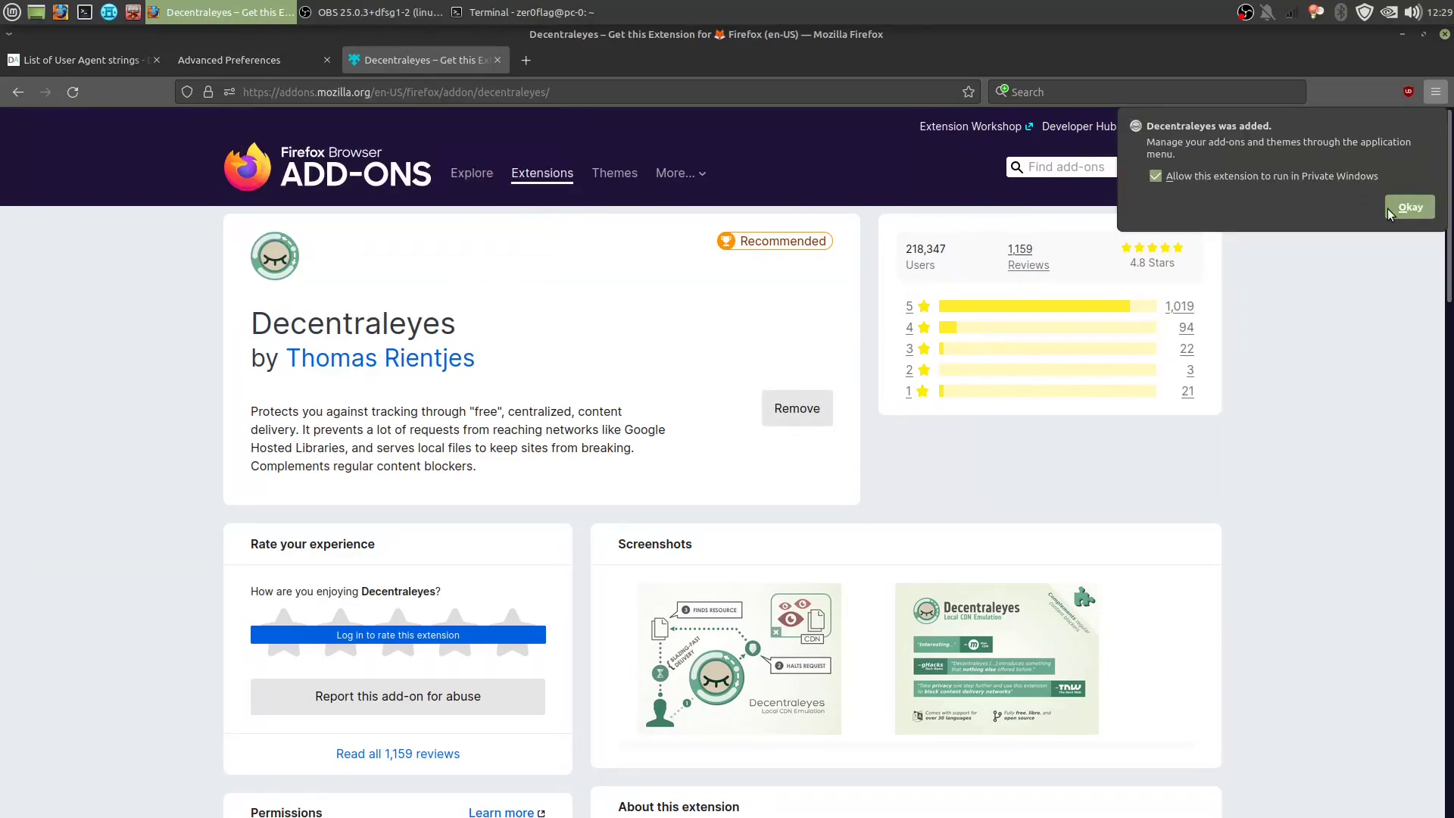
pyautogui.click(1410, 207)
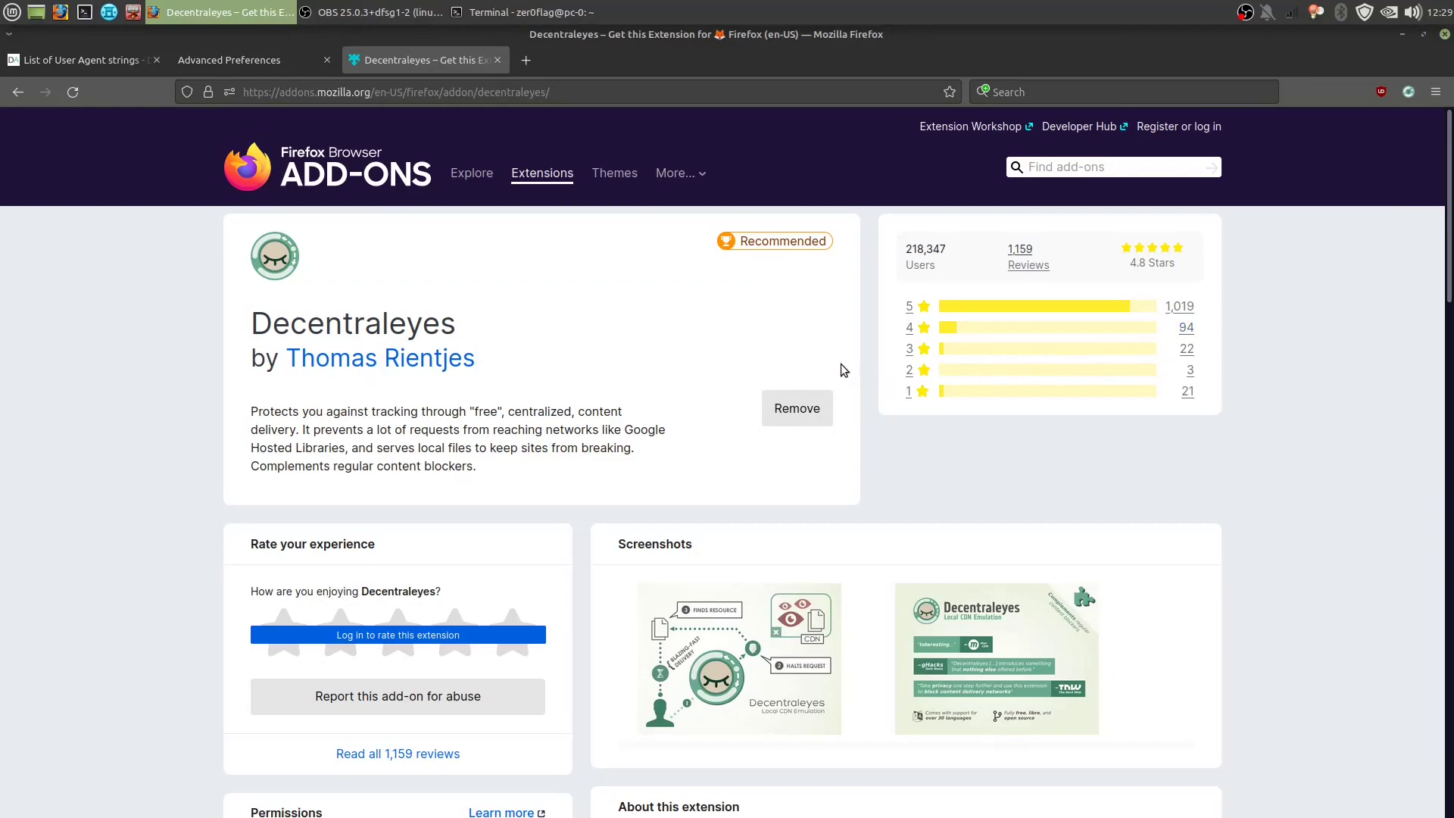
# Search for 'i dont want' and open the I don't care about cookies add-on page
pyautogui.click(1134, 175)
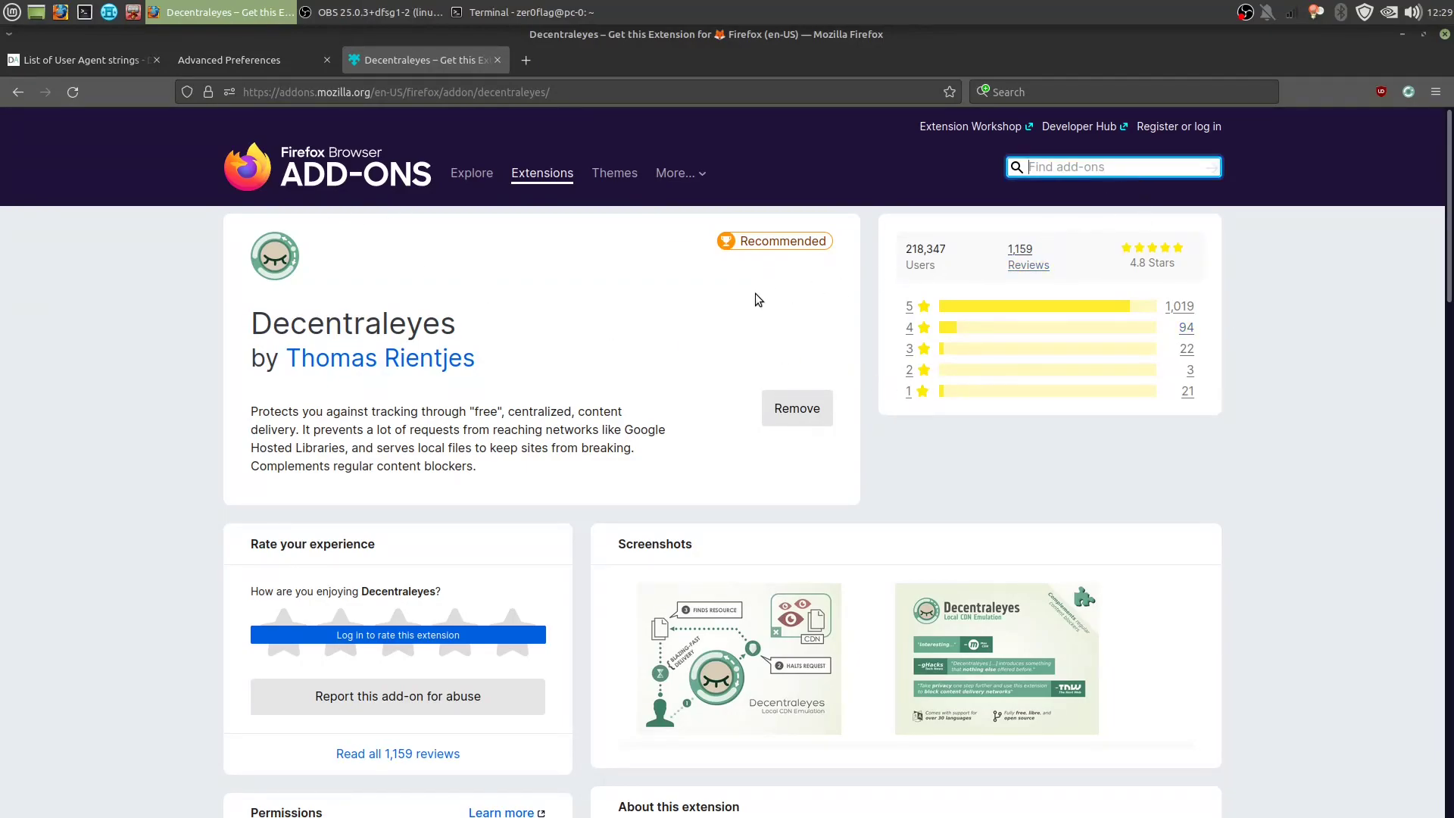
pyautogui.write('i dont want')
pyautogui.click(1126, 198)
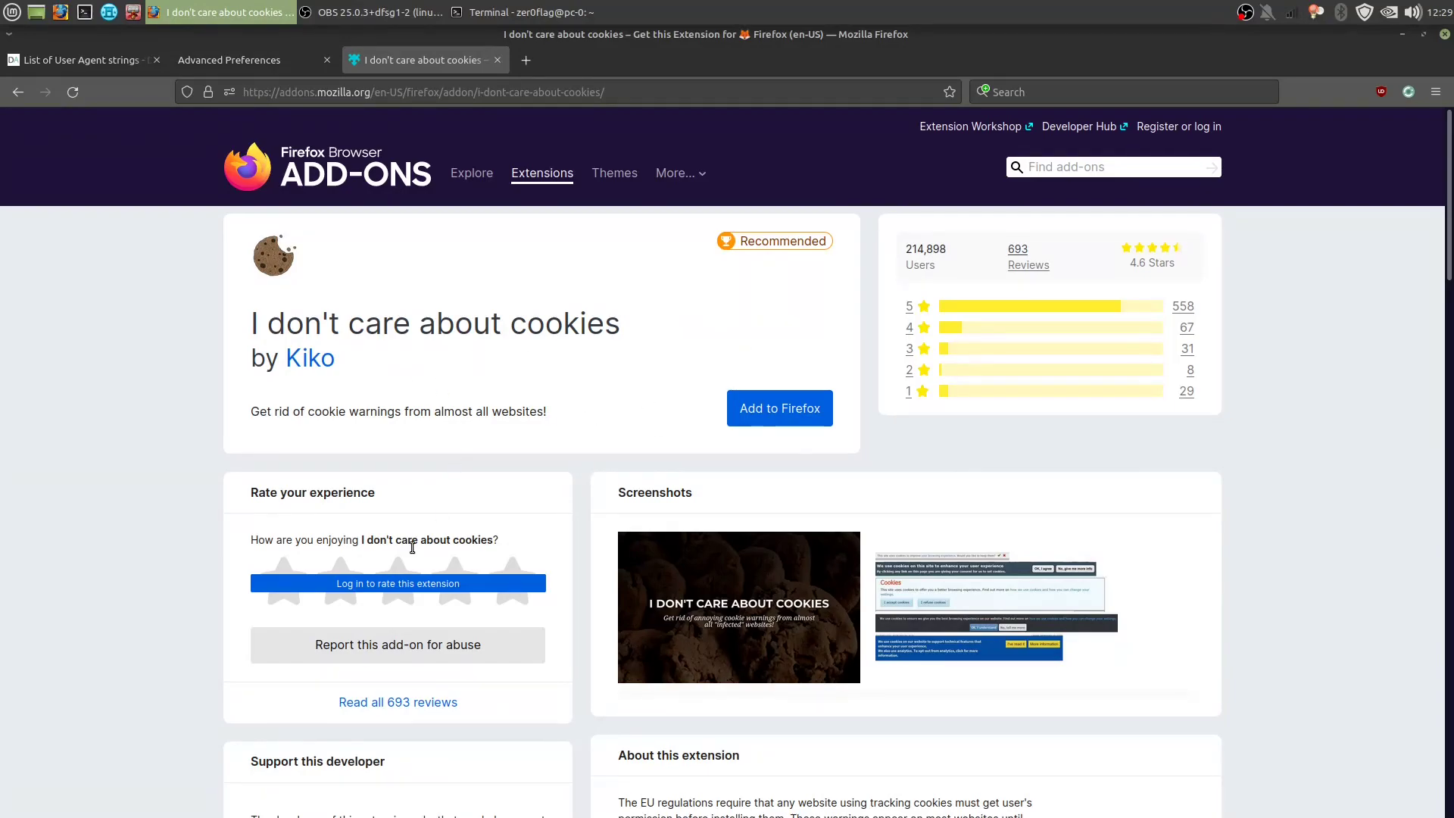
pyautogui.scroll(-3, 486, 535)
pyautogui.scroll(2, 487, 530)
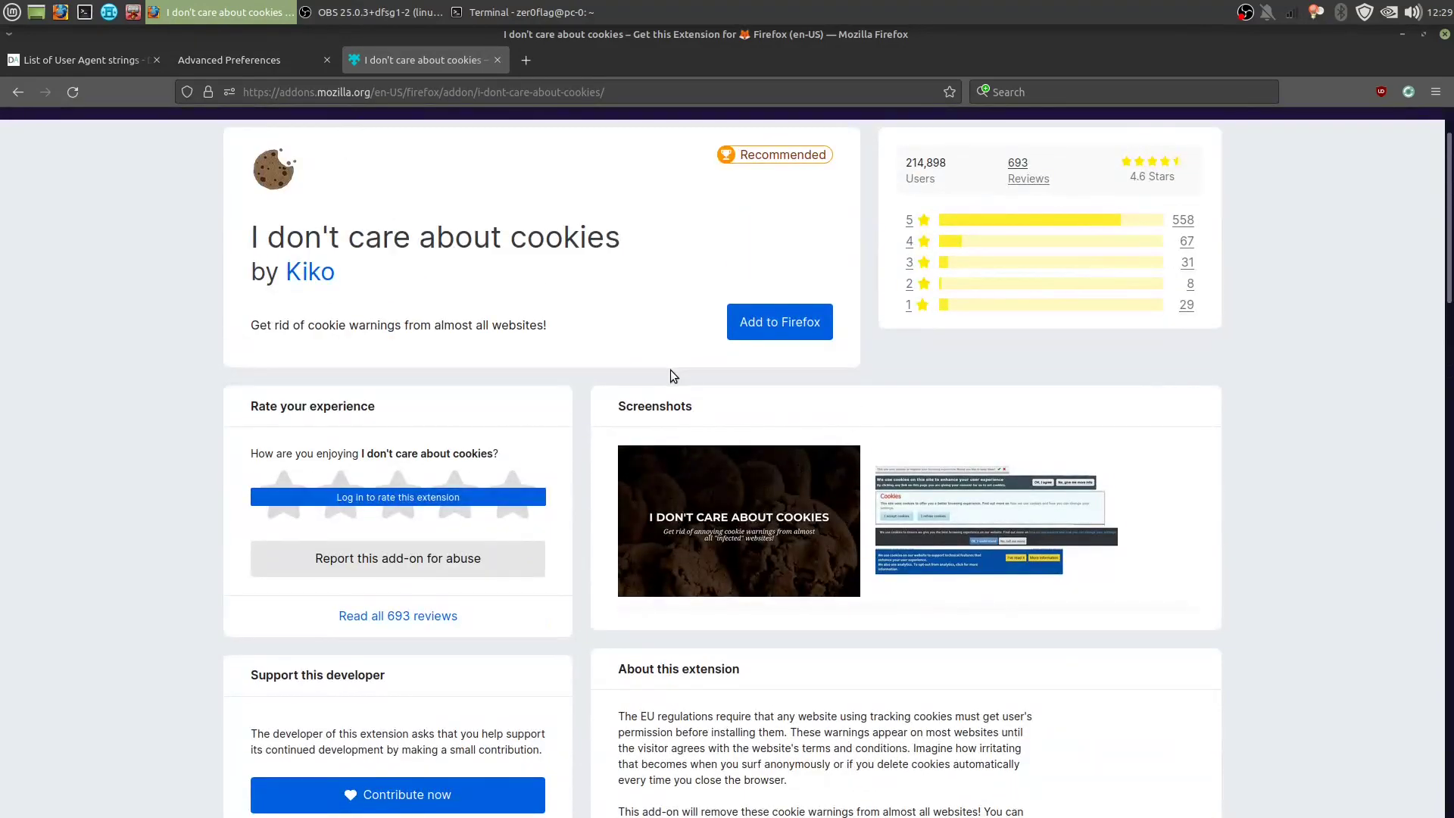
pyautogui.scroll(1, 674, 376)
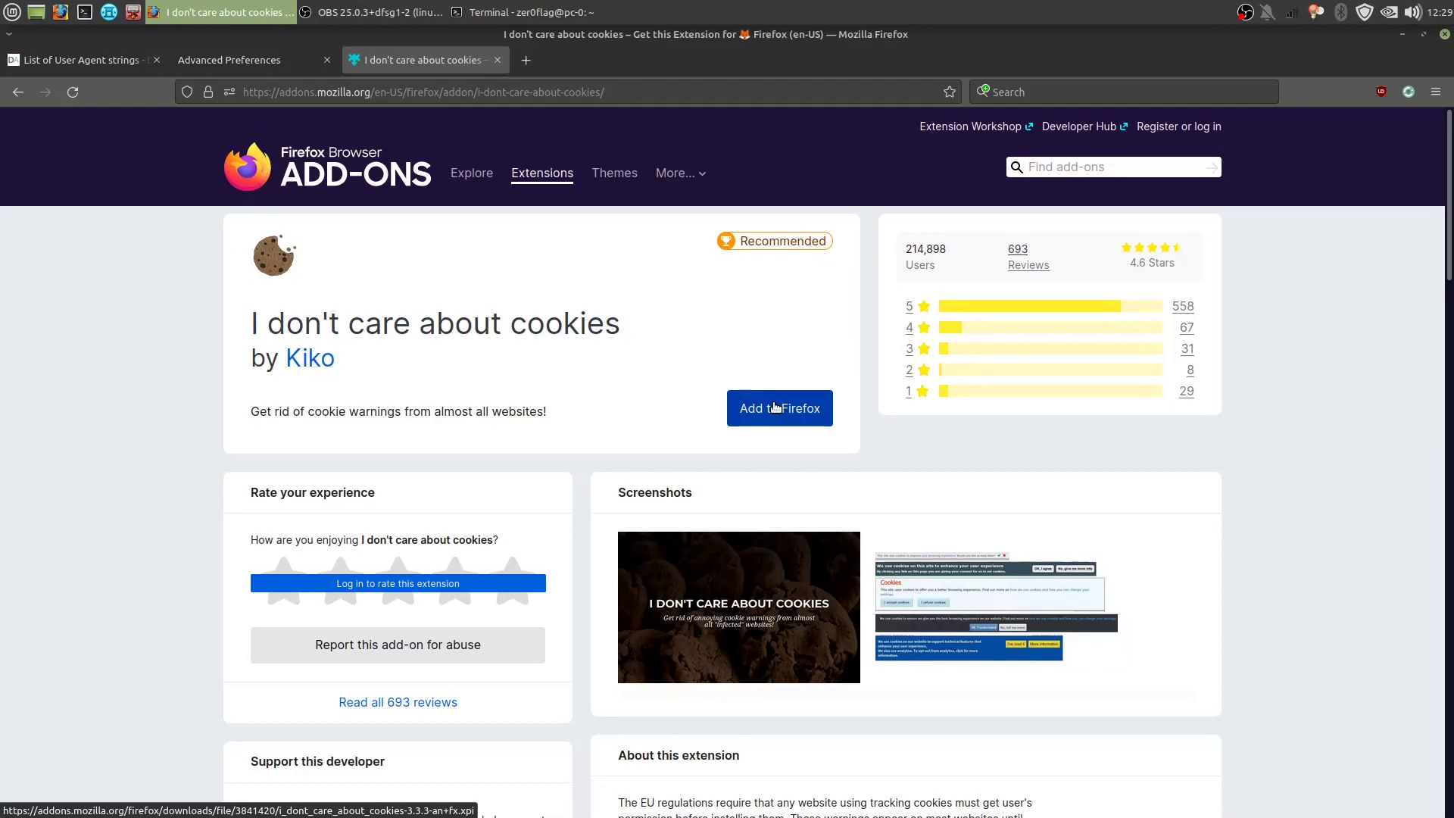
# Add I don't care about cookies, approving permissions and allowing it in private windows
pyautogui.click(775, 408)
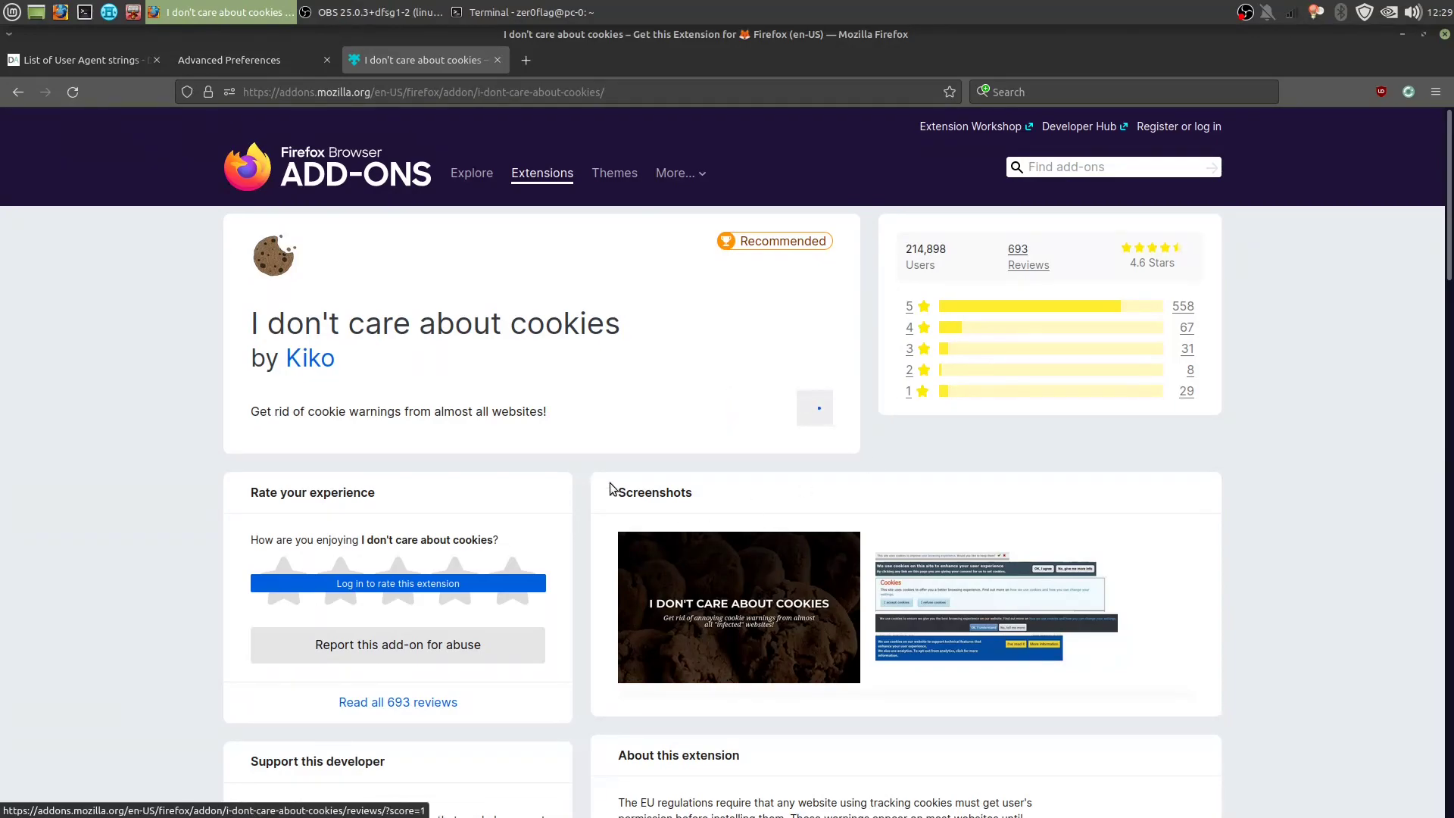
pyautogui.click(542, 241)
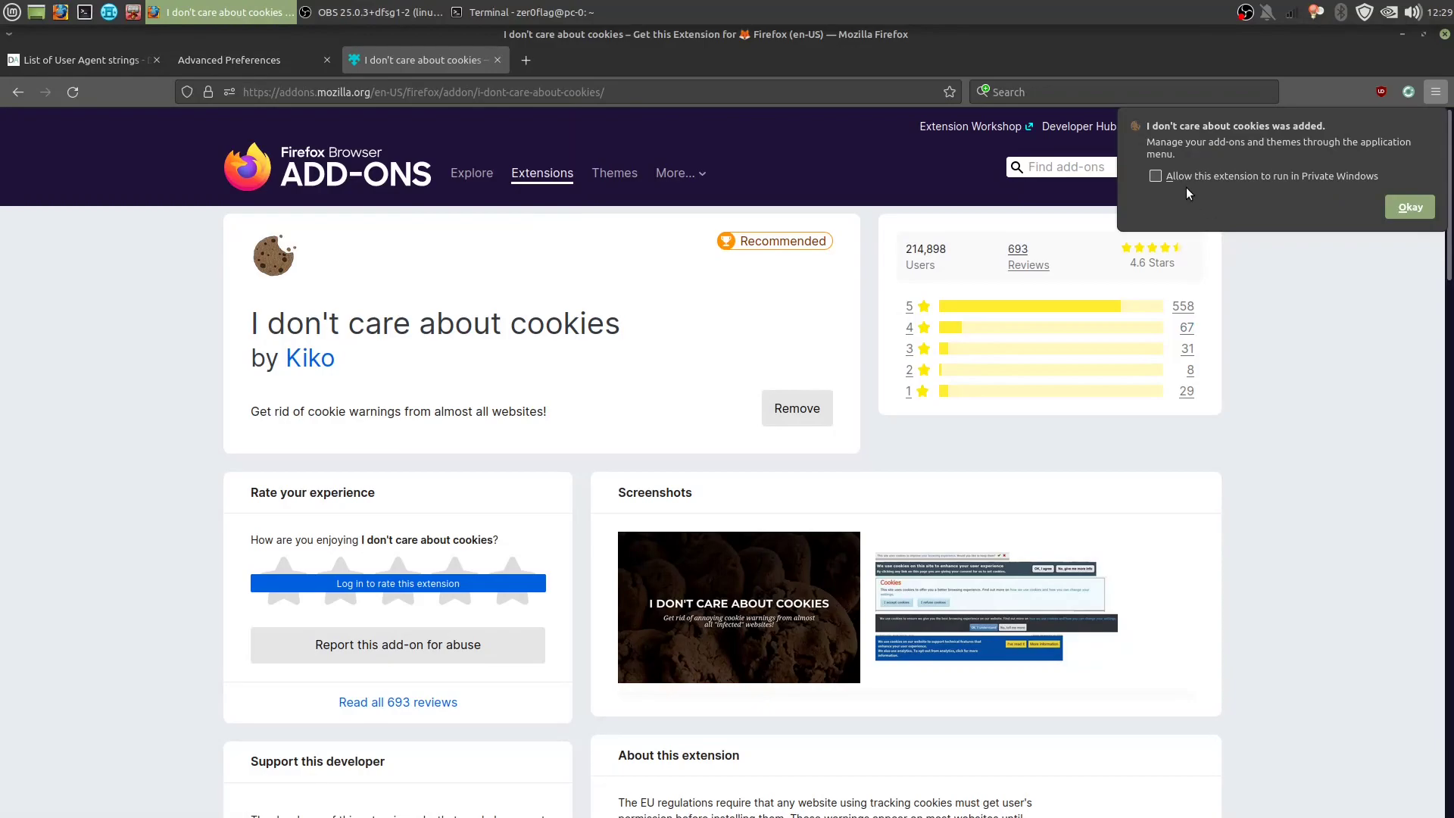
pyautogui.click(1154, 176)
pyautogui.click(1411, 206)
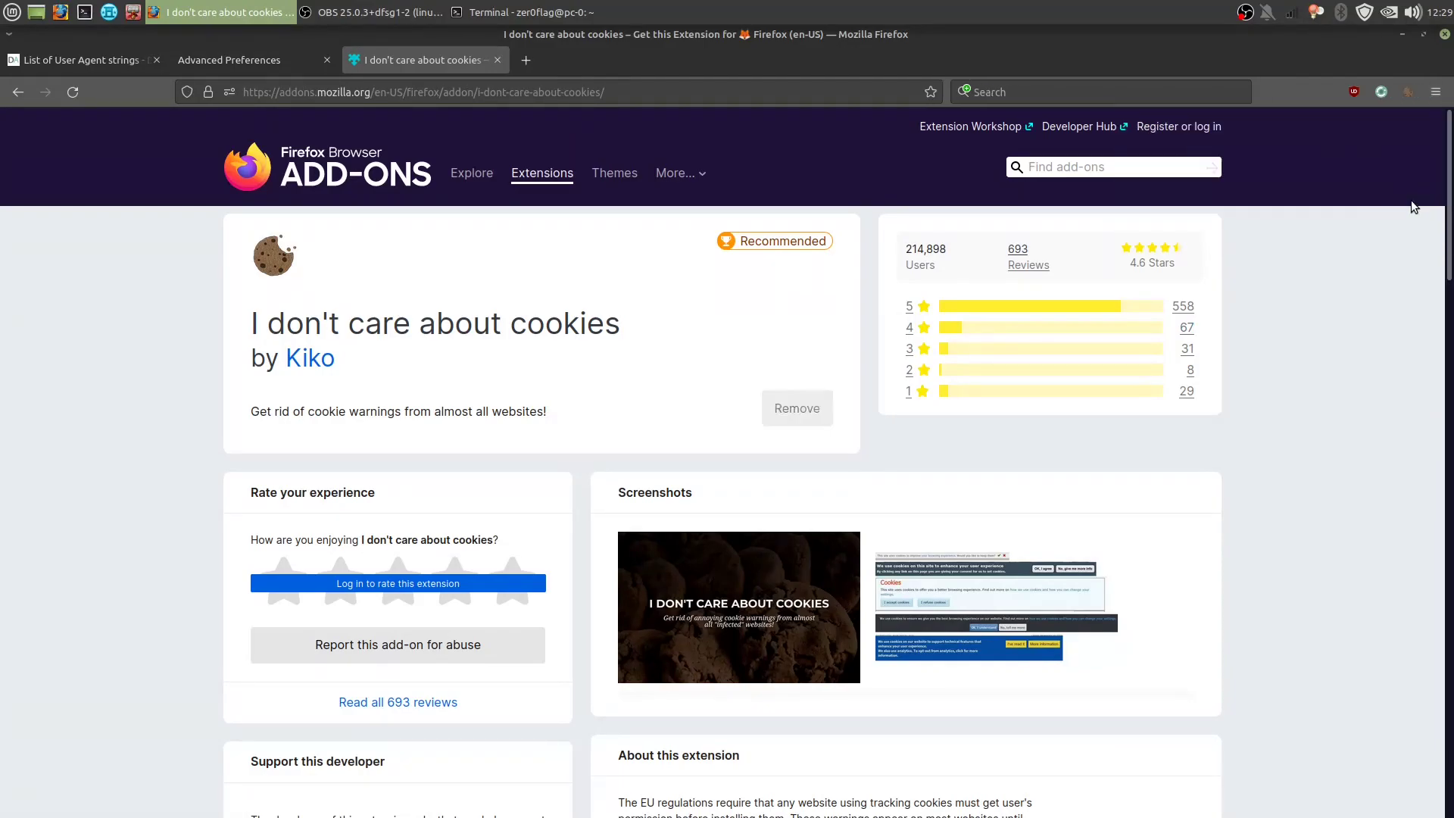
# Check the I don't care about cookies toolbar menu and the add-on's page title
pyautogui.click(1408, 91)
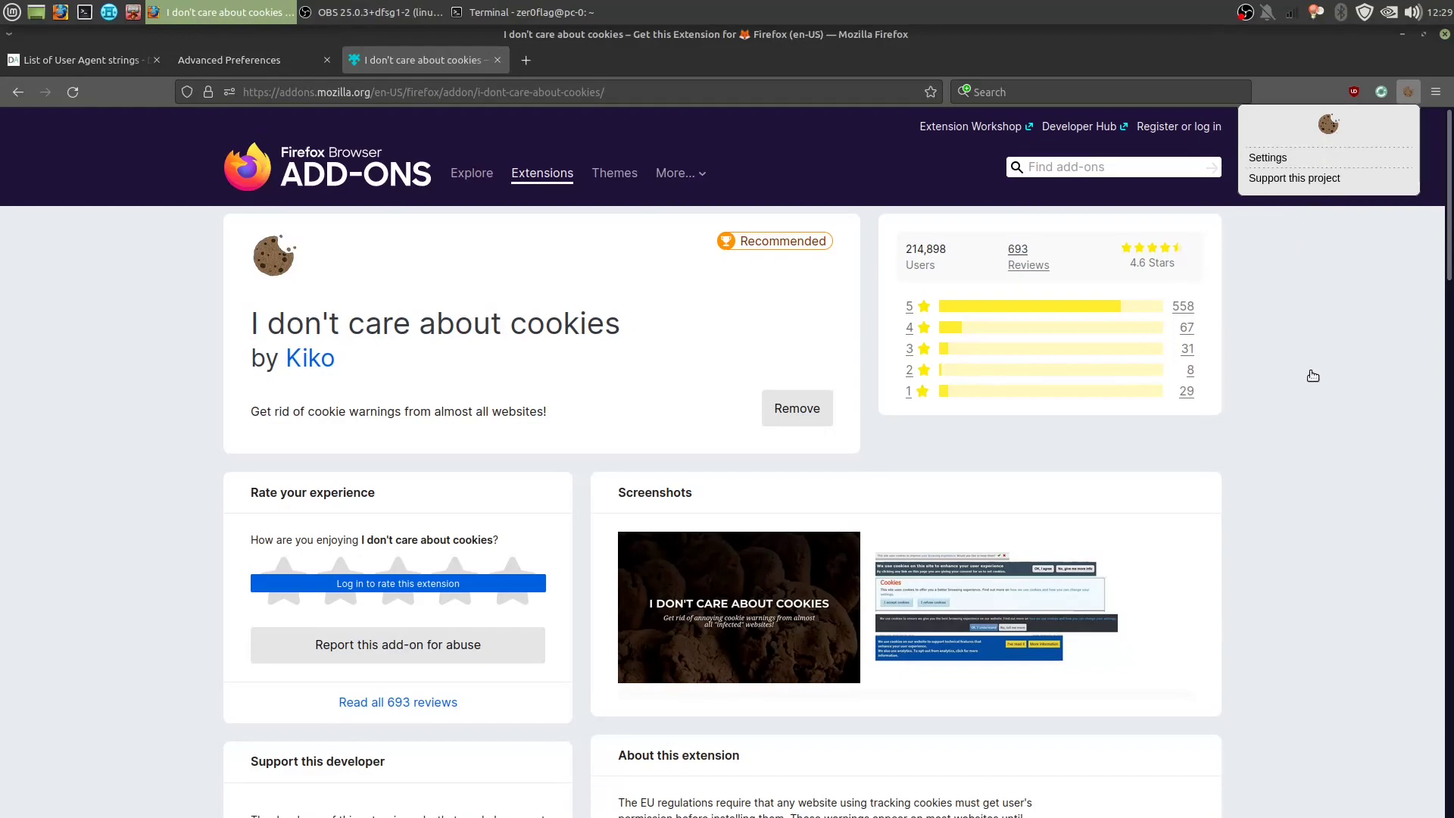
pyautogui.click(1313, 377)
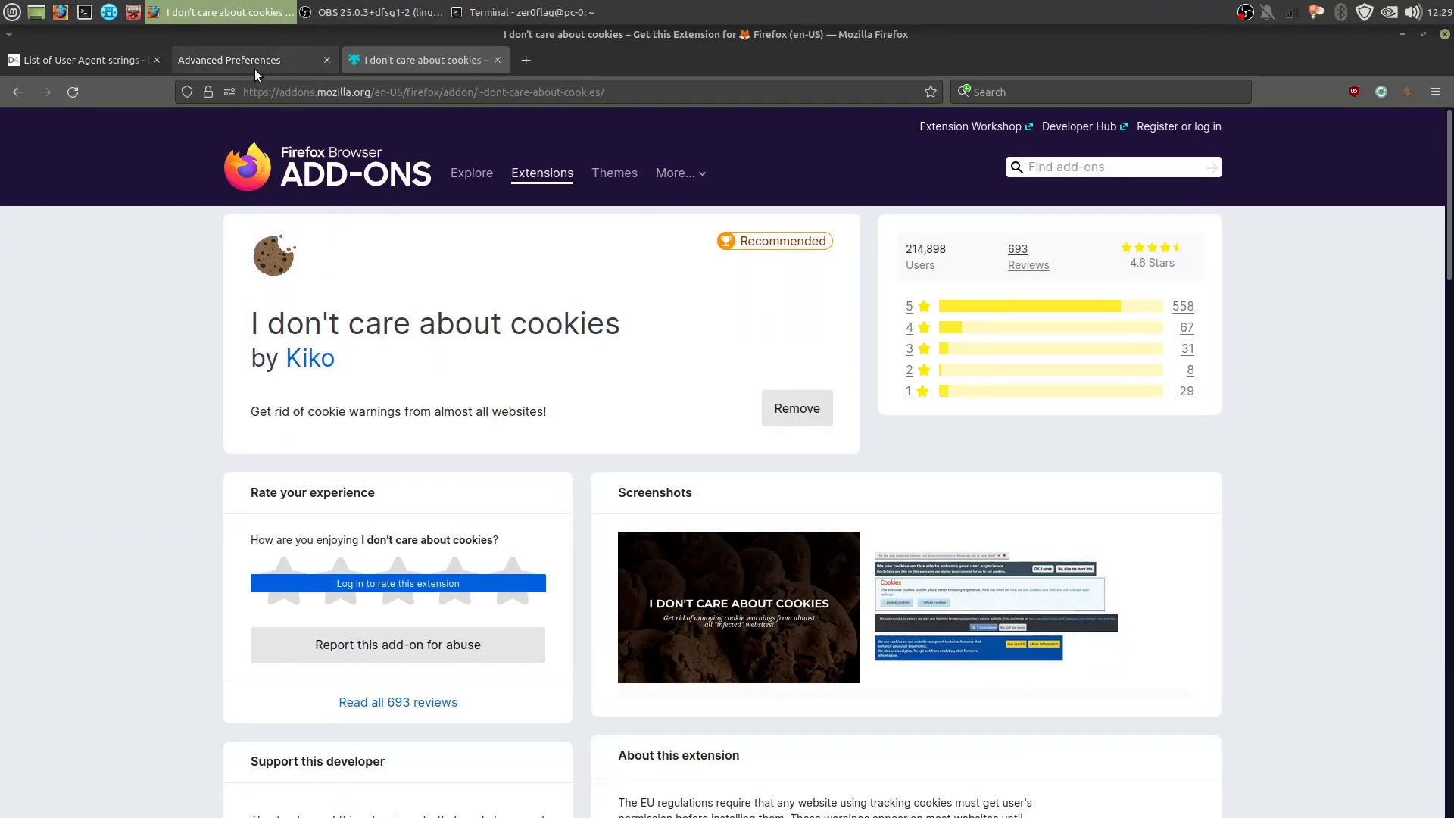
pyautogui.click(1408, 92)
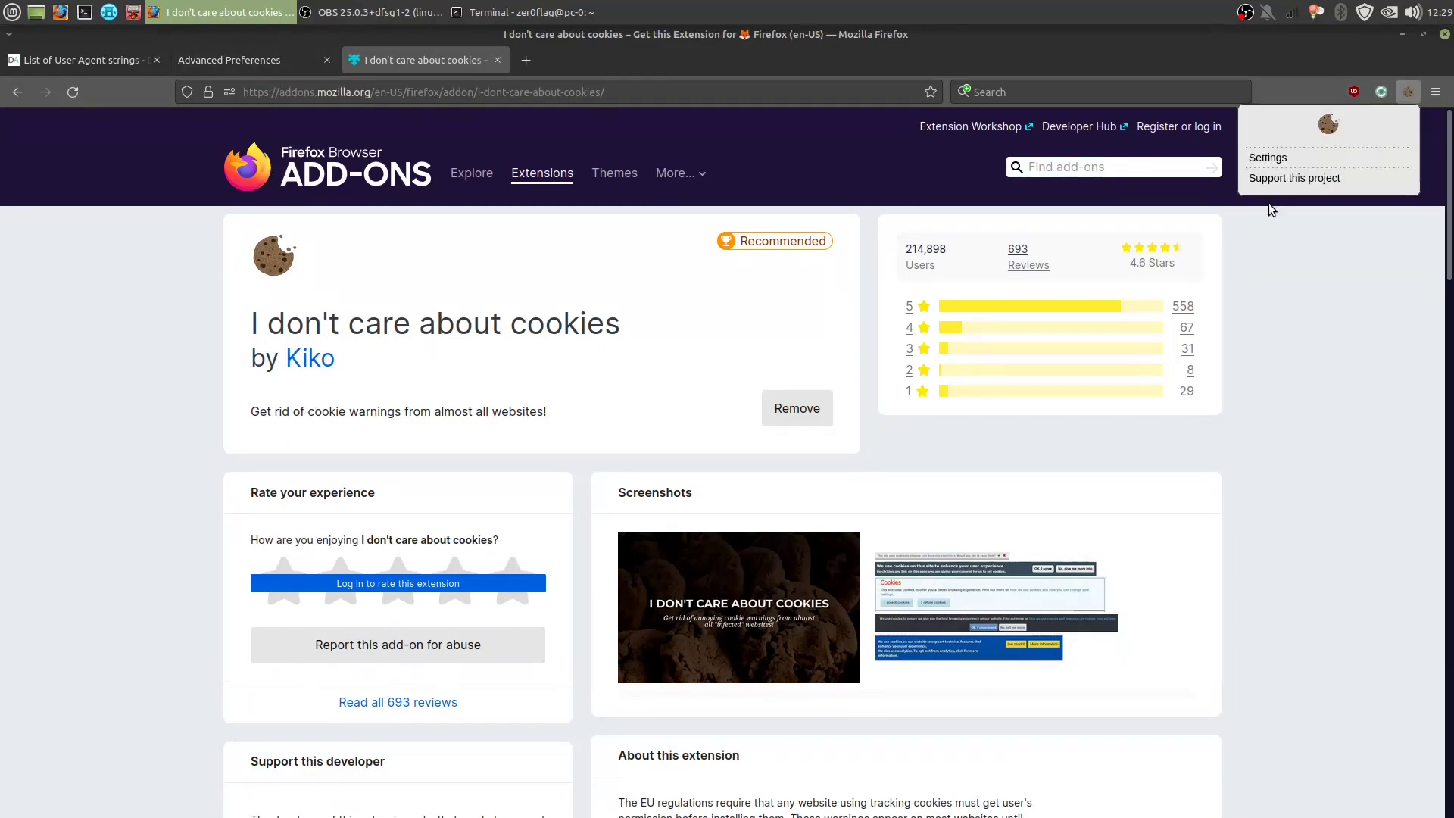
pyautogui.click(1269, 477)
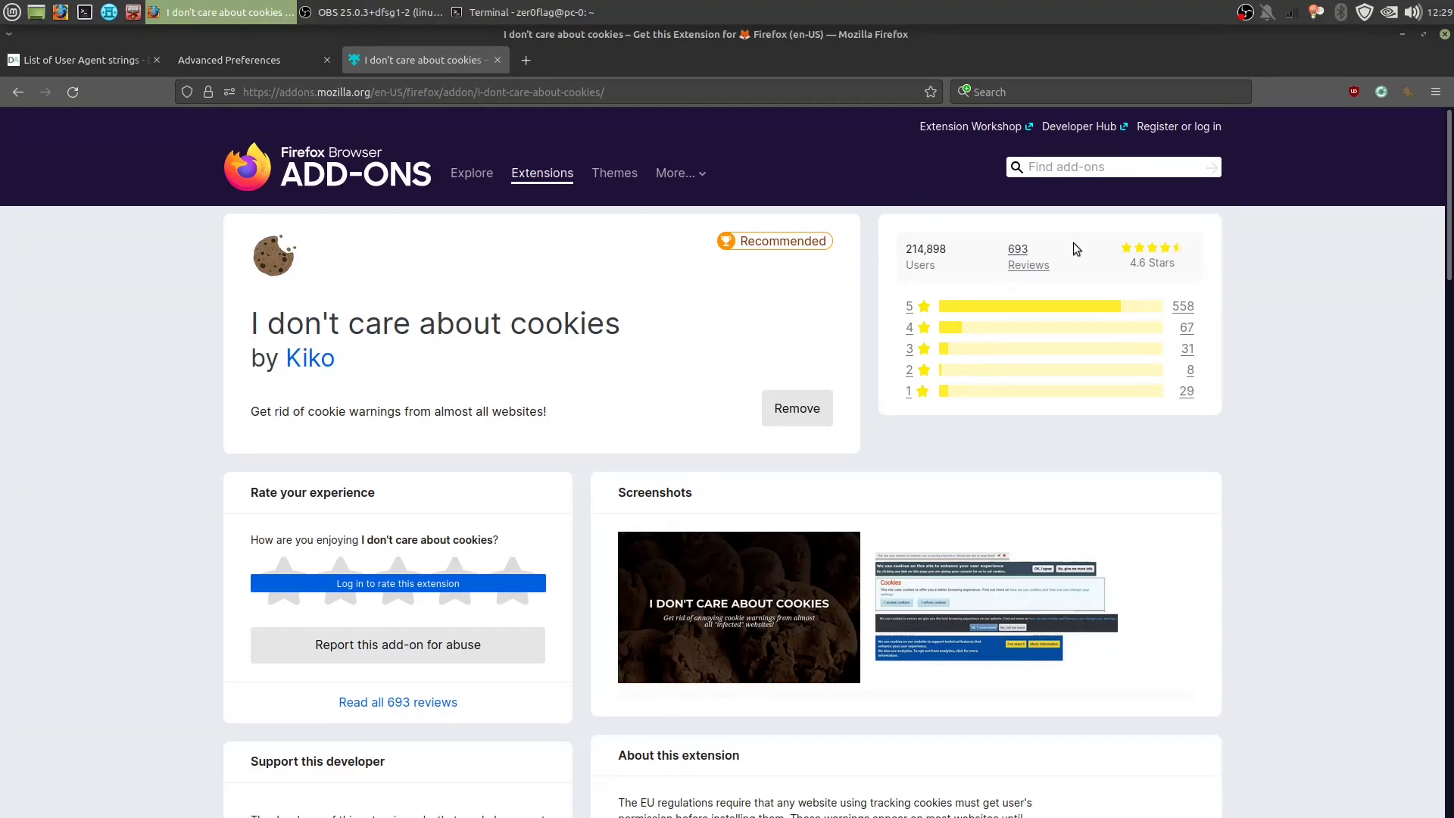
pyautogui.click(1102, 168)
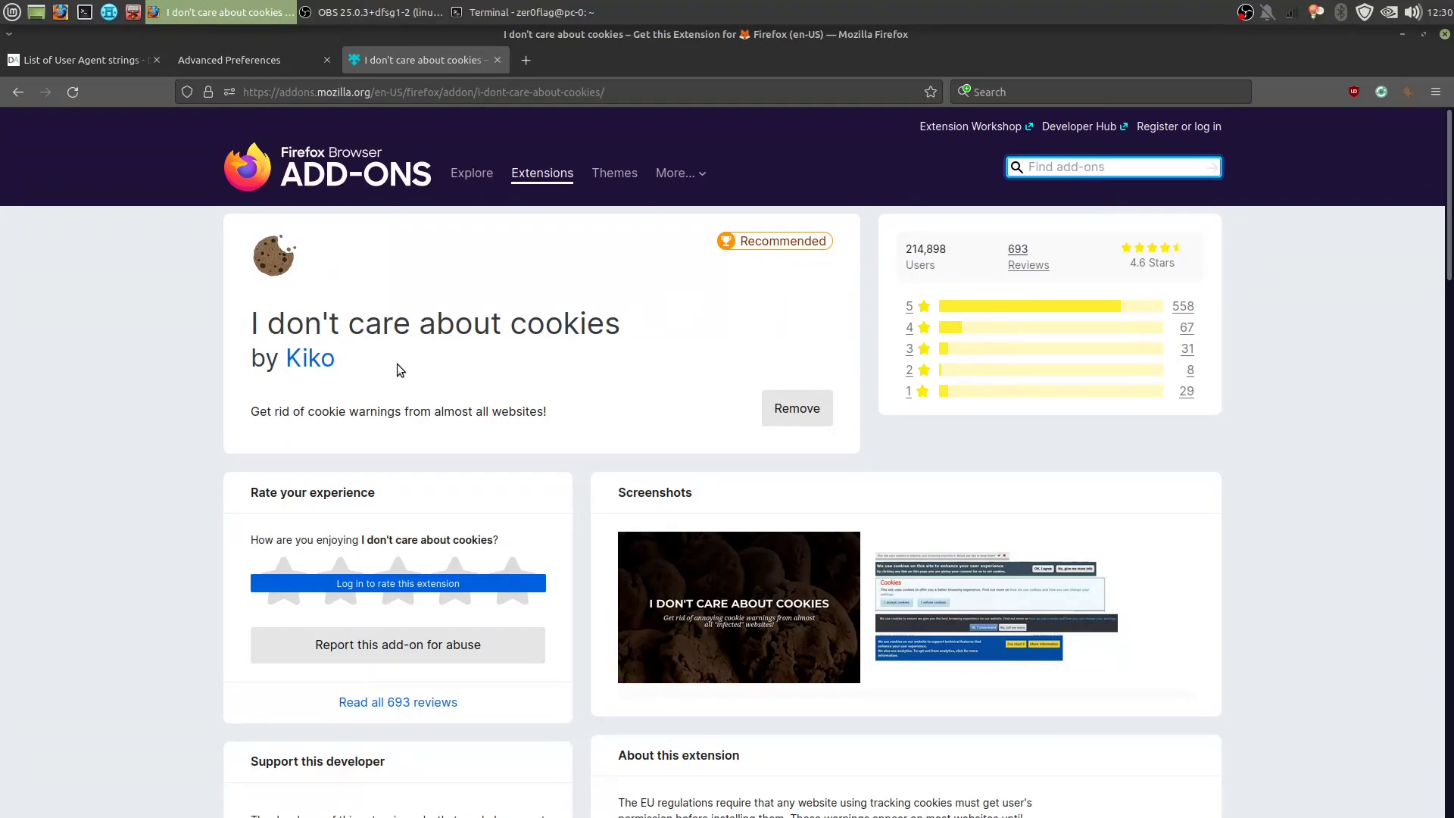
pyautogui.moveTo(204, 331); pyautogui.dragTo(508, 324)
pyautogui.click(600, 341)
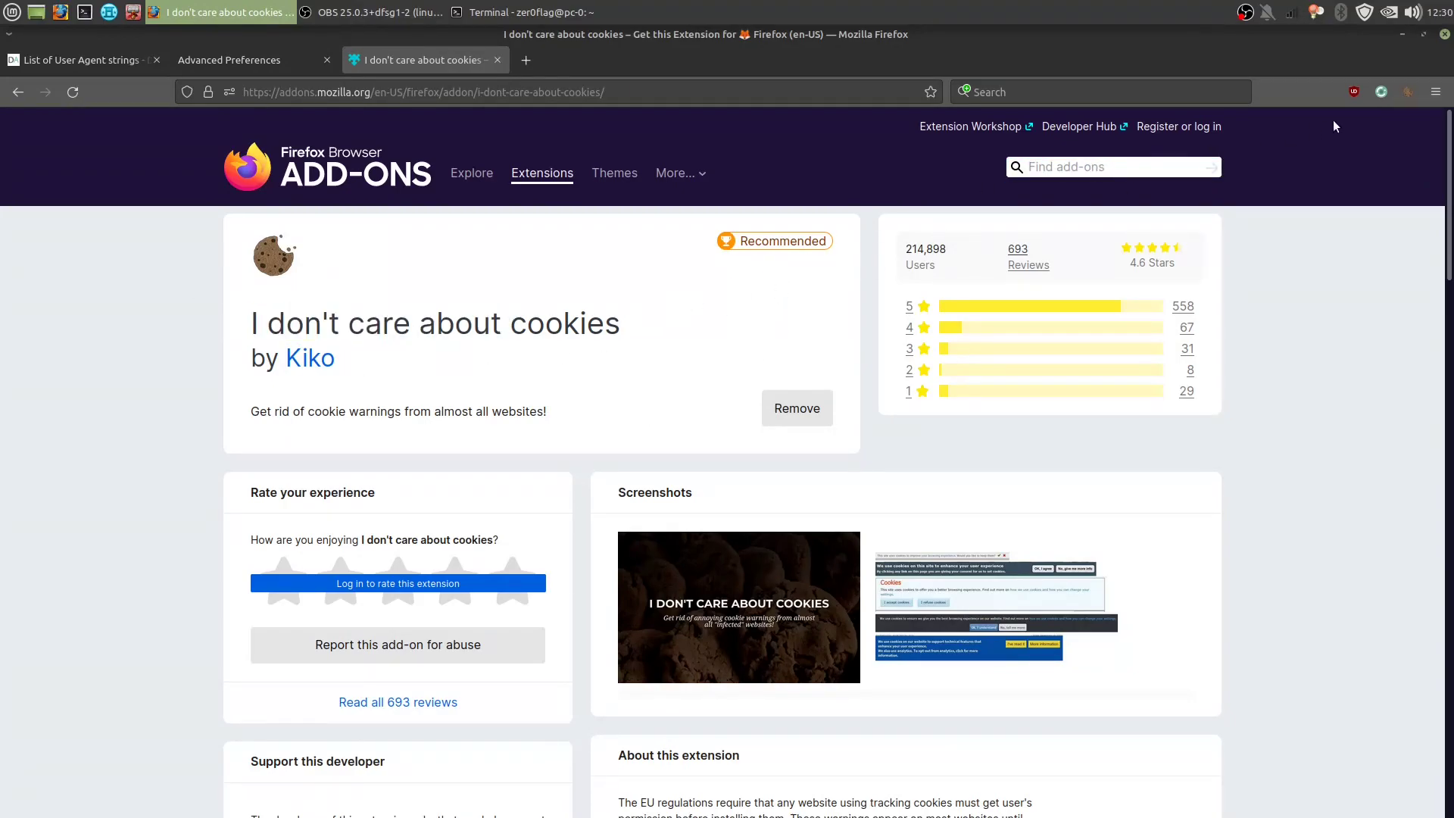
pyautogui.click(1163, 168)
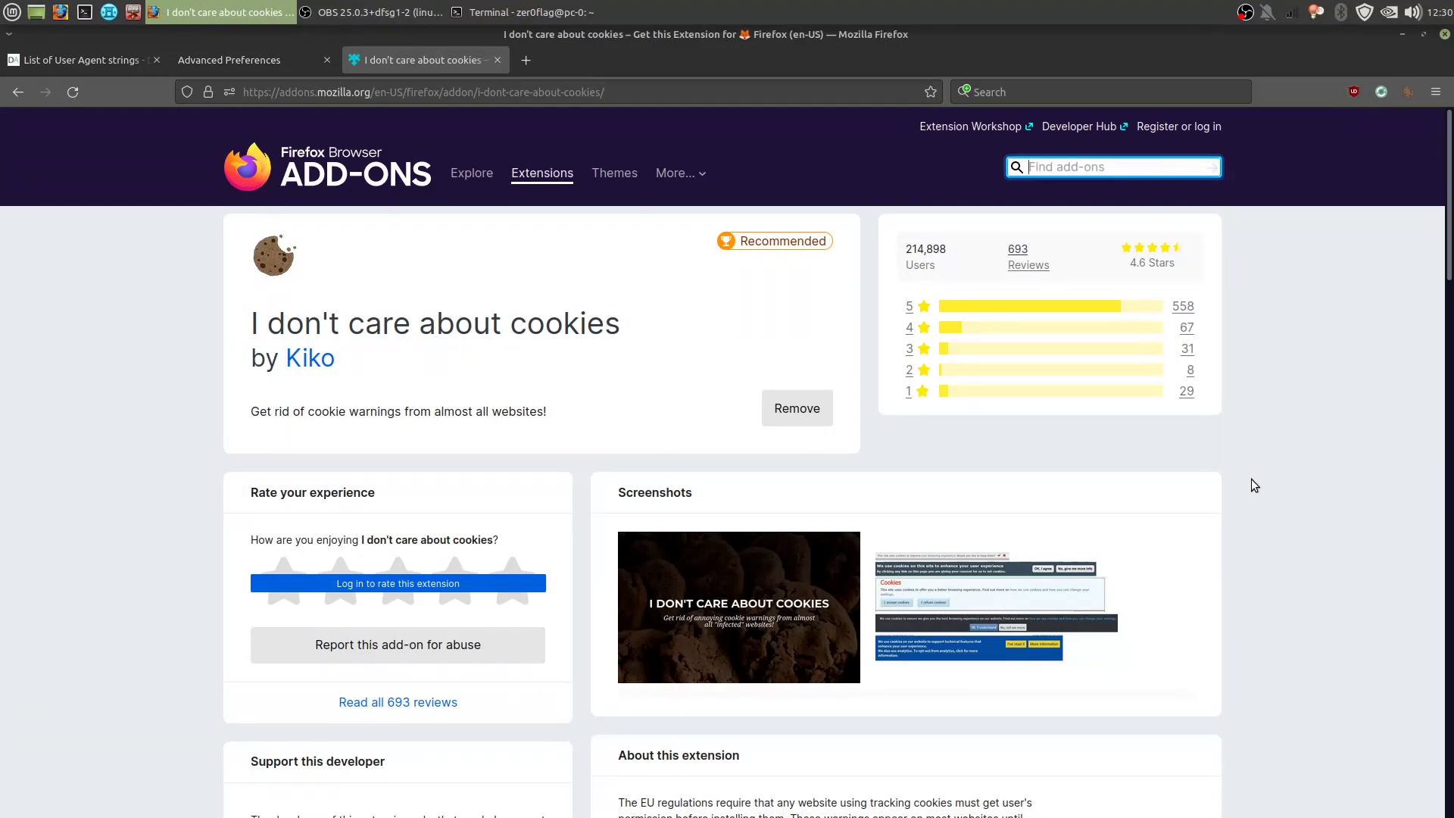
# Search for 'privacy redirect' and add Privacy Redirect to Firefox, approving its permissions
pyautogui.scroll(-2, 1256, 492)
pyautogui.scroll(2, 821, 484)
pyautogui.write('privacy redi')
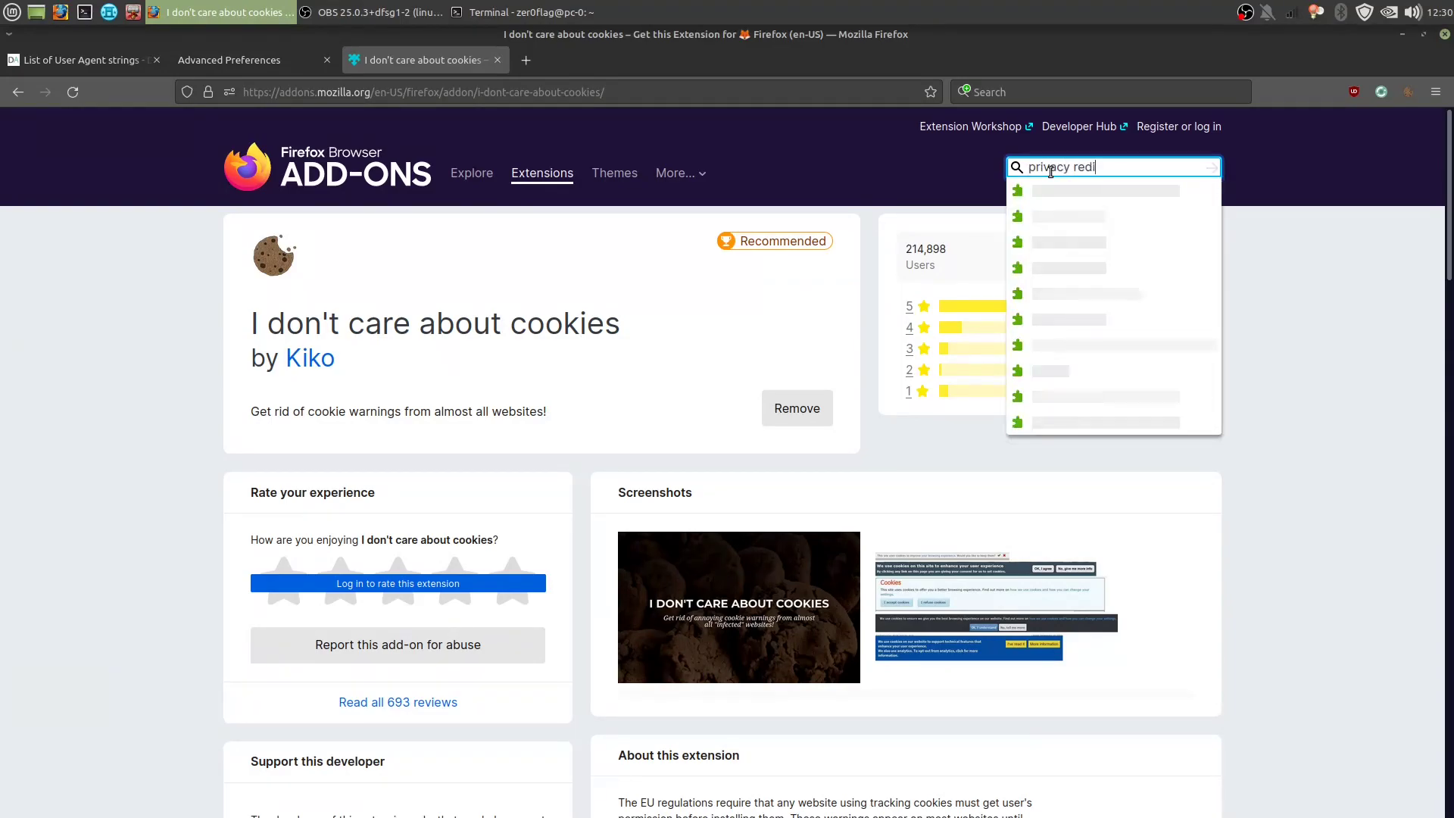
pyautogui.write('rect')
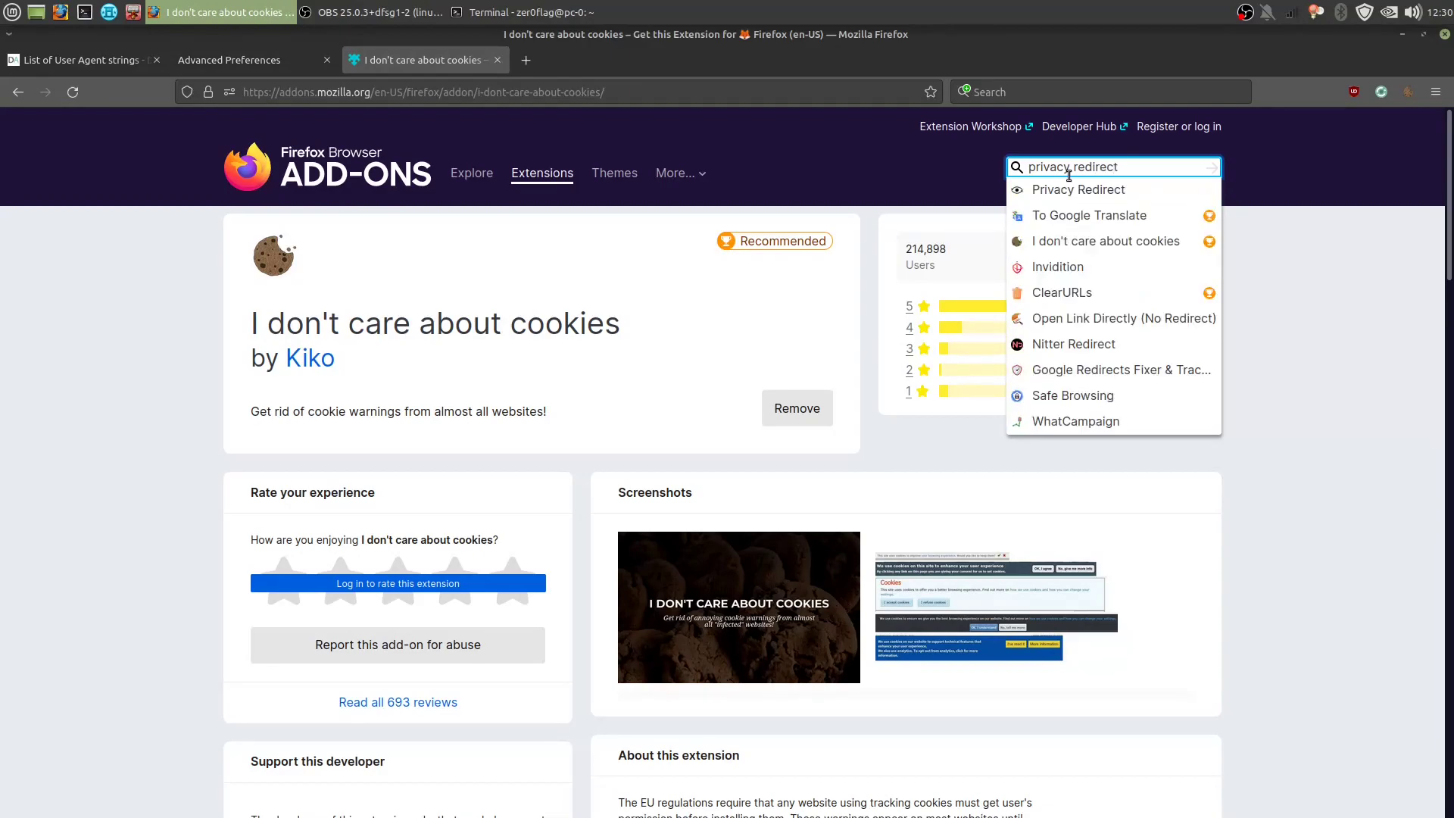
pyautogui.click(1086, 190)
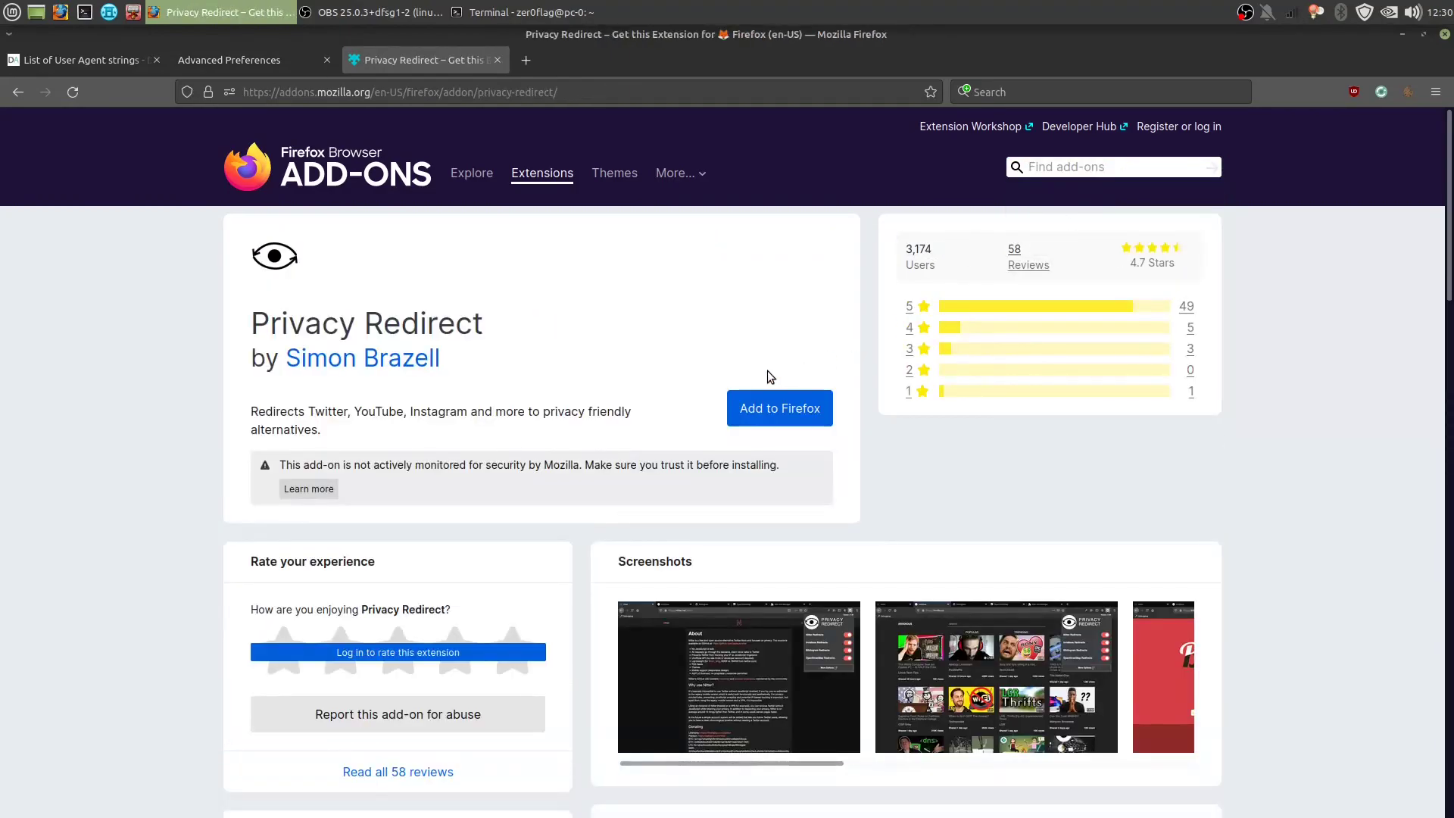
pyautogui.click(742, 409)
pyautogui.click(550, 197)
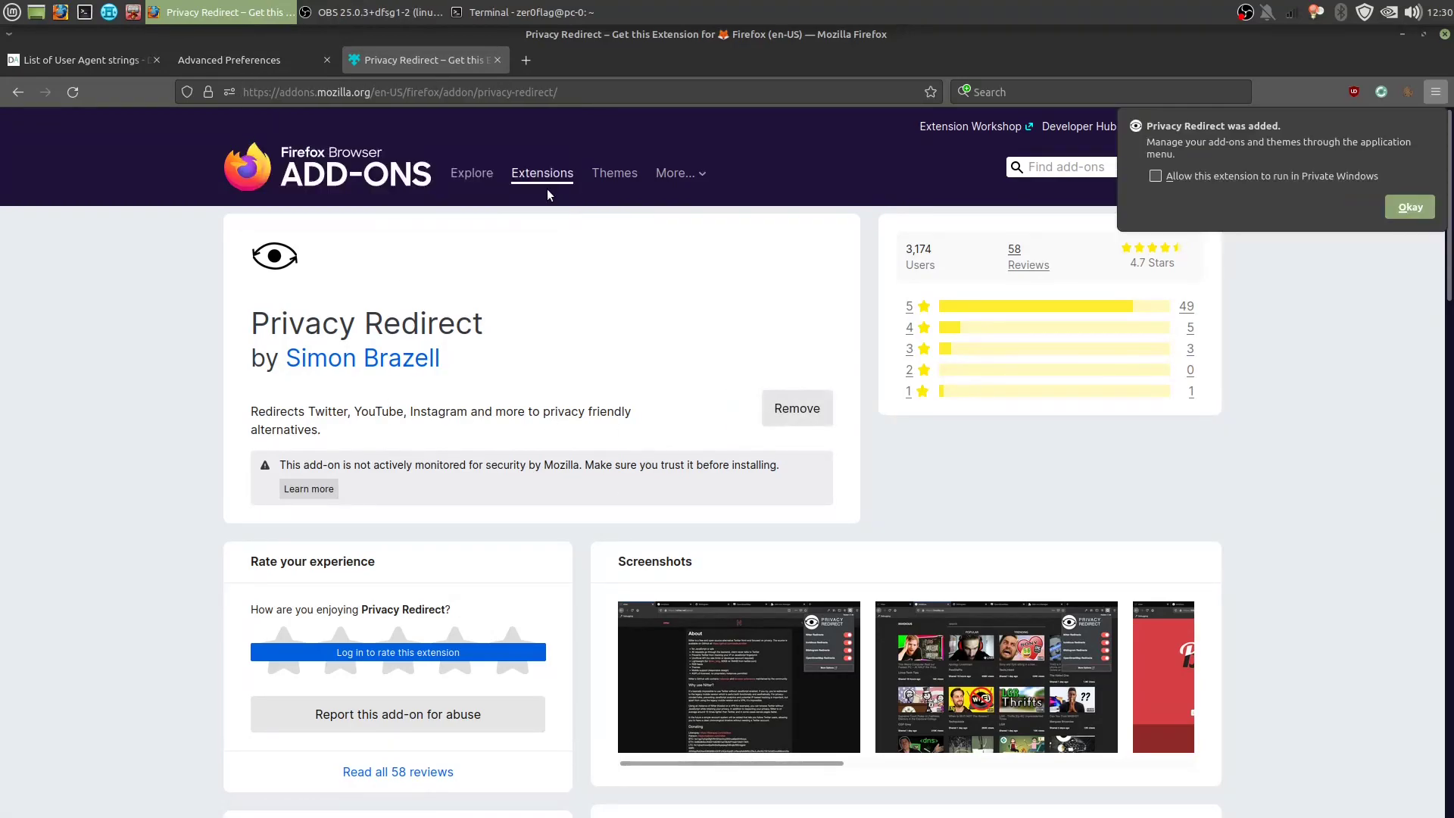
pyautogui.click(1410, 206)
# Open the Privacy Redirect popup and review its toggles, highlighting the Invidious and Bibliogram labels
pyautogui.click(1409, 93)
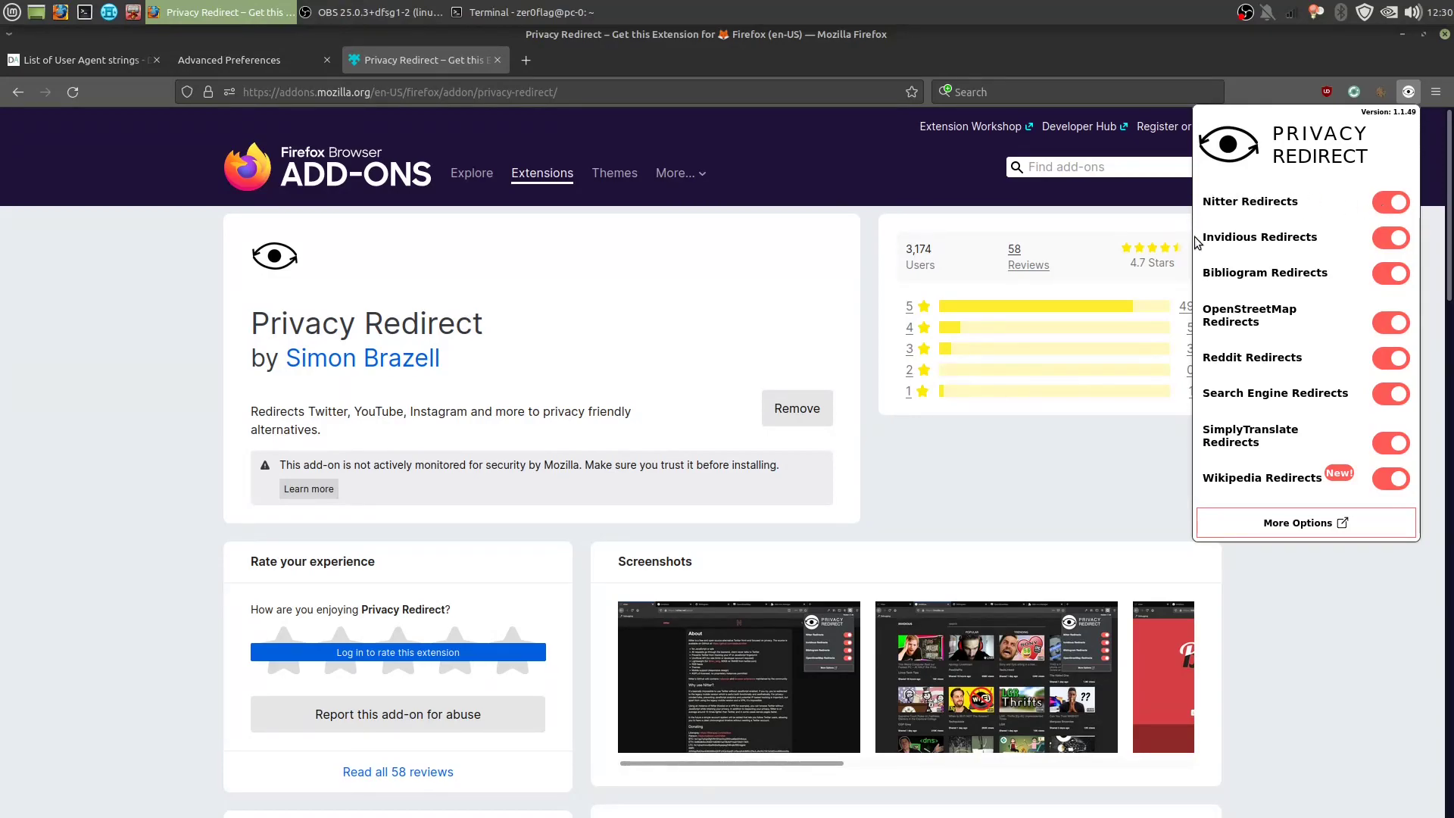
pyautogui.moveTo(1199, 236); pyautogui.dragTo(1295, 236)
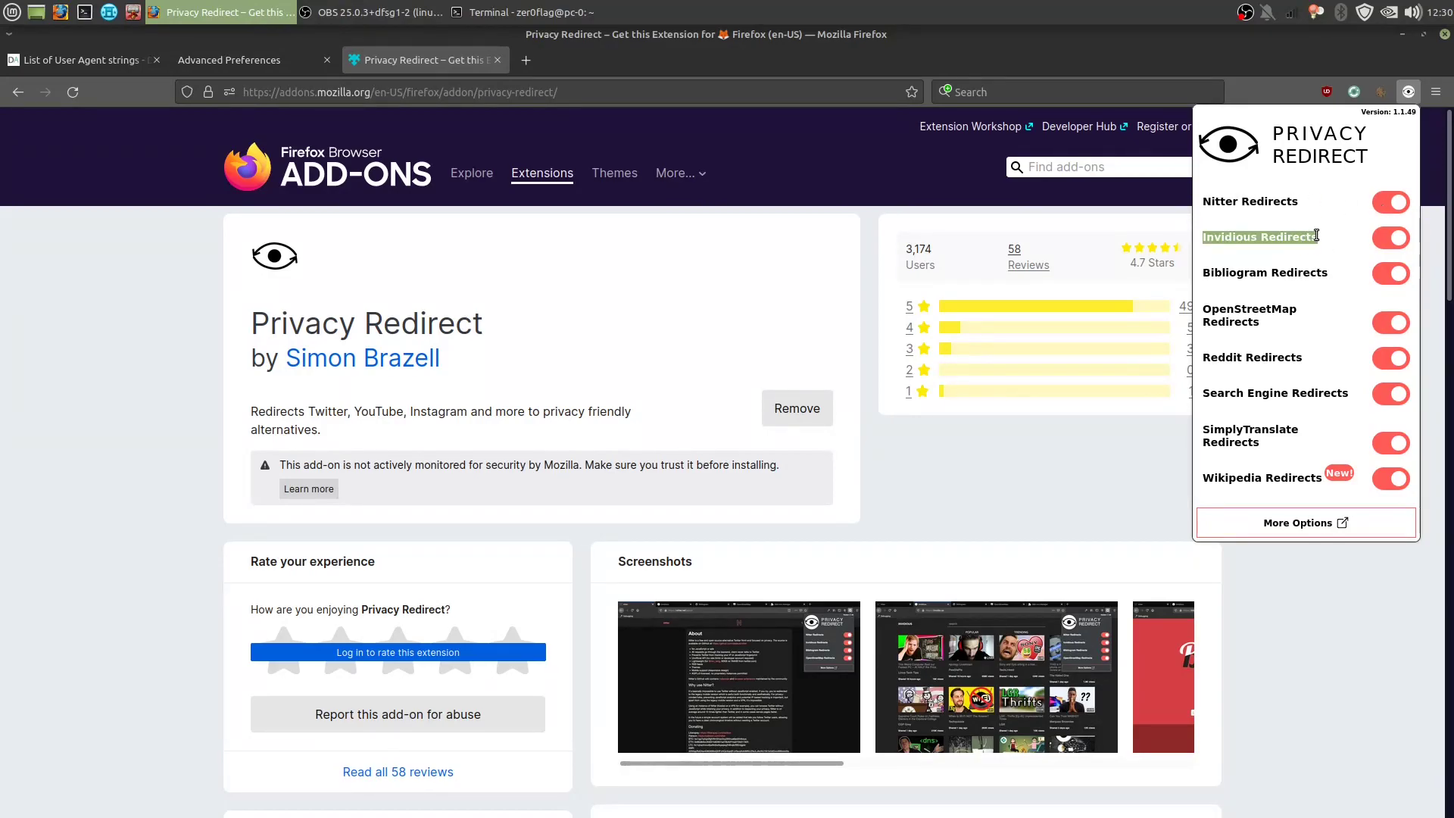
pyautogui.click(1317, 235)
pyautogui.rightClick(1316, 236)
pyautogui.click(1306, 238)
pyautogui.tripleClick(1264, 272)
pyautogui.click(1265, 273)
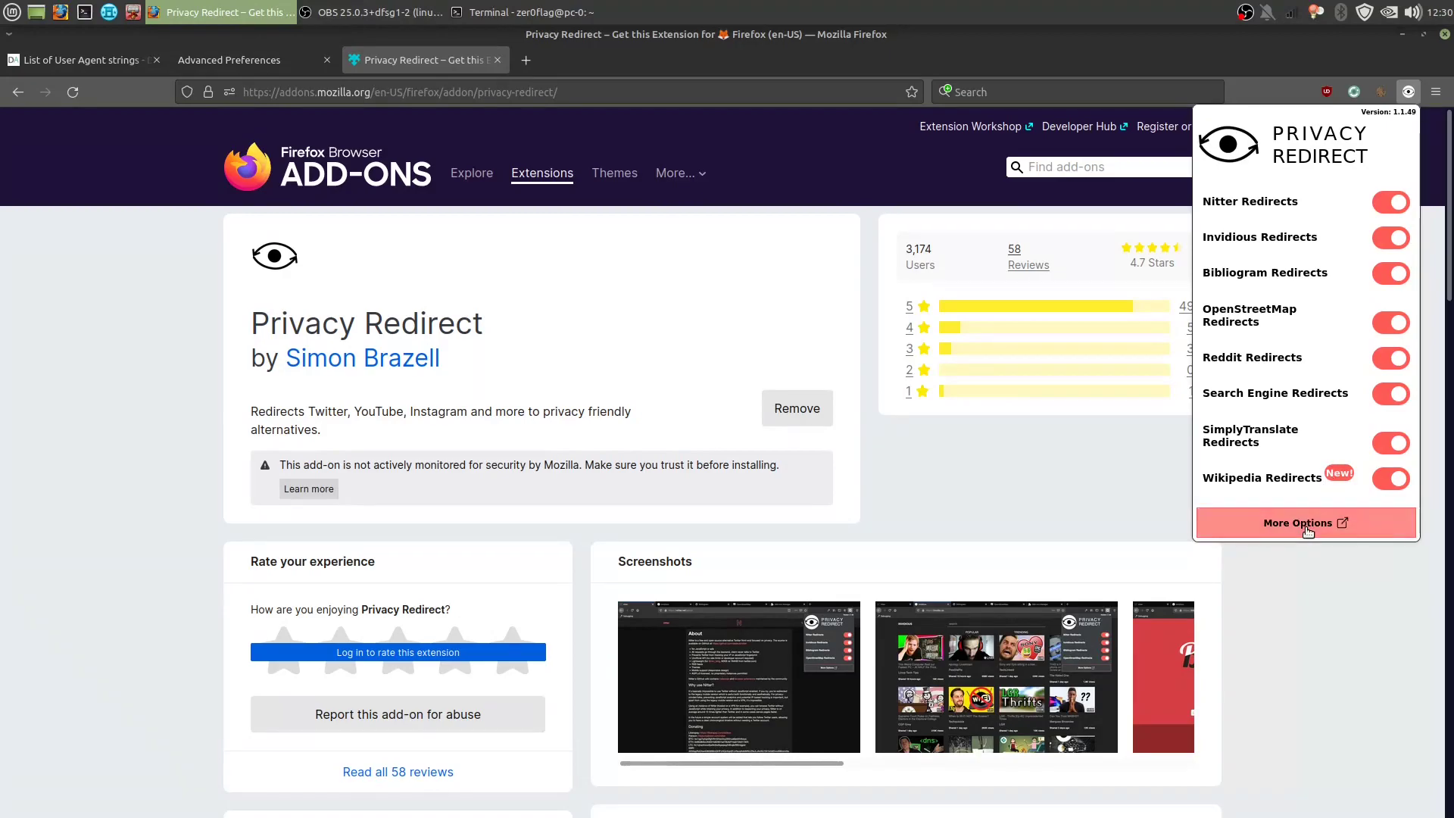
# Open Privacy Redirect's full settings and browse the Bibliogram and OpenStreetMap instance lists unchanged
pyautogui.click(1304, 522)
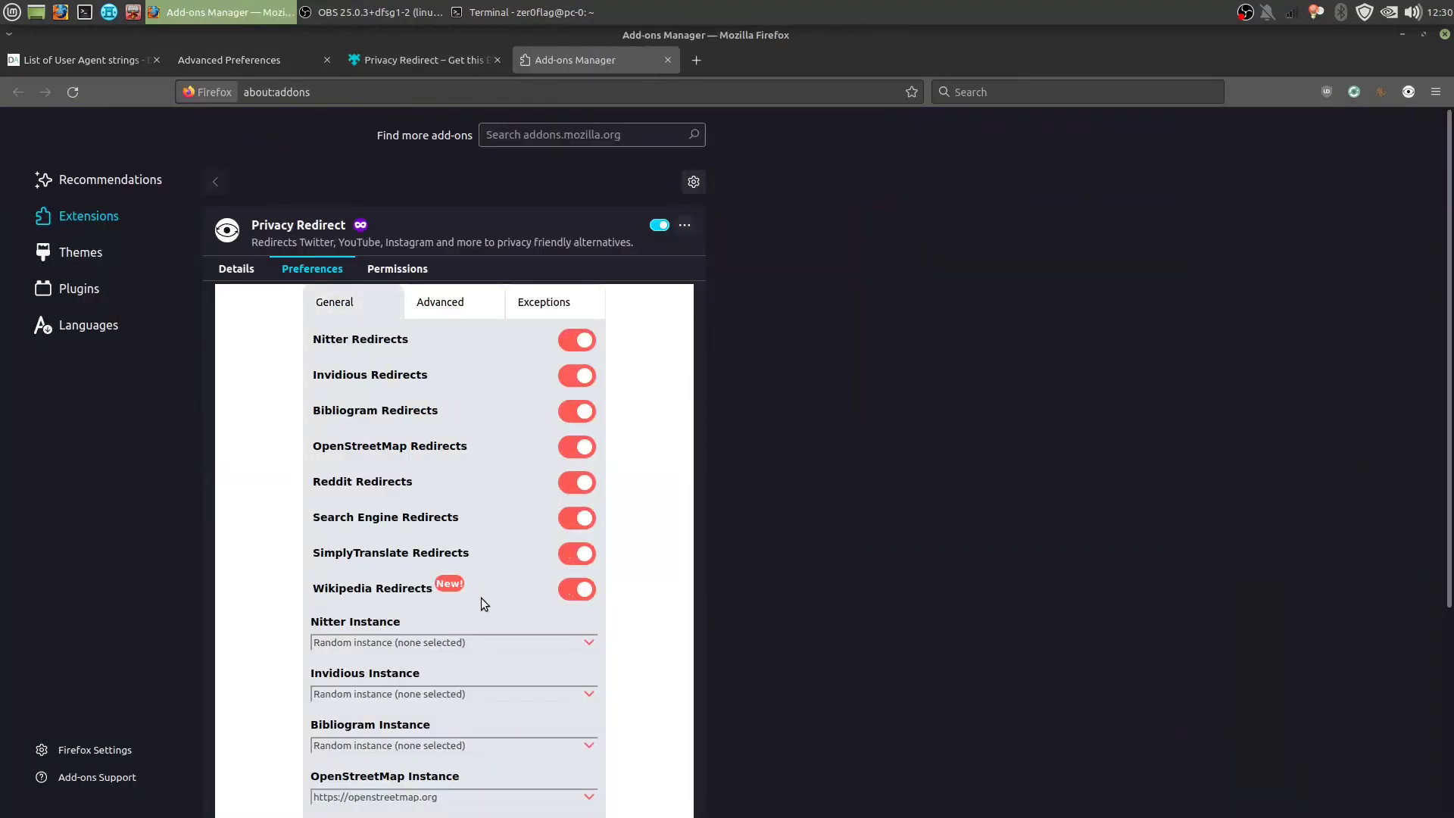
pyautogui.scroll(-2, 640, 712)
pyautogui.click(539, 660)
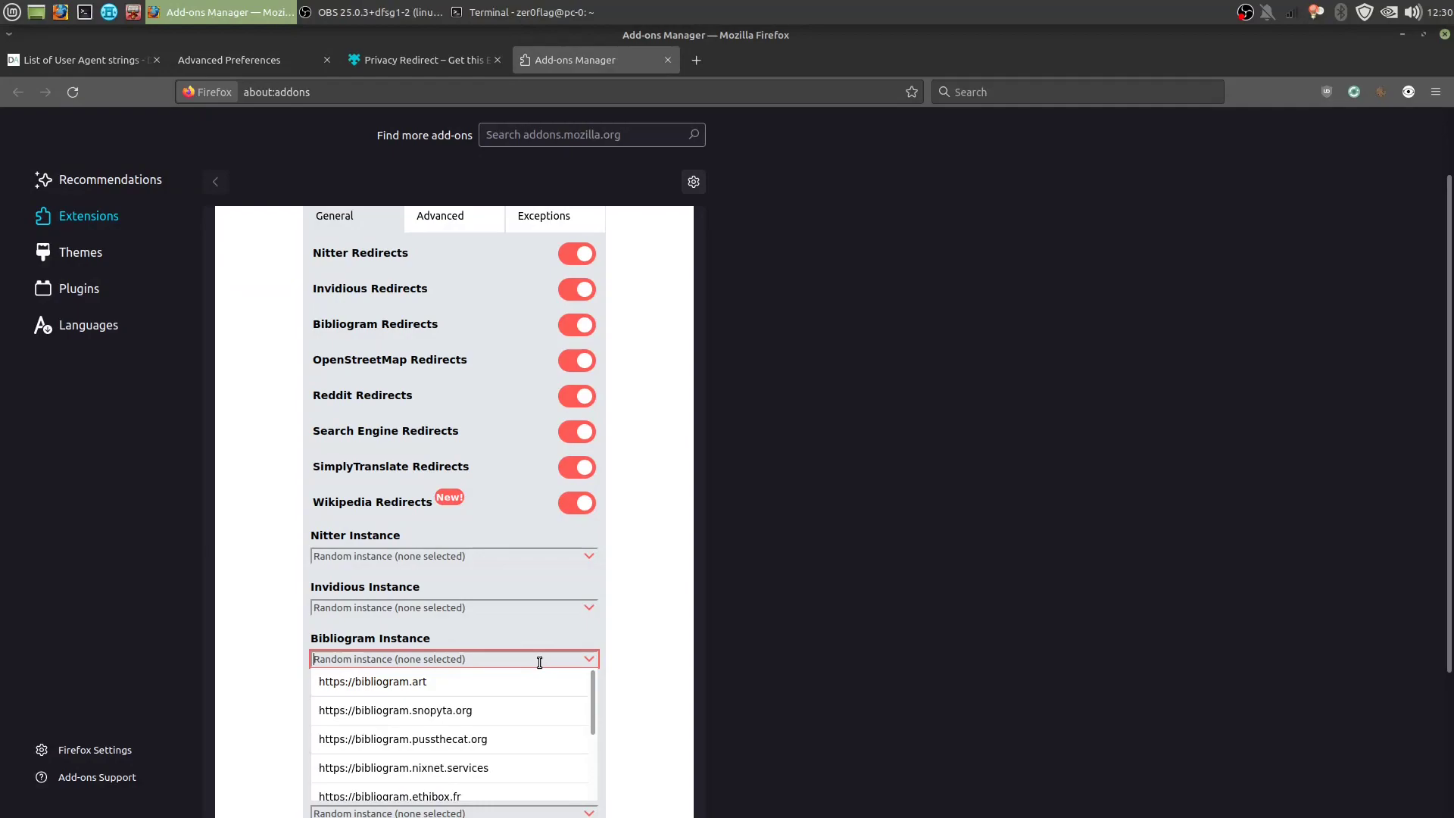
pyautogui.click(601, 664)
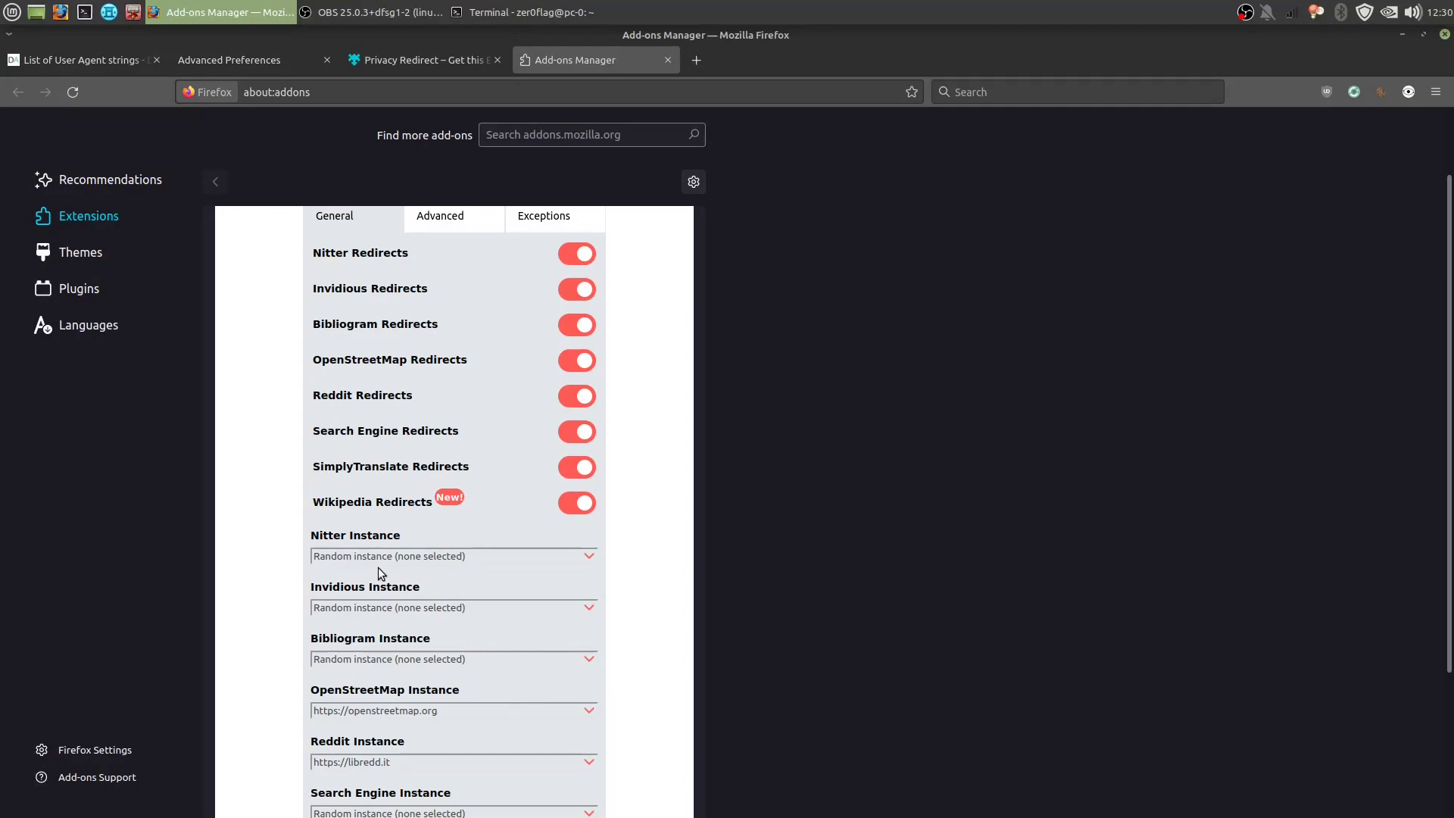
pyautogui.scroll(-2, 460, 663)
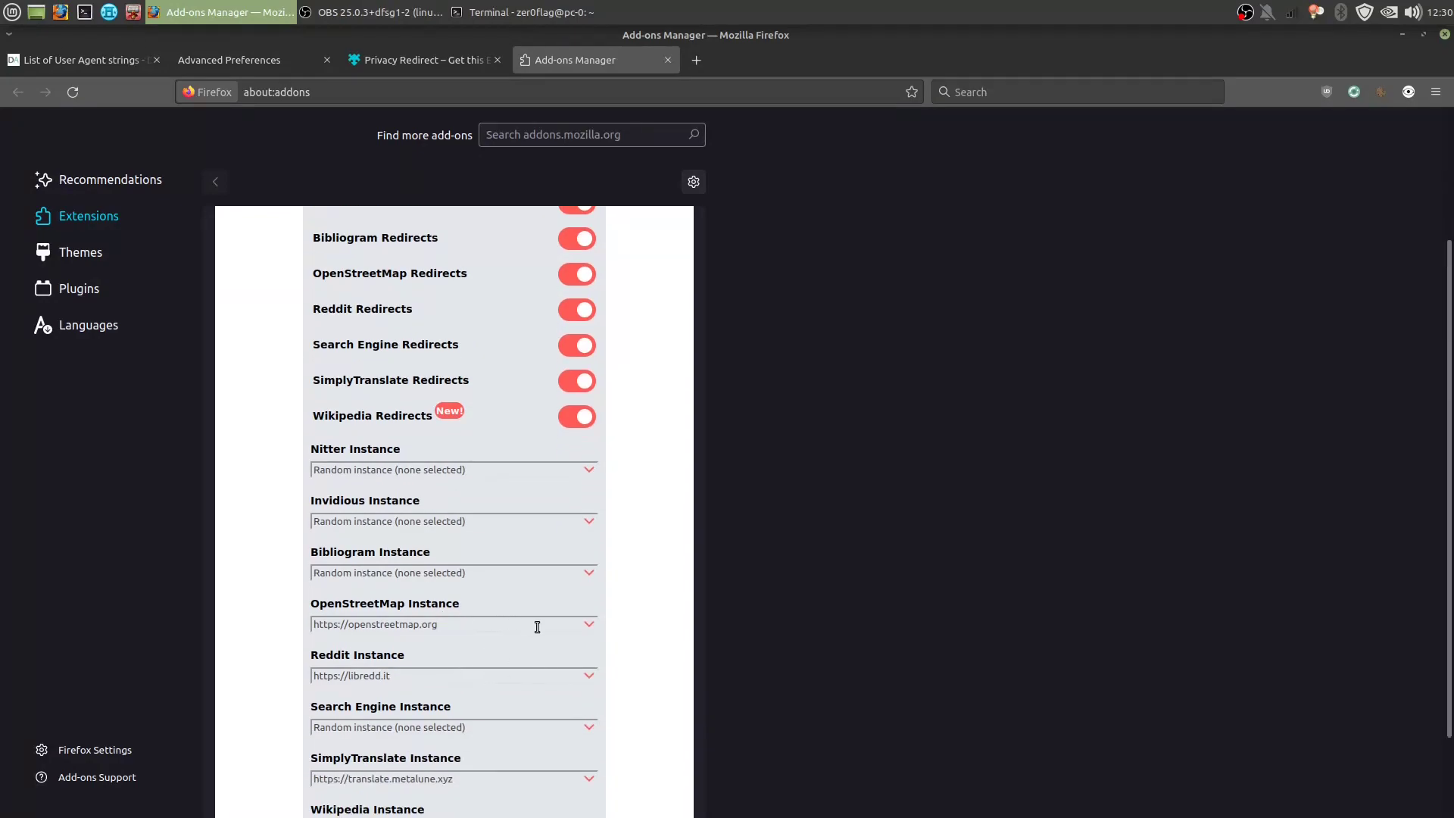
pyautogui.click(581, 623)
pyautogui.click(629, 618)
pyautogui.scroll(-2, 620, 665)
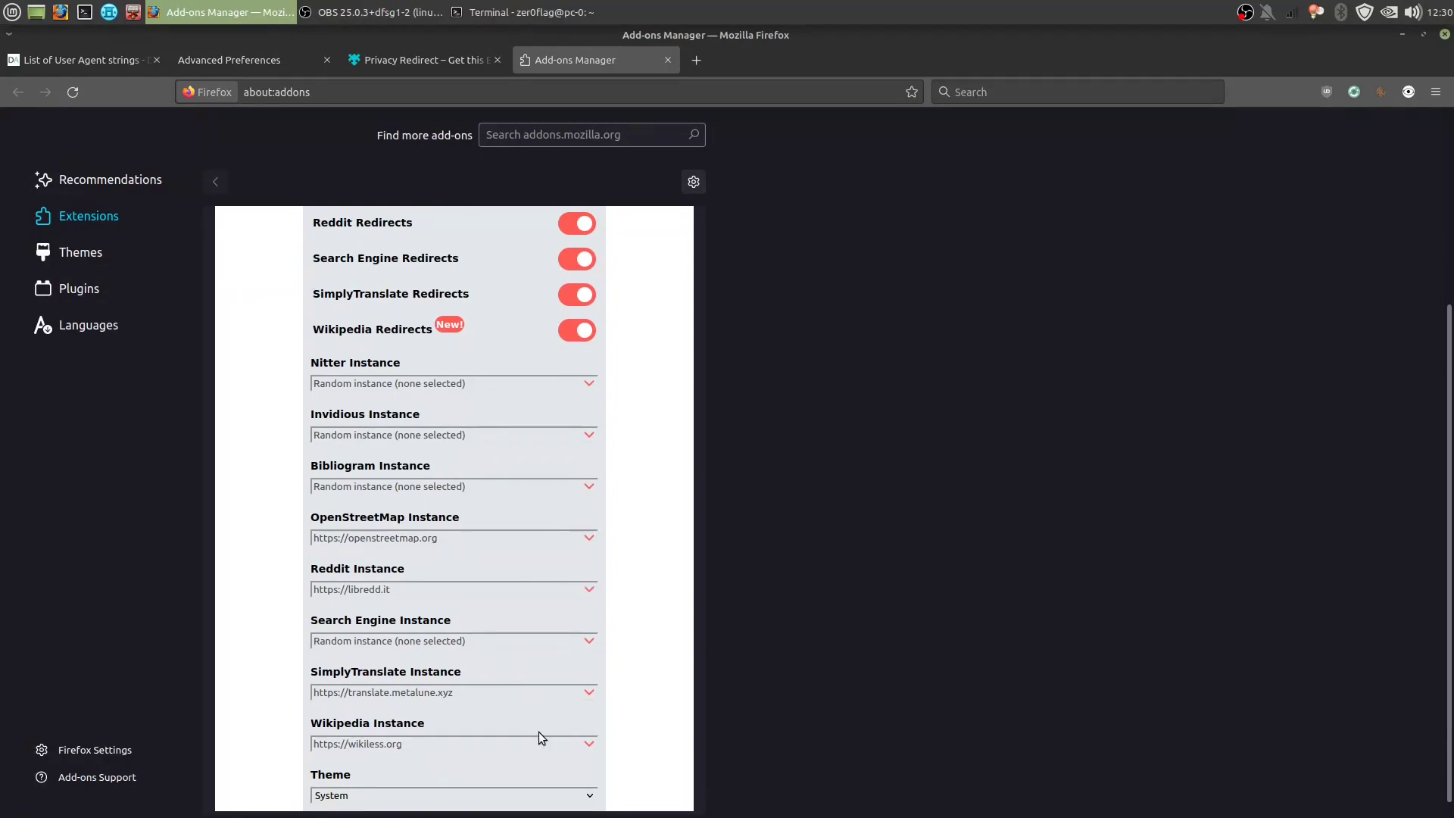
pyautogui.scroll(5, 616, 599)
pyautogui.click(571, 508)
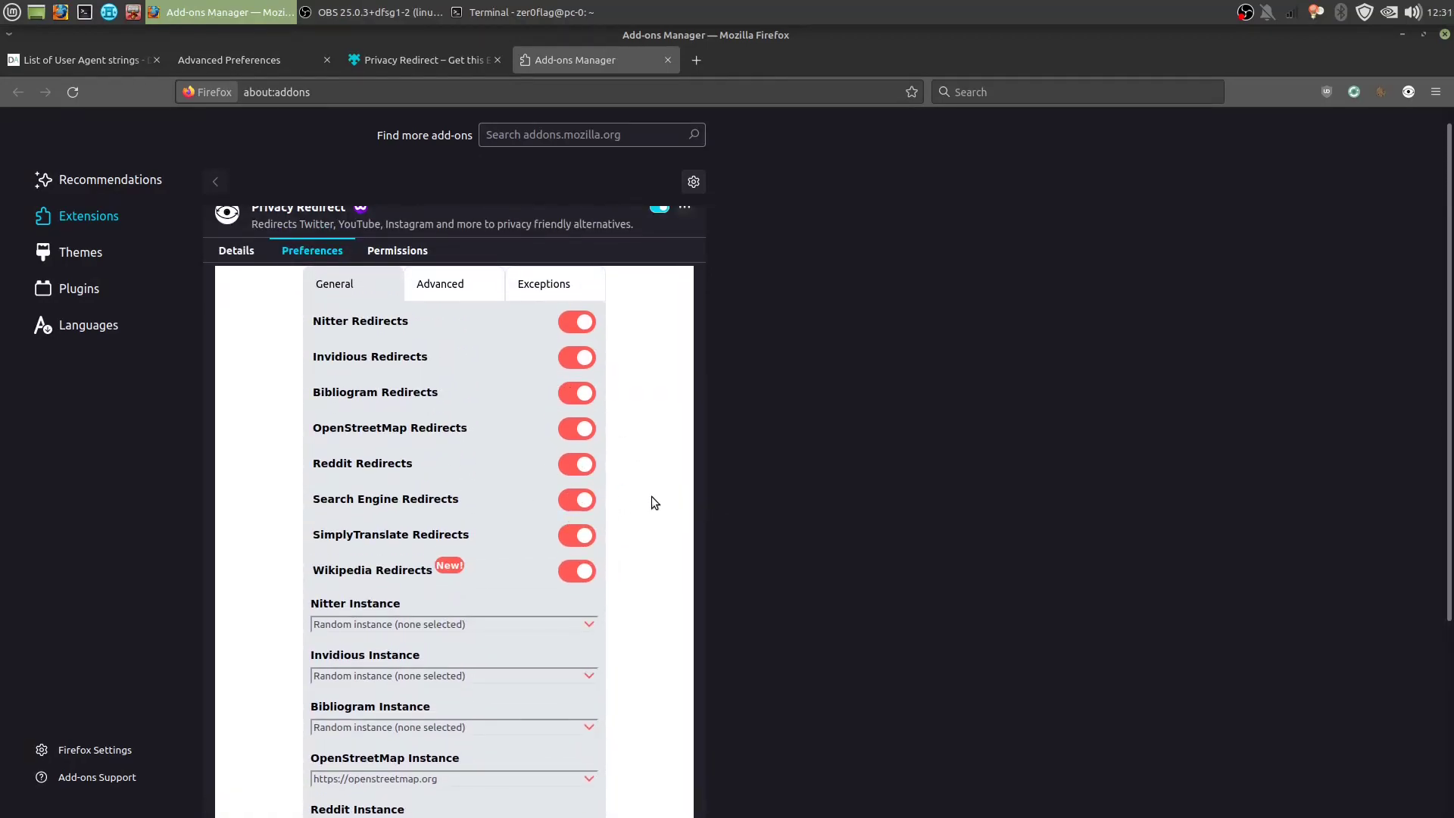
pyautogui.scroll(-5, 654, 501)
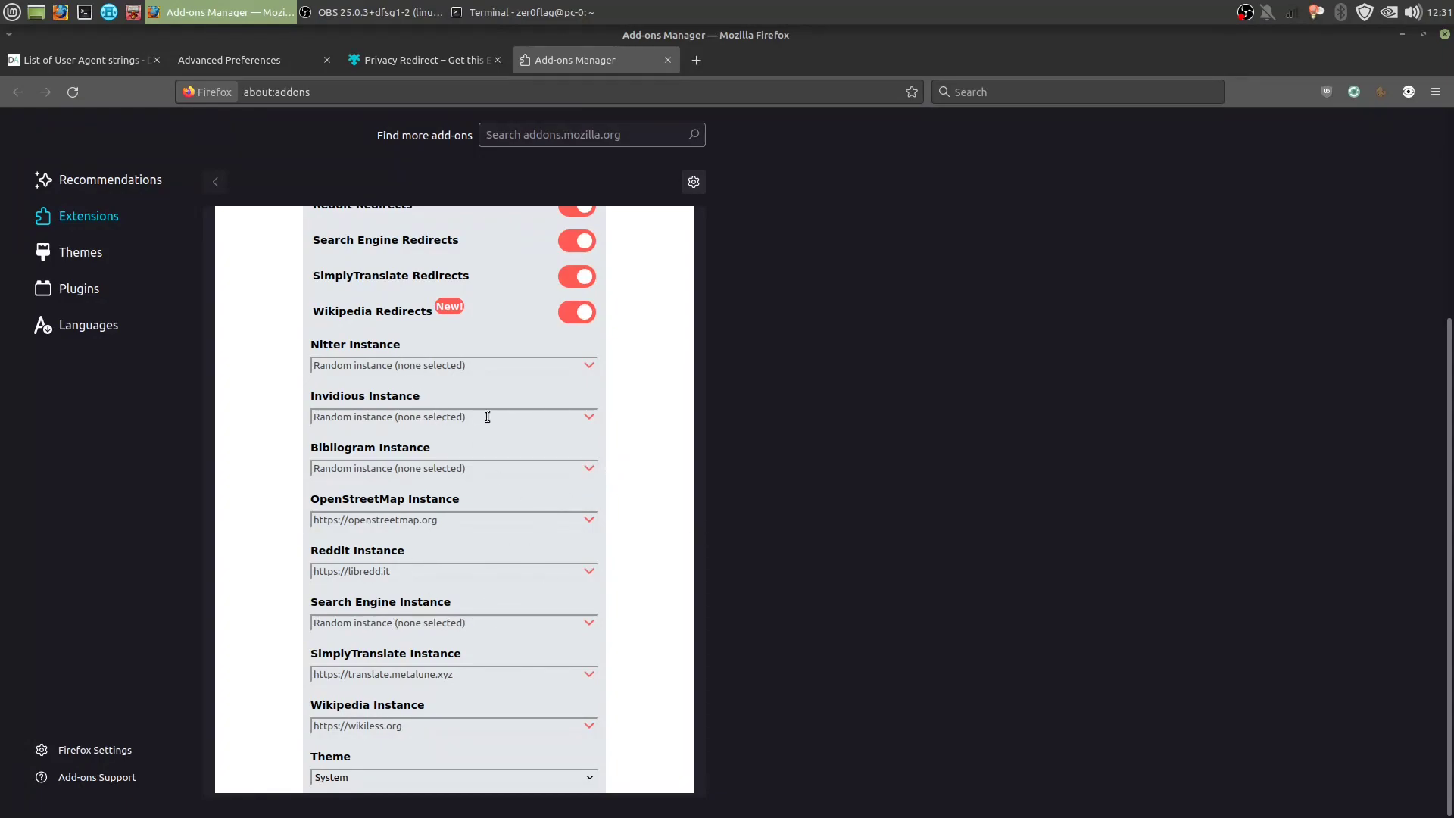
pyautogui.click(590, 418)
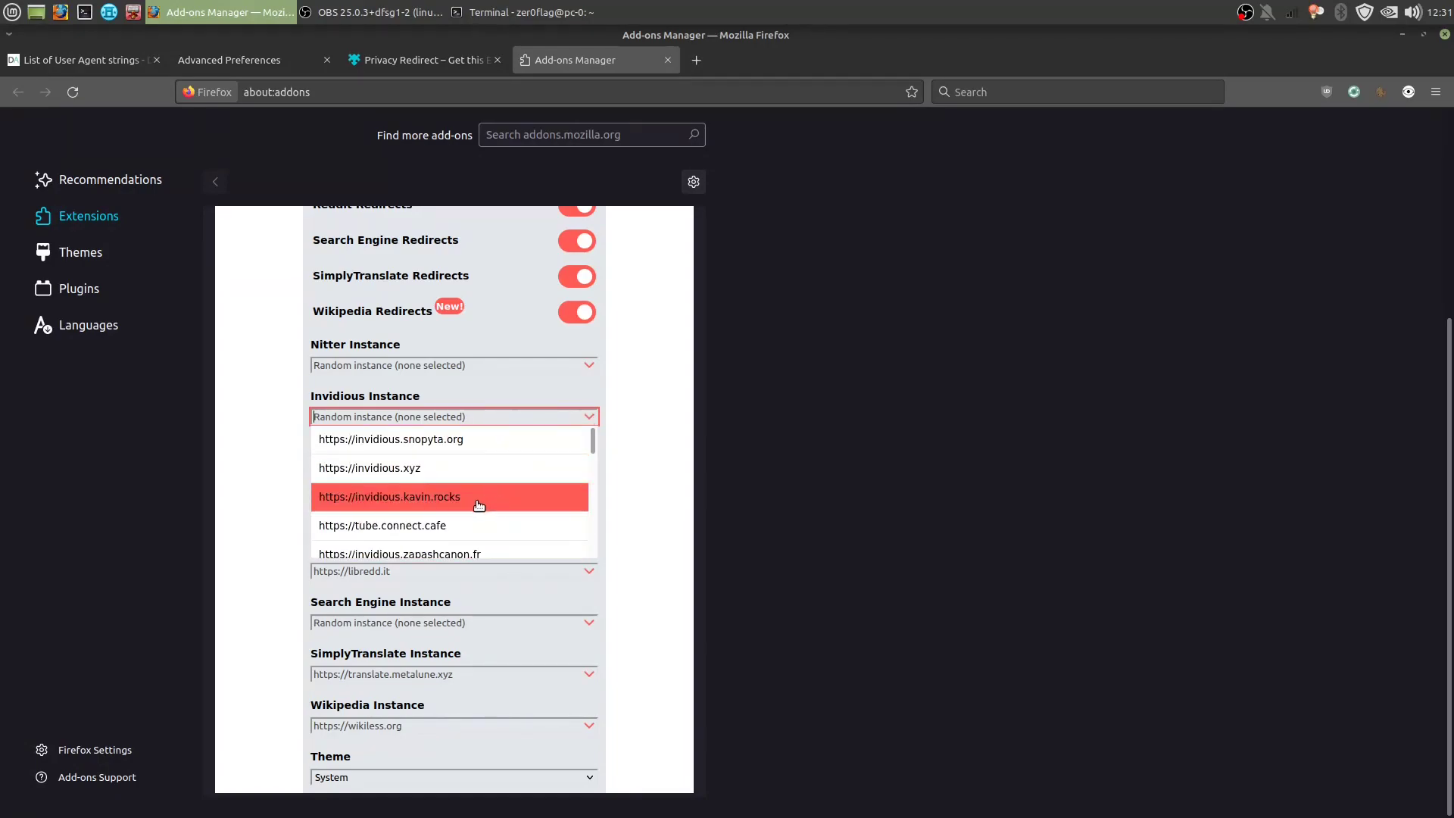
pyautogui.scroll(-3, 473, 509)
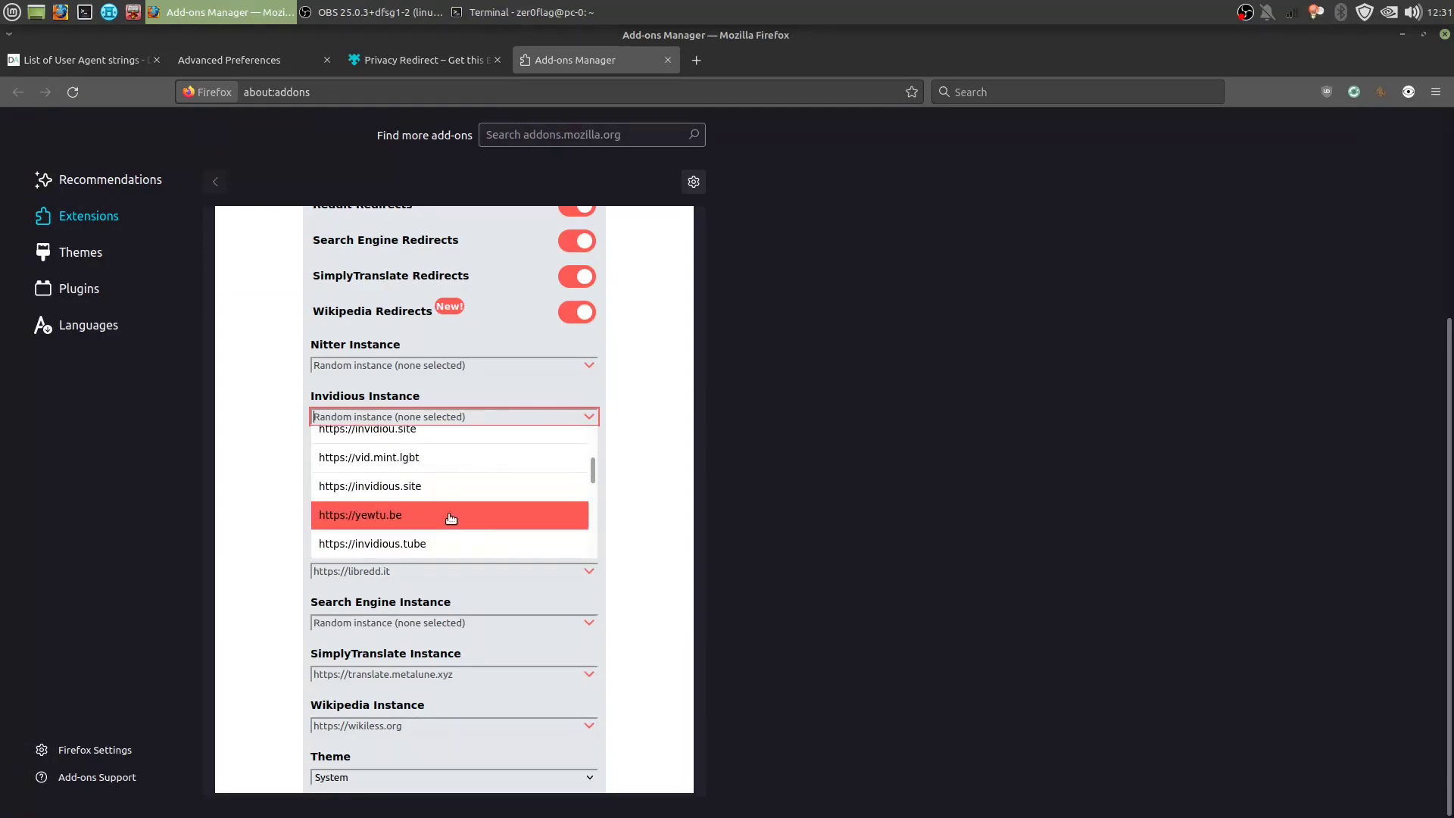
pyautogui.scroll(4, 450, 518)
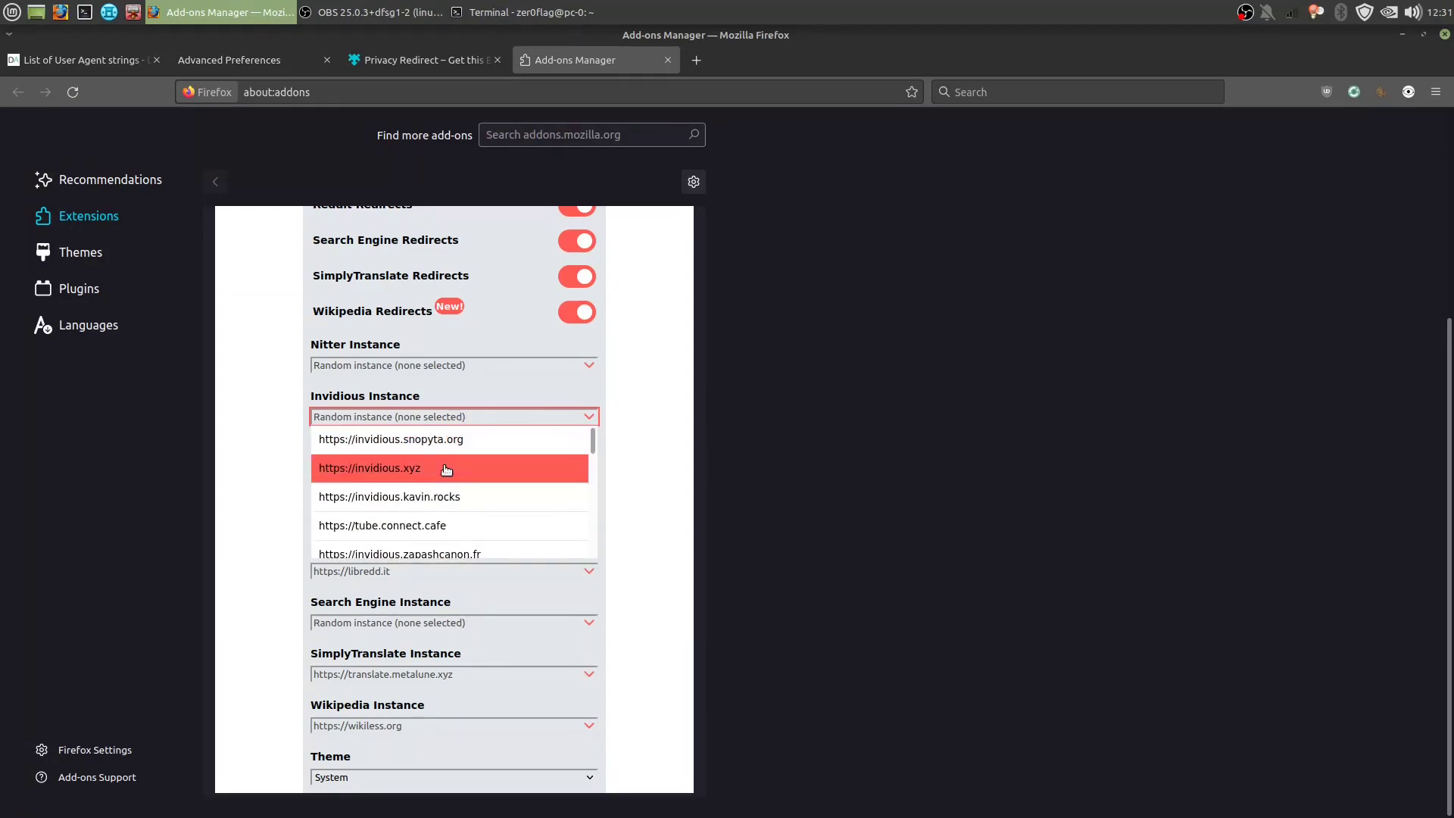
pyautogui.scroll(3, 446, 469)
pyautogui.scroll(-2, 441, 667)
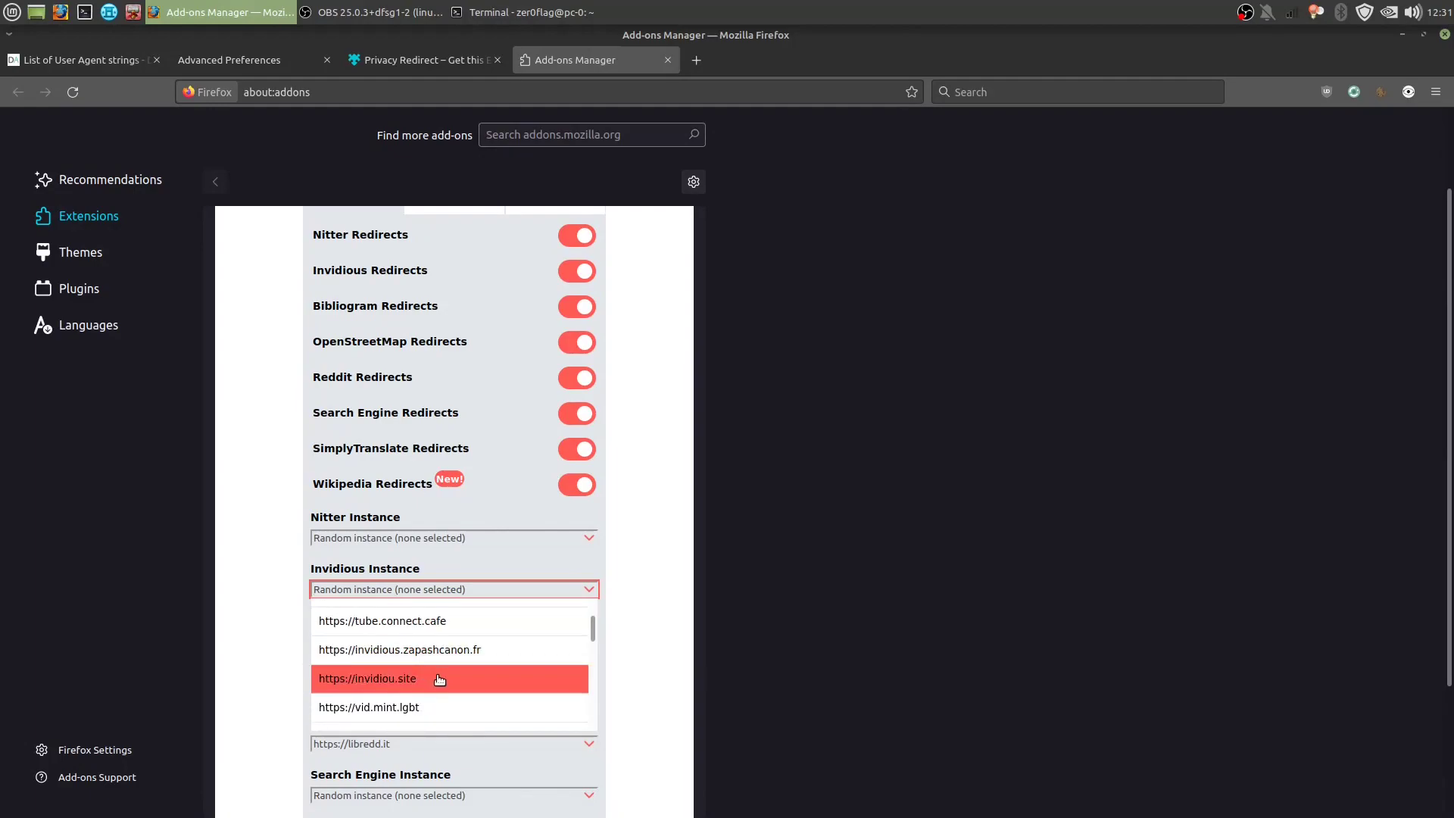
pyautogui.scroll(-3, 439, 679)
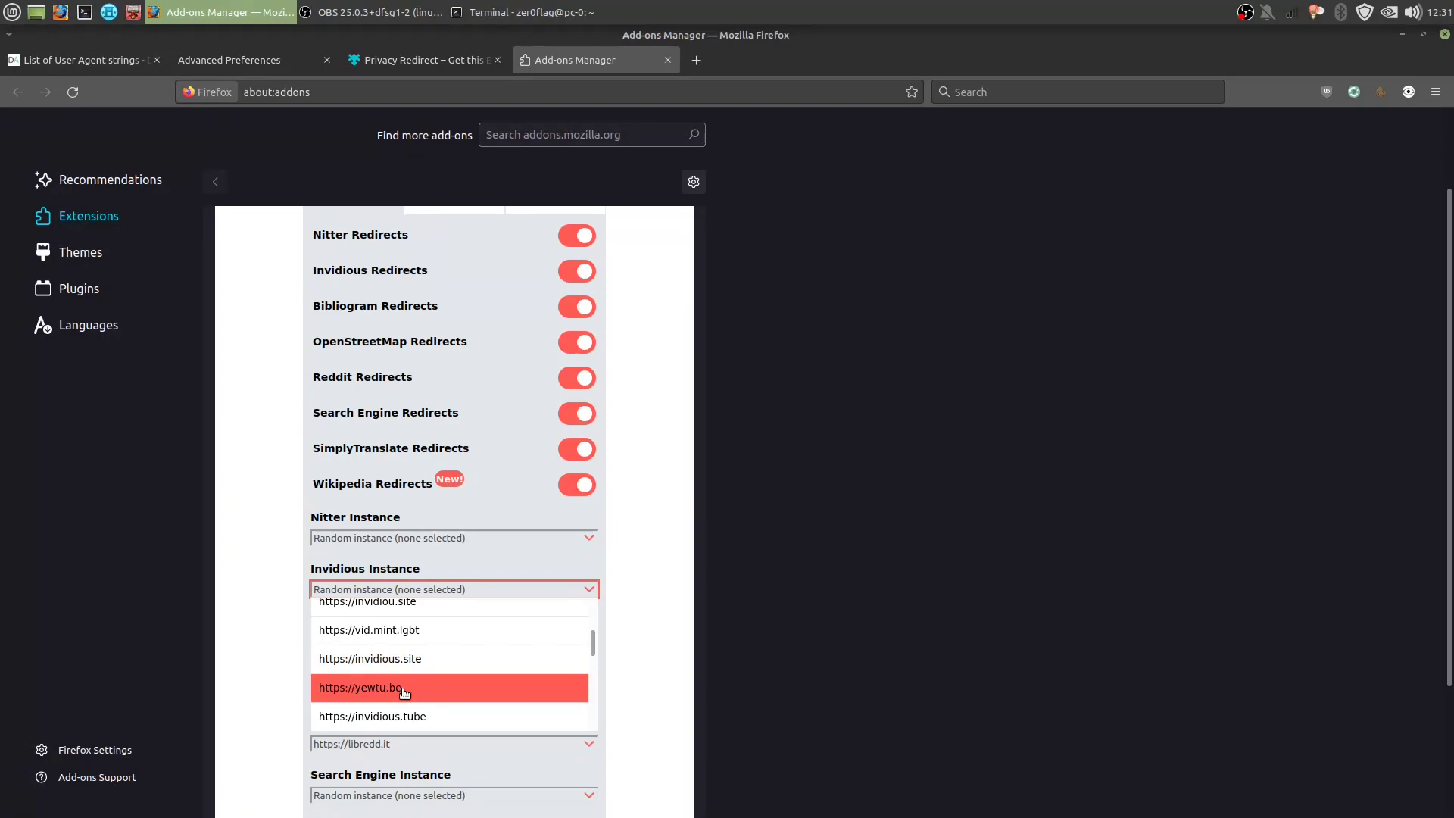
pyautogui.click(404, 690)
pyautogui.moveTo(347, 594); pyautogui.dragTo(374, 590)
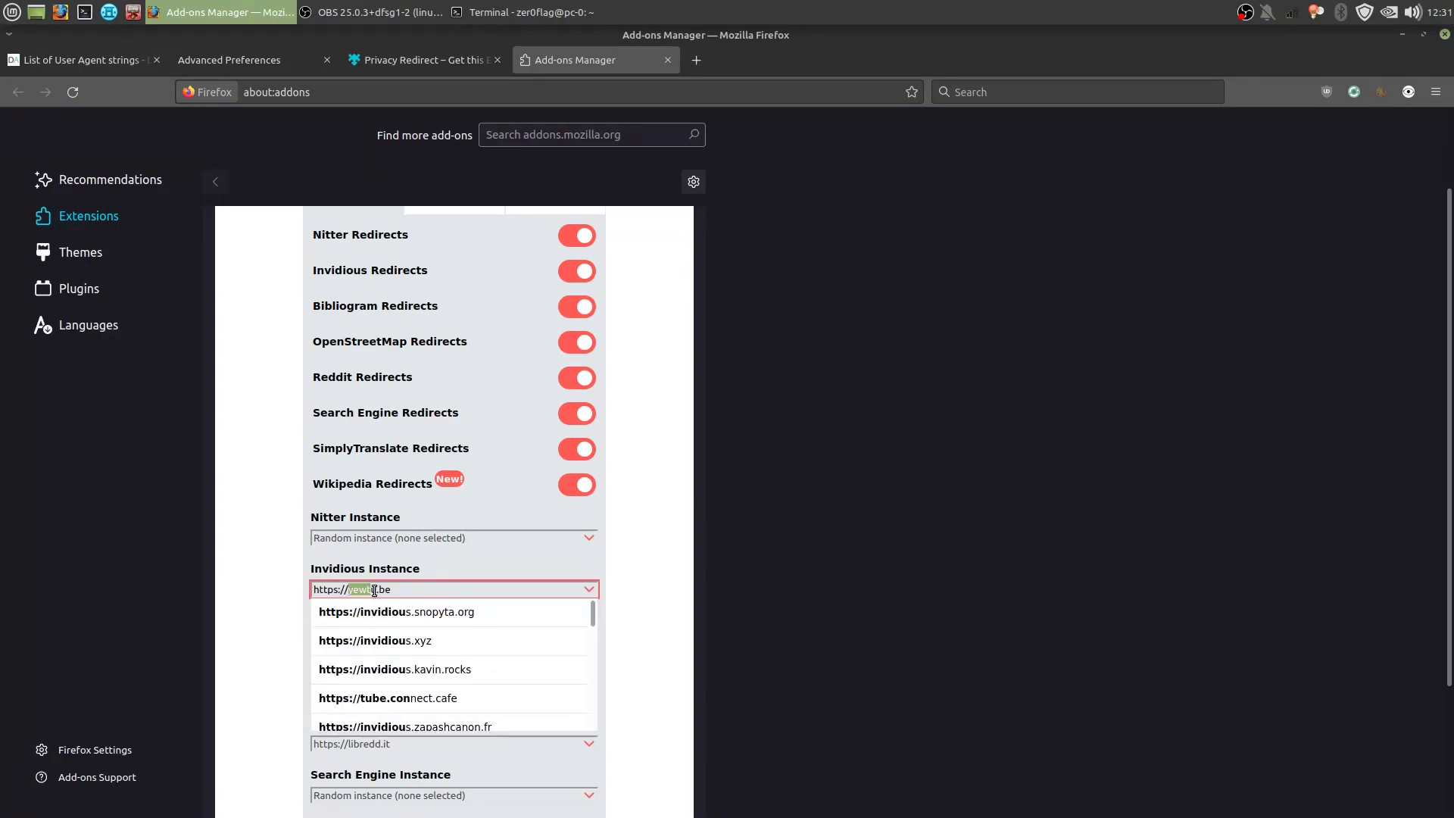
pyautogui.click(742, 597)
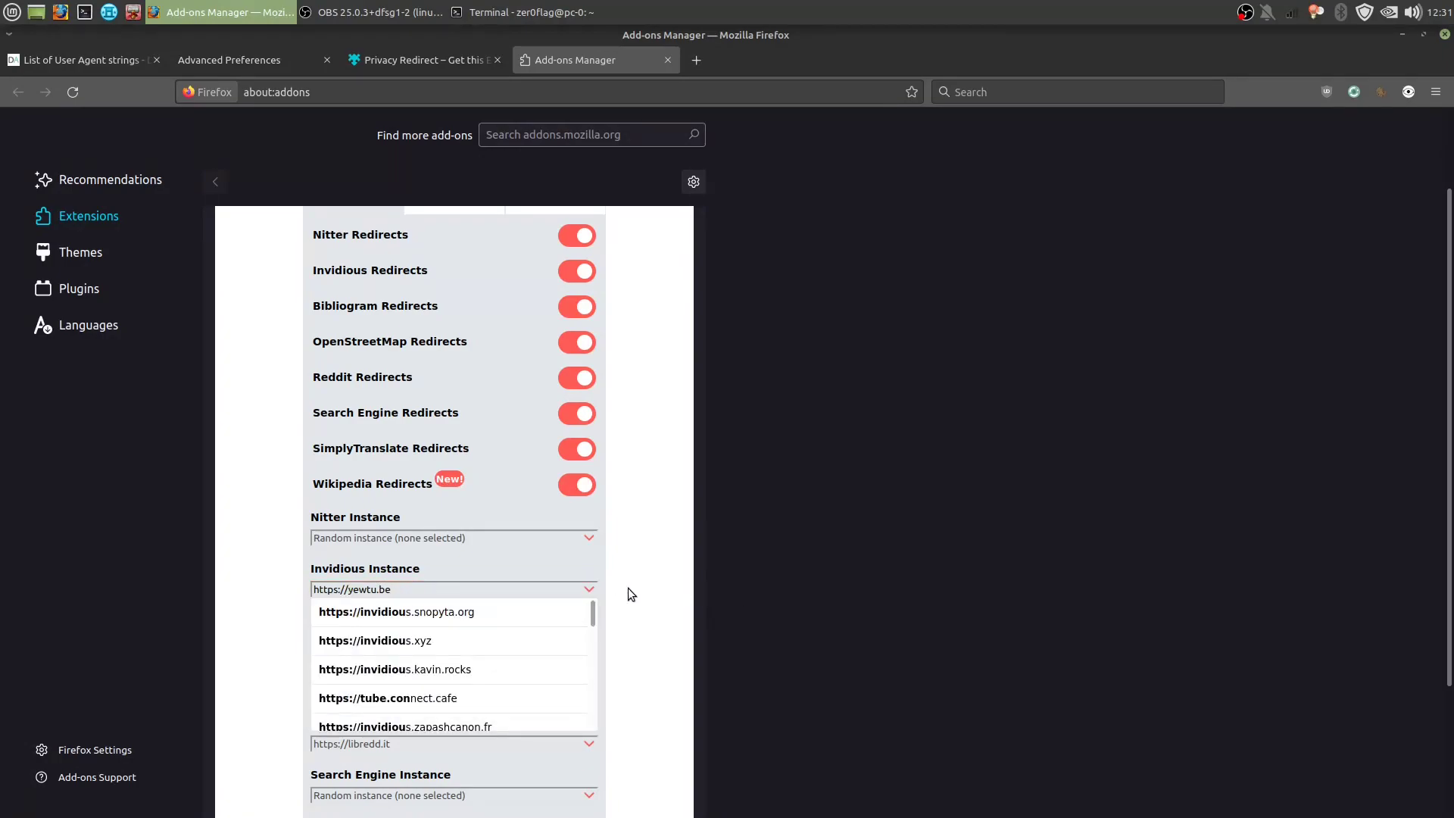
pyautogui.click(543, 595)
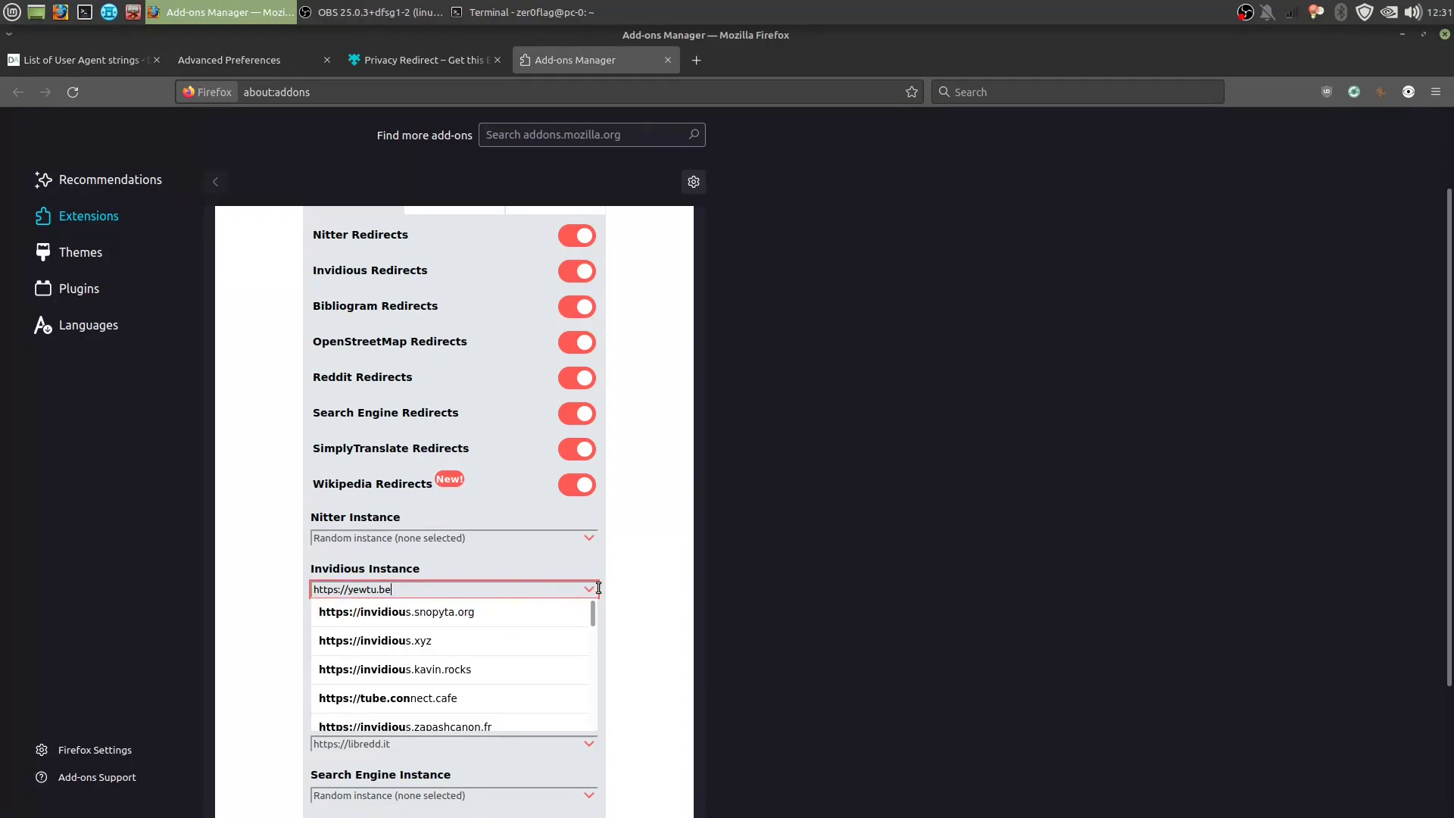
pyautogui.click(655, 584)
pyautogui.scroll(-2, 634, 592)
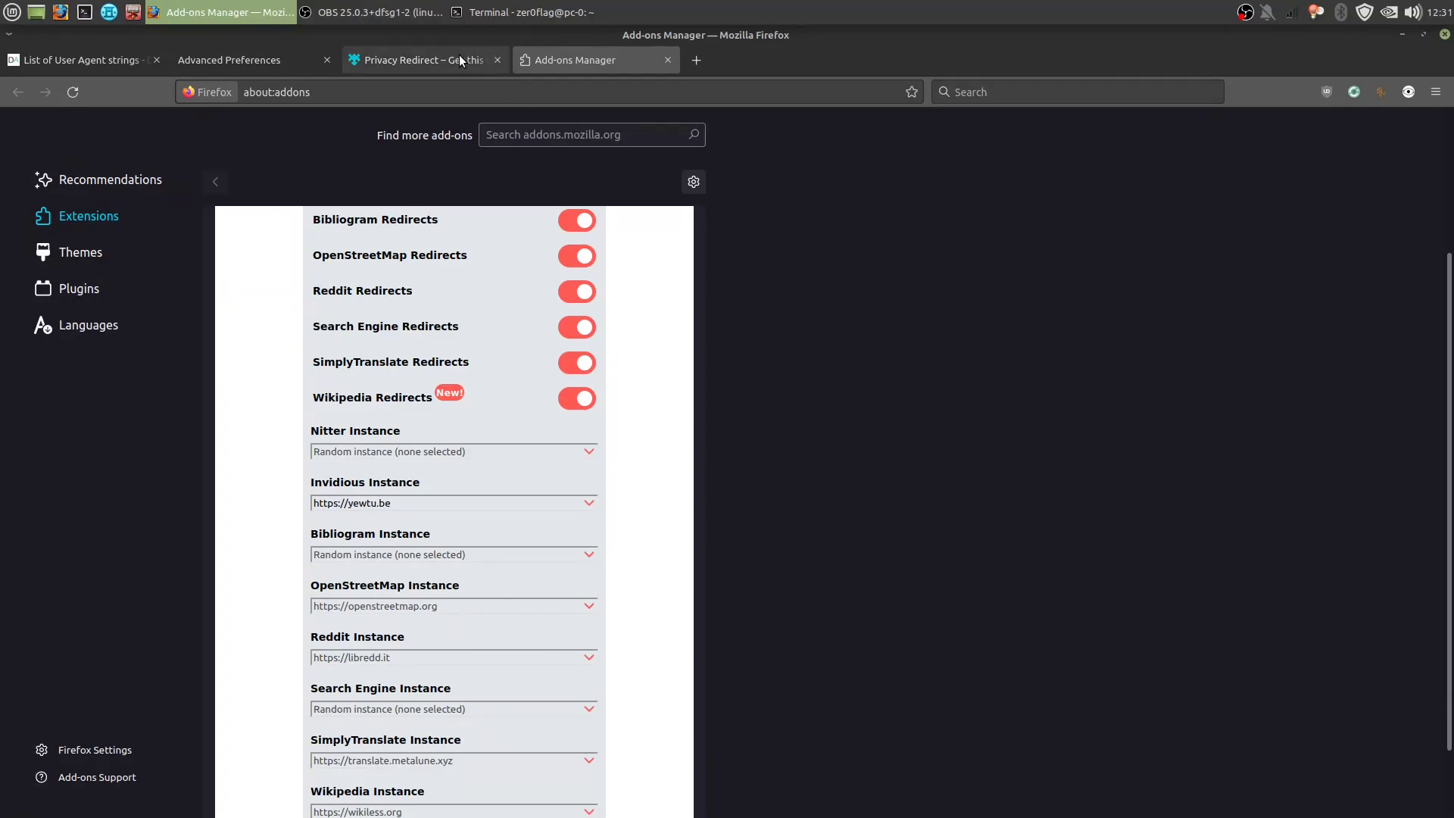
# Switch the Privacy Redirect settings theme to Dark
pyautogui.click(424, 59)
pyautogui.click(550, 61)
pyautogui.scroll(-2, 681, 492)
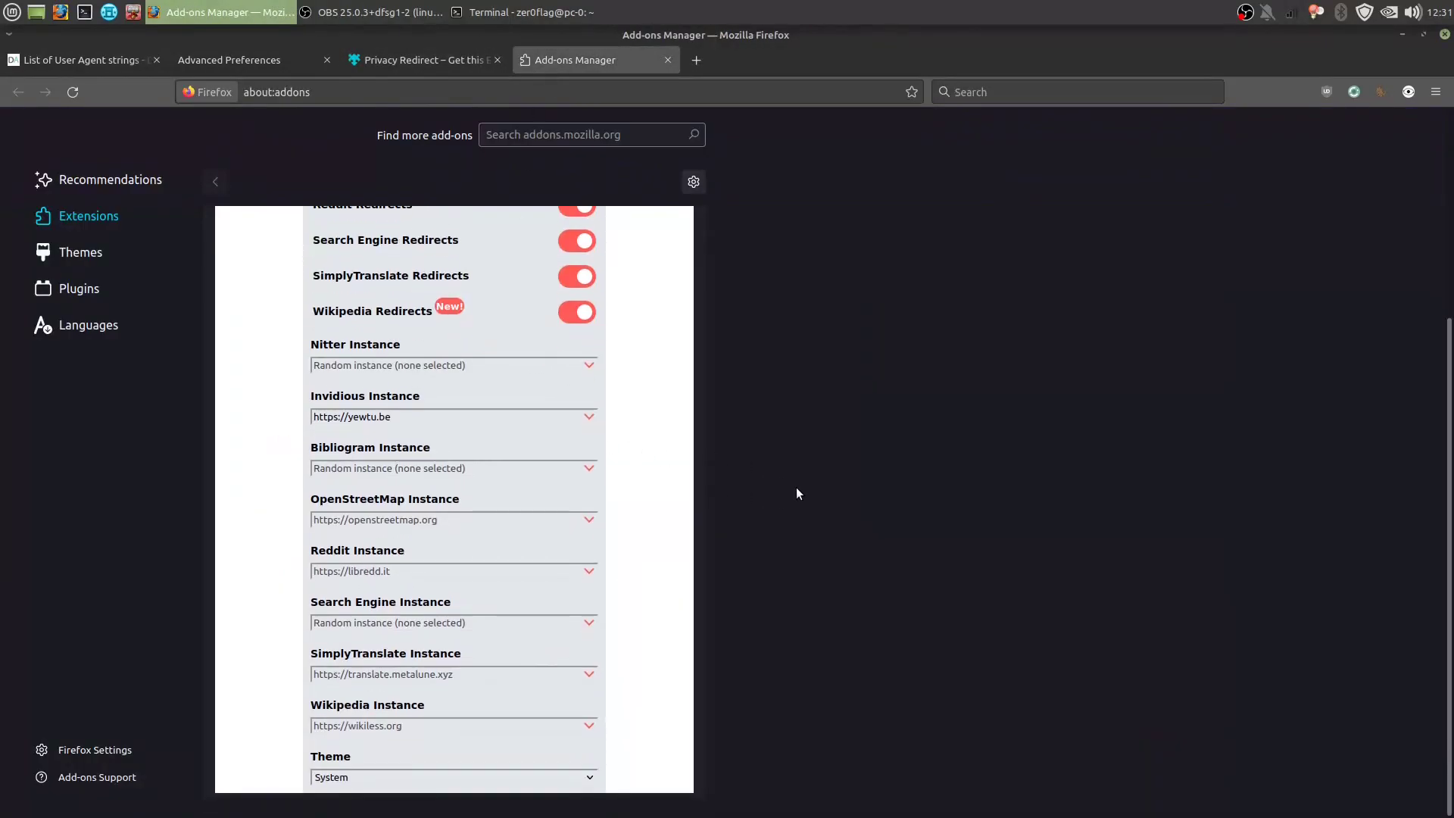
pyautogui.click(598, 770)
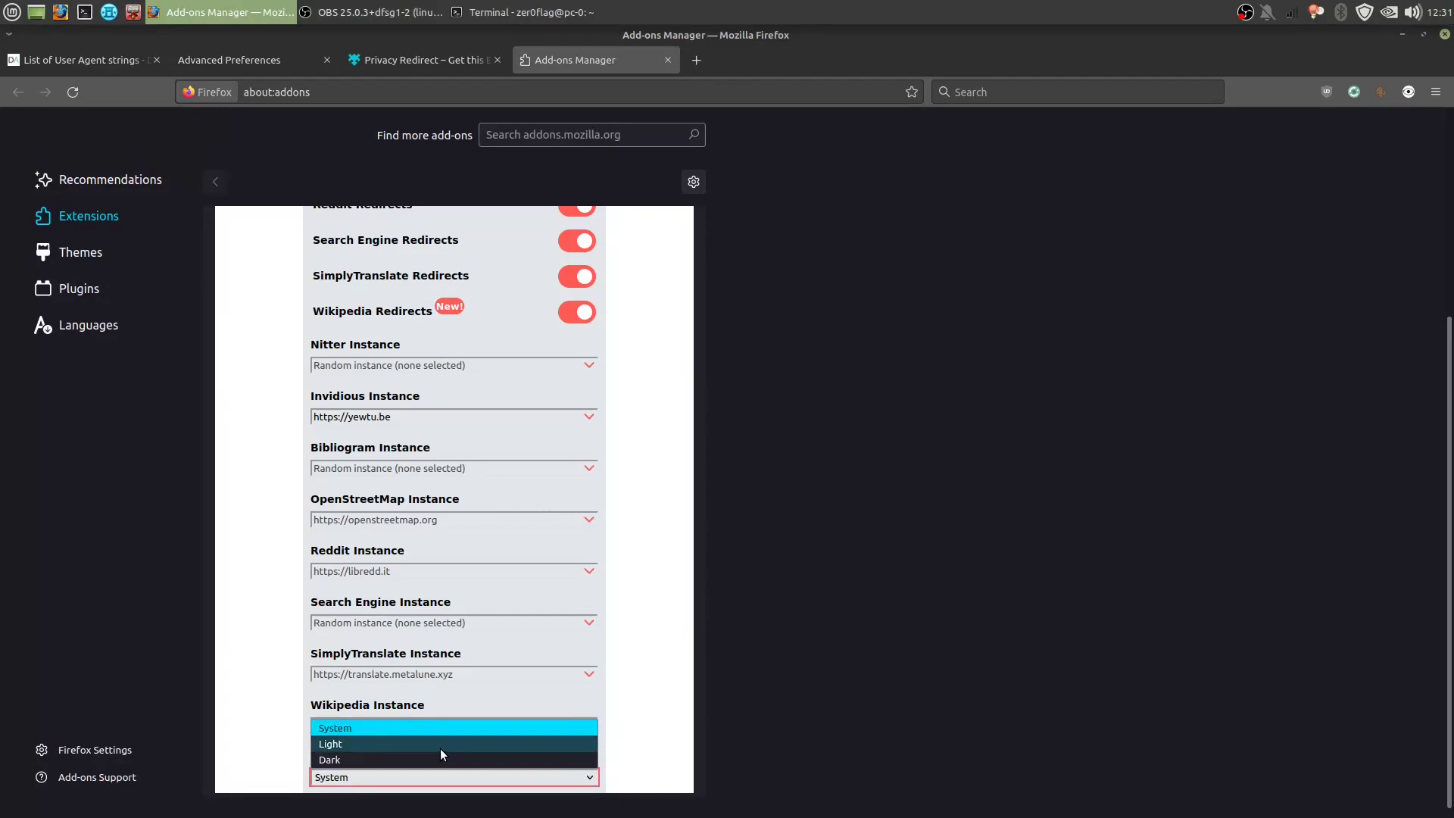
pyautogui.click(380, 754)
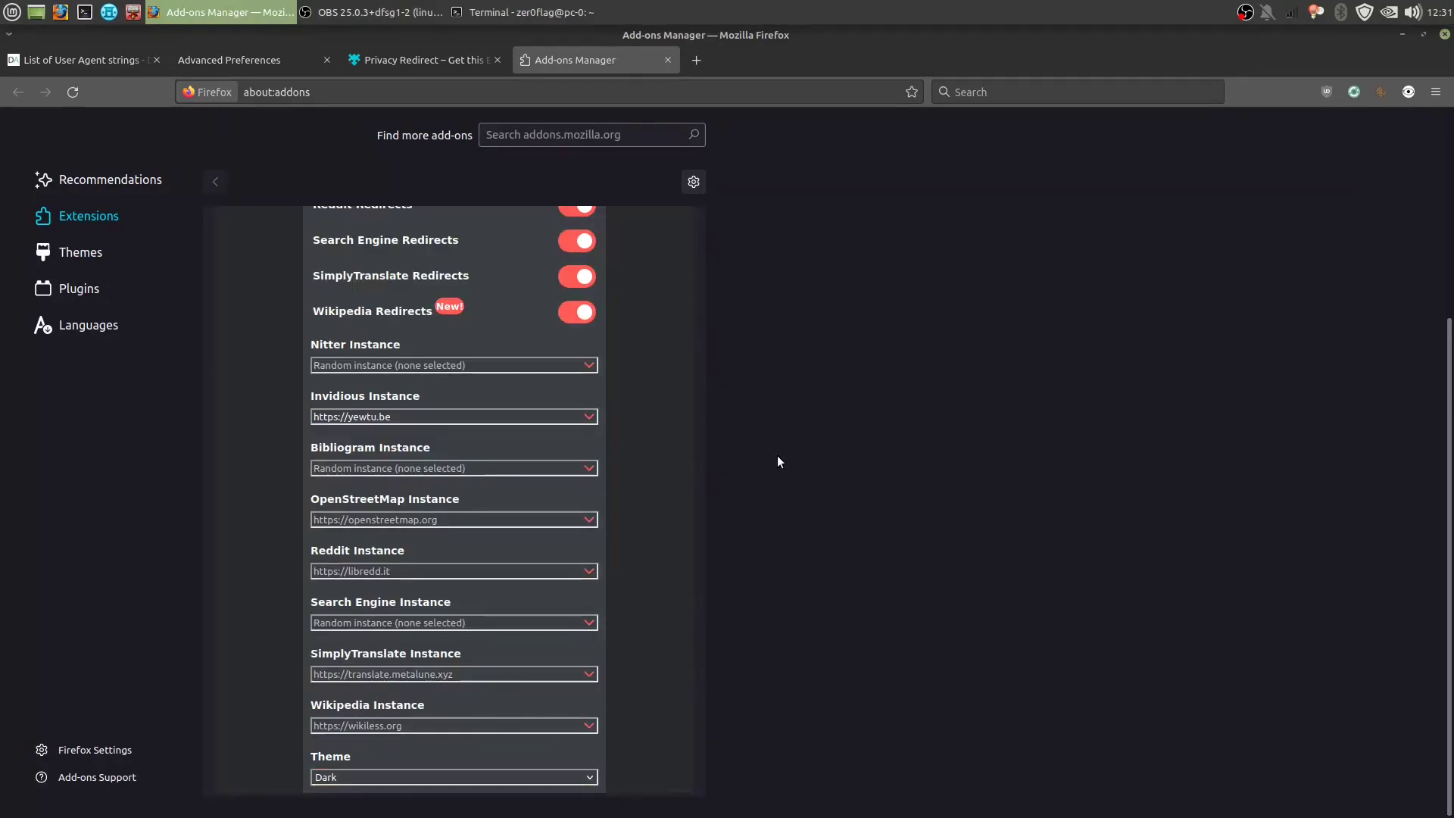
pyautogui.scroll(4, 777, 461)
# Close the add-ons manager and open the KeePassXC-Browser page via a 'keepas' search
pyautogui.click(454, 60)
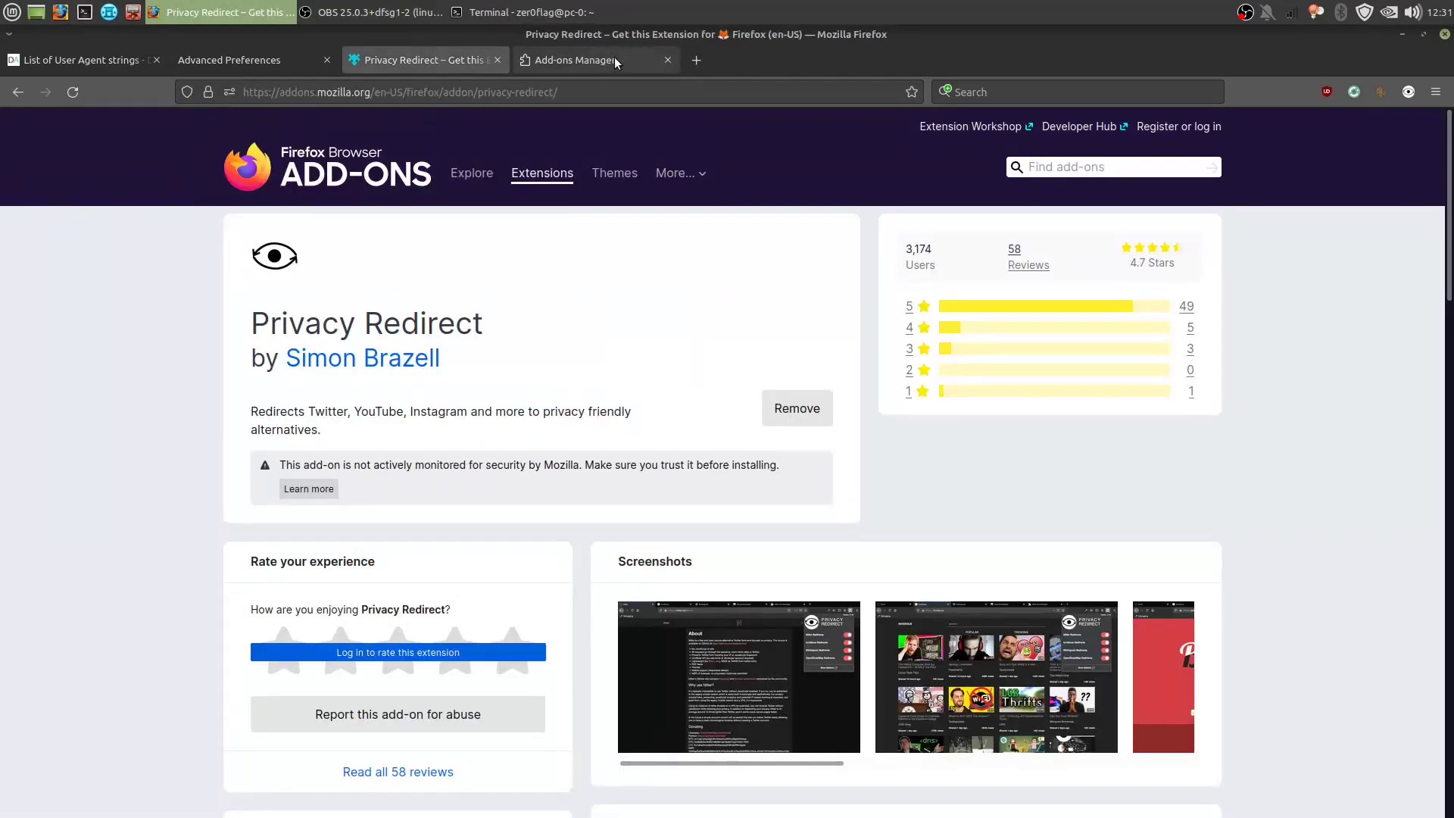
pyautogui.click(667, 60)
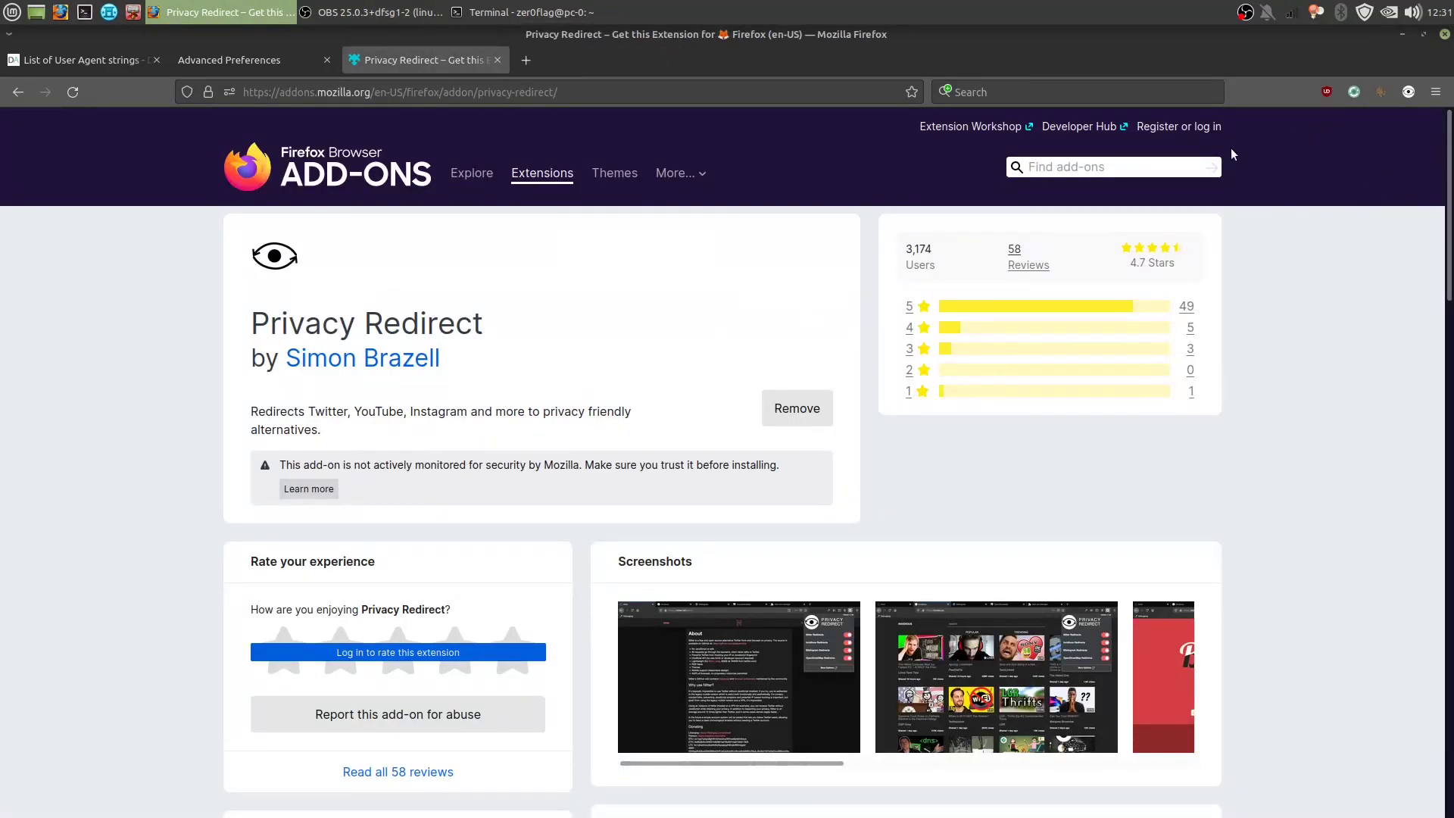
pyautogui.click(1154, 162)
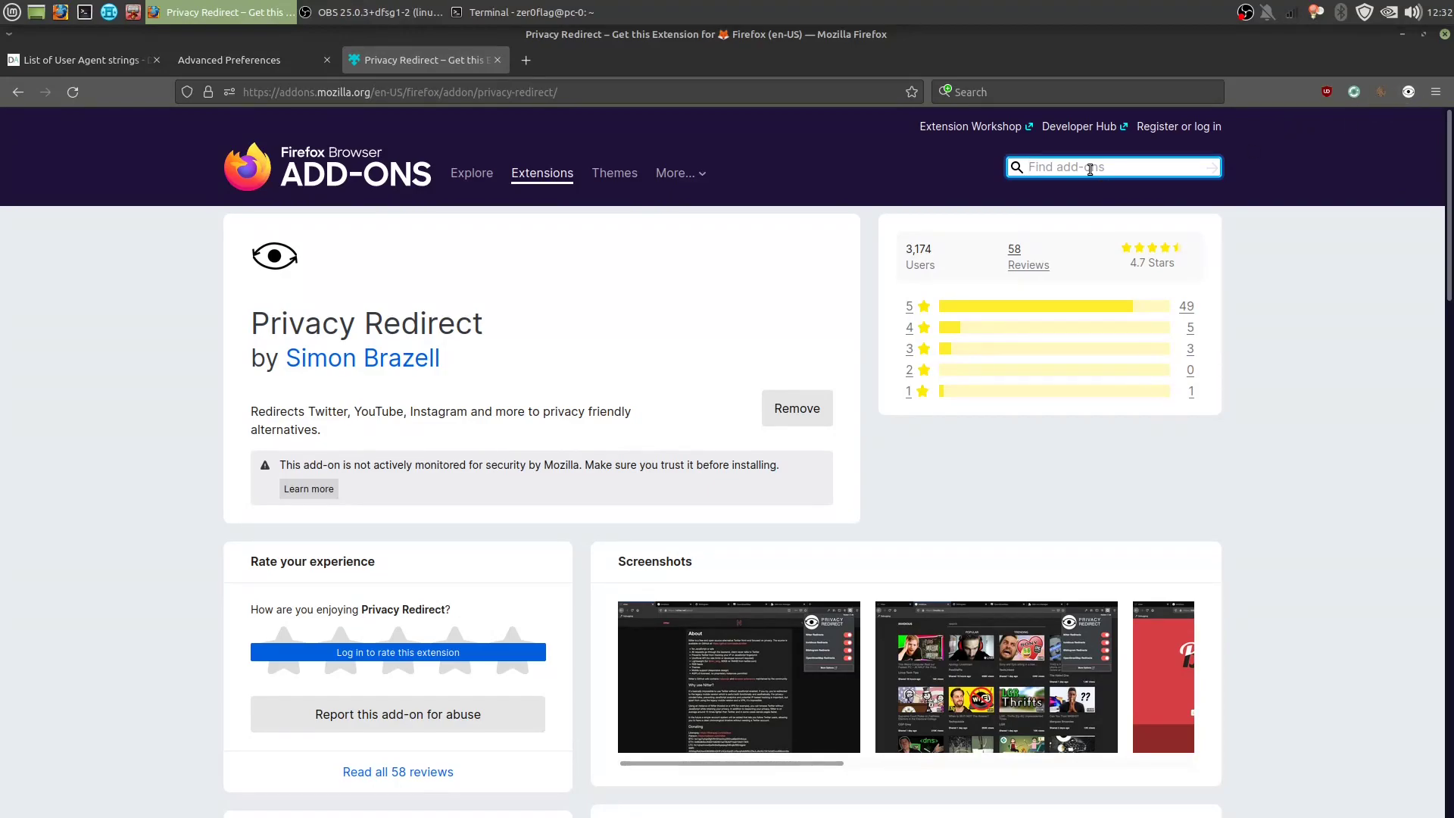
pyautogui.write('bitward')
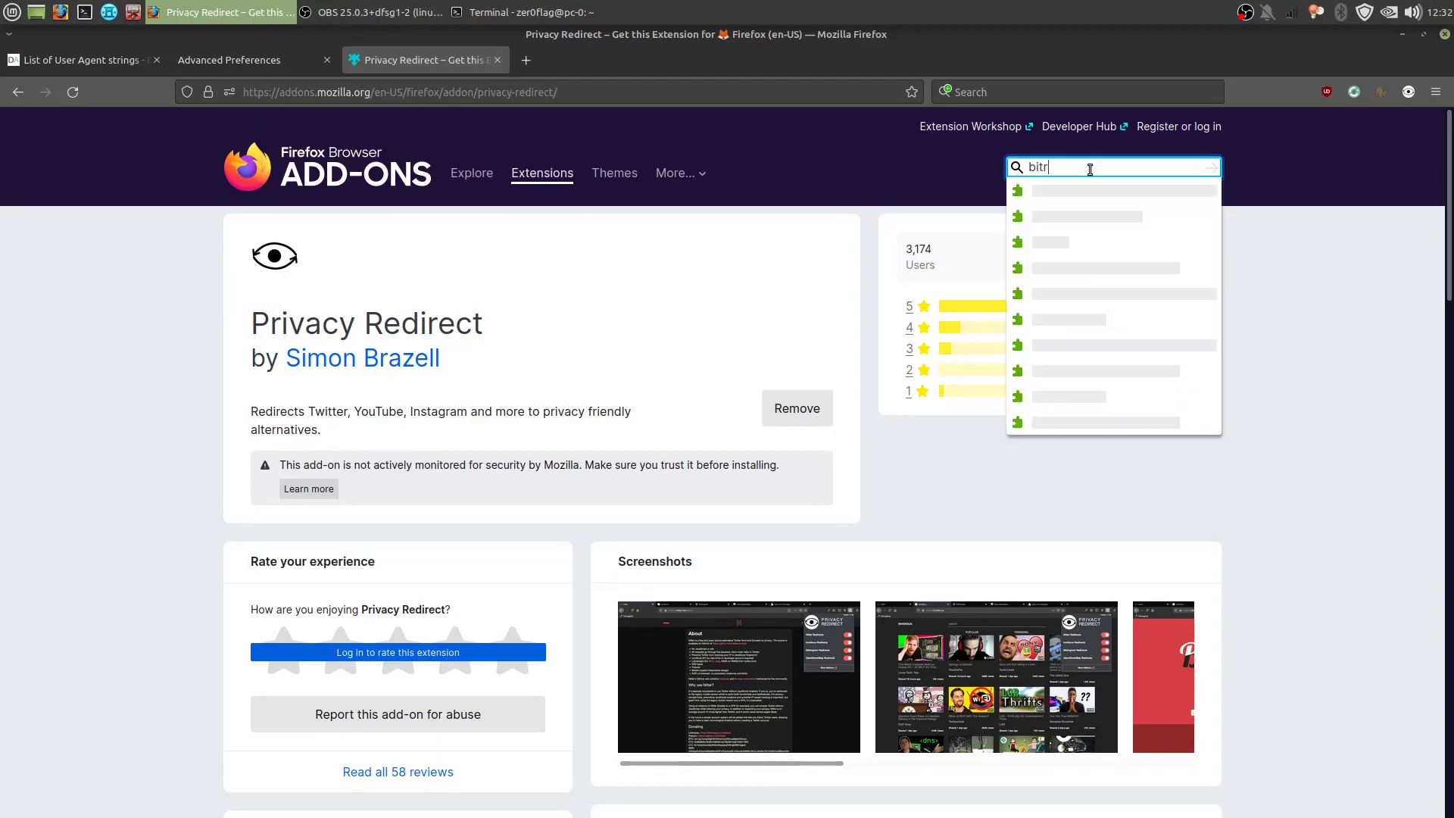
pyautogui.write('en')
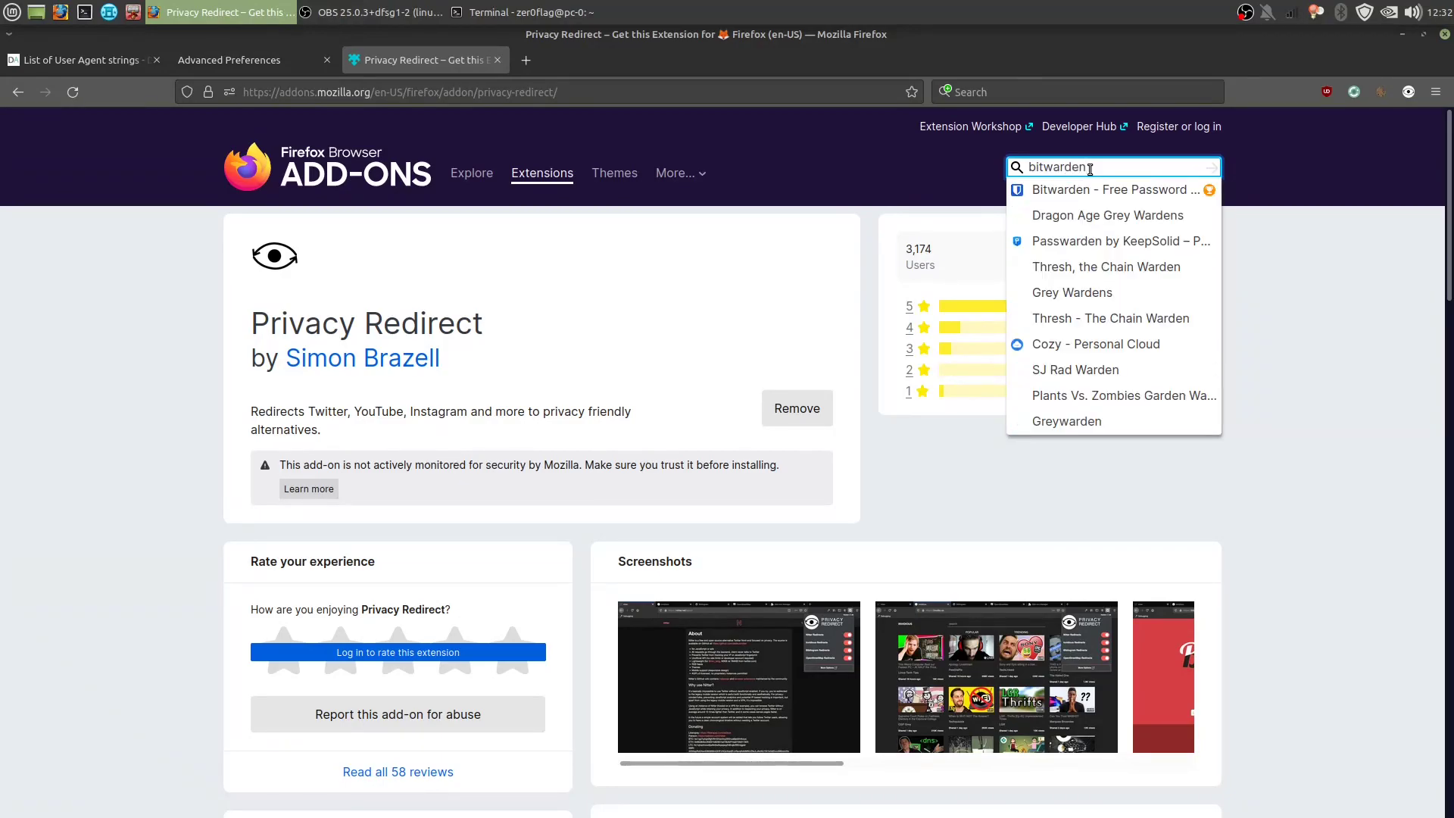
pyautogui.press('BackSpace')
pyautogui.press('BackSpace')
pyautogui.press('BackSpace')
pyautogui.press('BackSpace')
pyautogui.press('BackSpace')
pyautogui.press('BackSpace')
pyautogui.press('BackSpace')
pyautogui.press('BackSpace')
pyautogui.press('BackSpace')
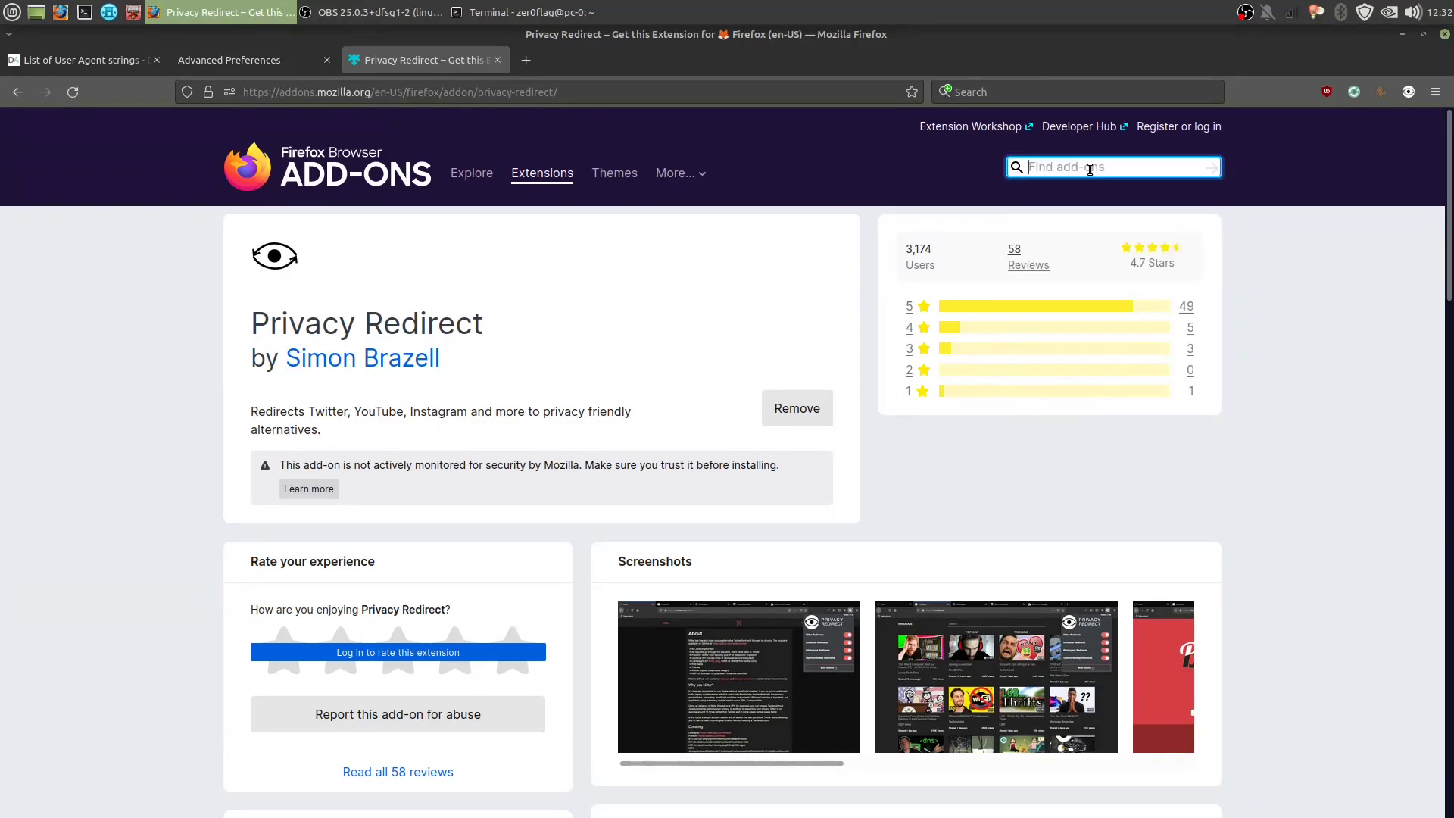
pyautogui.write('kee')
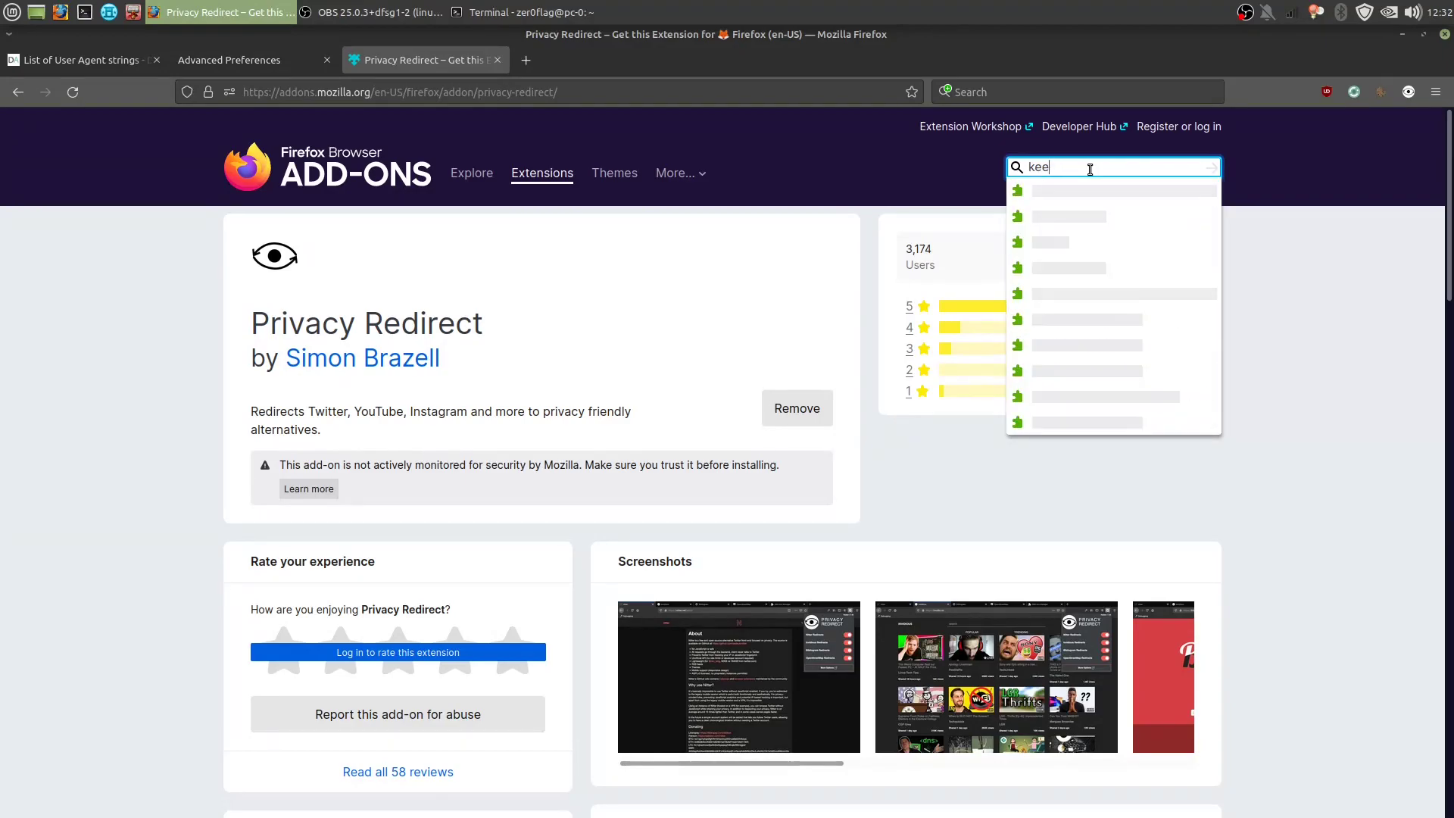
pyautogui.write('pas')
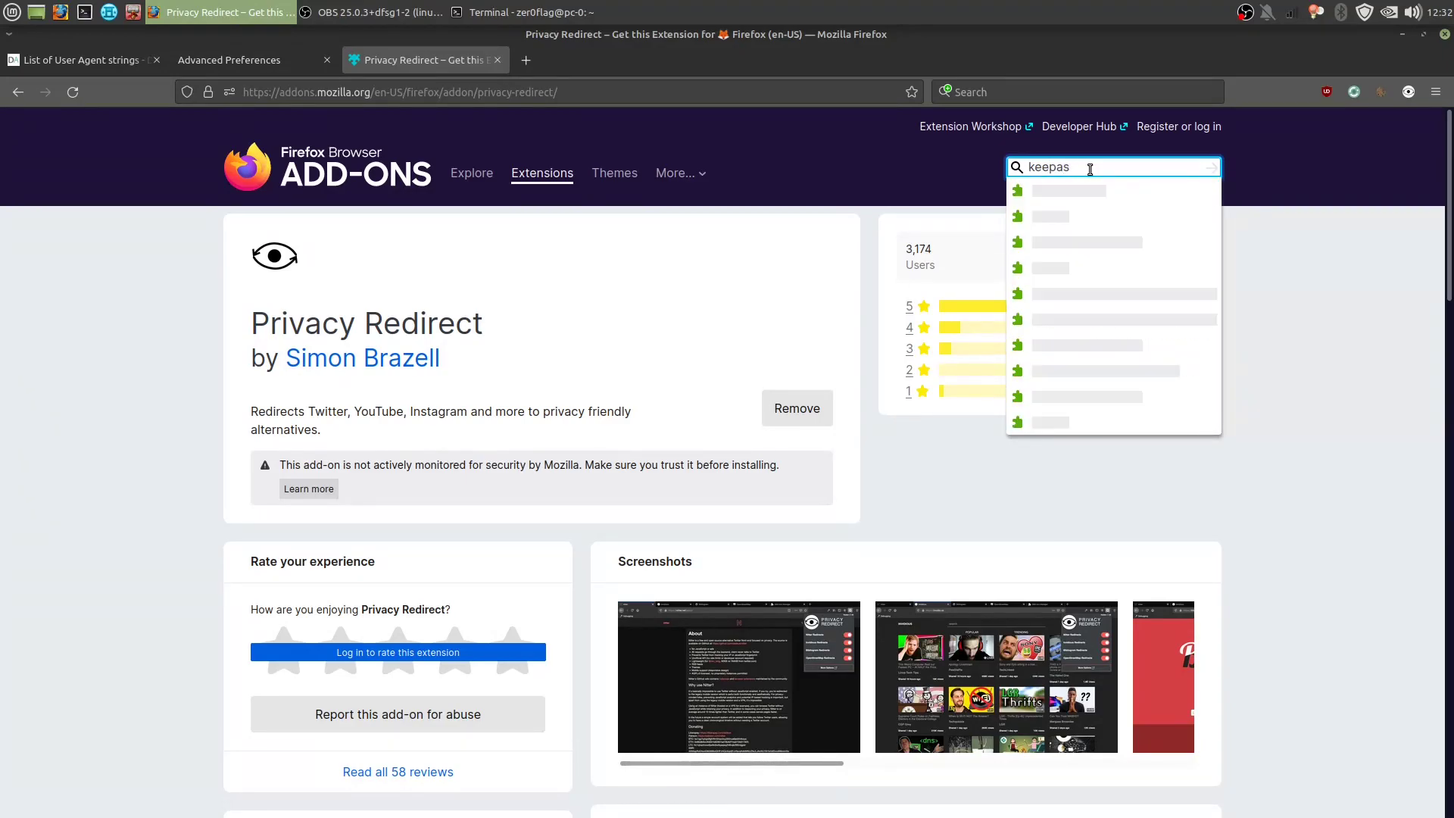
pyautogui.click(1086, 191)
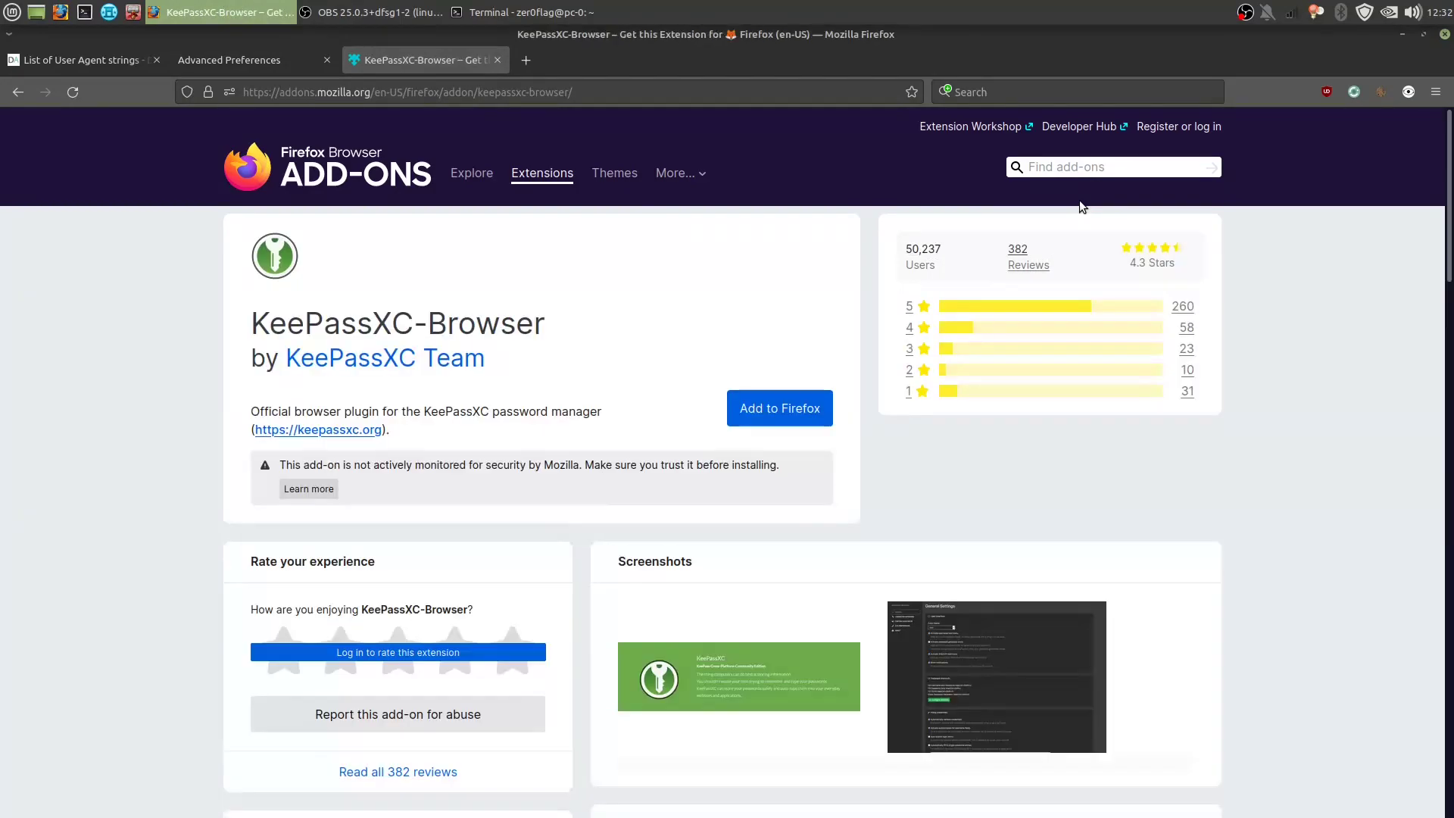
# Read over the KeePassXC-Browser add-on's title and description
pyautogui.scroll(-5, 770, 506)
pyautogui.scroll(5, 1075, 250)
pyautogui.moveTo(234, 318); pyautogui.dragTo(574, 324)
pyautogui.doubleClick(456, 330)
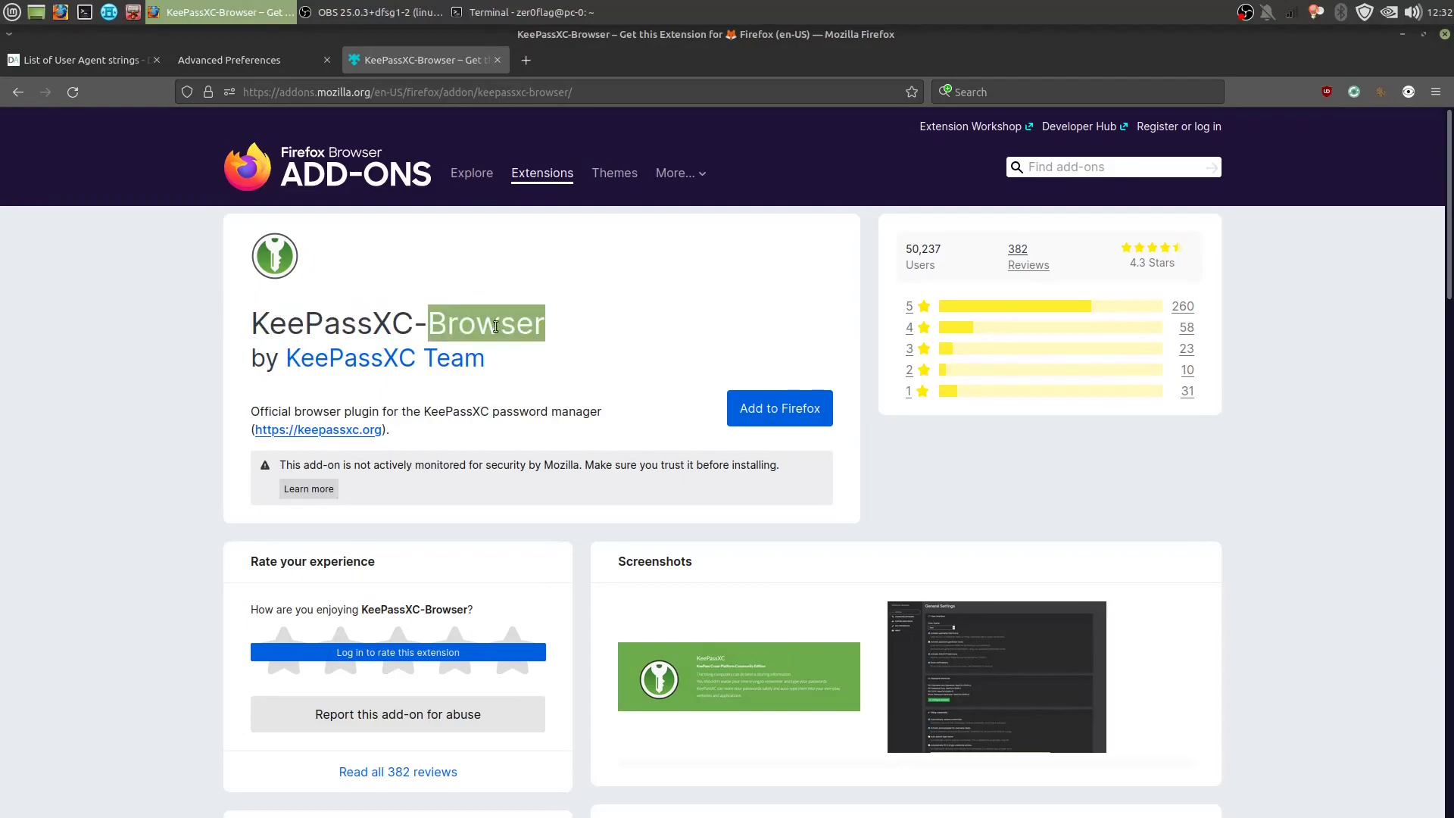
pyautogui.tripleClick(456, 329)
pyautogui.click(230, 344)
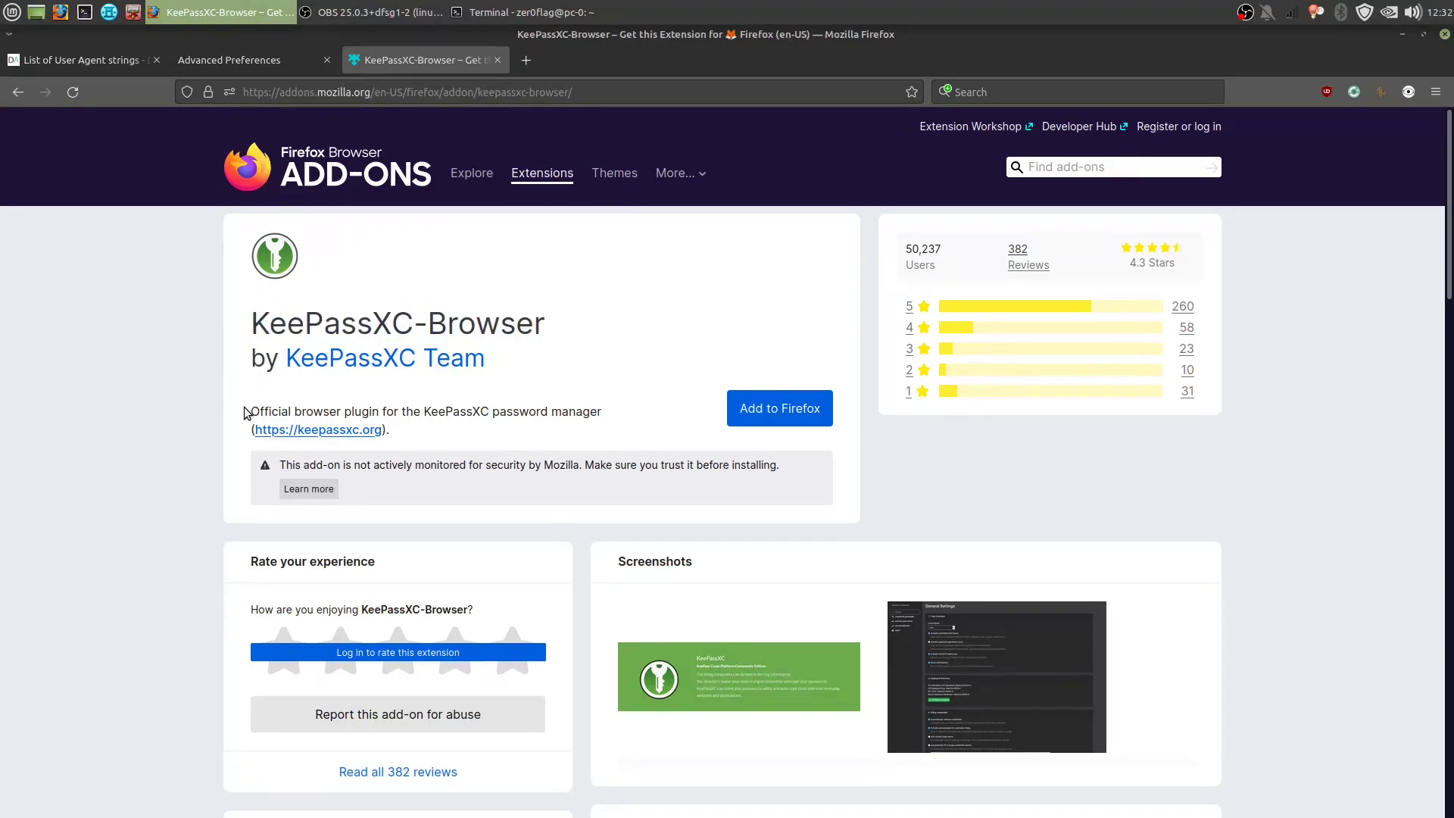
pyautogui.moveTo(248, 415); pyautogui.dragTo(602, 409)
pyautogui.click(600, 409)
pyautogui.scroll(-4, 1041, 580)
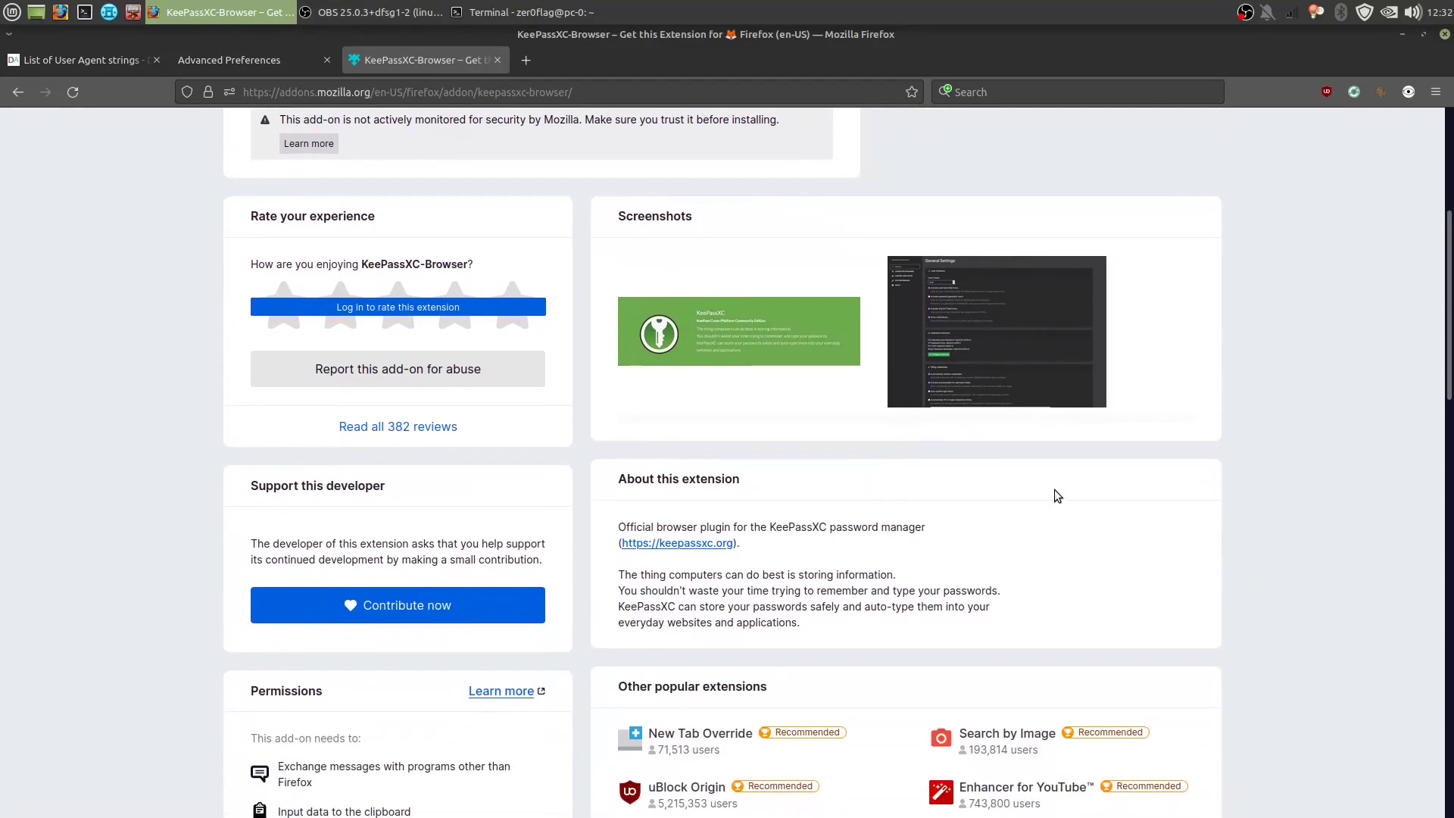
pyautogui.scroll(4, 1057, 495)
# Search the add-ons site for 'bitwar' to list the Bitwarden results
pyautogui.click(1048, 166)
pyautogui.write('bitwarden')
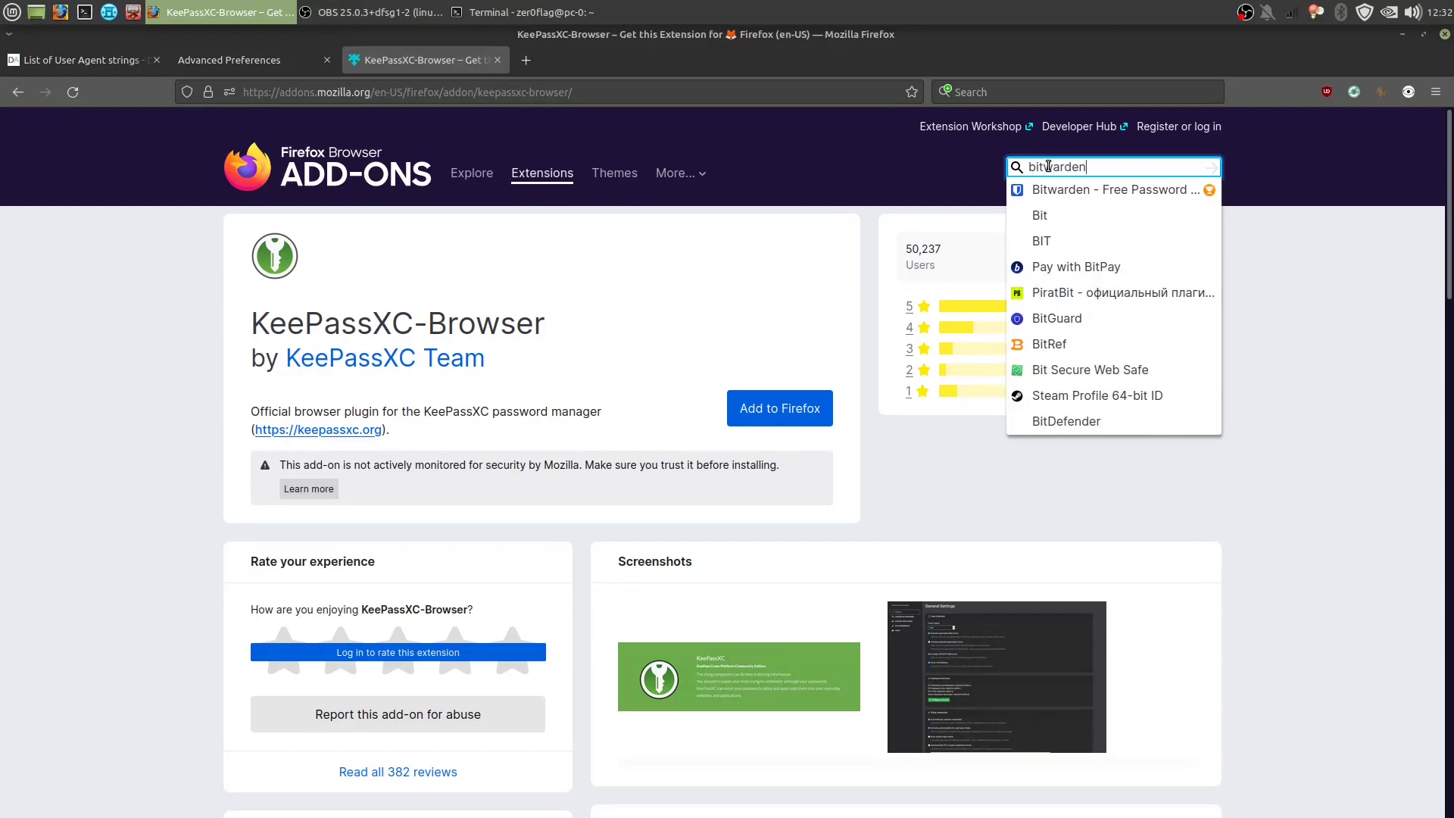
pyautogui.press('Return')
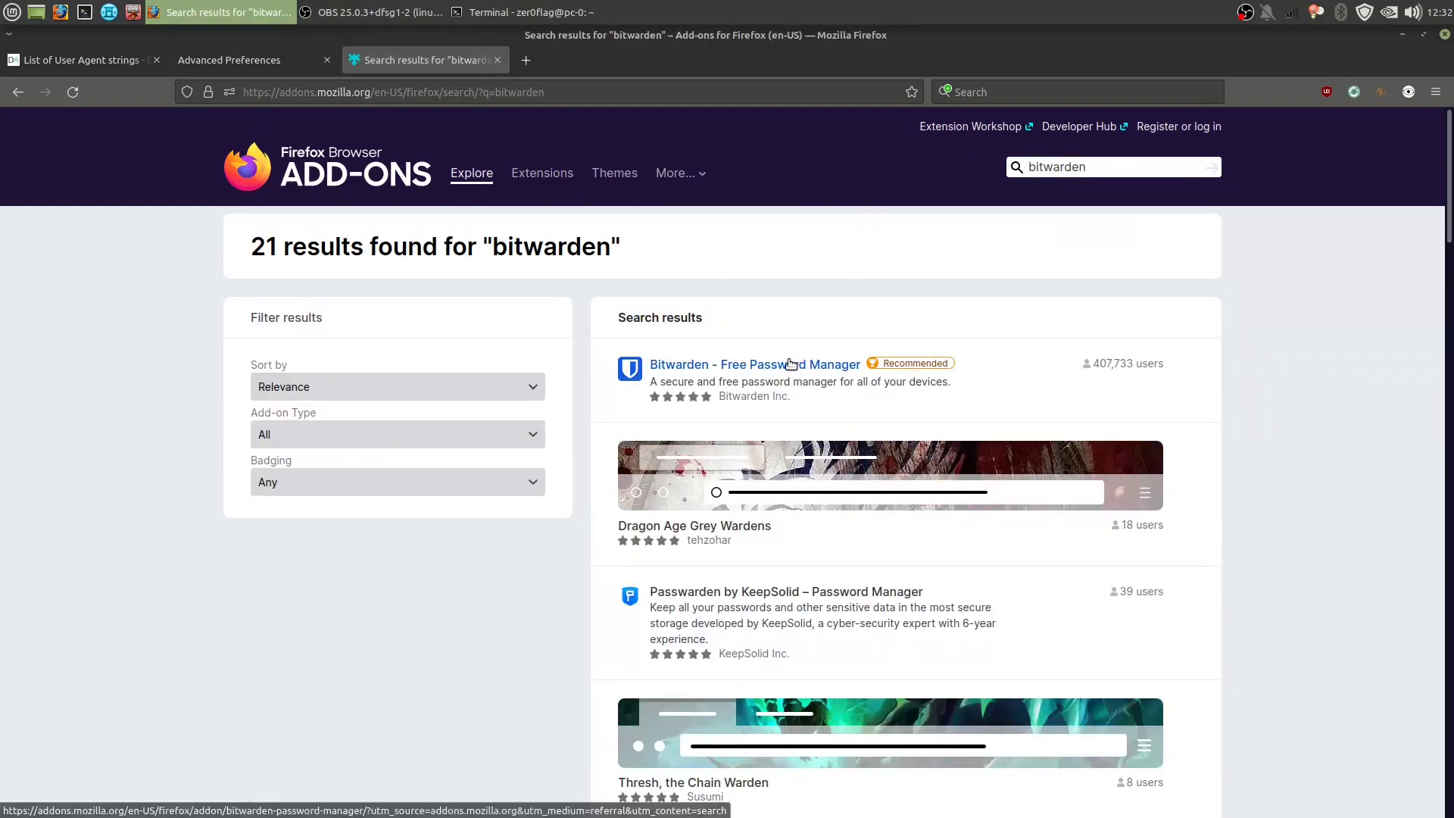
# Open Bitwarden - Free Password Manager and add it to Firefox, approving its permissions
pyautogui.click(789, 364)
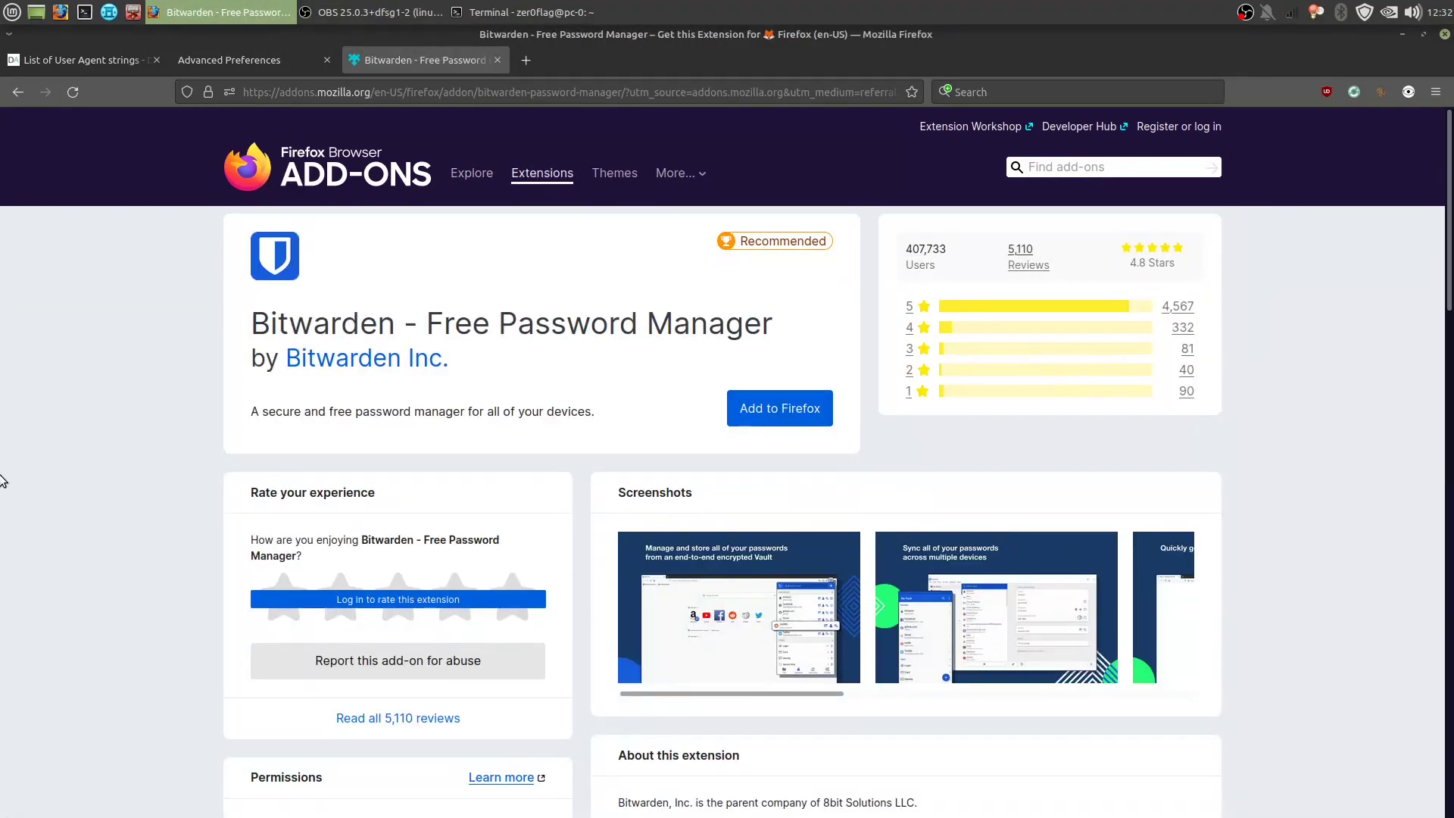
pyautogui.moveTo(248, 411); pyautogui.dragTo(424, 409)
pyautogui.click(506, 407)
pyautogui.scroll(-5, 569, 386)
pyautogui.scroll(1, 628, 387)
pyautogui.scroll(4, 627, 387)
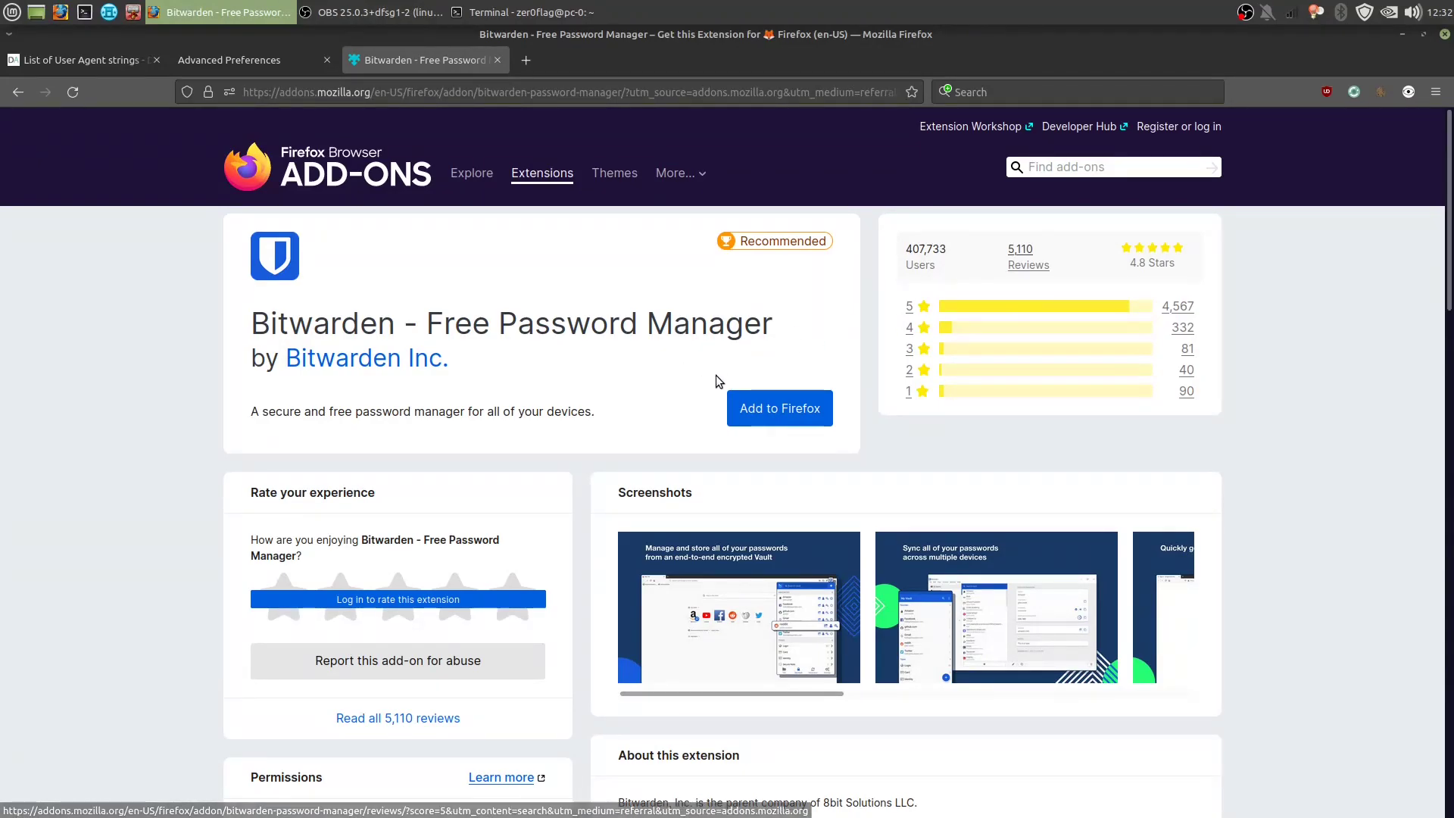
pyautogui.click(763, 410)
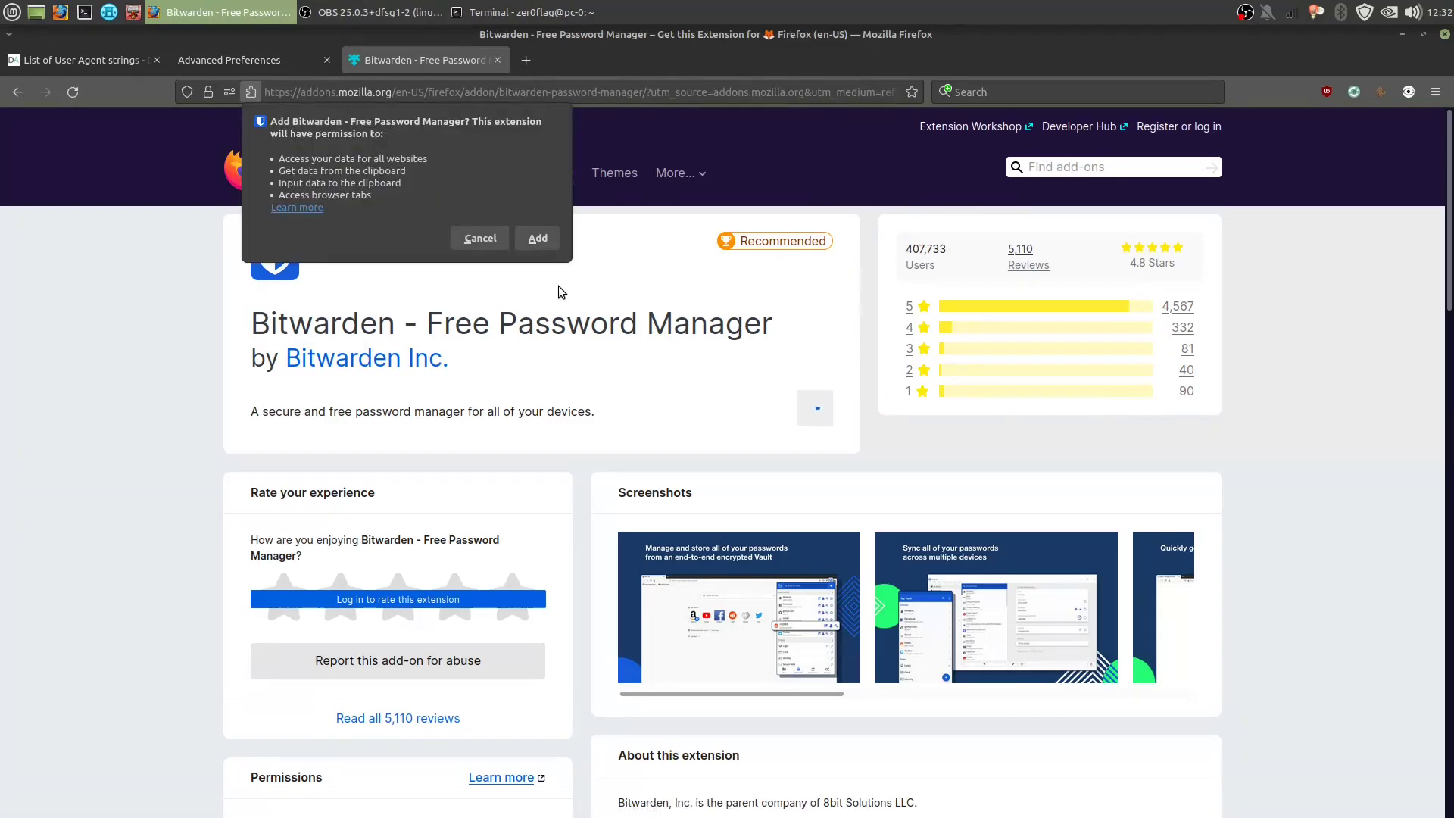
pyautogui.click(540, 239)
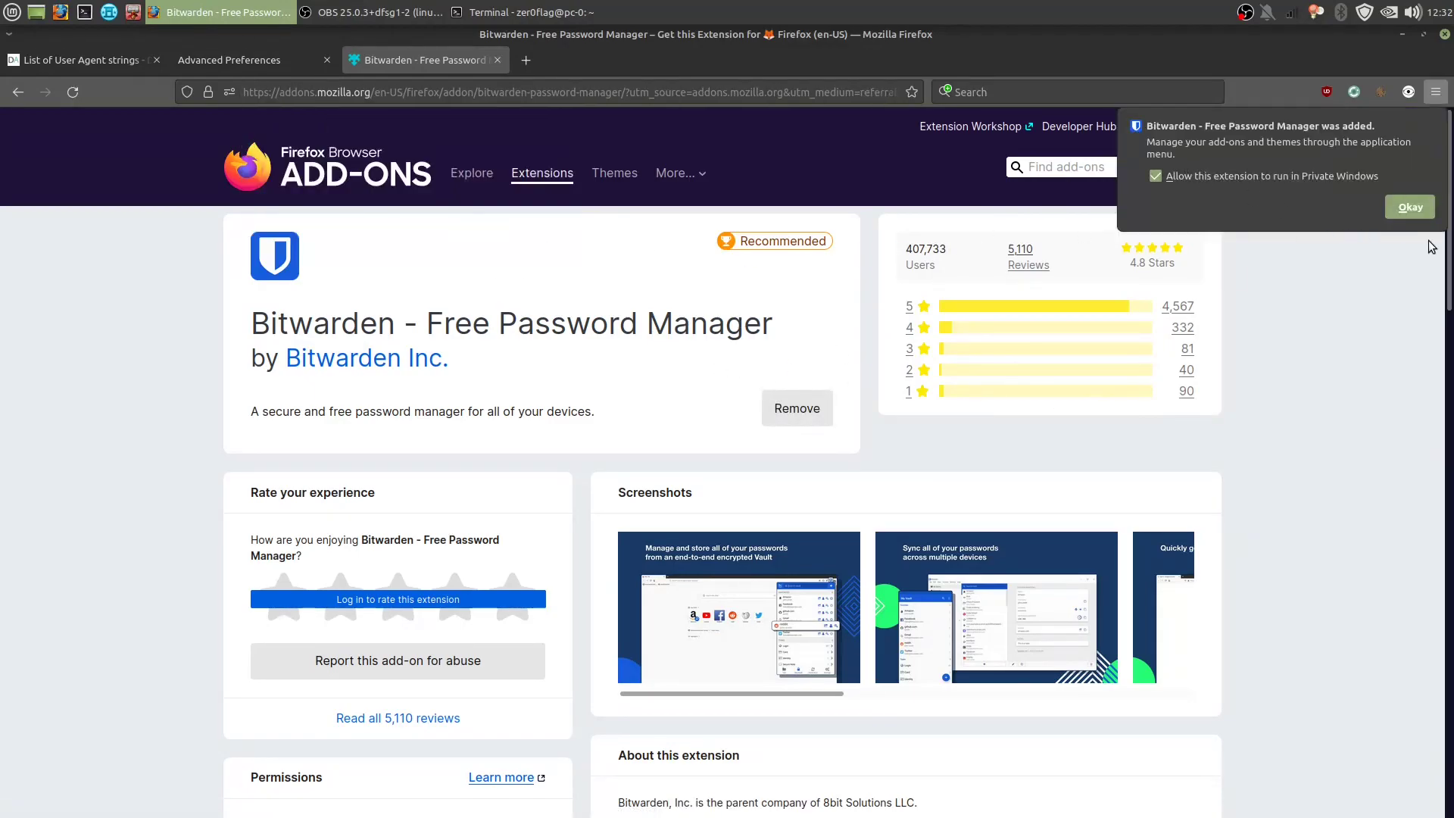
pyautogui.click(1422, 214)
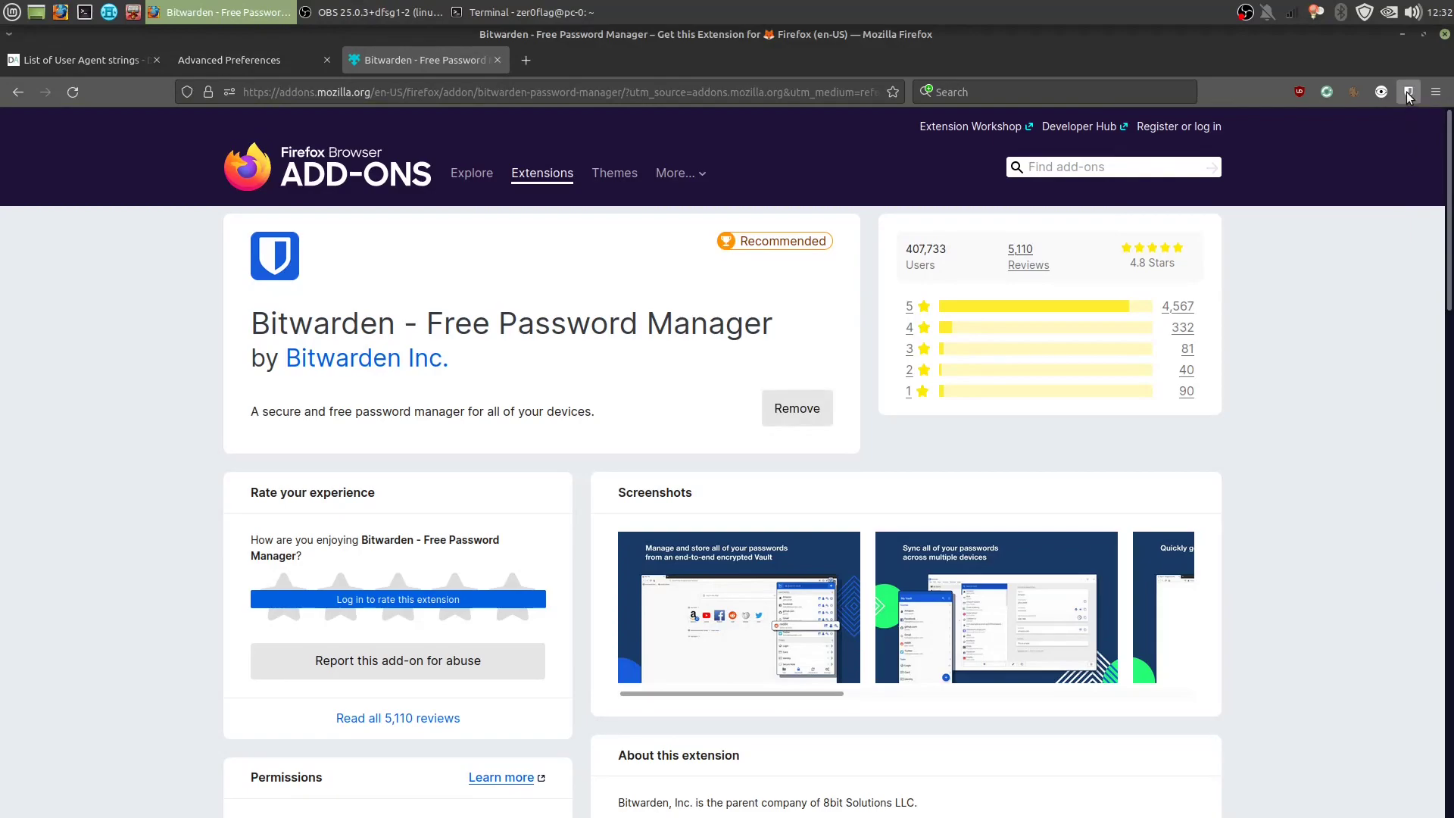
# Check the Bitwarden toolbar popup, then close the Advanced Preferences tab
pyautogui.click(1408, 91)
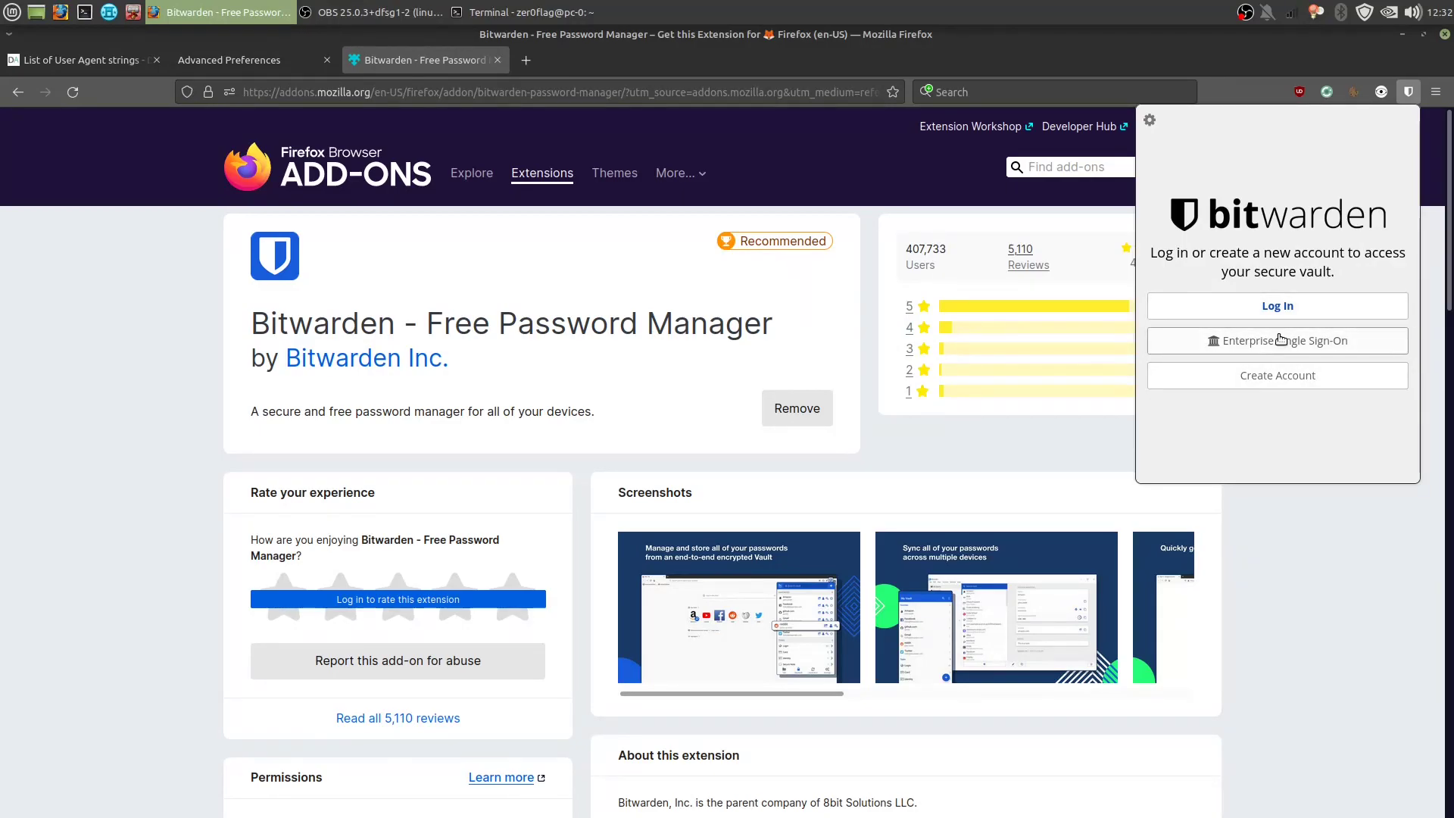
pyautogui.press('Escape')
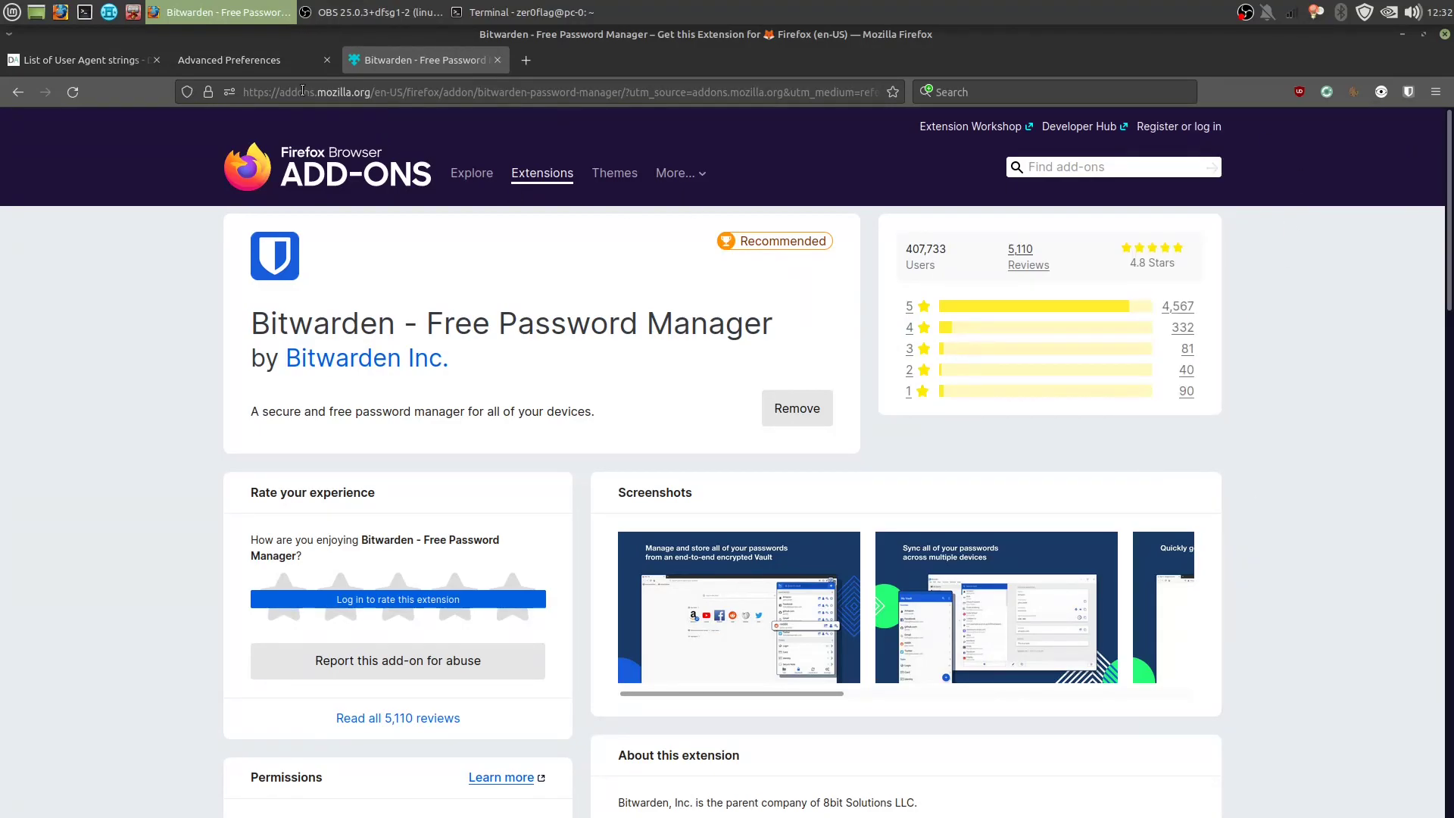
pyautogui.click(265, 62)
pyautogui.click(356, 64)
pyautogui.click(326, 61)
# Remove the Import bookmarks shortcut from the bookmarks toolbar on a new tab and show top sites
pyautogui.click(101, 65)
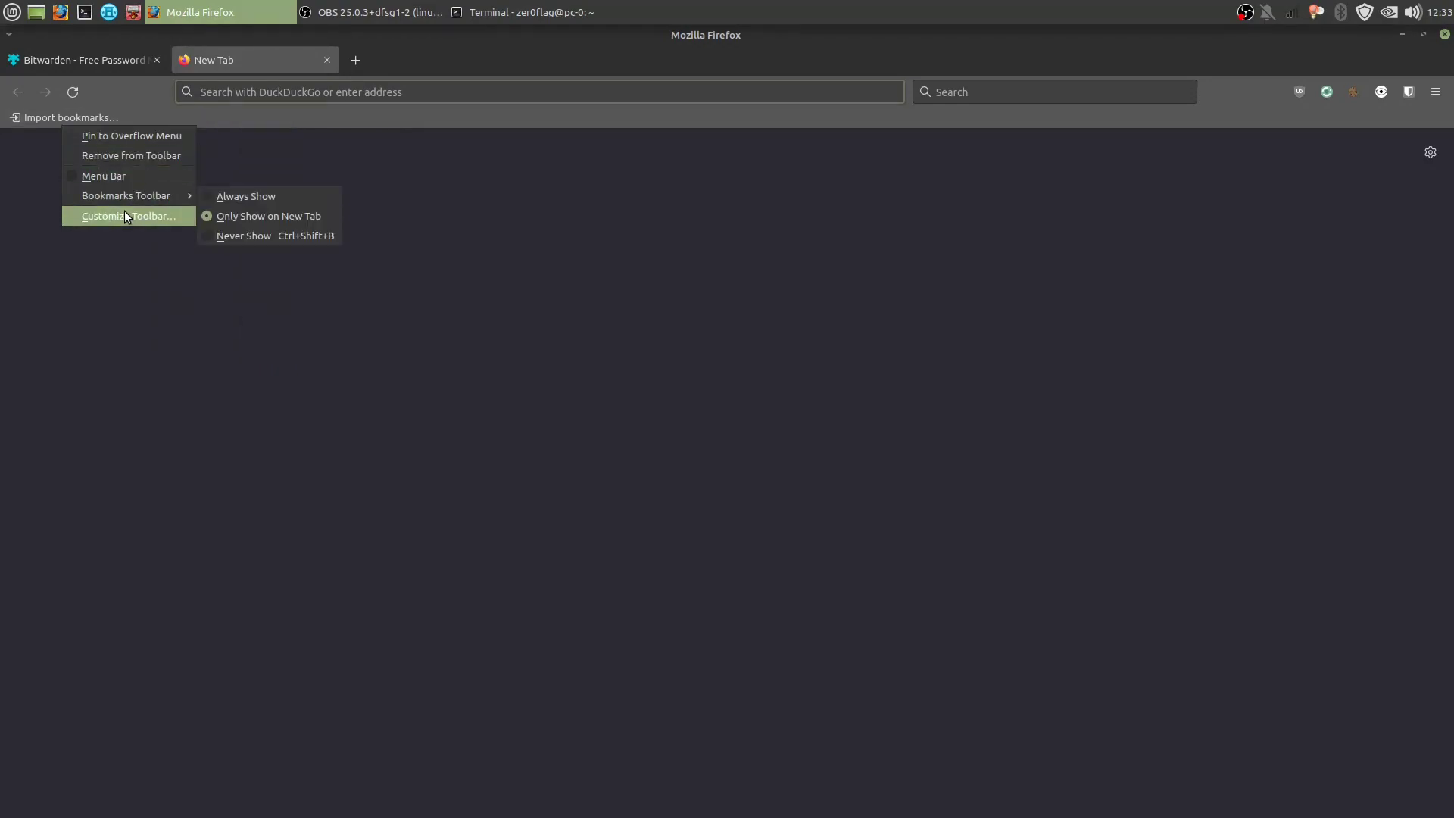
pyautogui.click(126, 156)
pyautogui.rightClick(389, 117)
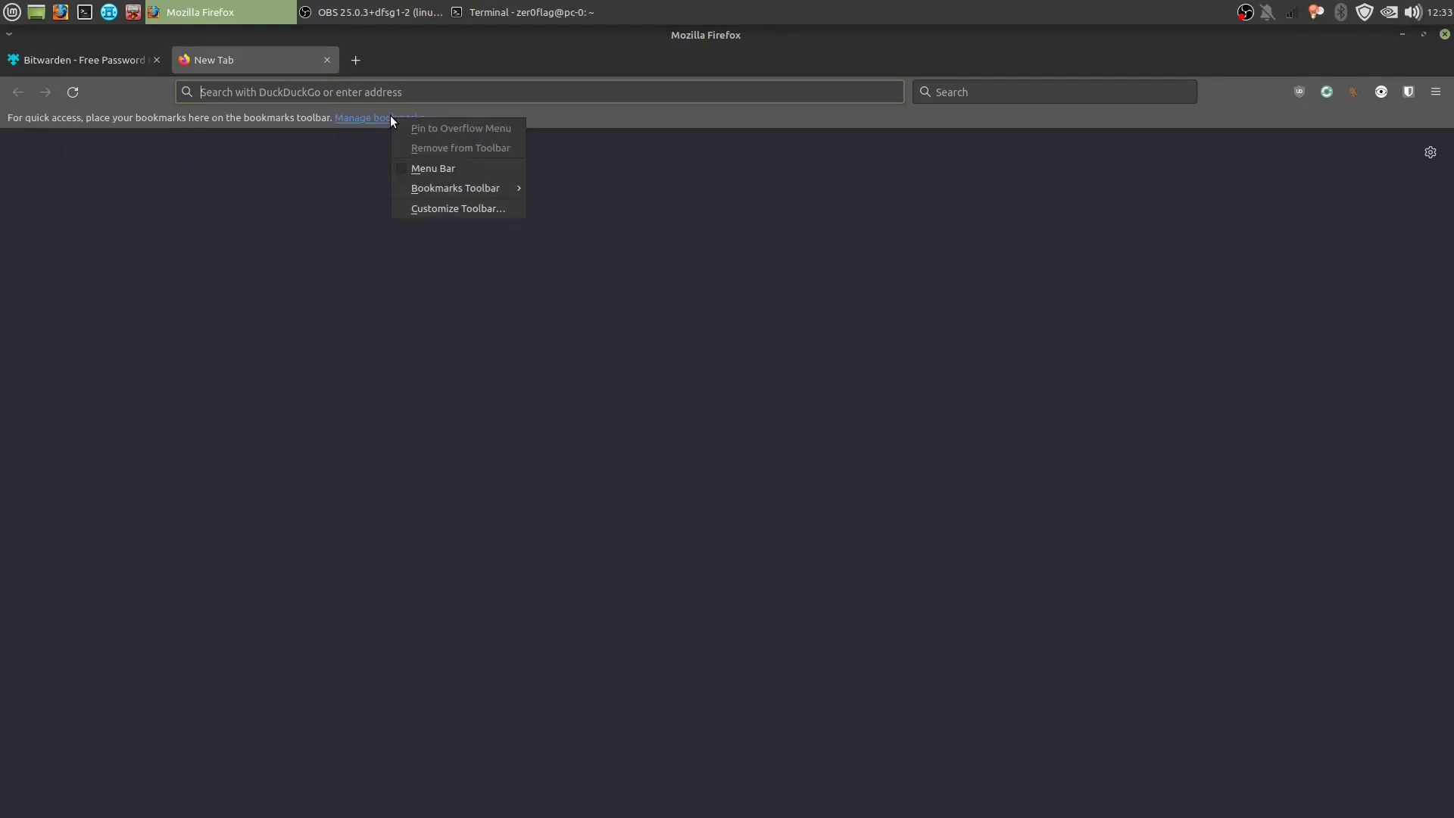
pyautogui.click(564, 129)
pyautogui.rightClick(566, 126)
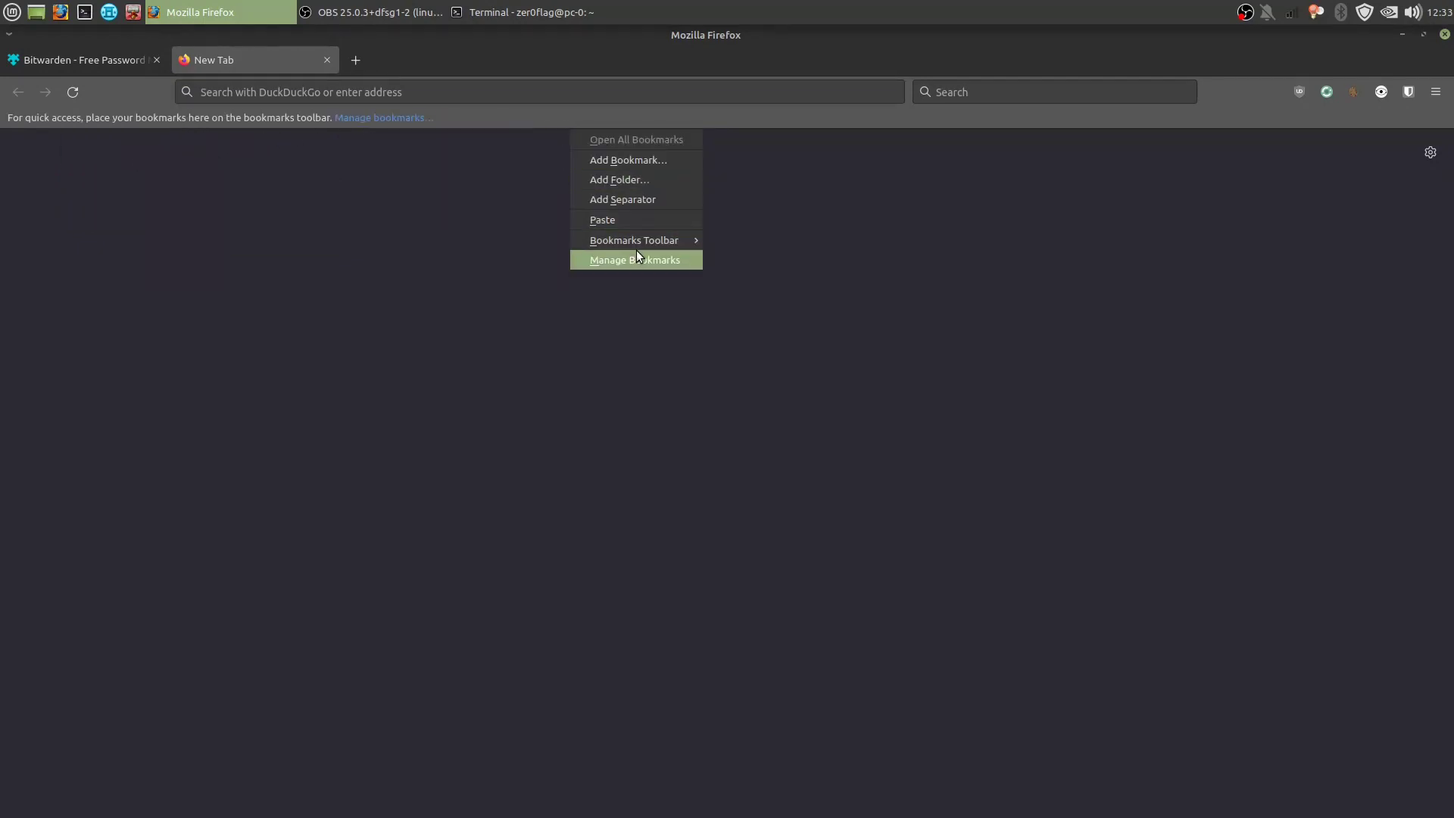
pyautogui.moveTo(647, 240)
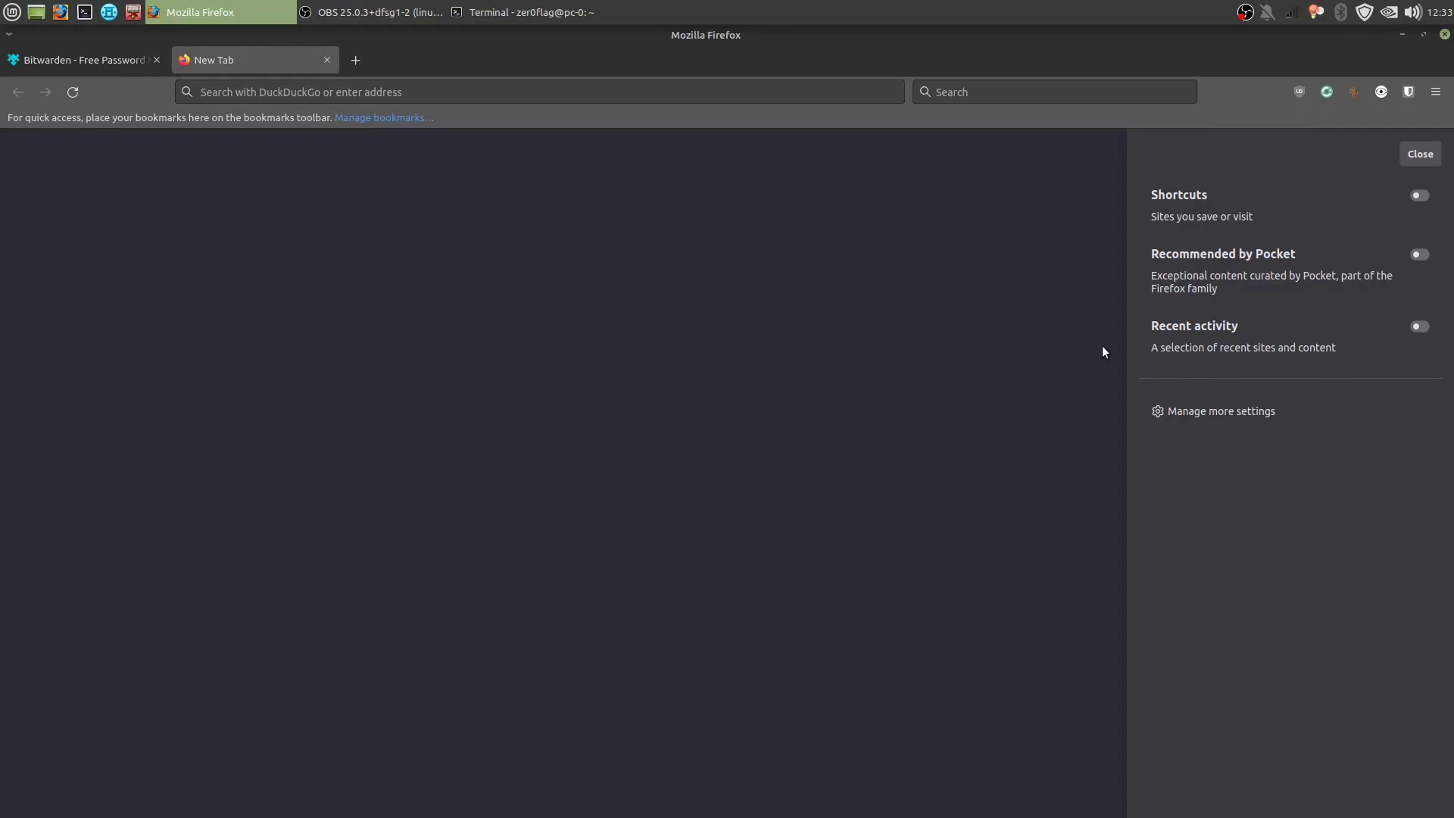
pyautogui.click(1102, 348)
pyautogui.click(309, 92)
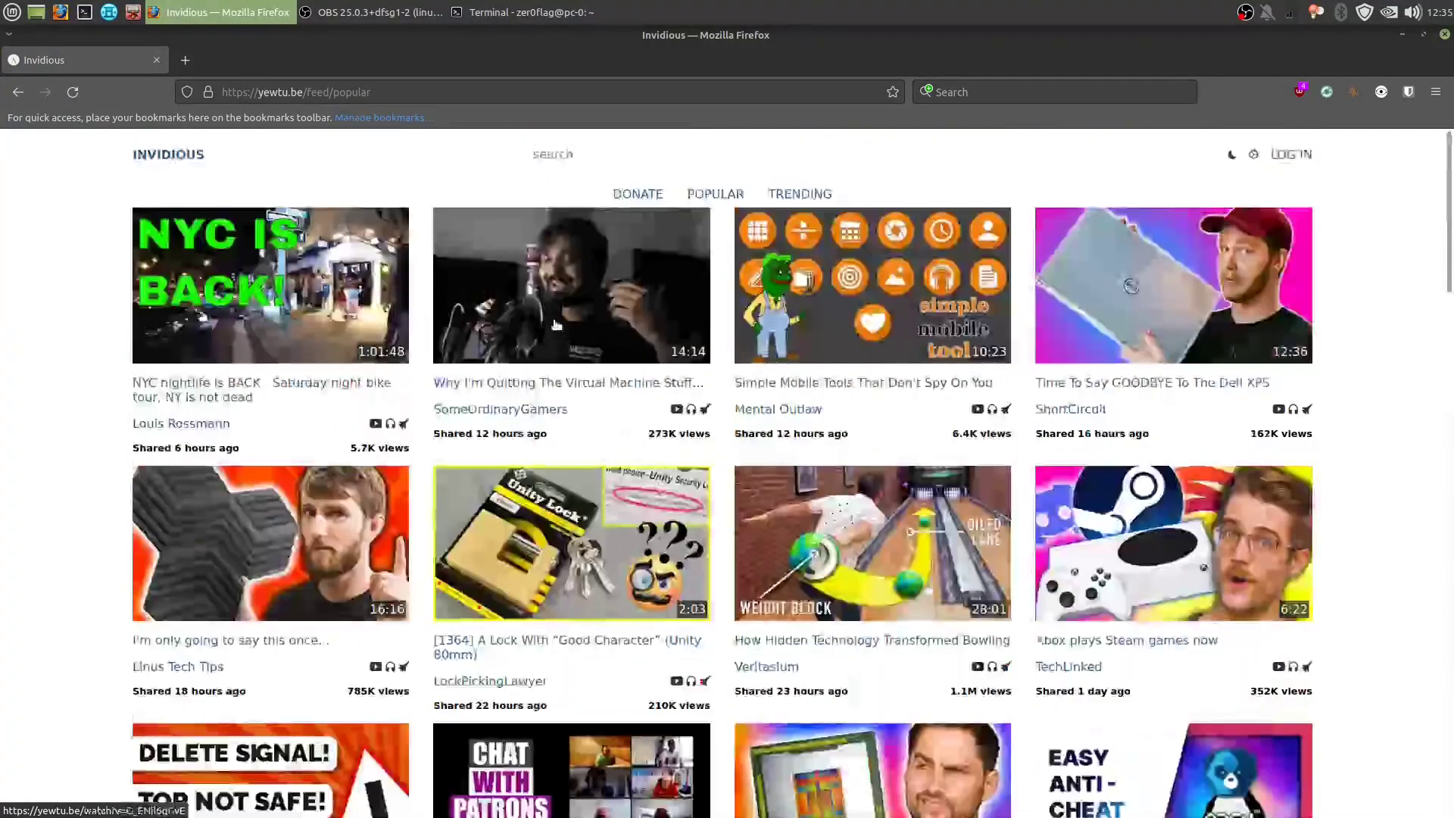
# Search 'reddit' from the address bar and open Reddit, landing on the Libreddit front page at libredd.it
pyautogui.click(415, 91)
pyautogui.write('redd')
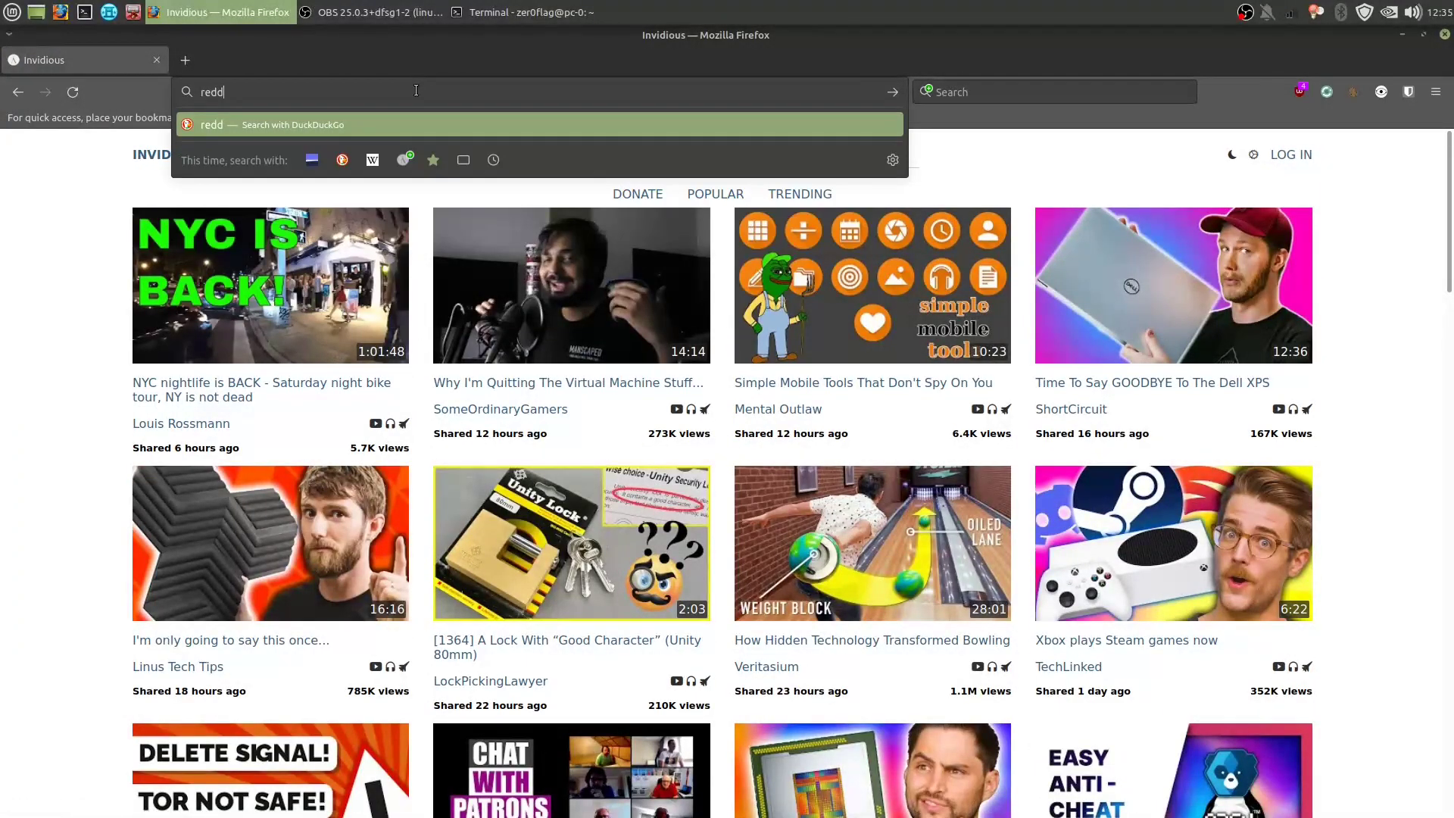
pyautogui.write('it')
pyautogui.press('Return')
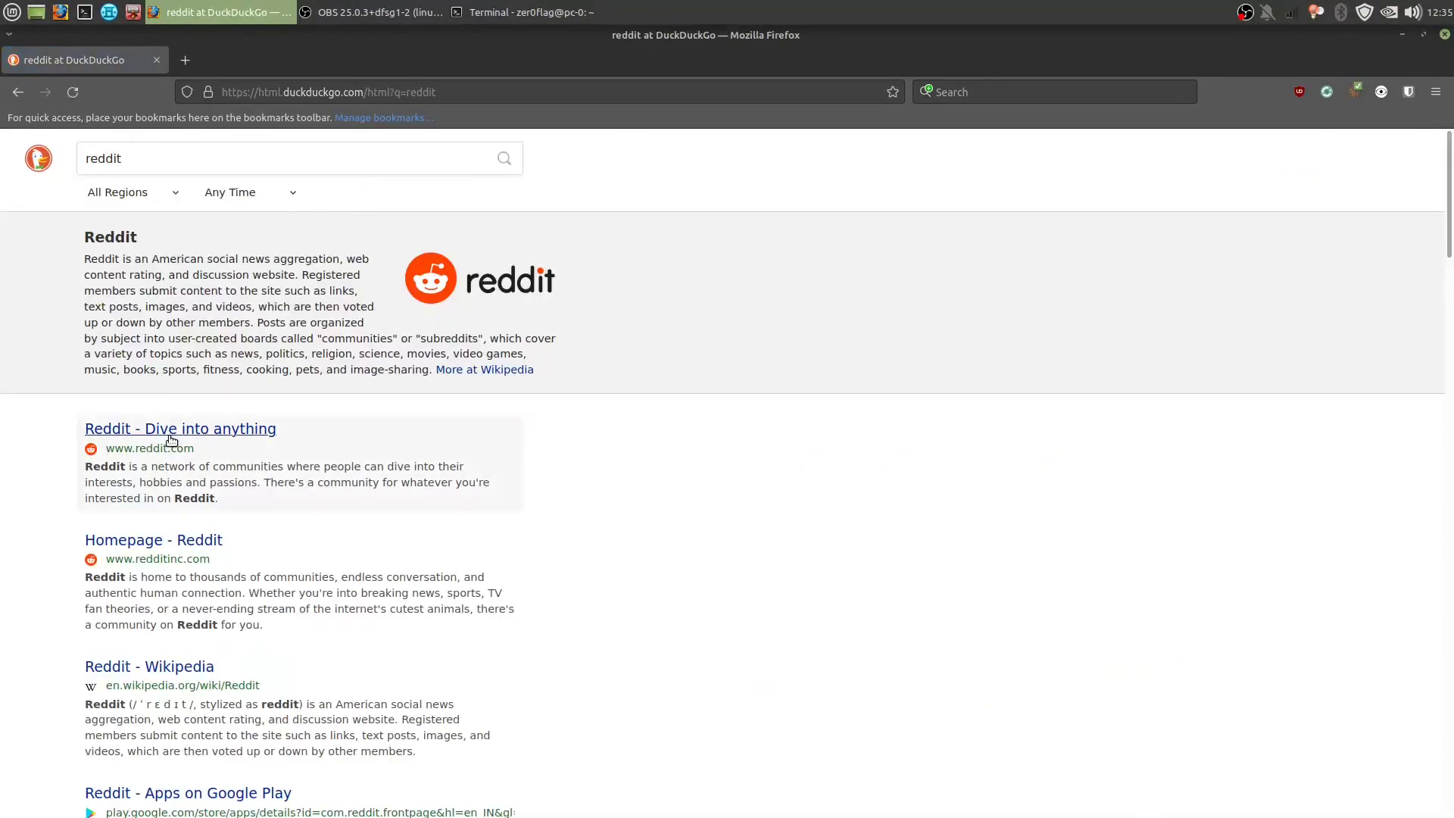
pyautogui.click(172, 440)
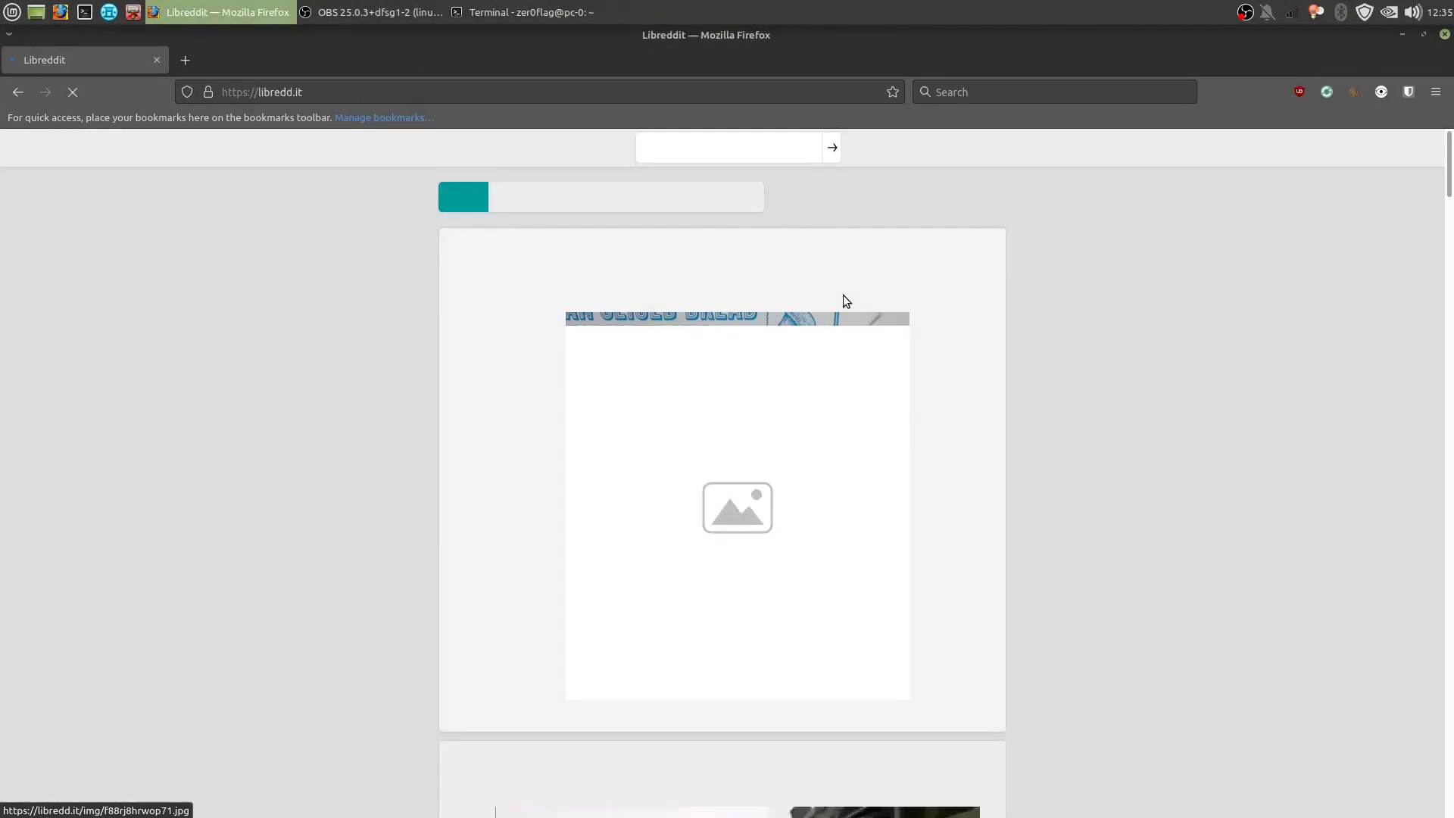
pyautogui.scroll(-12, 884, 392)
pyautogui.scroll(4, 1001, 383)
pyautogui.scroll(10, 1001, 384)
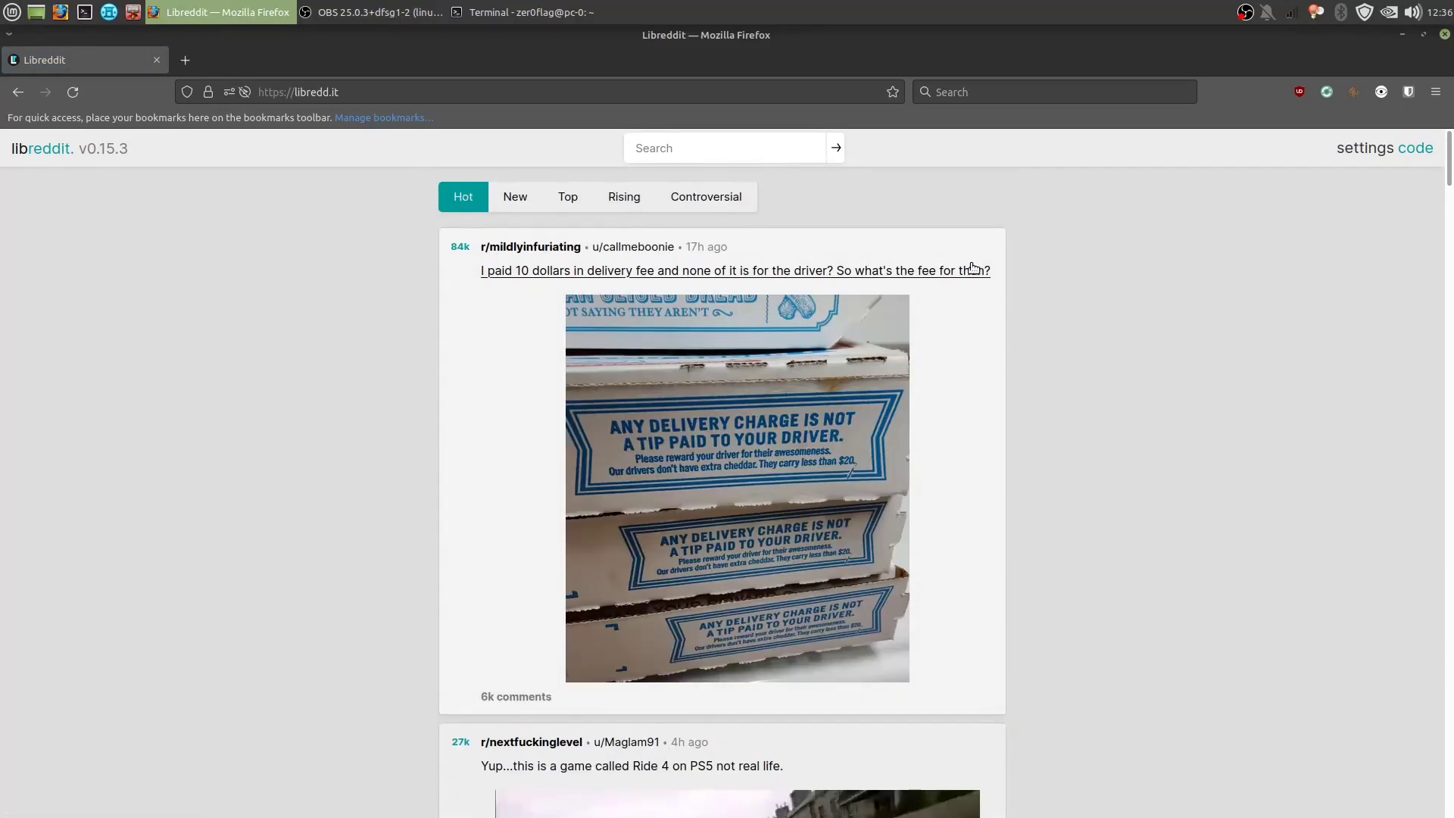
pyautogui.scroll(-10, 992, 282)
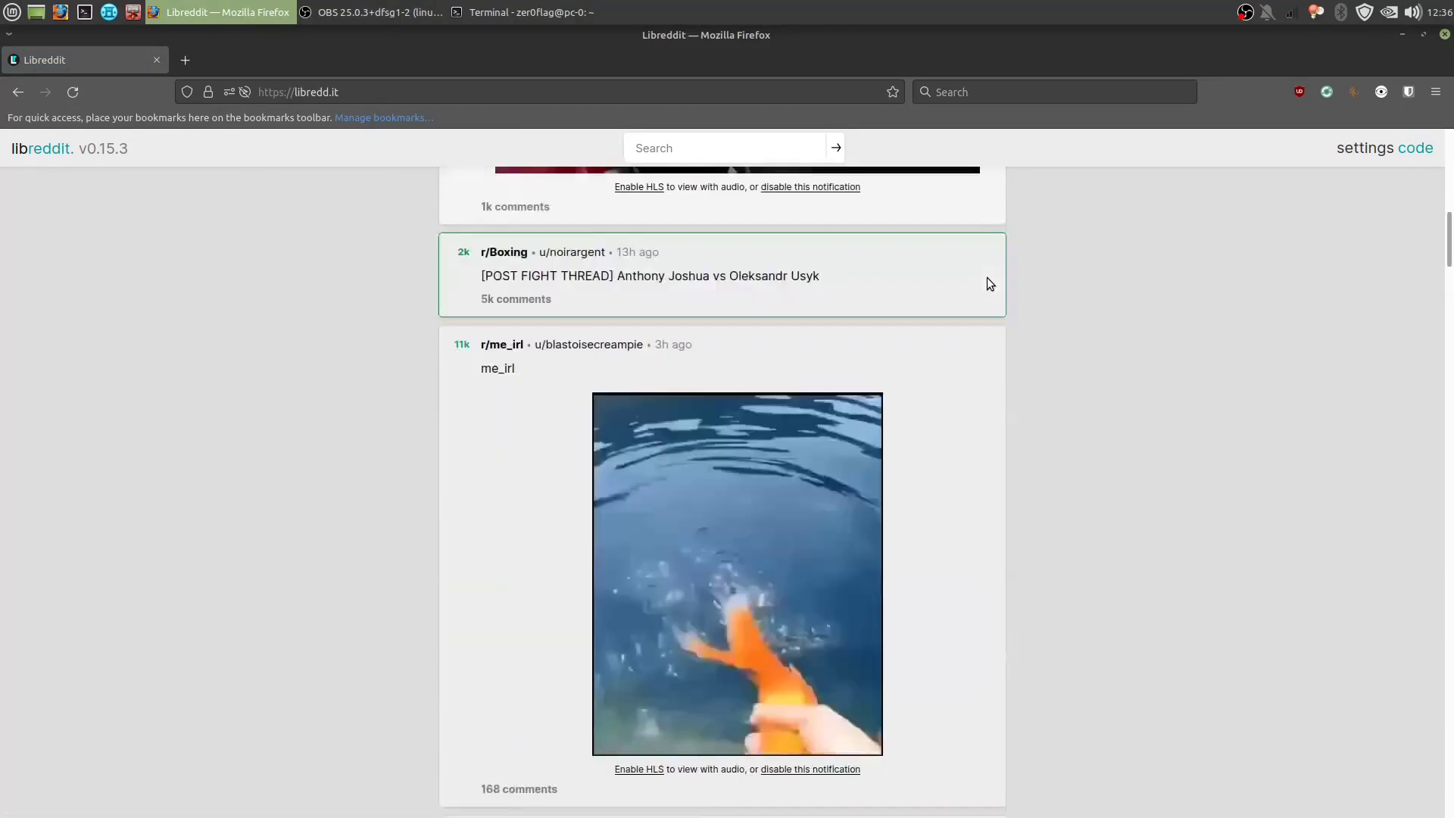
pyautogui.scroll(-5, 465, 442)
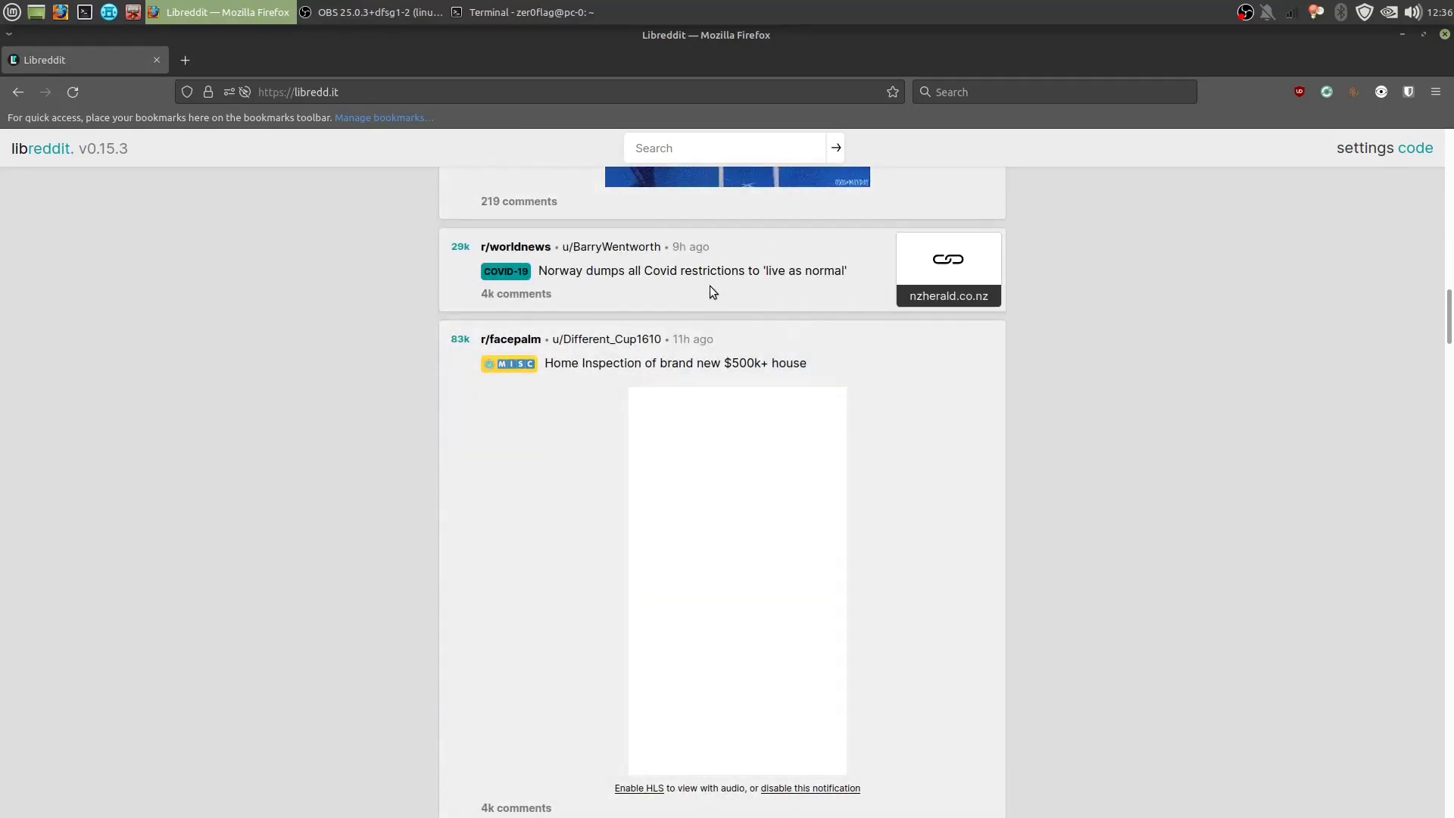
pyautogui.scroll(-6, 681, 280)
pyautogui.scroll(-4, 835, 483)
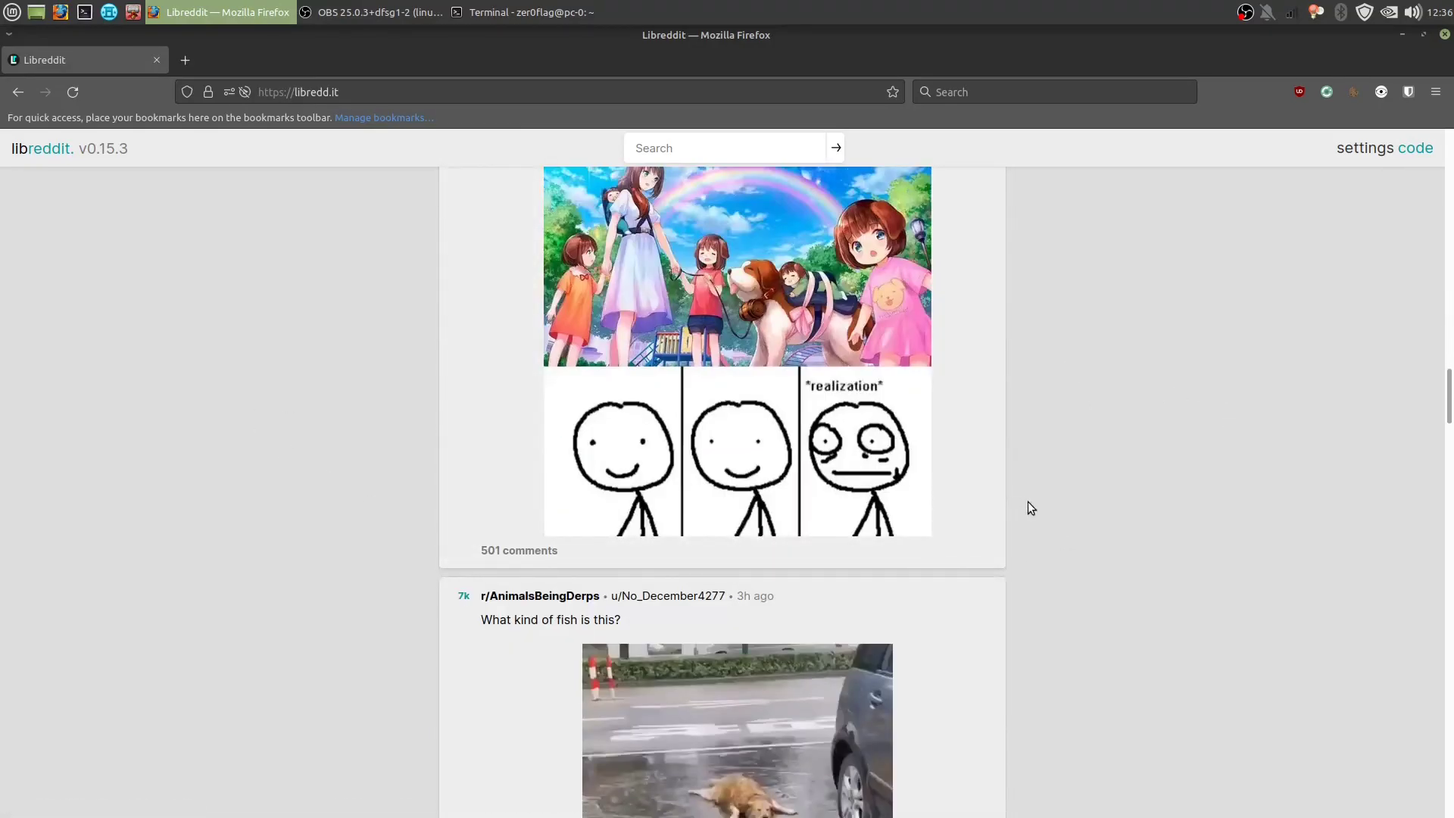